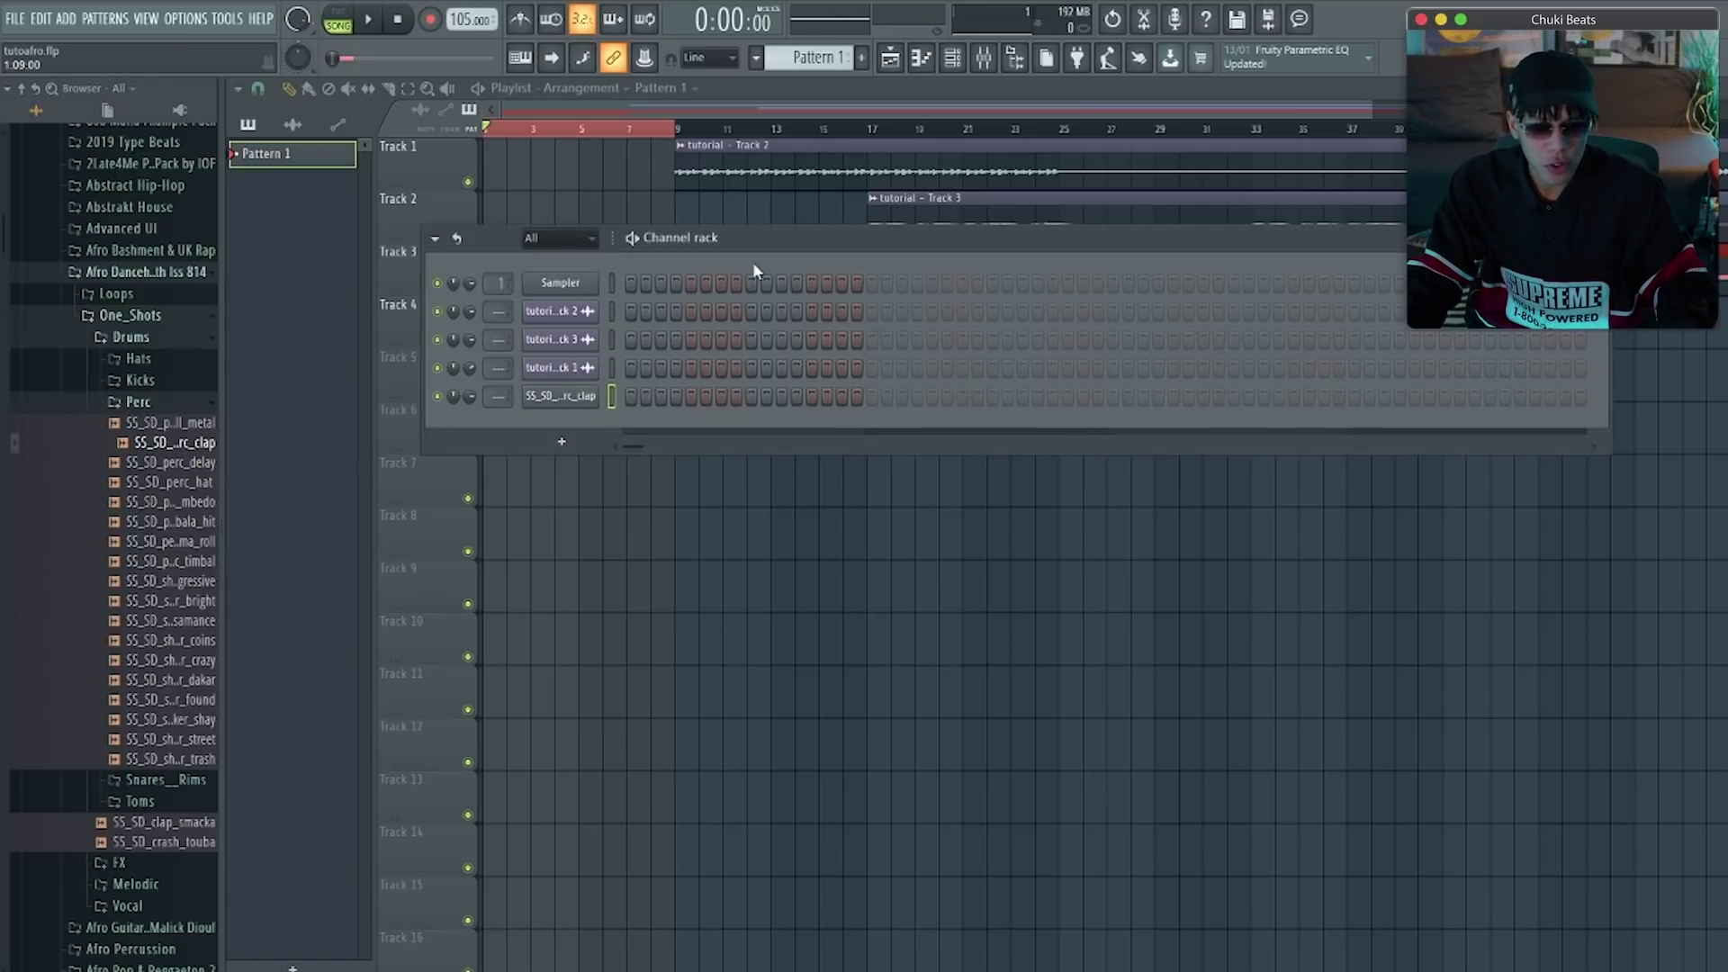
Move the channel rack below the playlist clips and place SS_SD_perc_clap hits on steps 4, 7, 12 and 15 of bar 1
drag(785, 254, 845, 463)
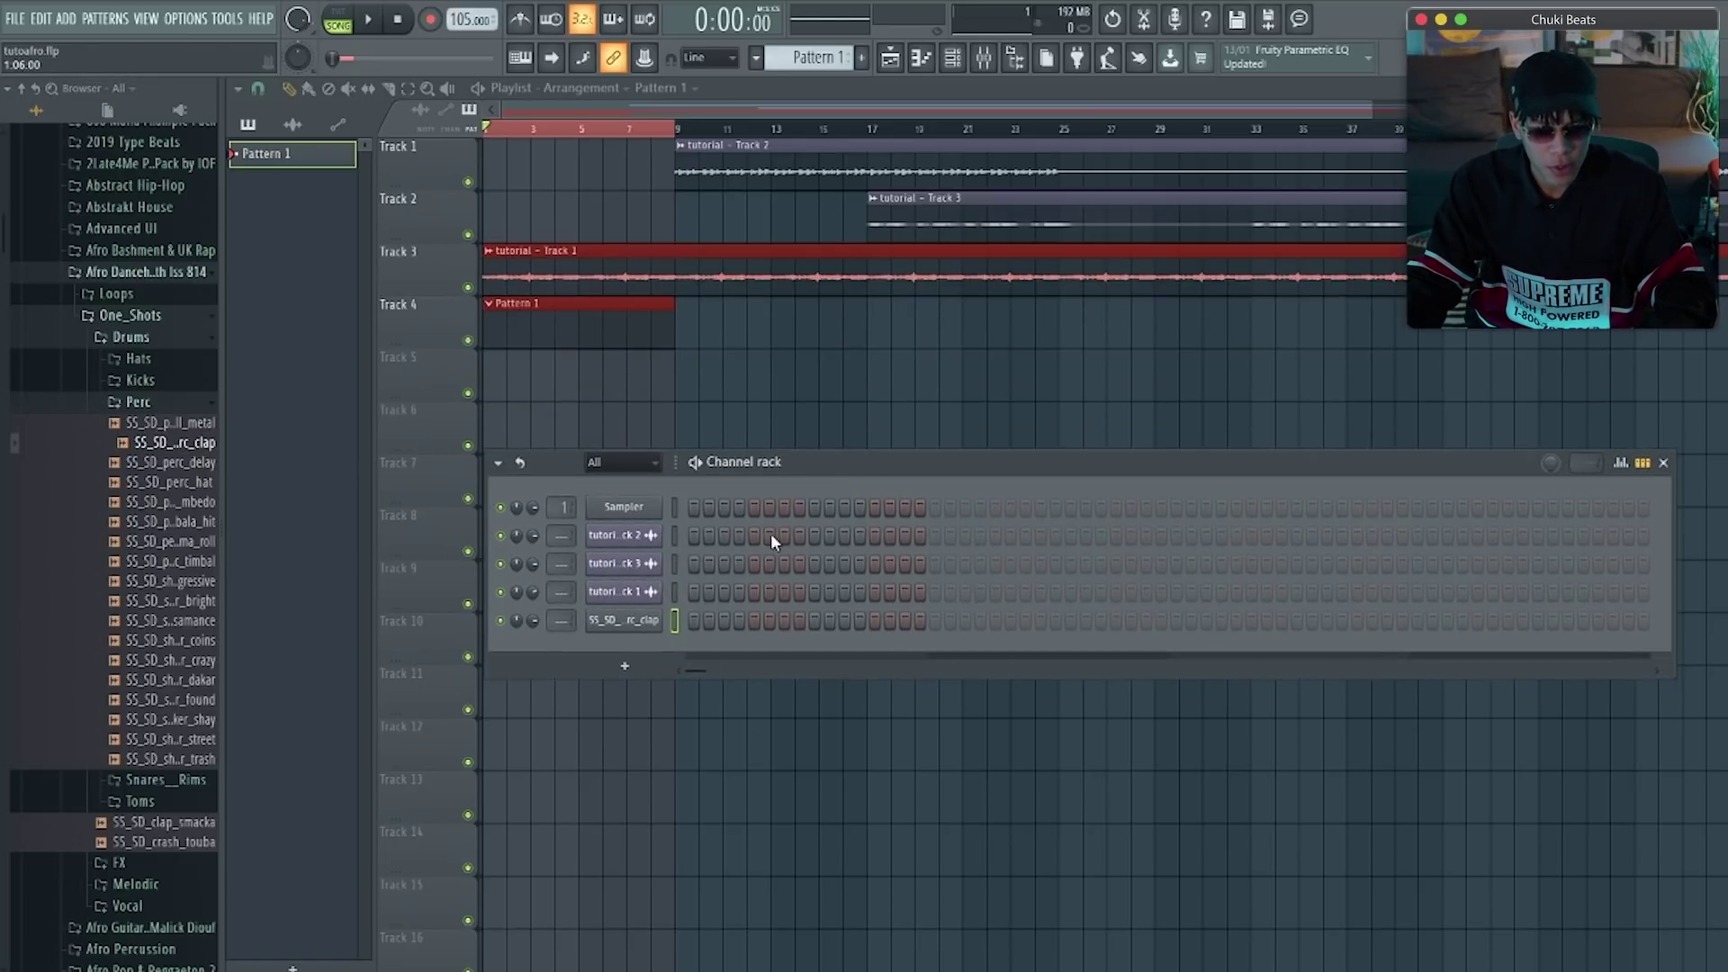
key(space)
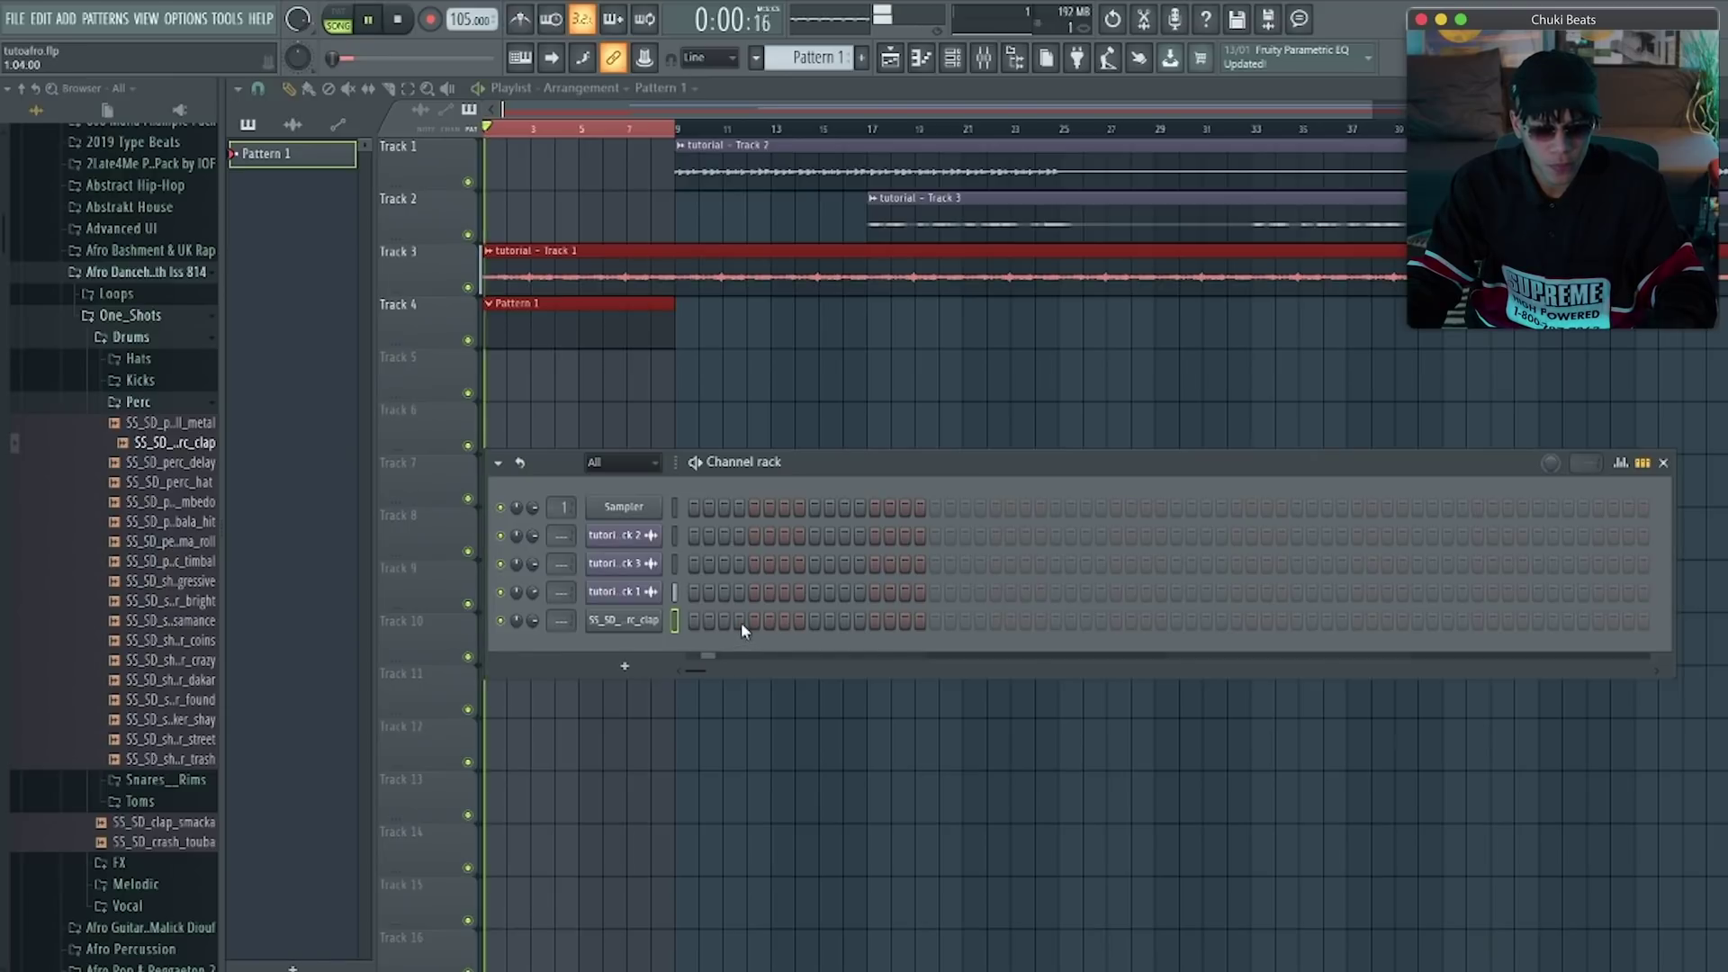
key(space)
click(739, 621)
click(694, 621)
key(space)
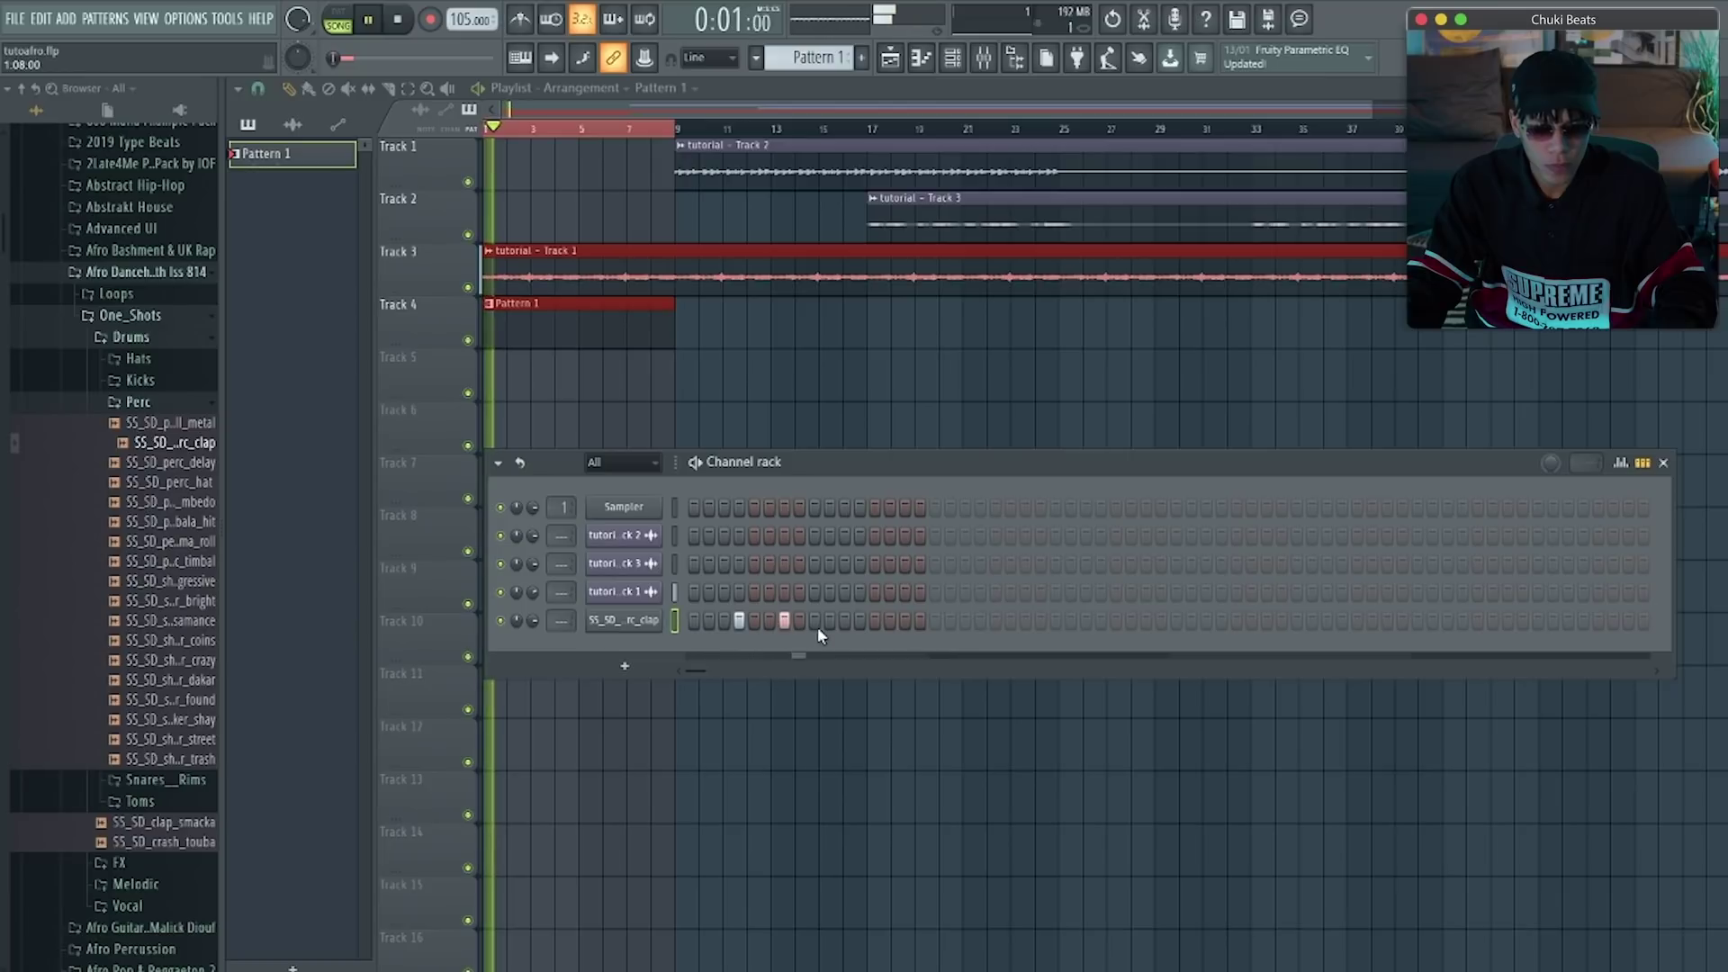
click(860, 621)
click(905, 621)
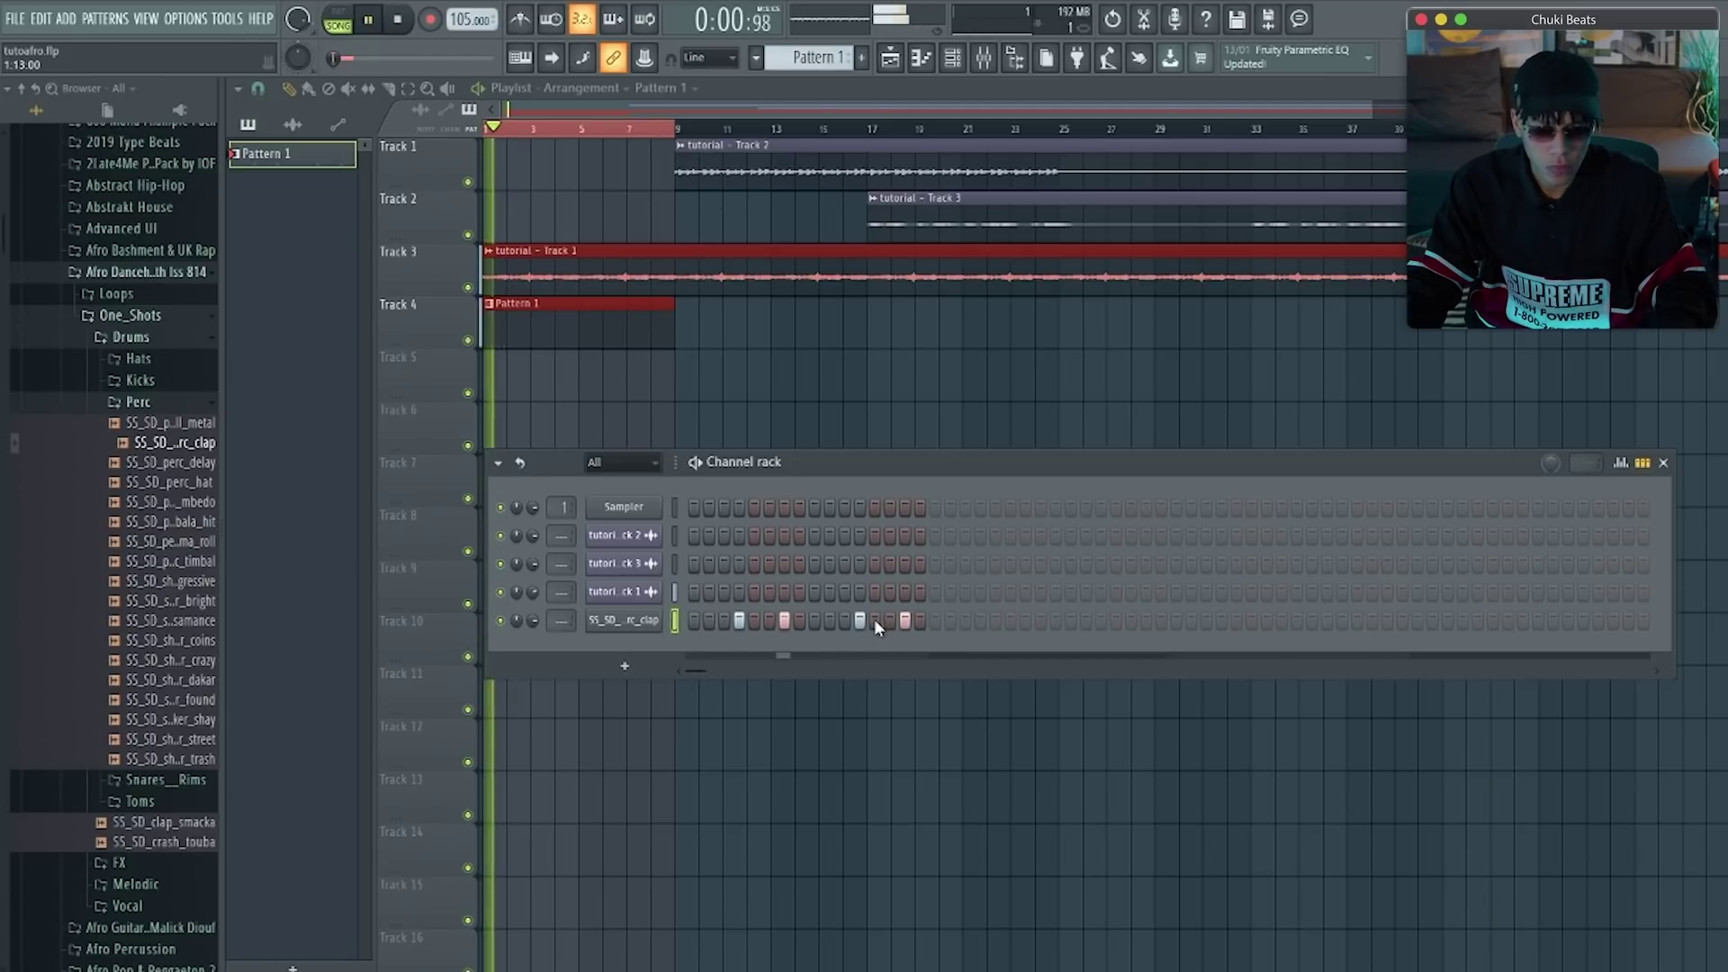
Add a clap hit on step 11 and repeat the rhythm in bar 2 on steps 4, 7, 11, 12 and 15
click(844, 621)
click(980, 621)
click(1025, 621)
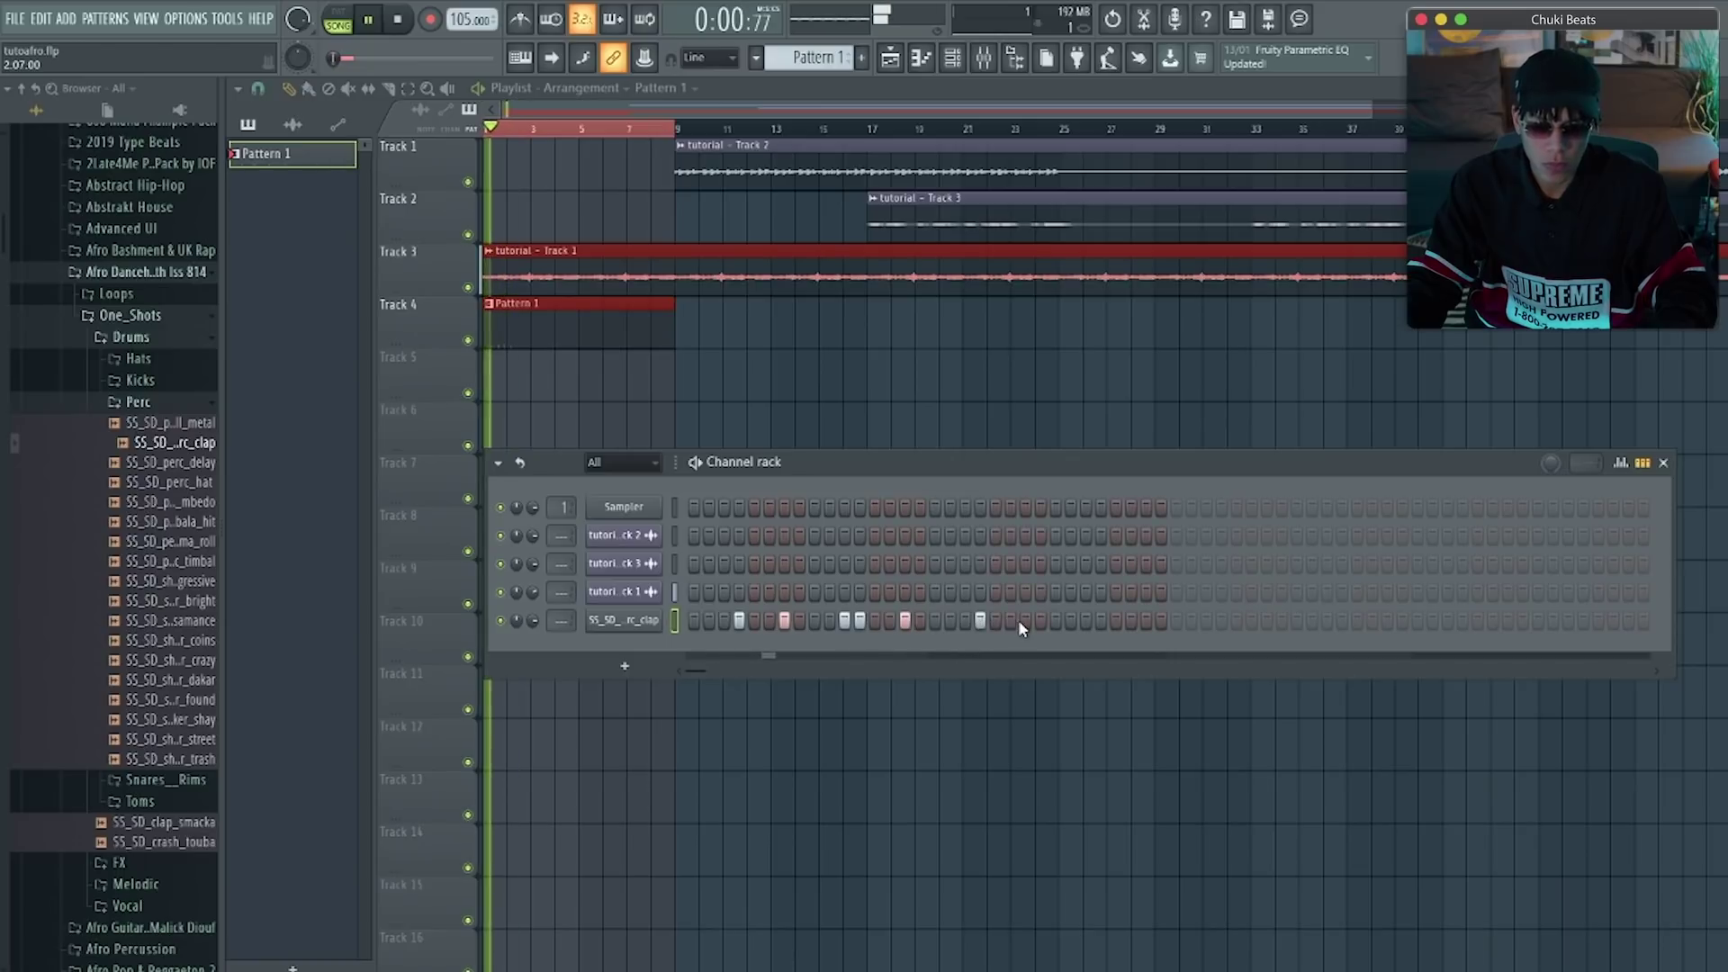
click(1099, 621)
key(space)
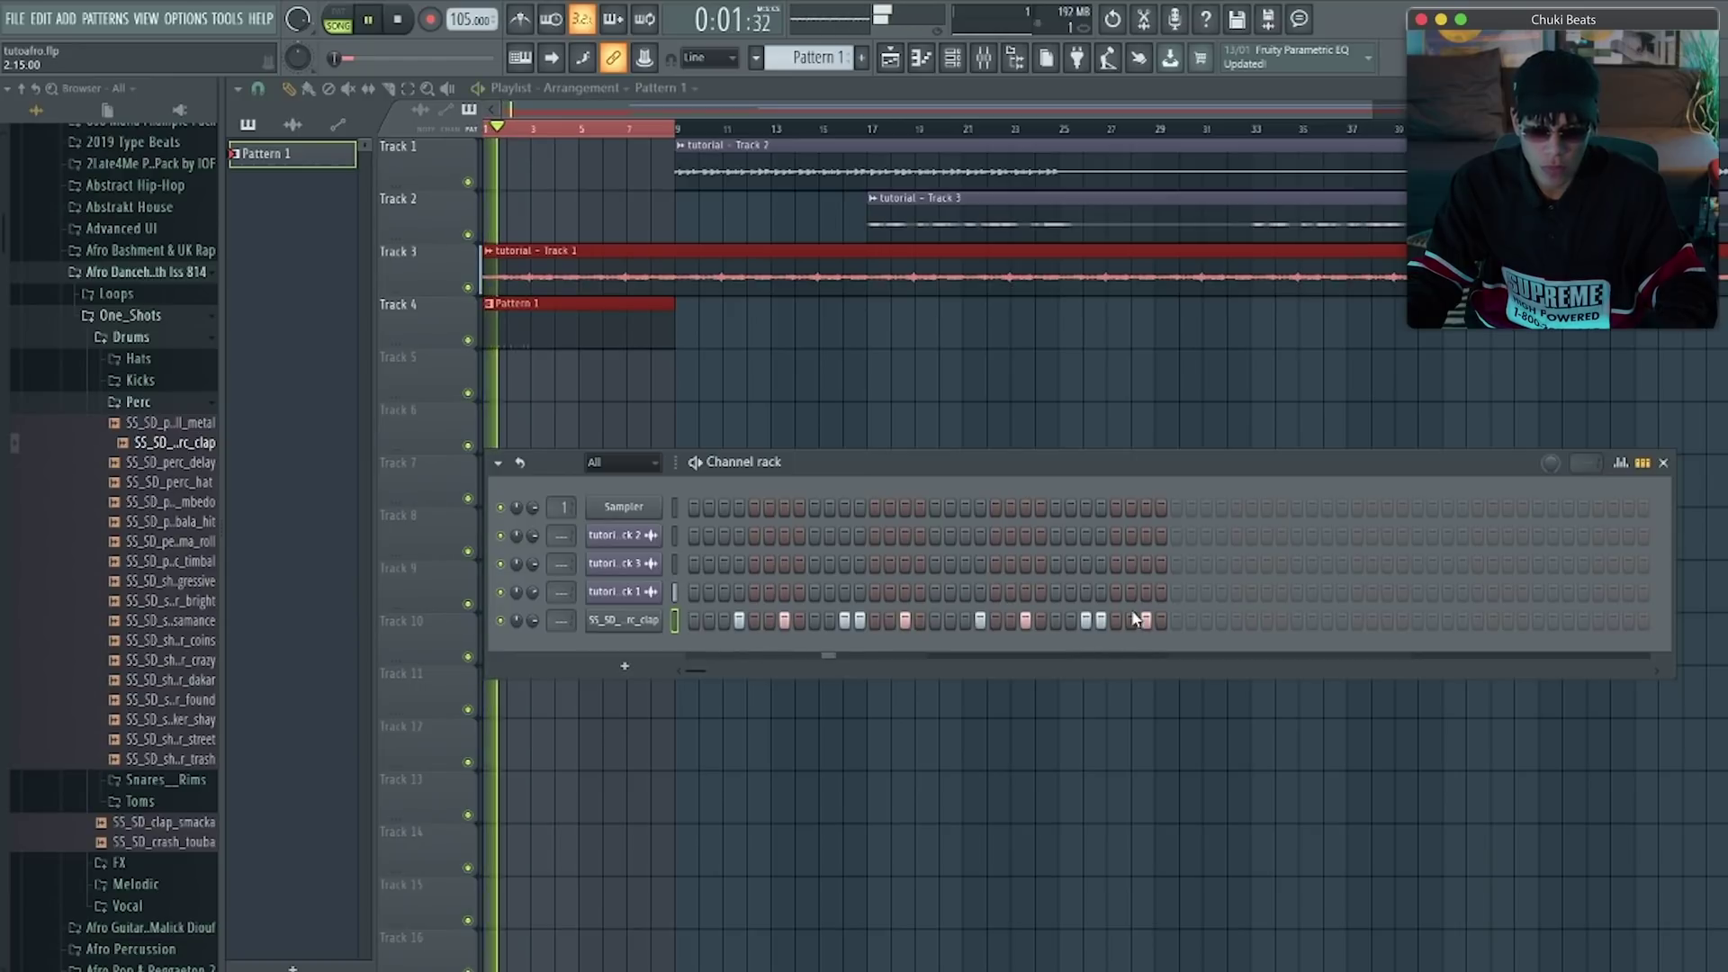
click(1146, 621)
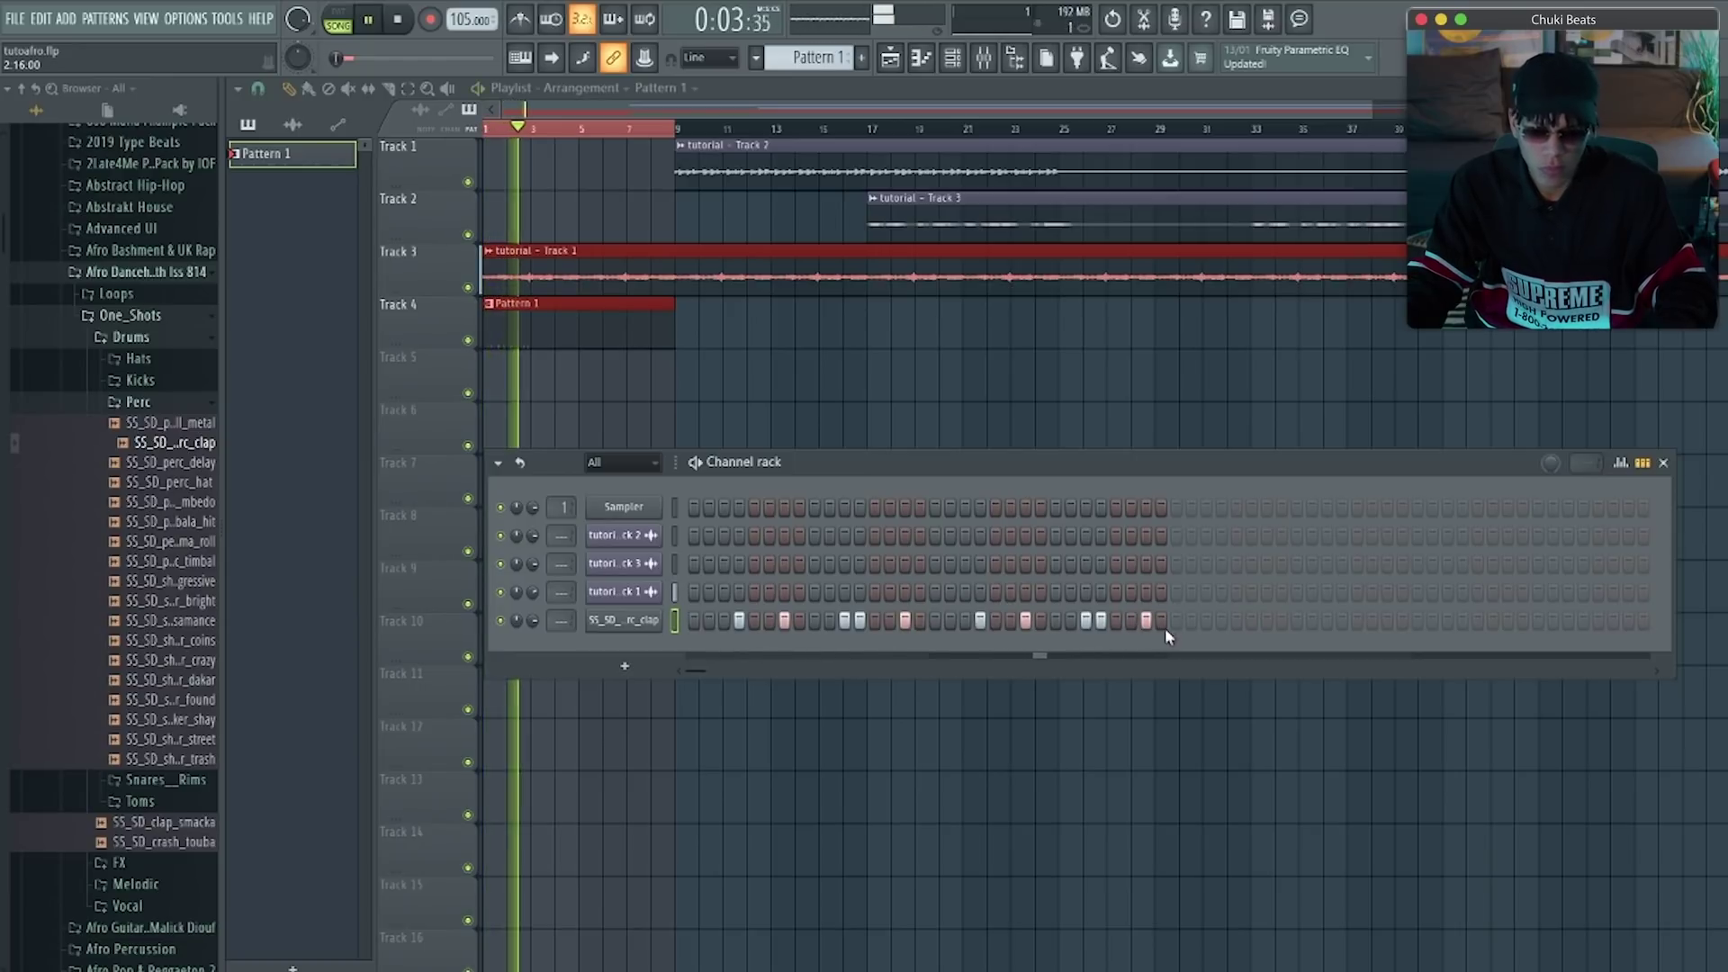
Audition the clap loop without the step 11 hit of bar 1, and restore that hit for comparison
key(space)
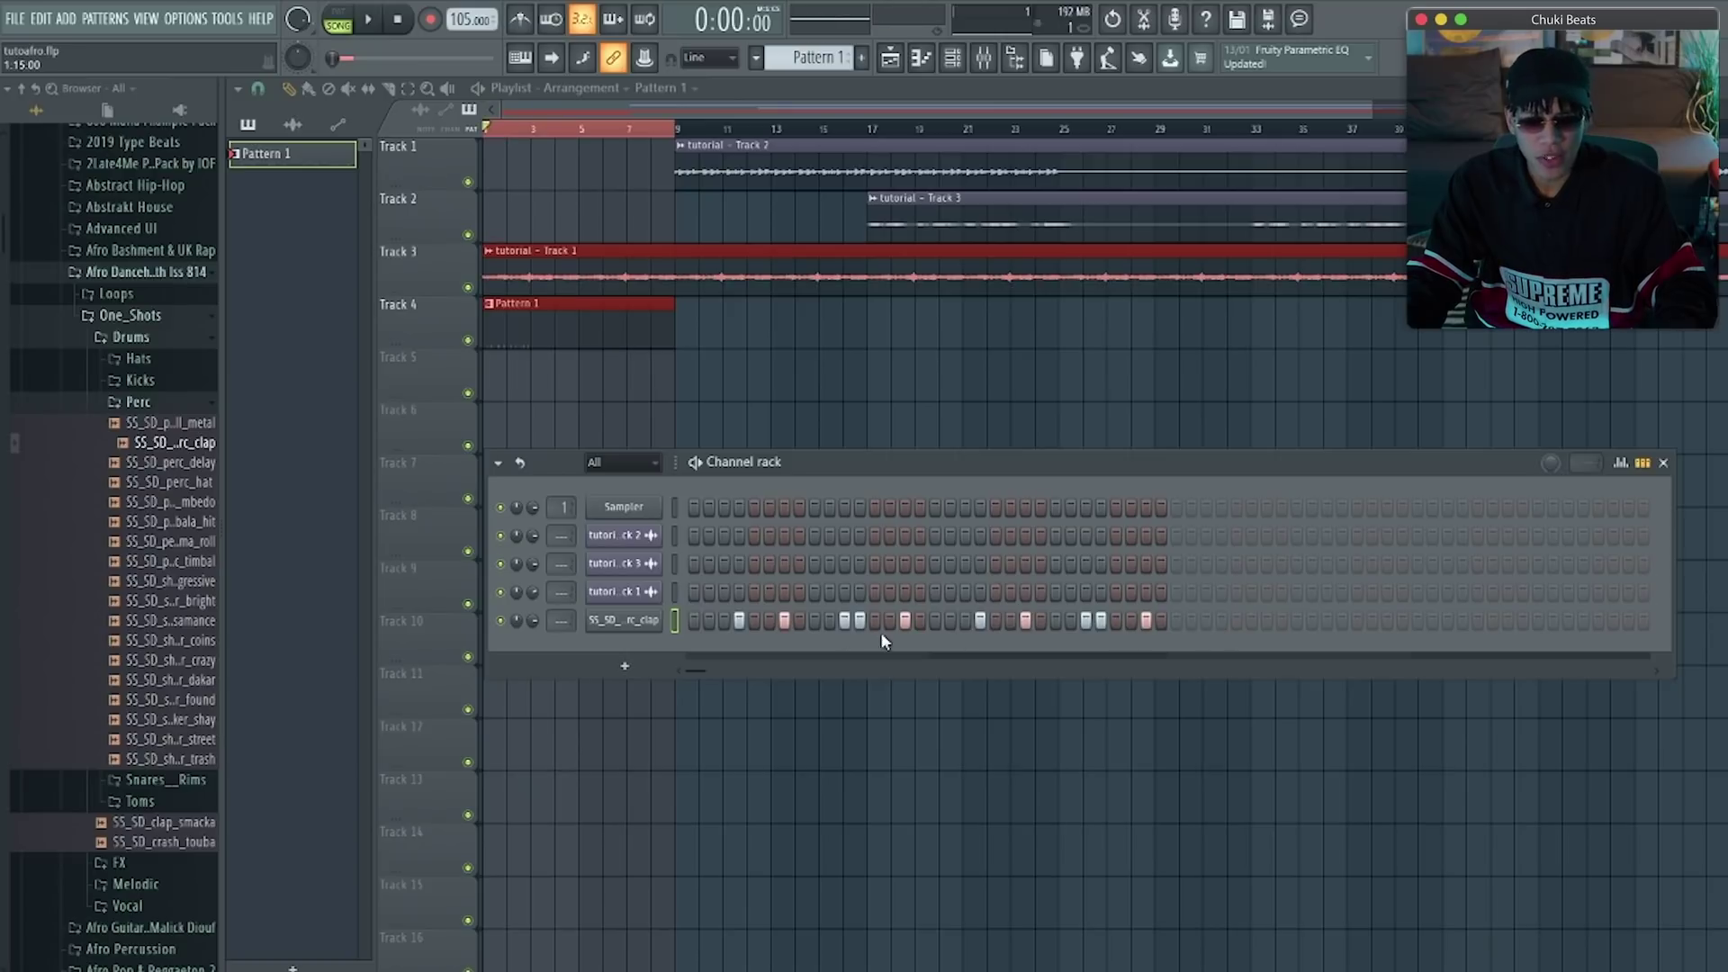
click(846, 621)
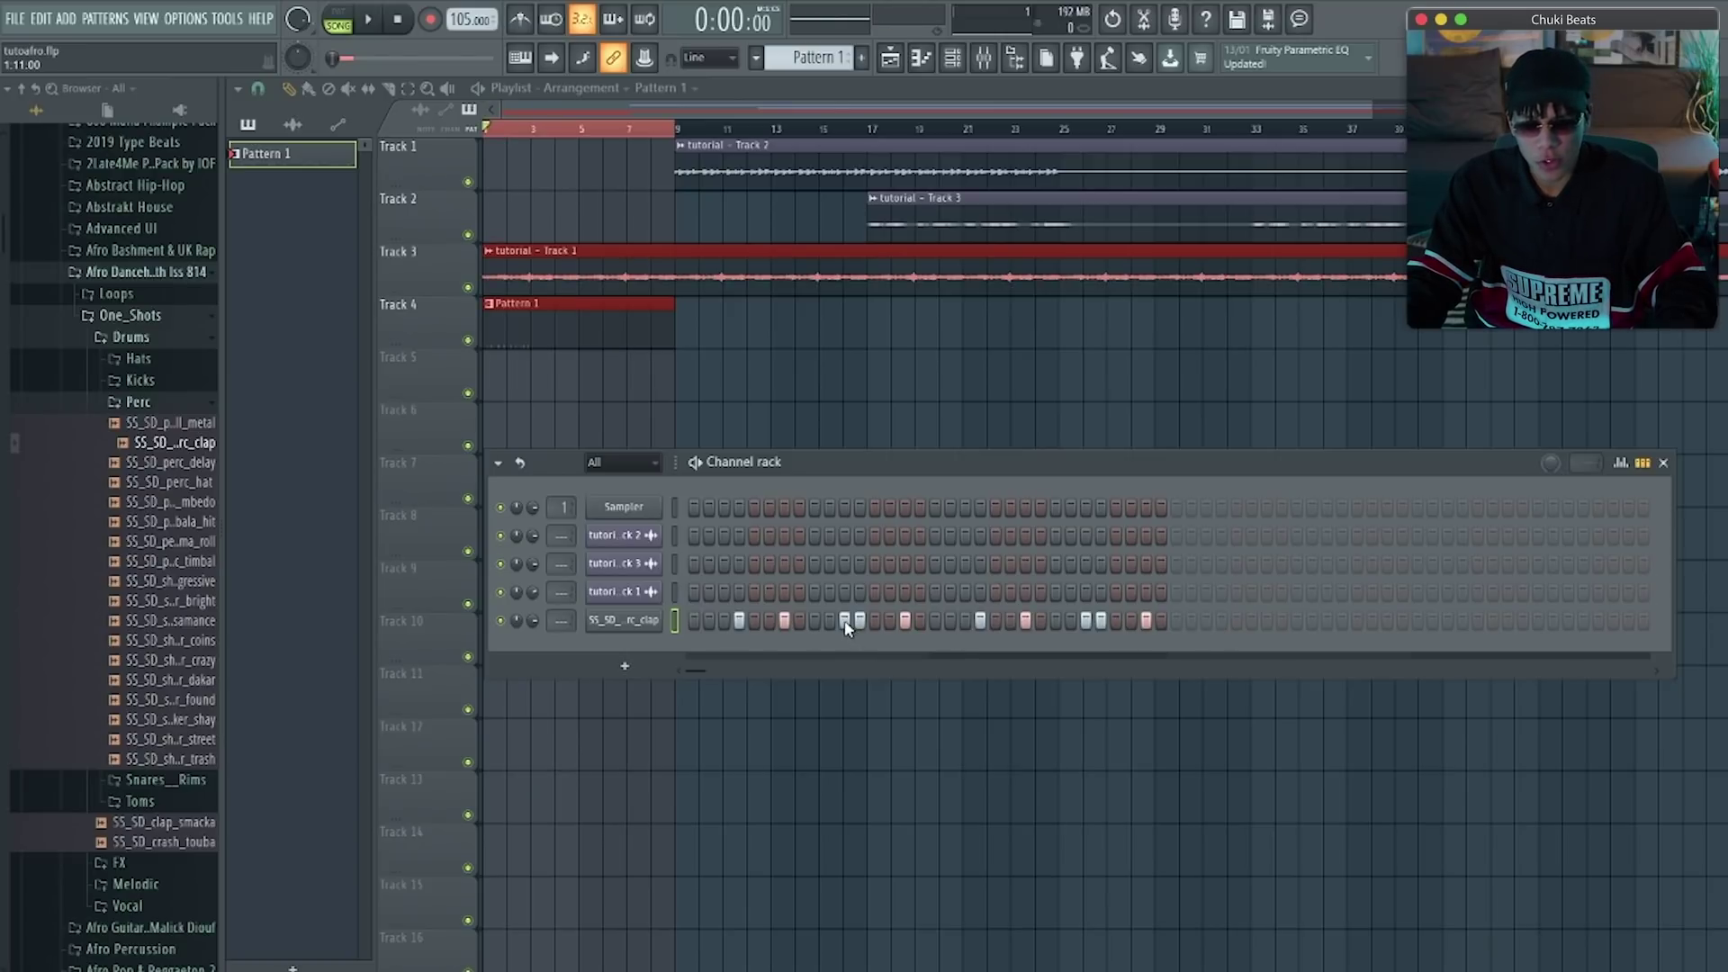
key(space)
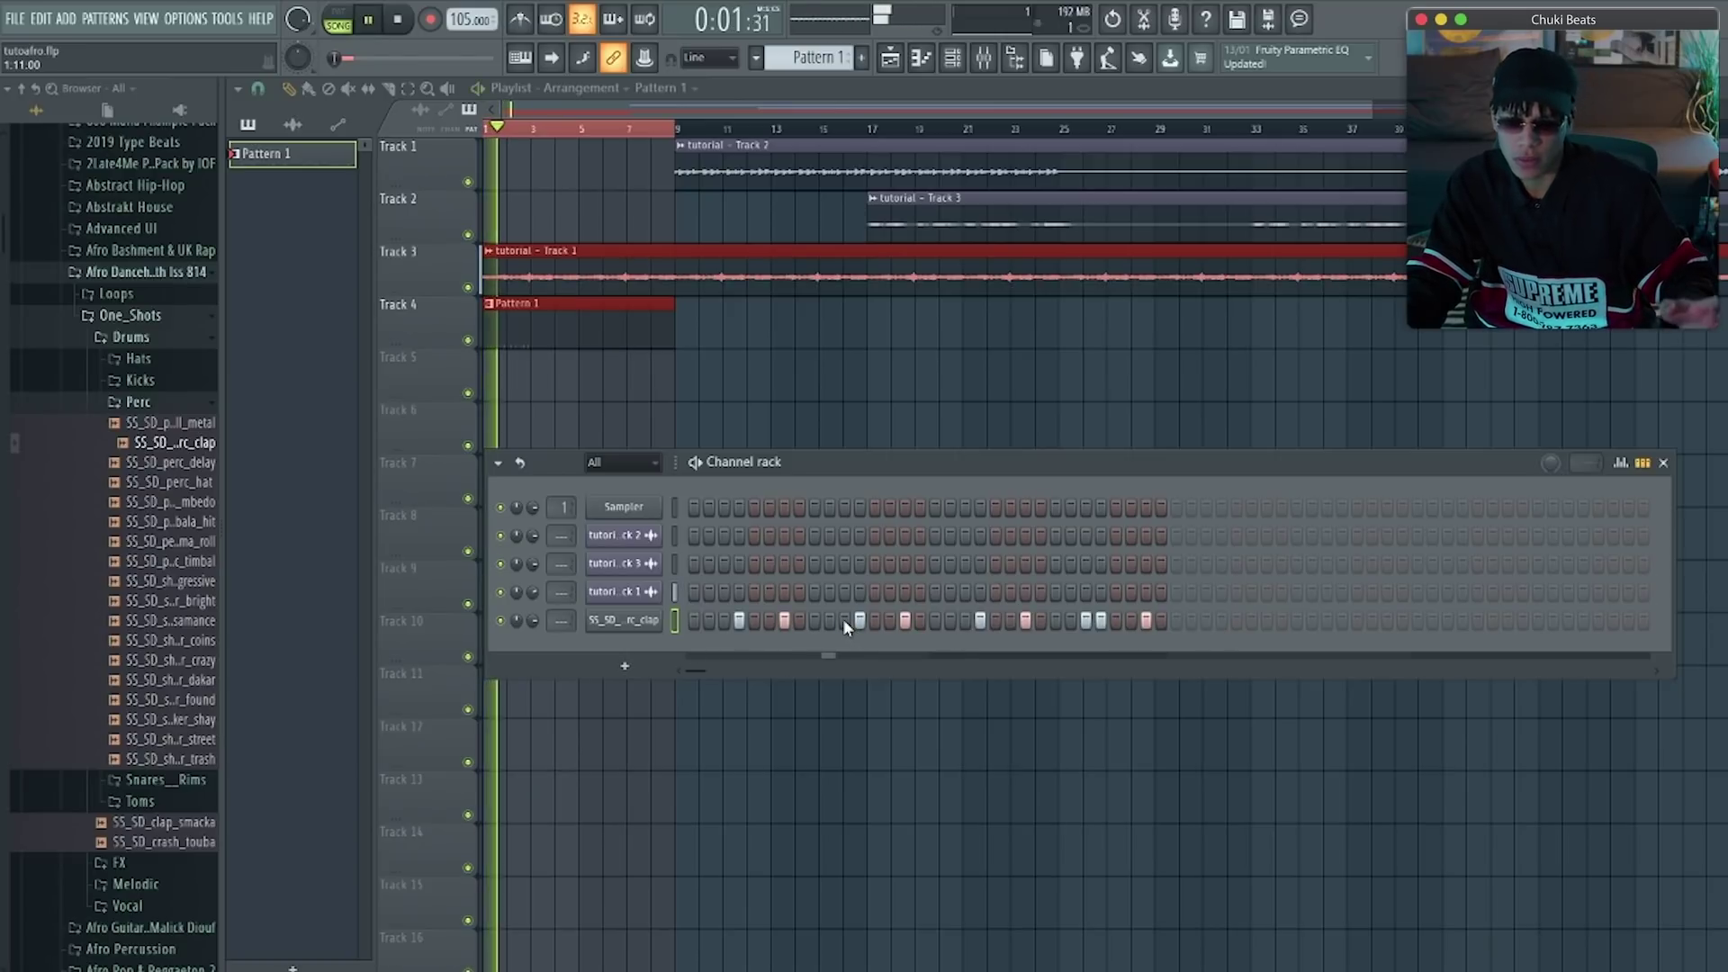
key(space)
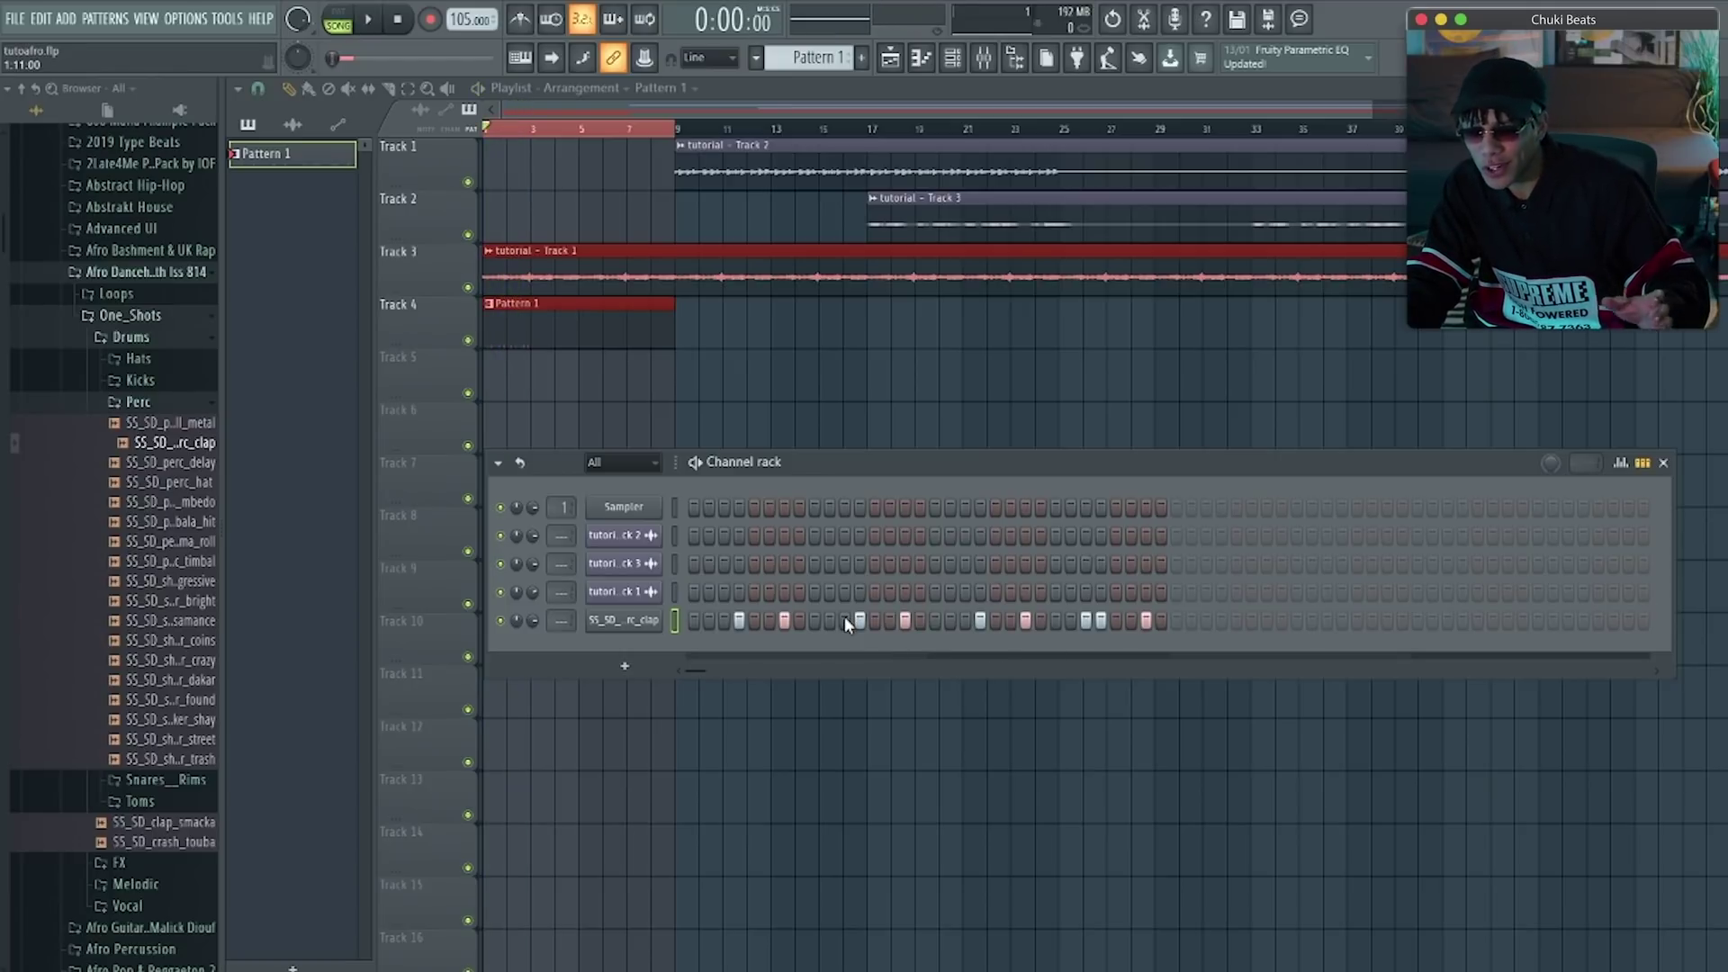
click(844, 621)
key(space)
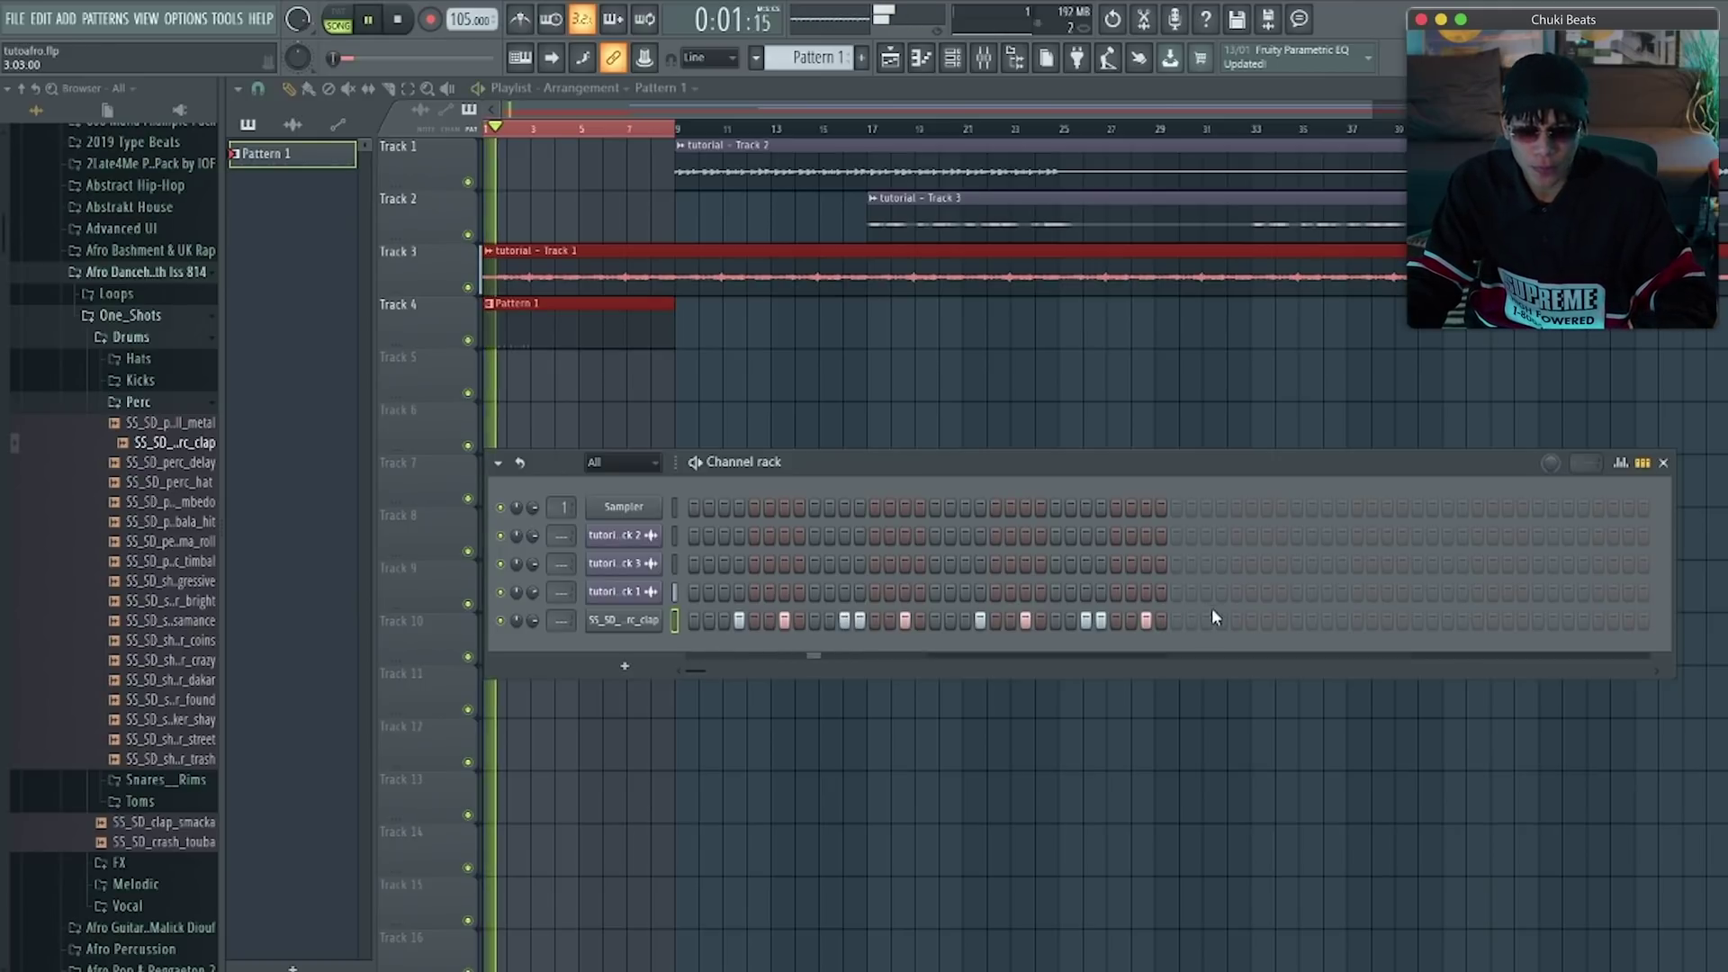
In the clap's piano roll, duplicate the two-bar pattern into bars 3 and 4 and play it back
right_click(647, 623)
click(691, 621)
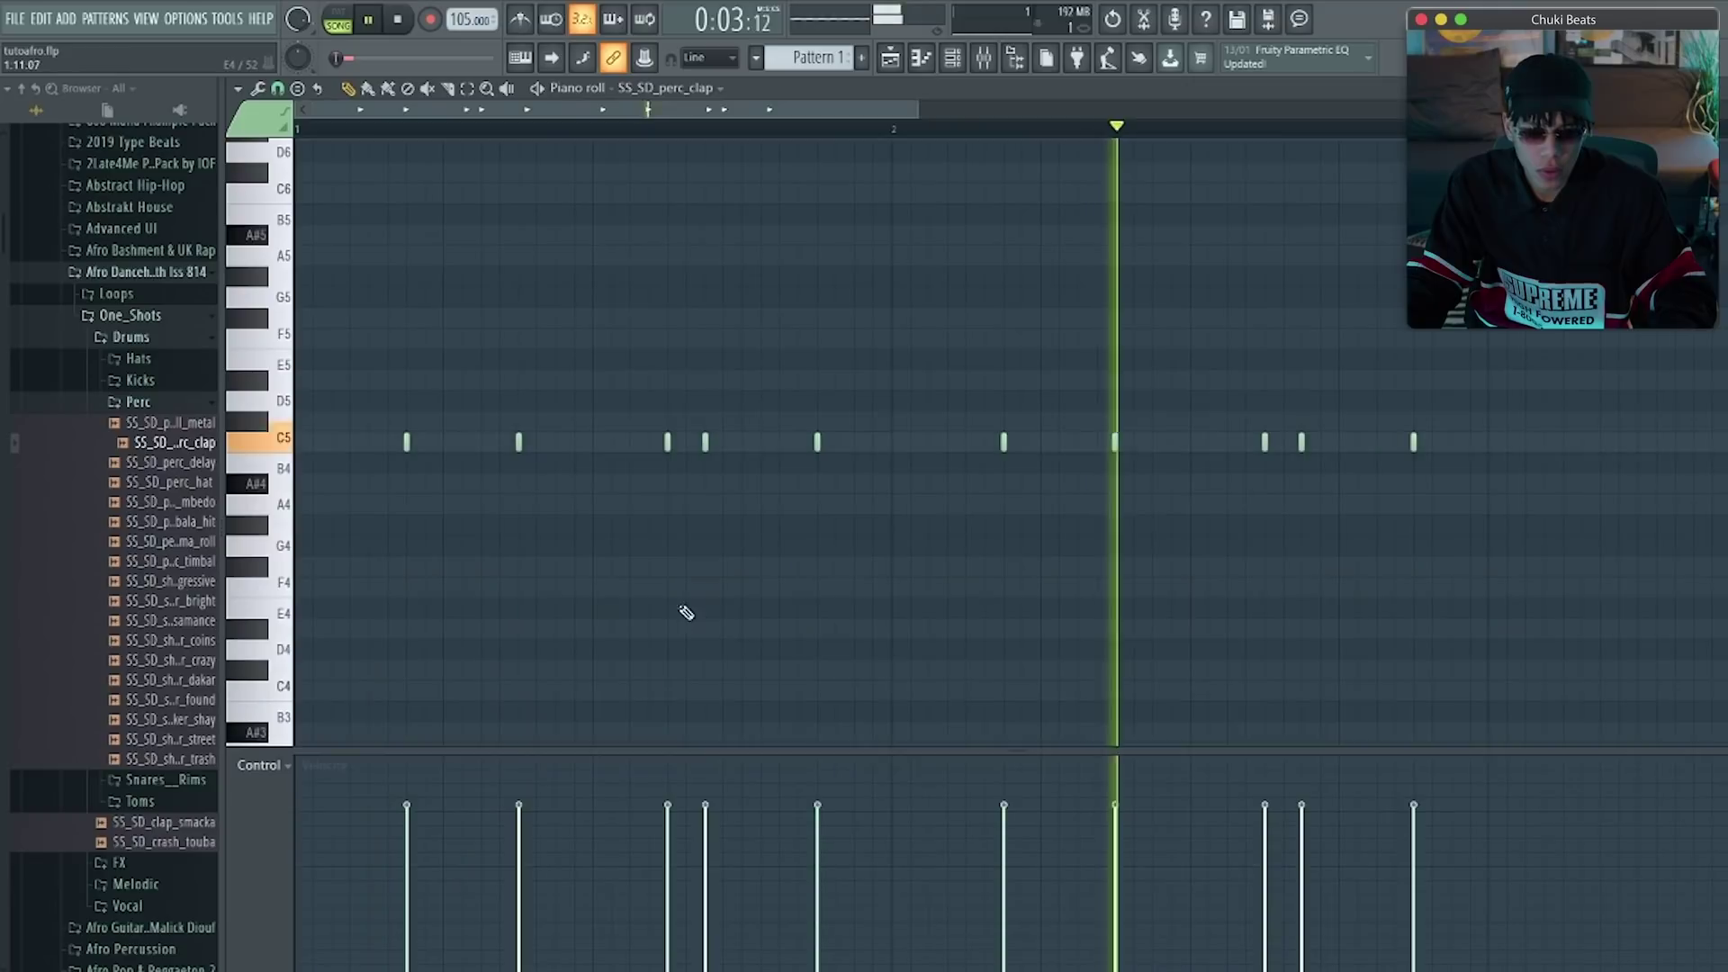
key(space)
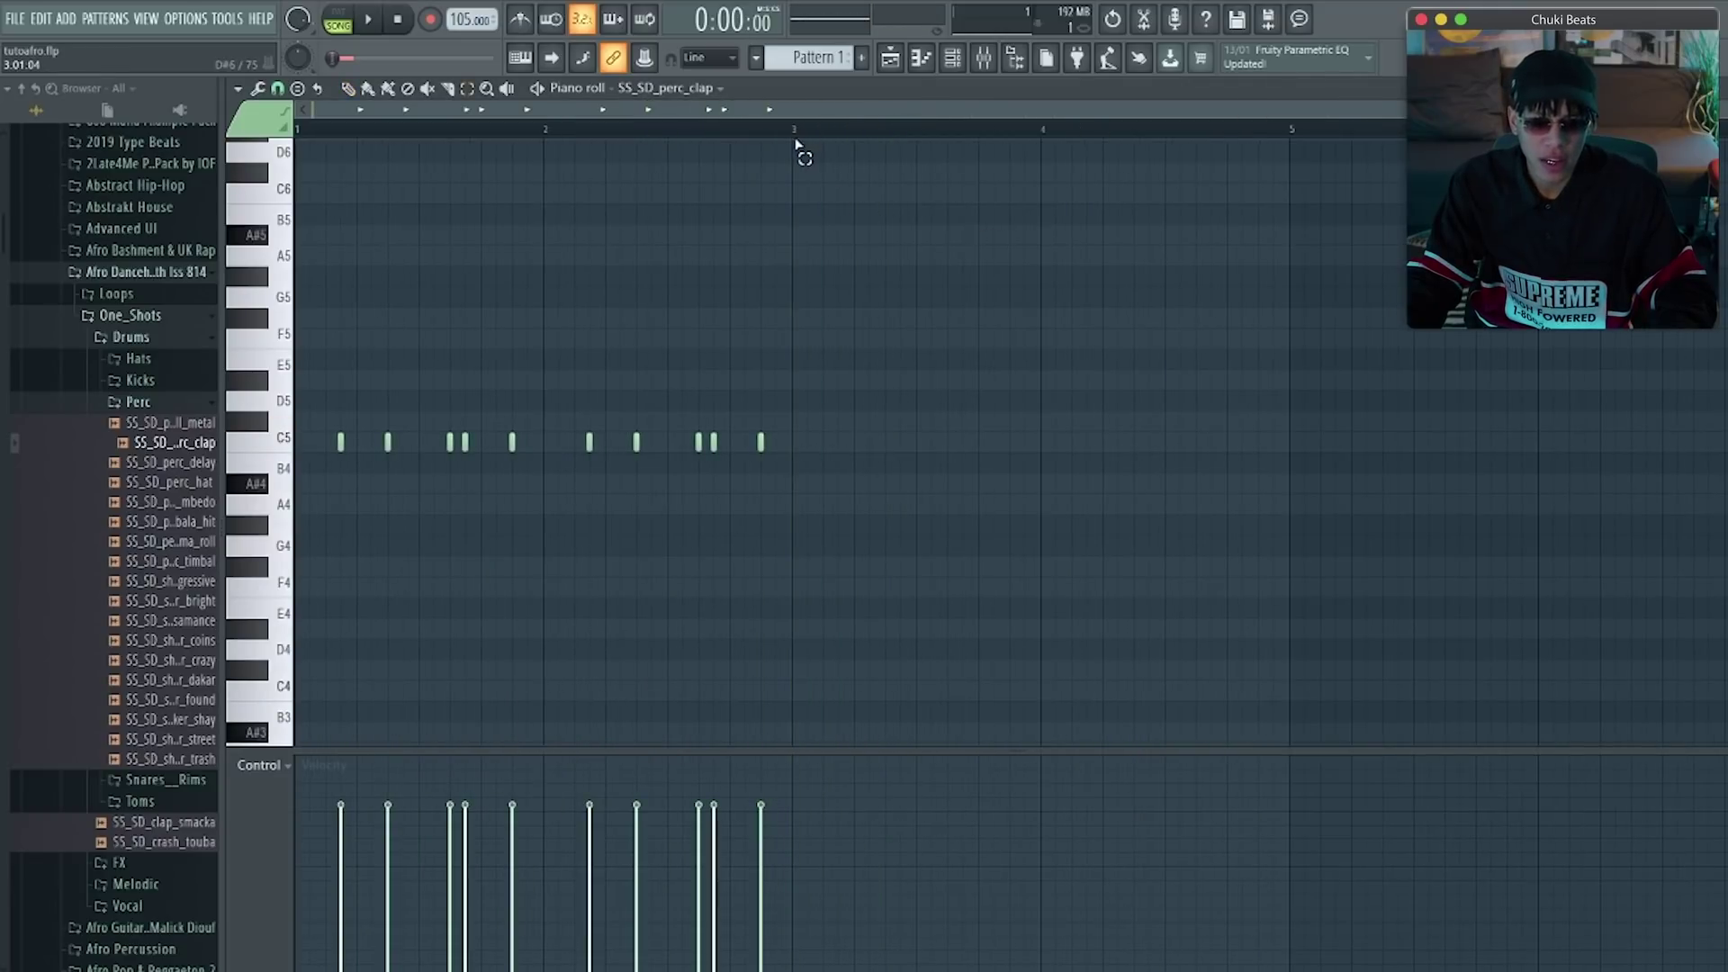
drag(796, 133, 63, 153)
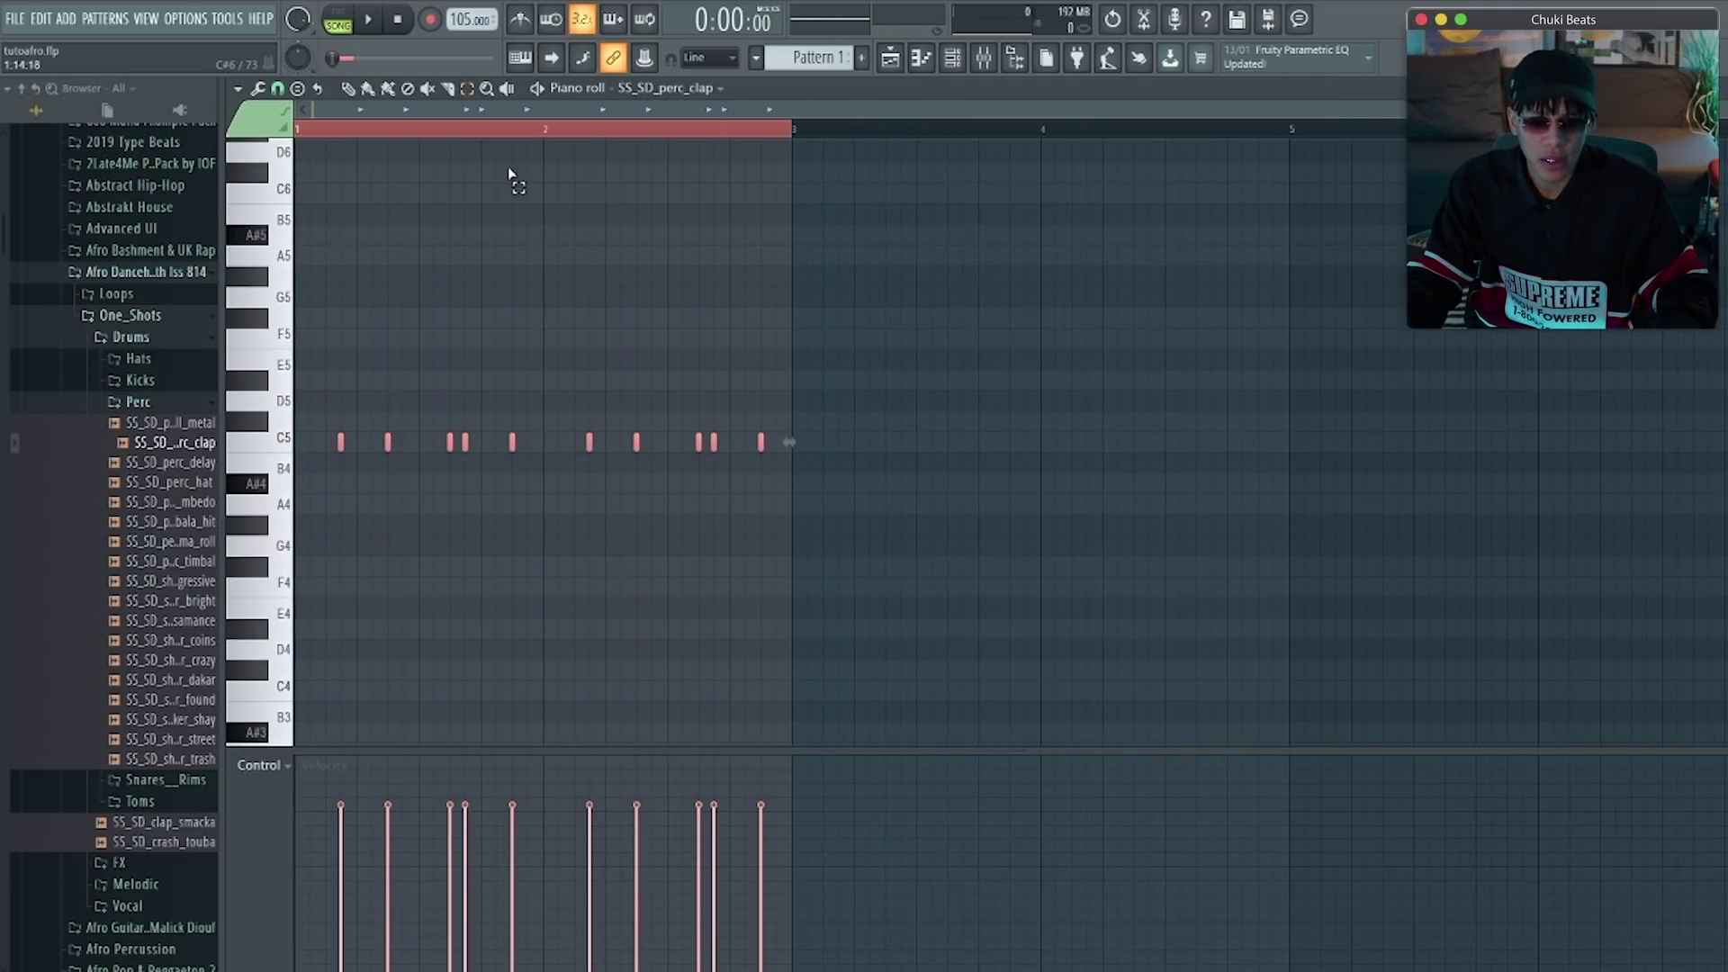
key(ctrl+b)
click(723, 139)
scroll(706, 169, up, 3)
key(space)
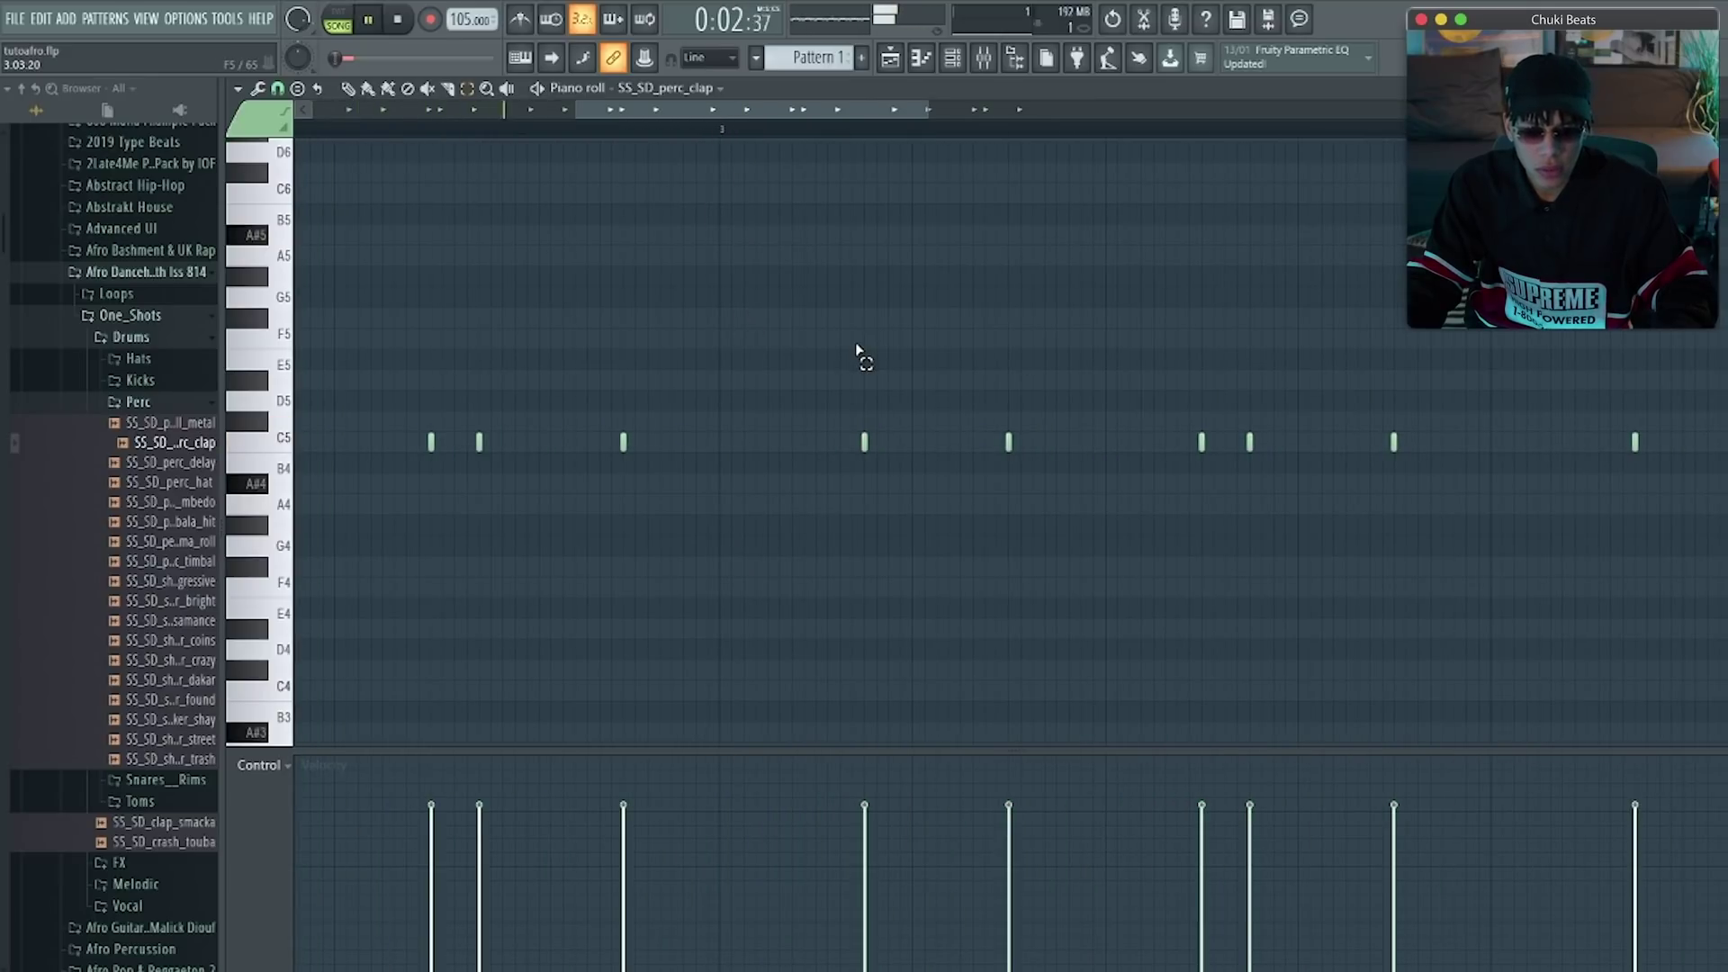
scroll(856, 351, down, 3)
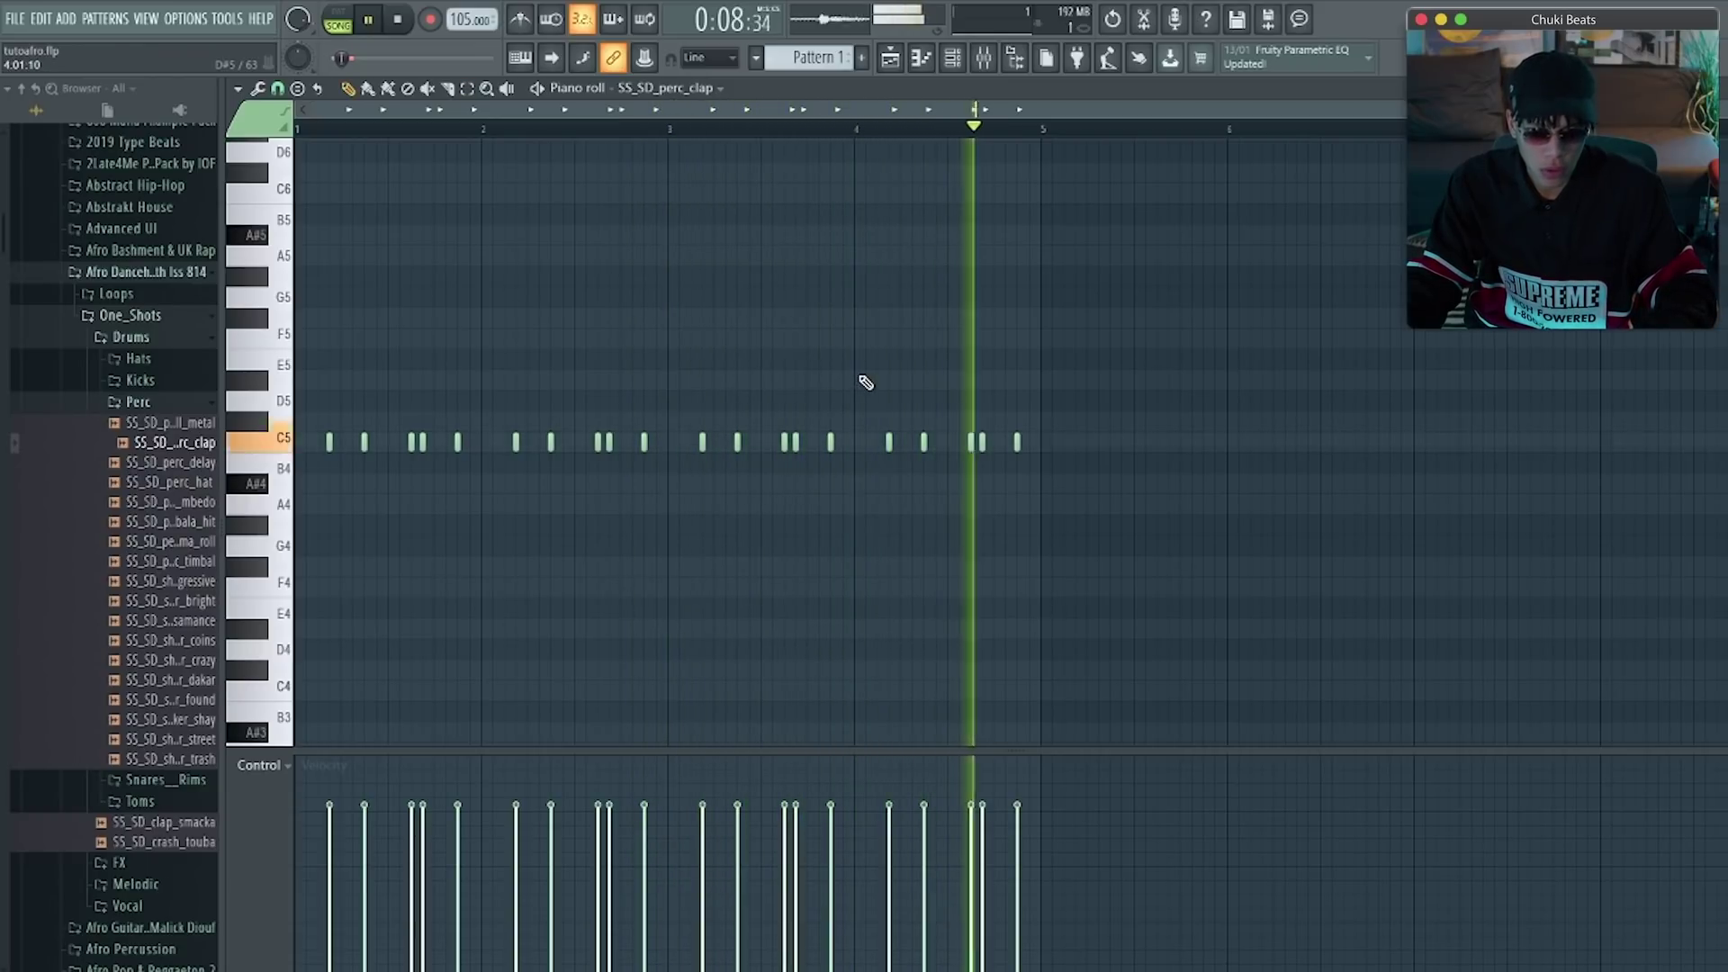
Duplicate the four bars of clap notes into bars 5 to 8, and bring back the playlist and channel rack
key(F5)
key(space)
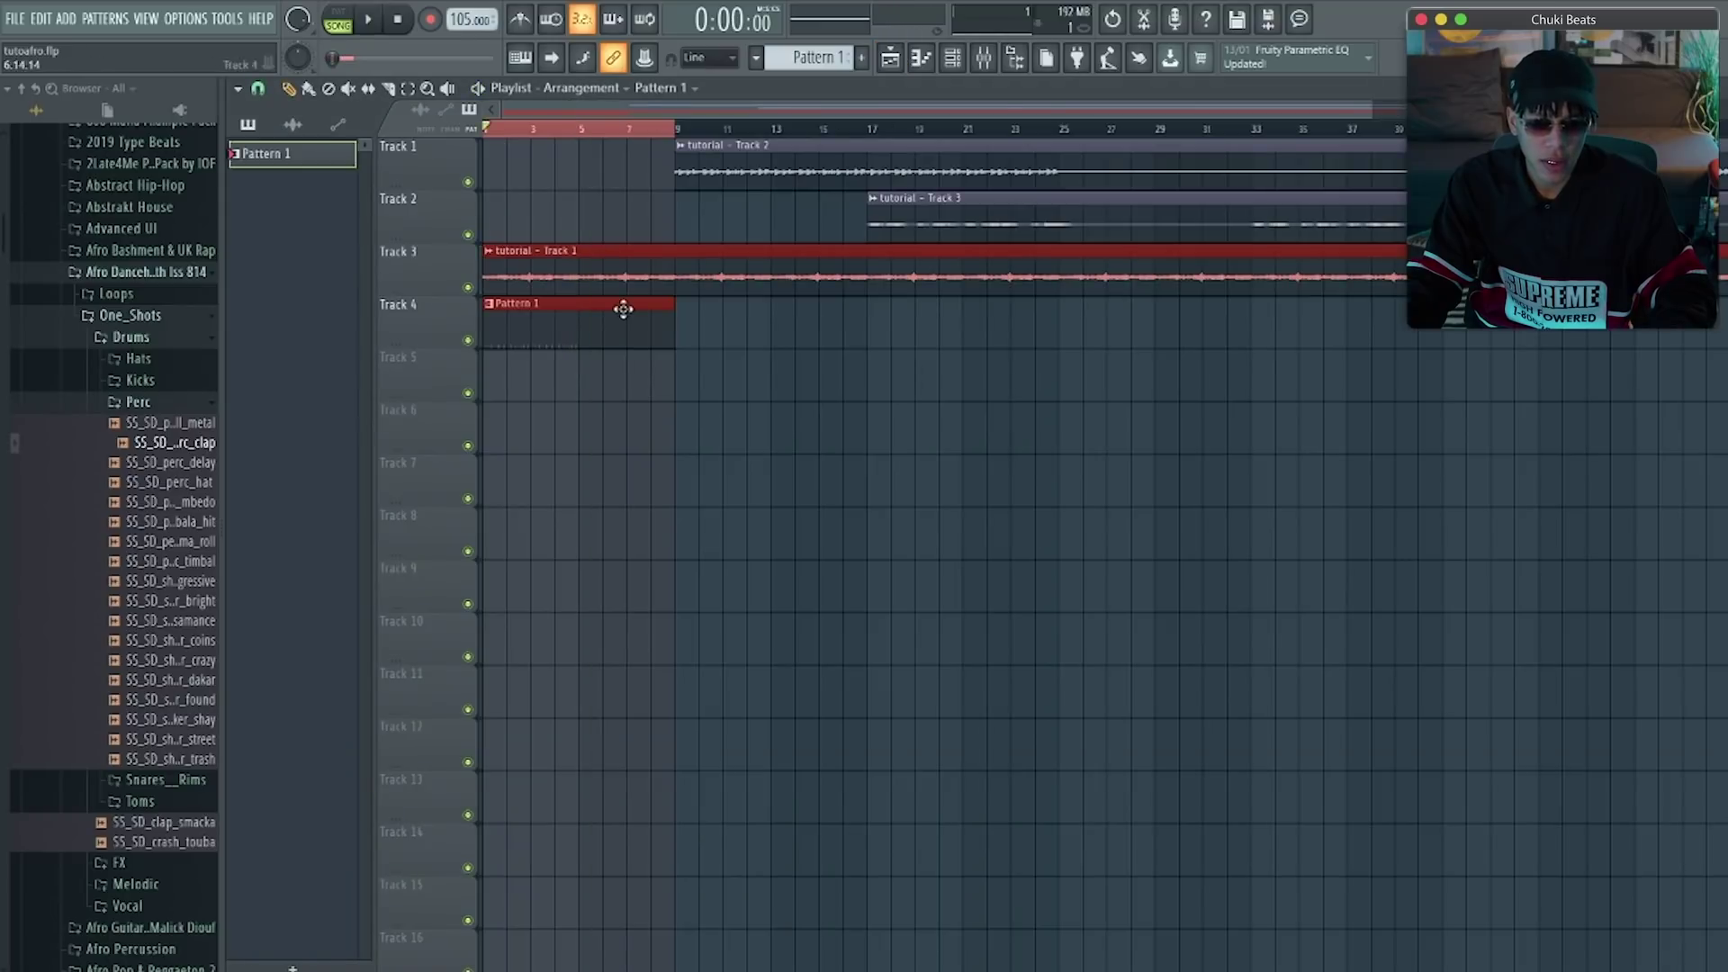
double_click(618, 304)
click(277, 88)
click(306, 378)
drag(1029, 151, 250, 137)
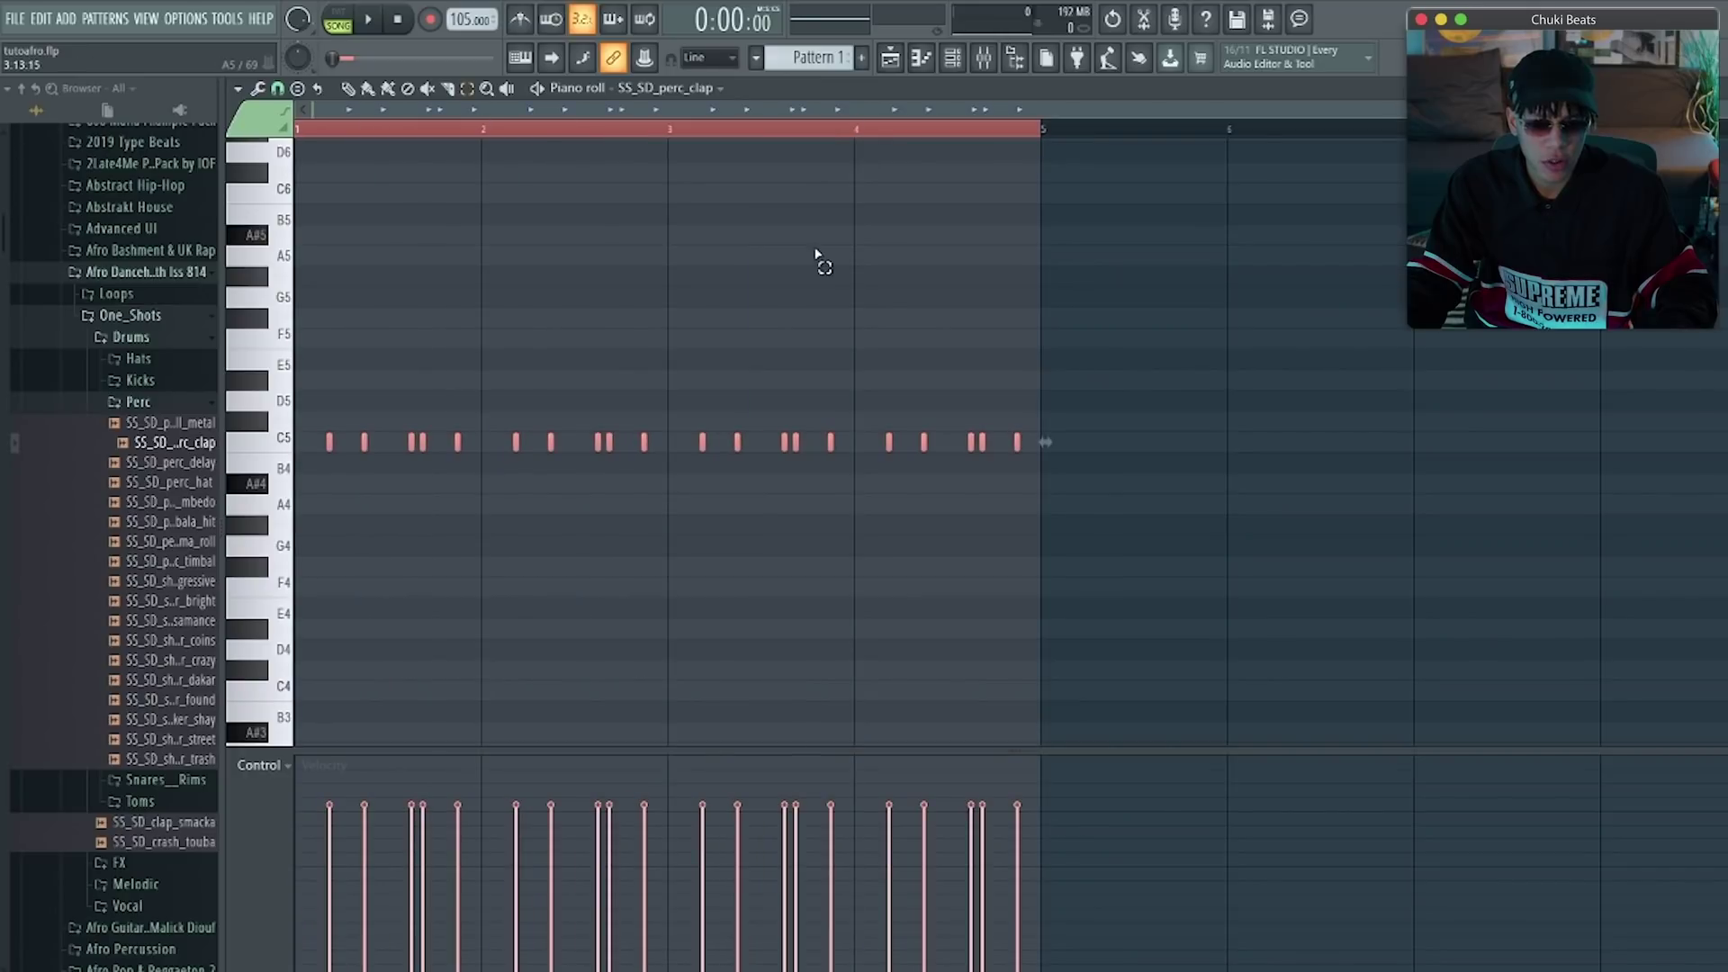
key(ctrl+b)
key(F5)
key(F6)
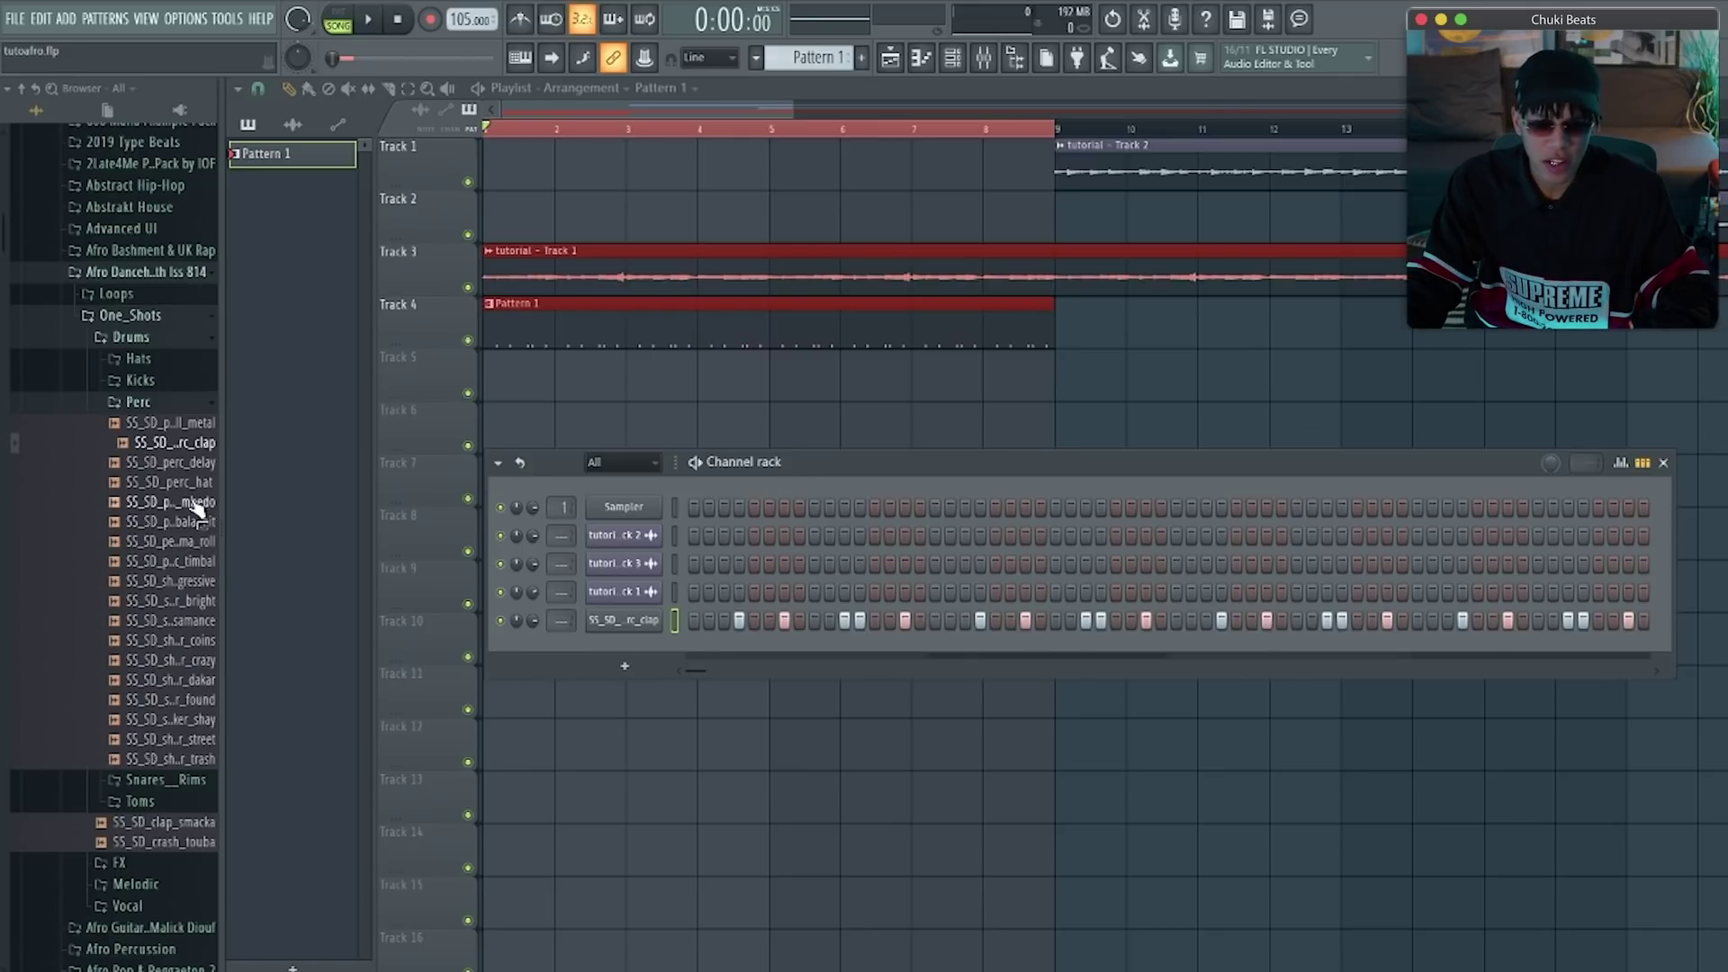
Audition the percussion and shaker samples in the Perc folder
click(196, 482)
click(198, 501)
click(202, 521)
click(200, 486)
click(193, 560)
click(198, 541)
click(197, 522)
click(198, 602)
click(200, 621)
click(203, 640)
click(202, 661)
click(202, 681)
click(202, 701)
click(202, 740)
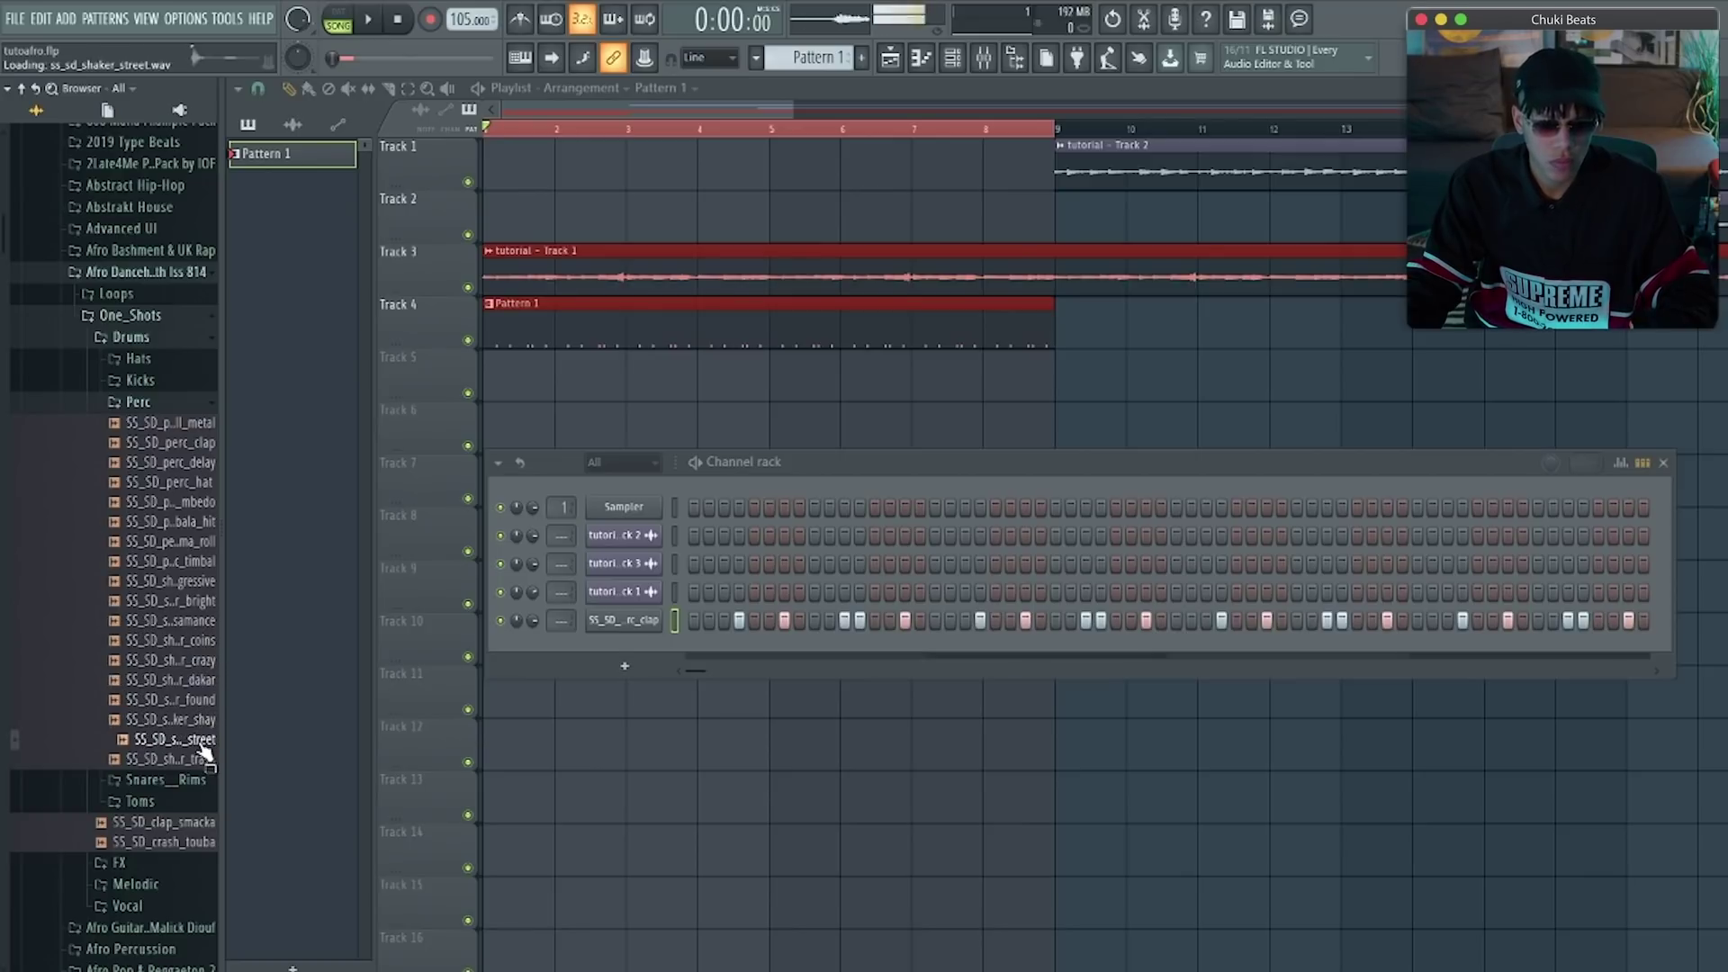
click(199, 758)
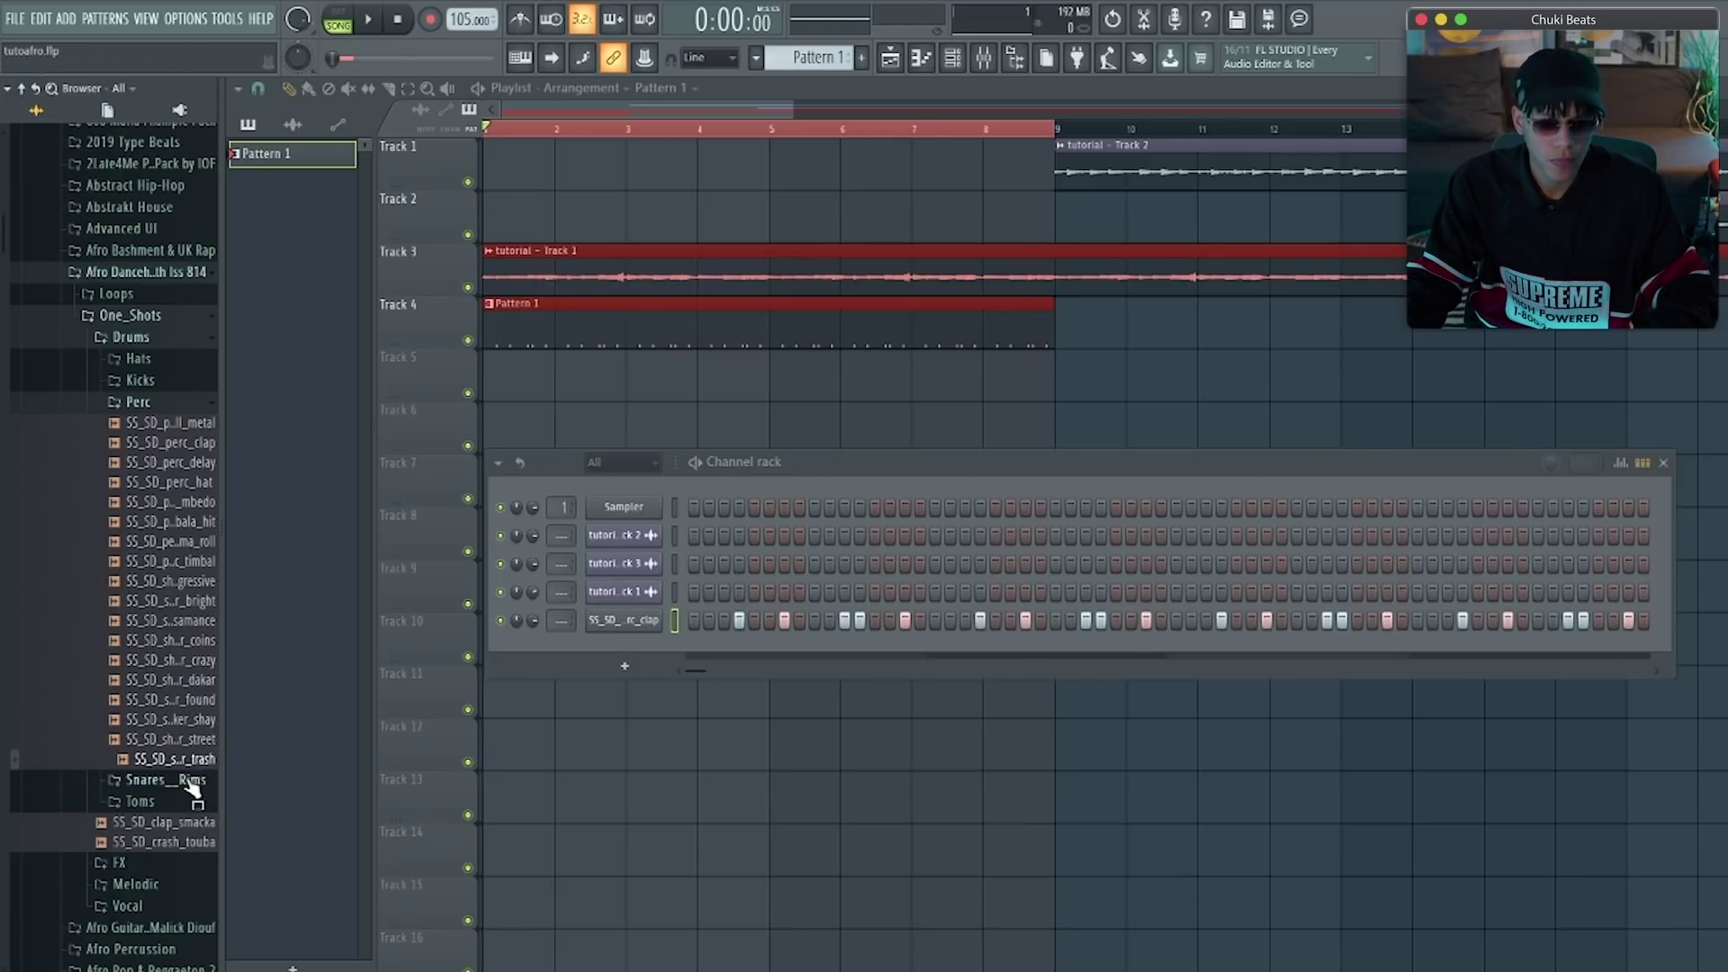
Audition the samples in the Snares__Rims folder and add SS_SD_rim_afro as a new channel below the clap
click(198, 780)
scroll(177, 753, down, 3)
click(201, 563)
click(201, 542)
click(202, 525)
click(201, 504)
click(200, 484)
click(201, 465)
drag(200, 455, 657, 633)
Copy the clap channel's step pattern and paste it into the SS_SD_rim_afro channel
right_click(661, 620)
click(890, 634)
right_click(660, 647)
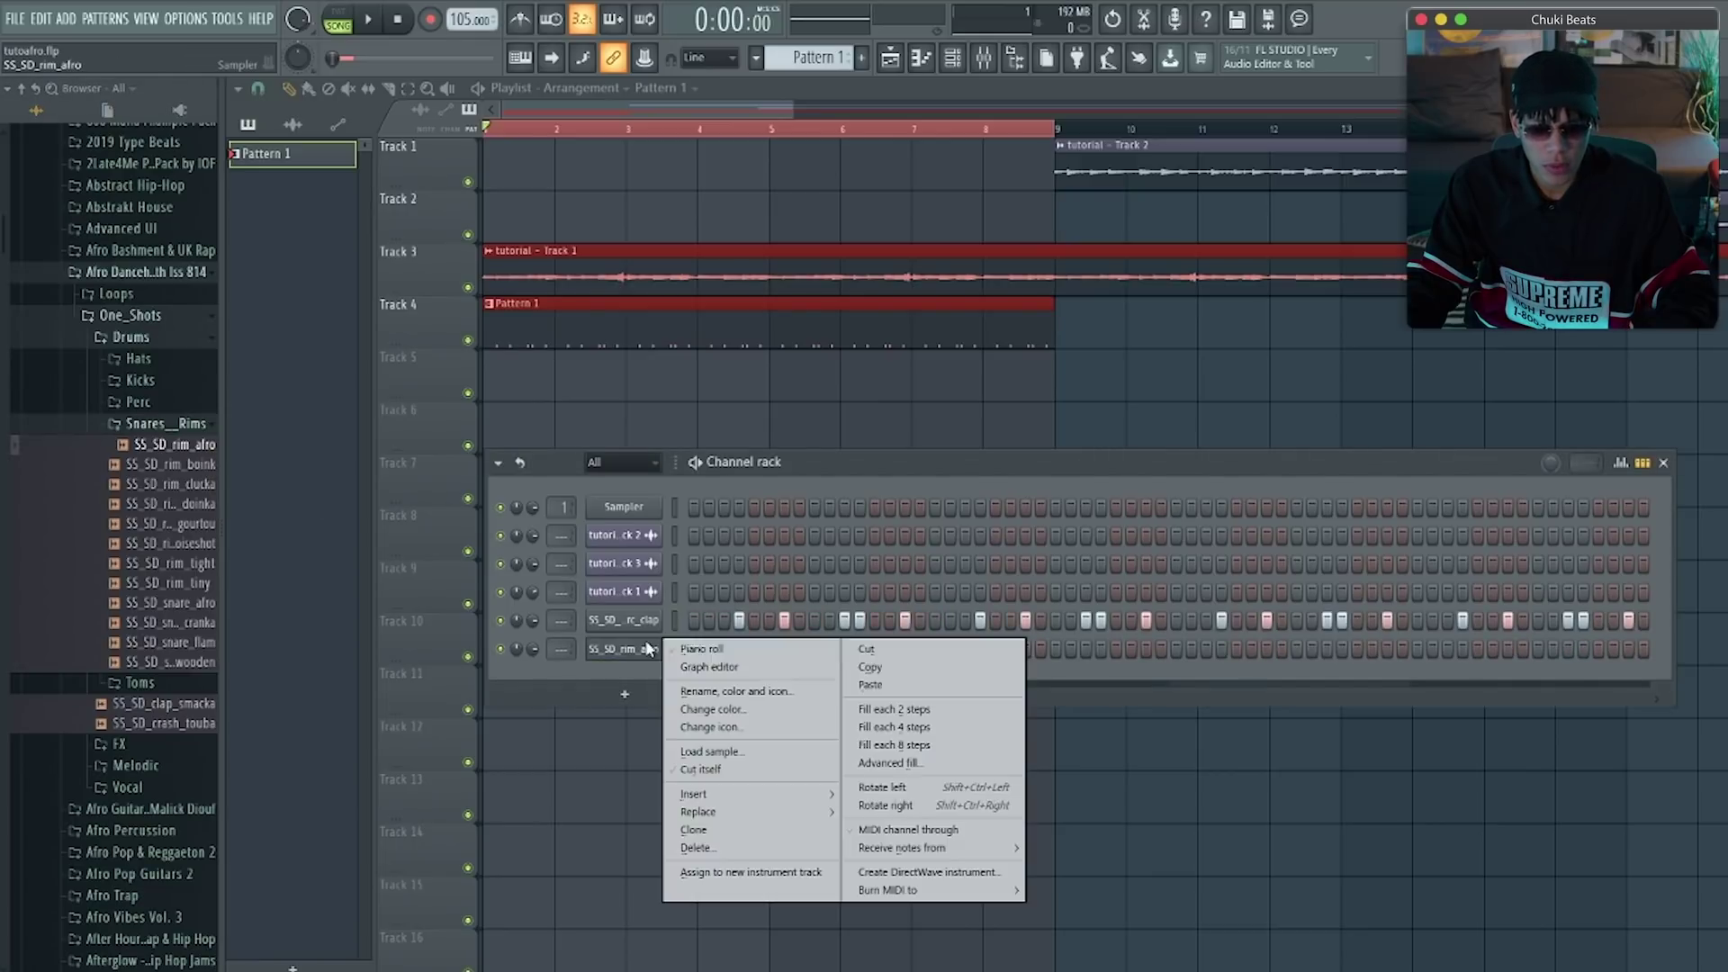
click(900, 682)
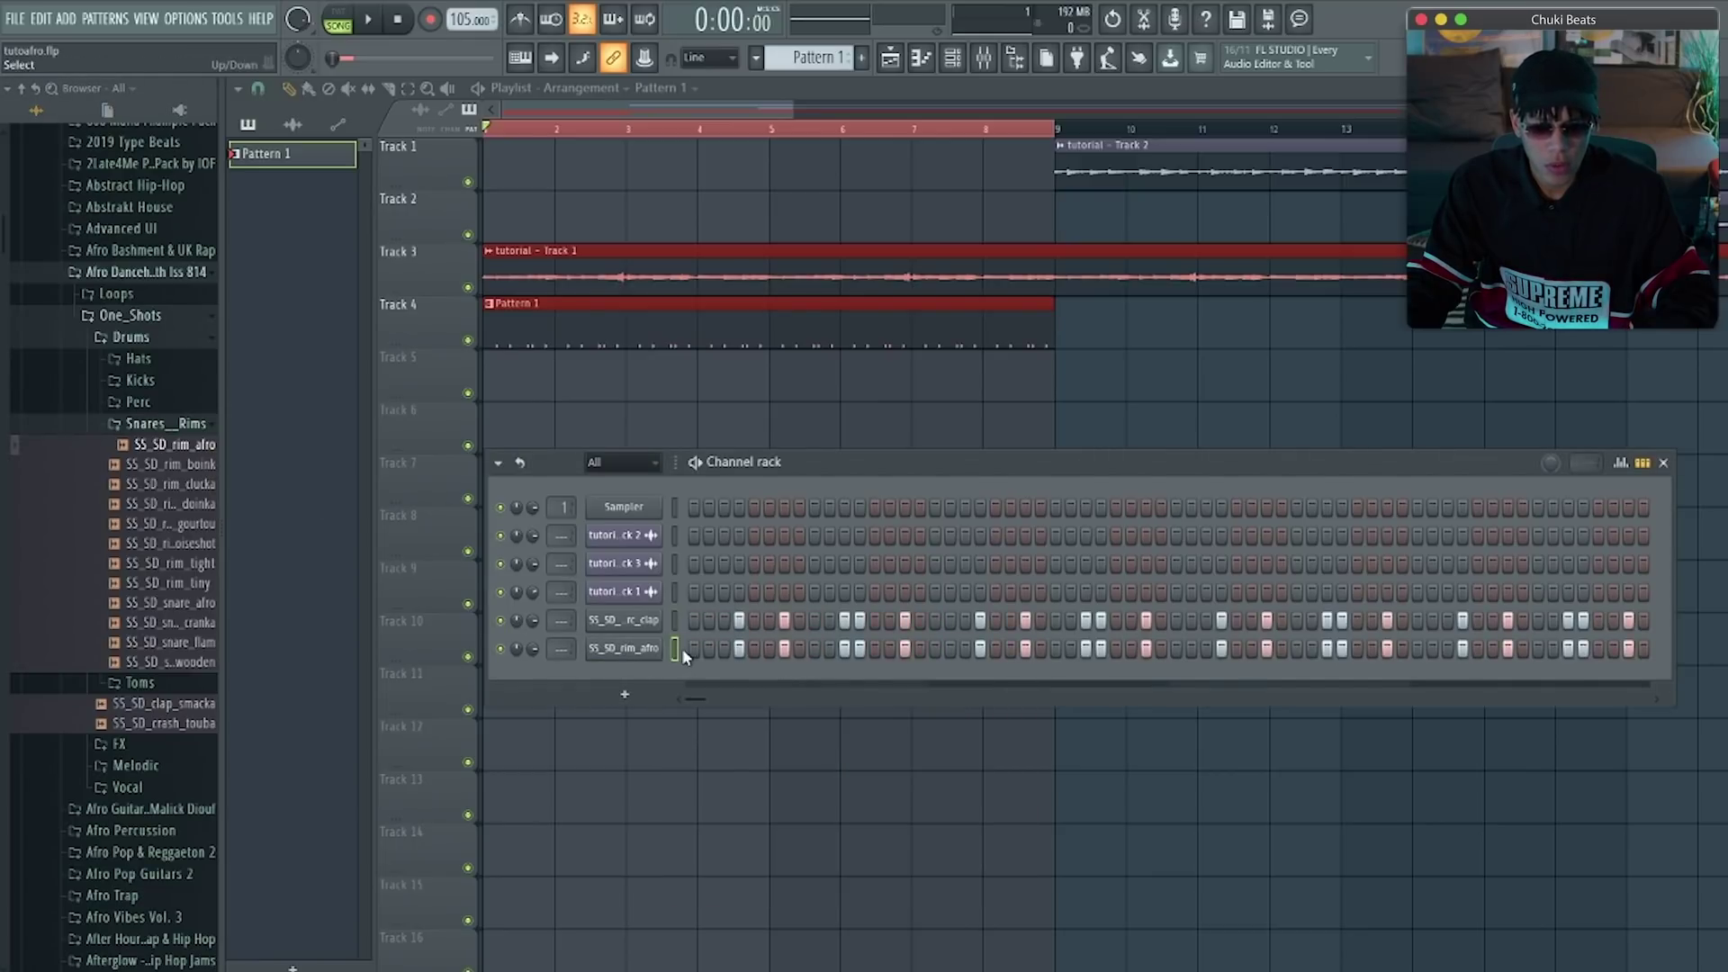
Add rim hits on the first step of bars 1 to 4 and set the rim channel's volume to about 65%
key(space)
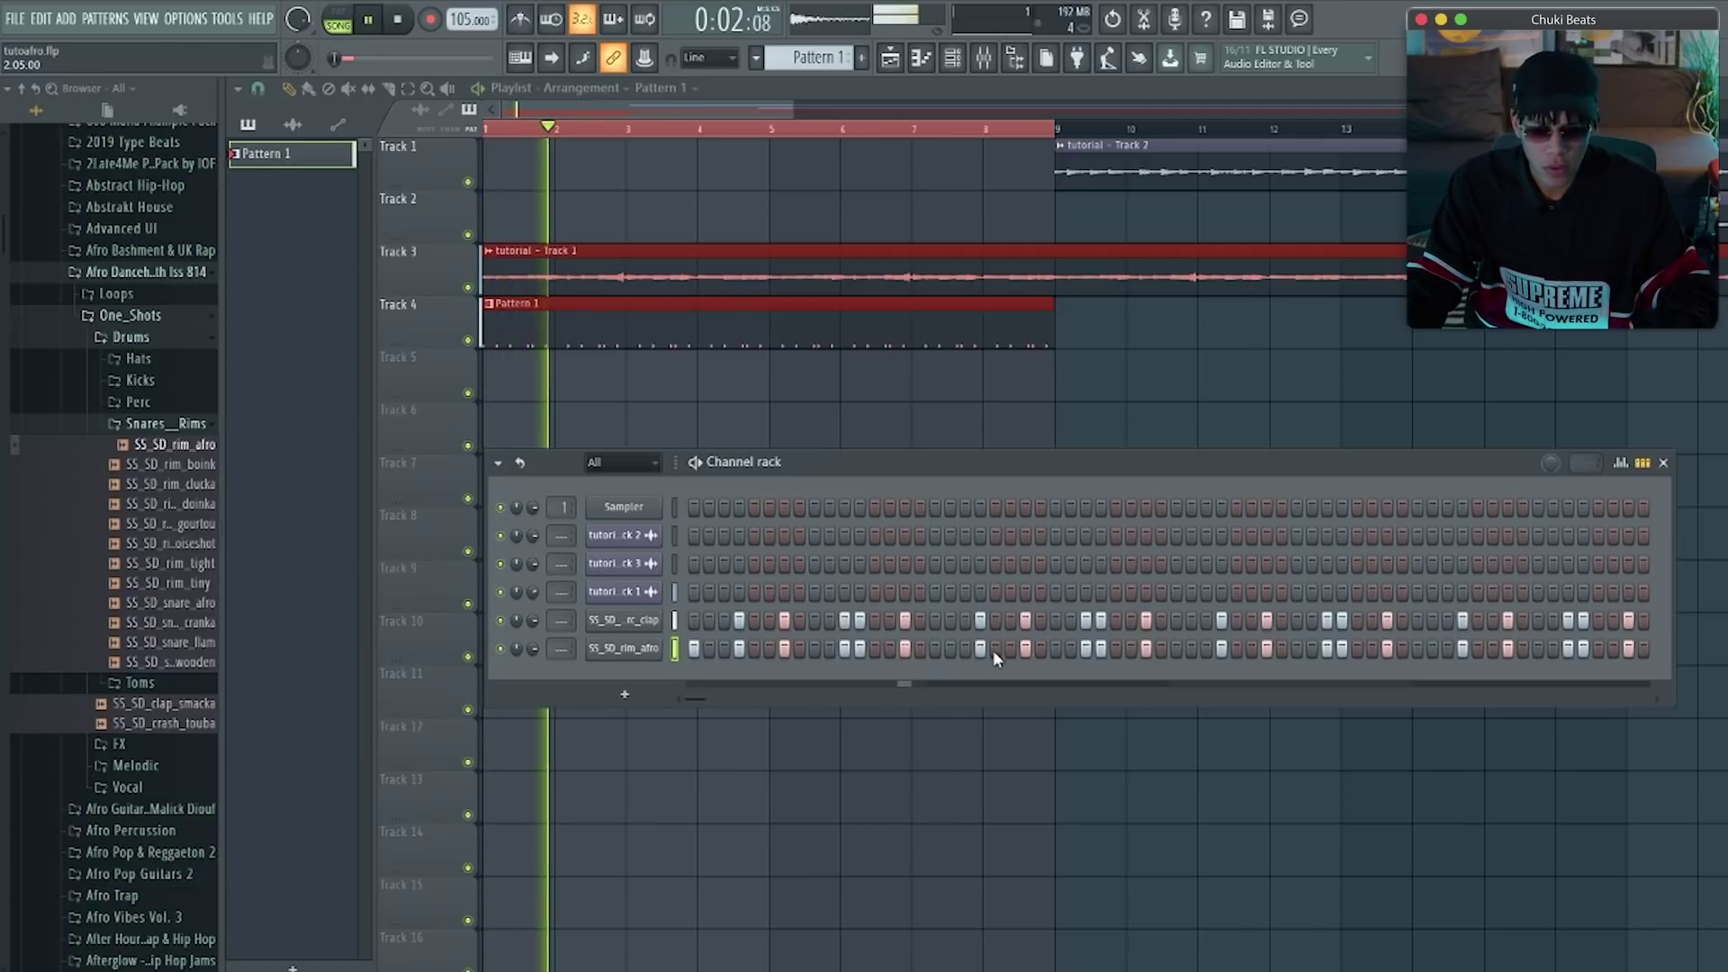
click(936, 649)
click(1176, 649)
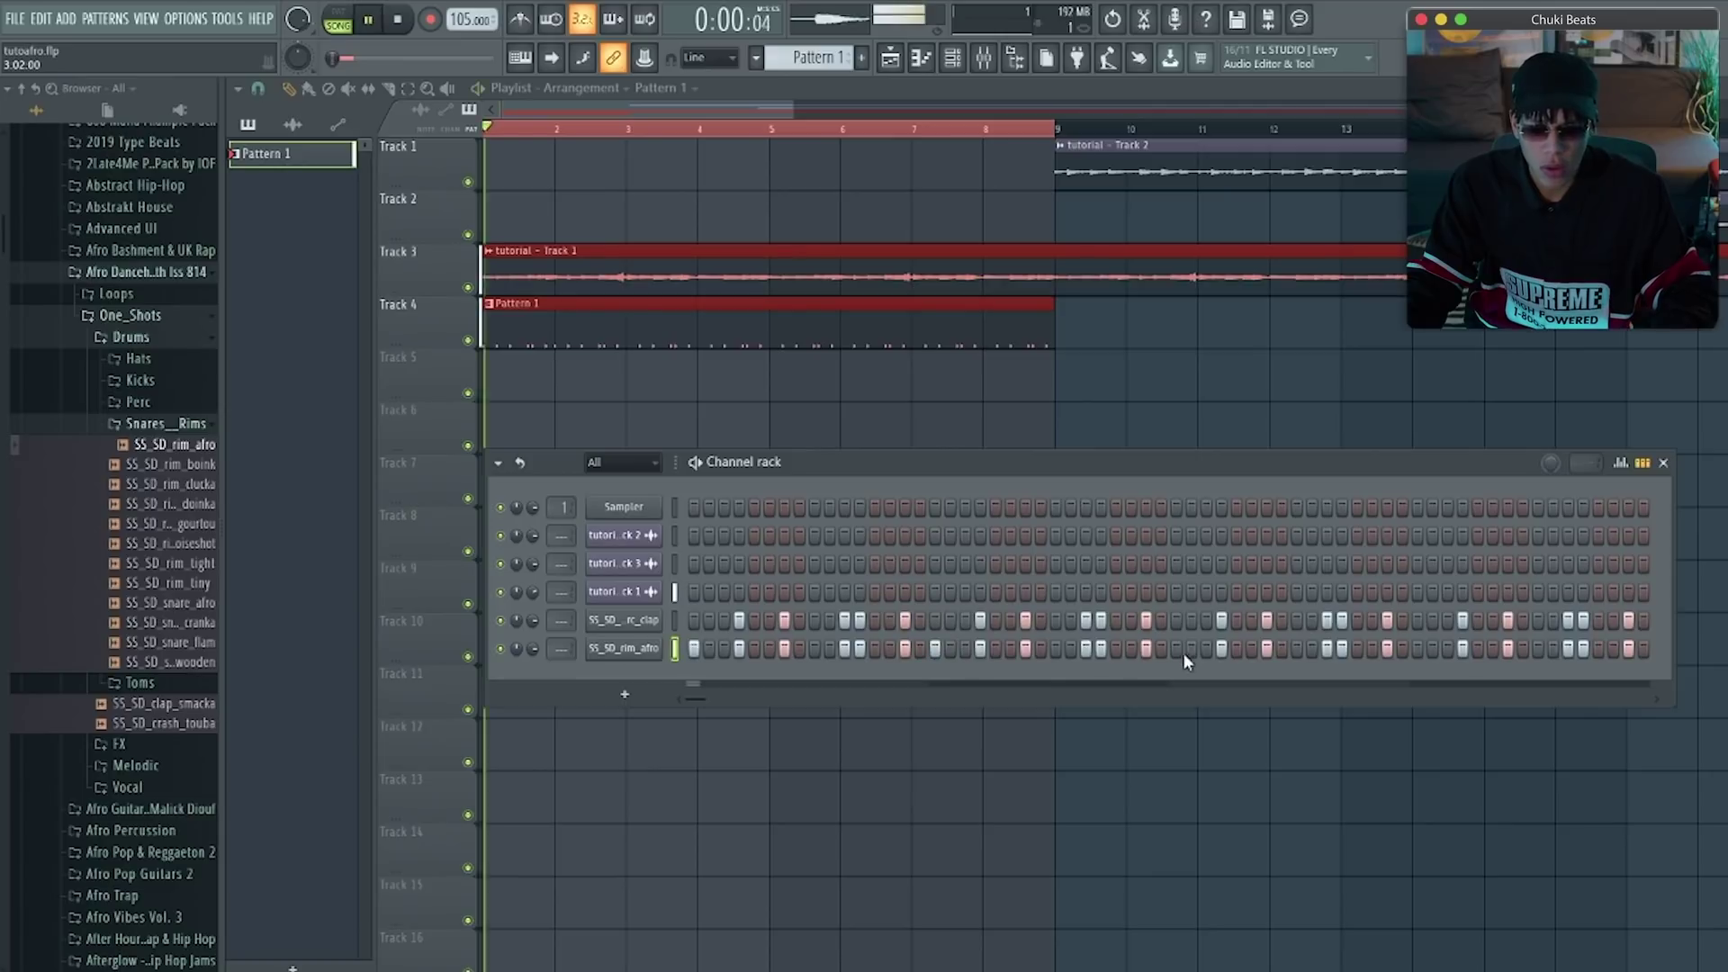
click(1418, 649)
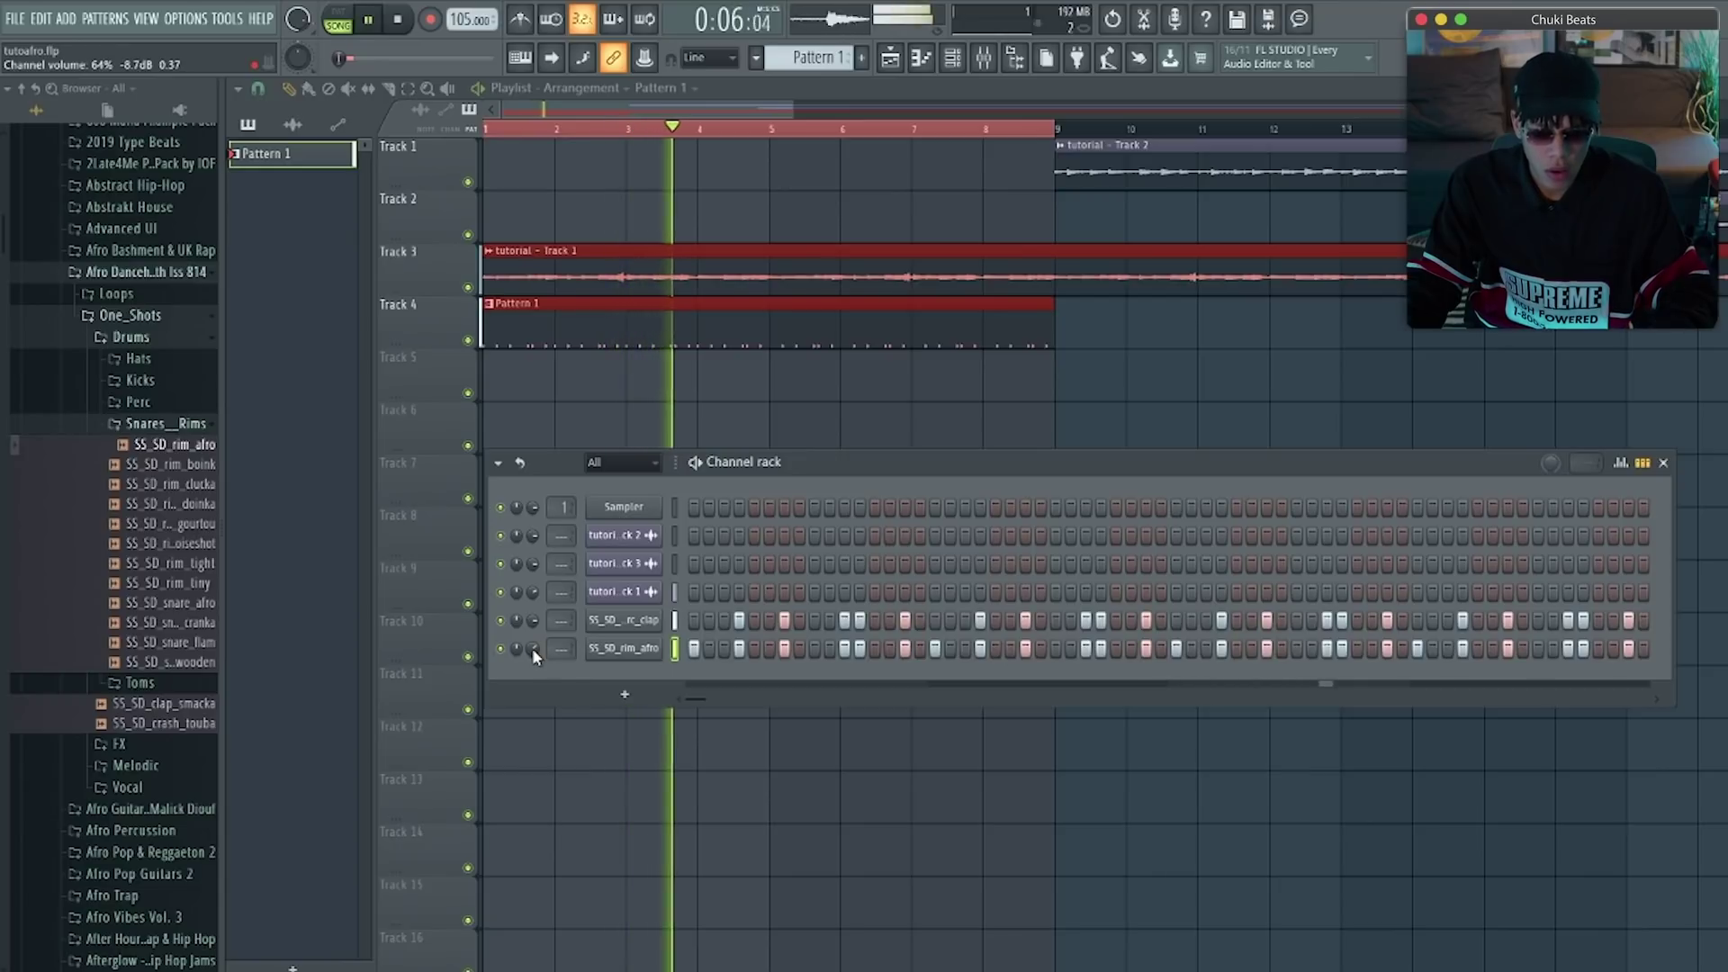
drag(532, 660, 532, 667)
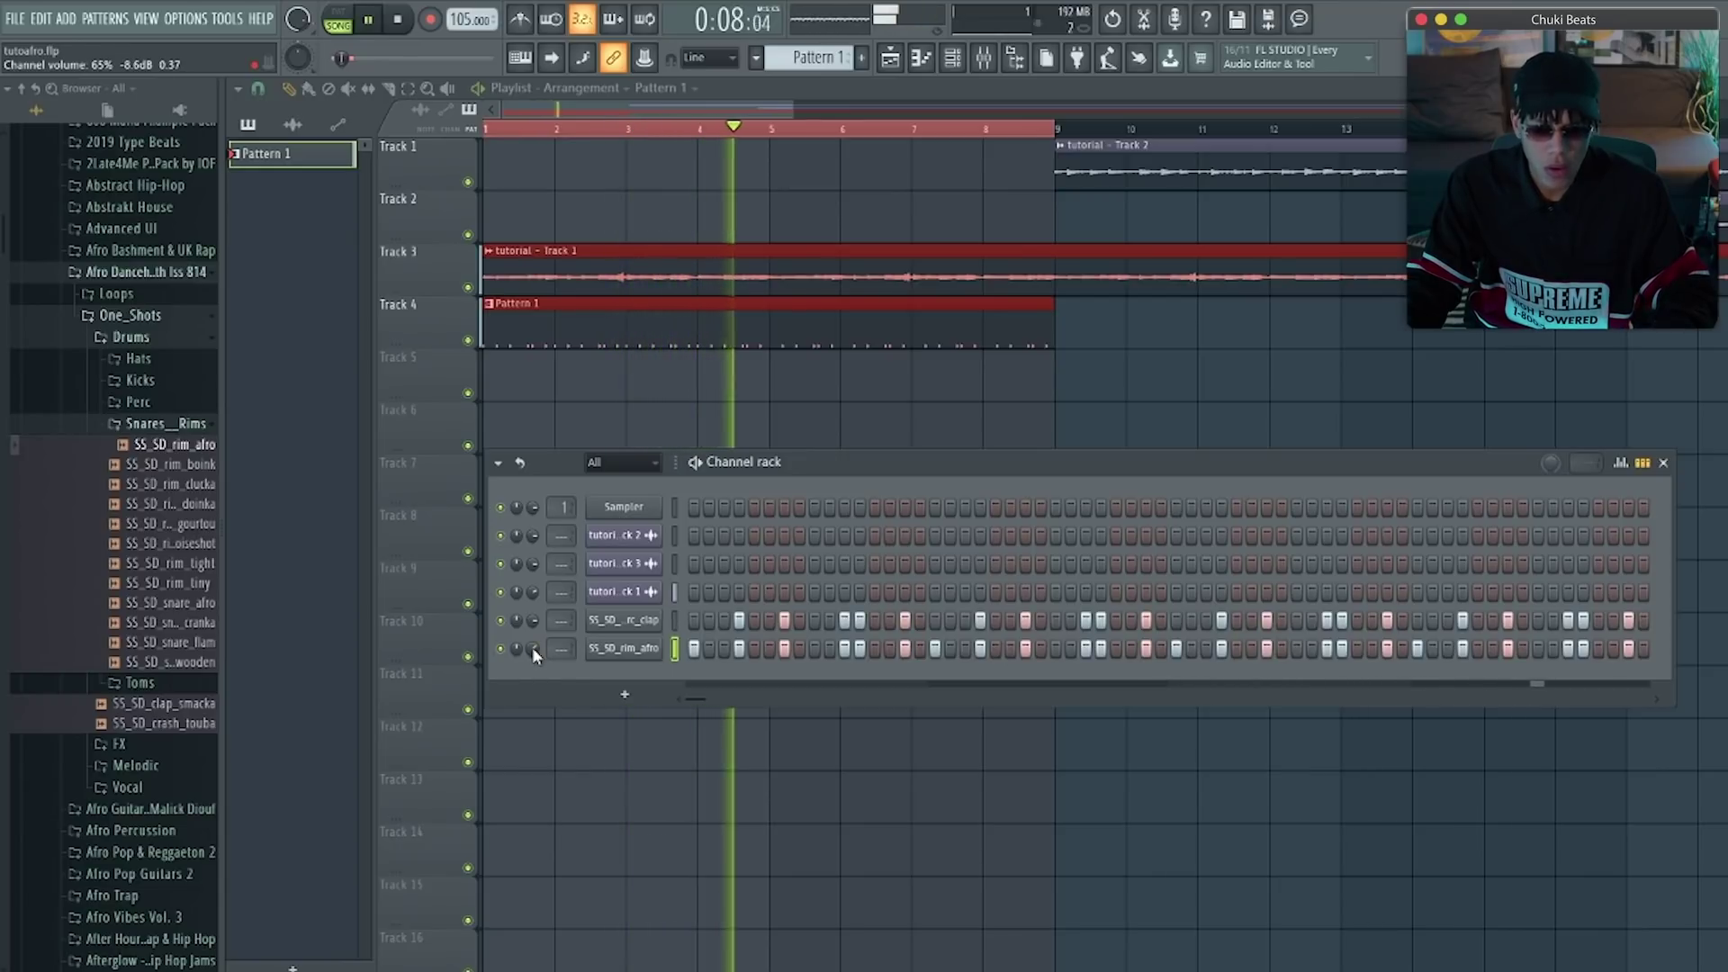
key(space)
In the rim's piano roll, replace the notes in bars 5 to 8 with a duplicate of bars 1 to 4, and reopen the channel rack
right_click(667, 650)
click(695, 652)
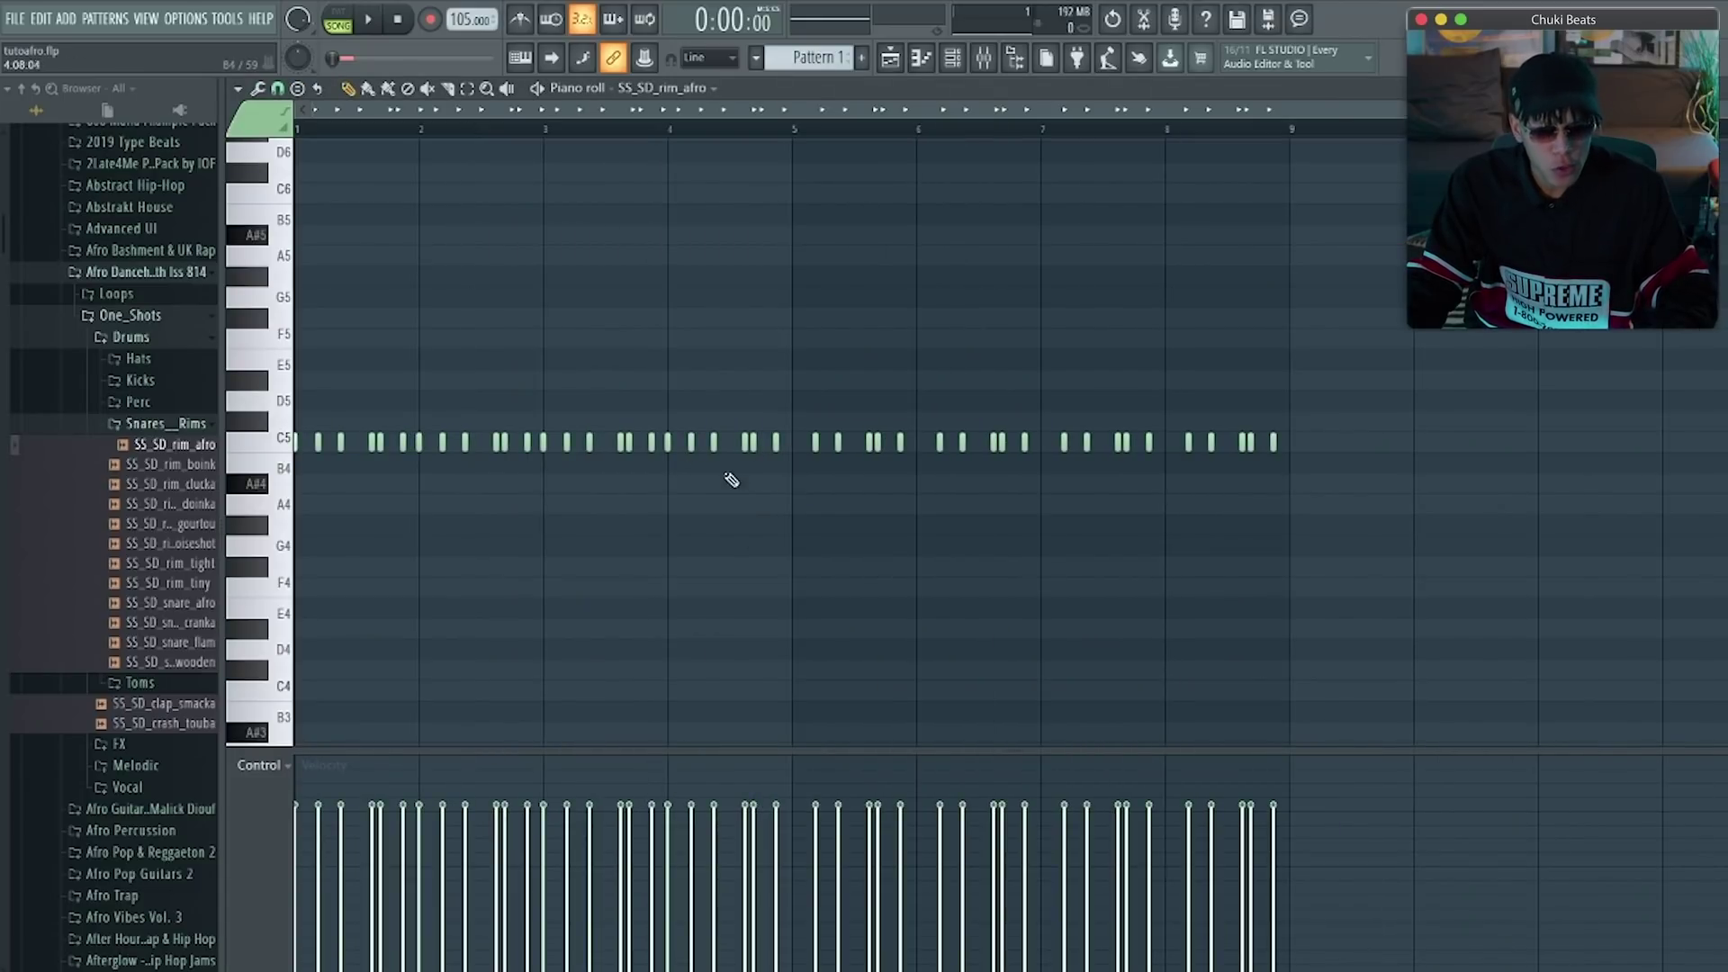
mouse_move(805, 458)
mouse_down()
mouse_move(1158, 470)
mouse_move(1234, 455)
mouse_move(886, 286)
mouse_up()
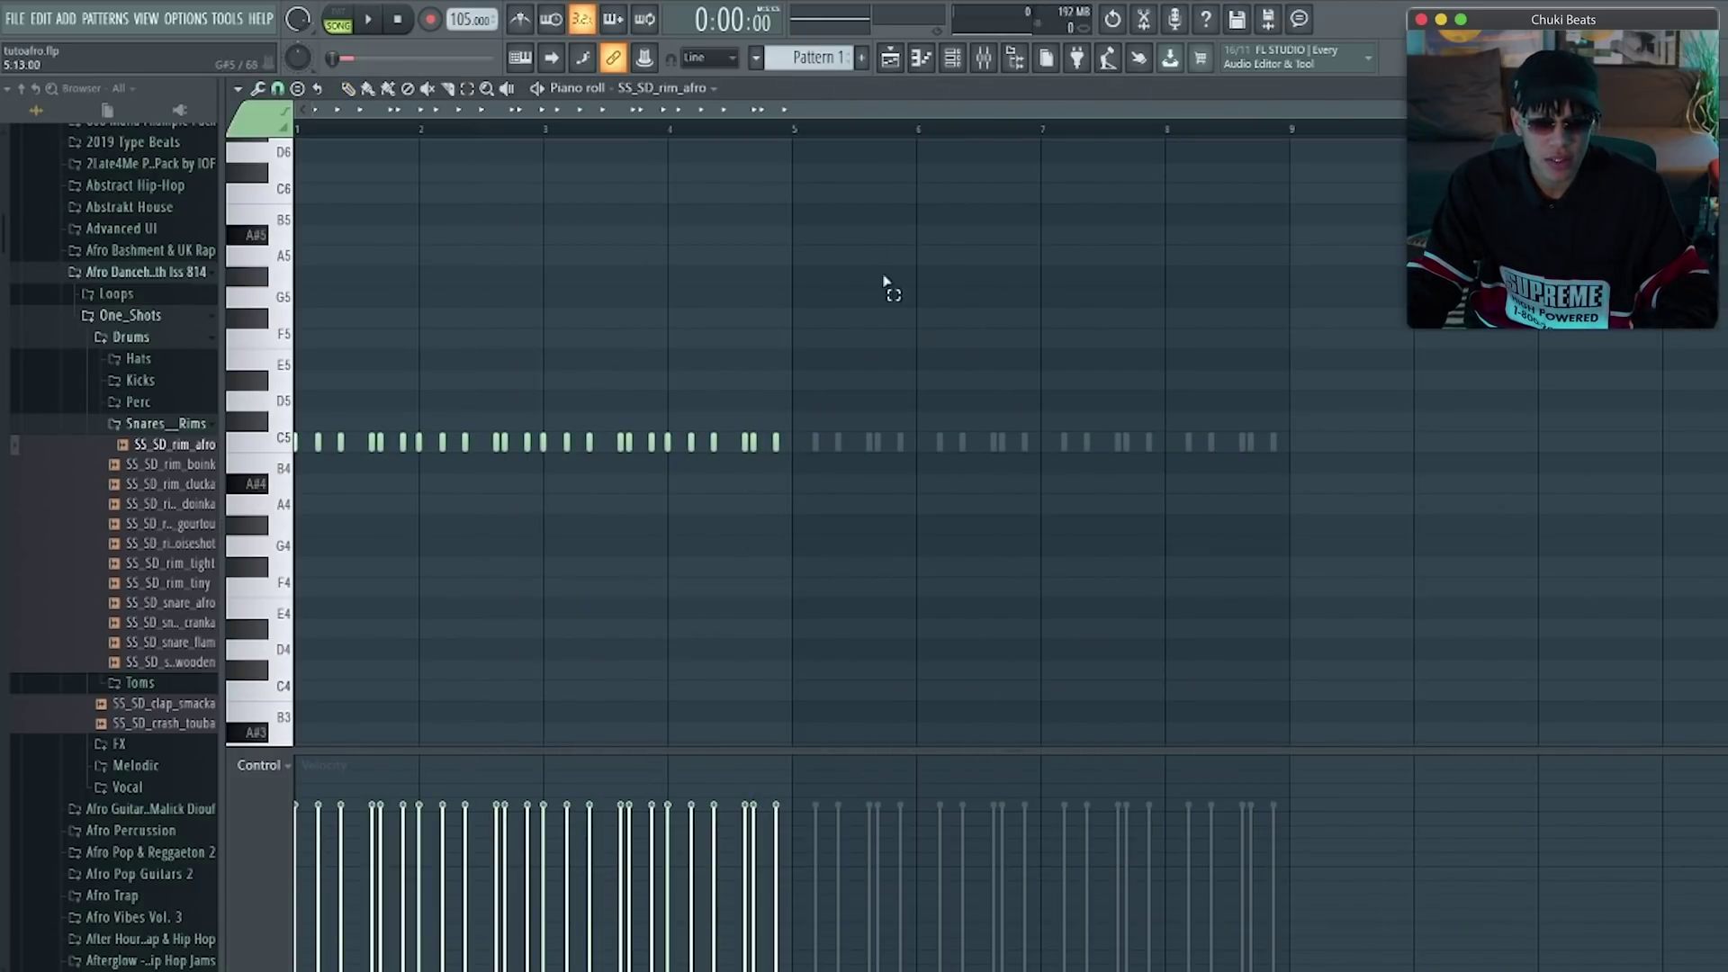
drag(792, 131, 1291, 132)
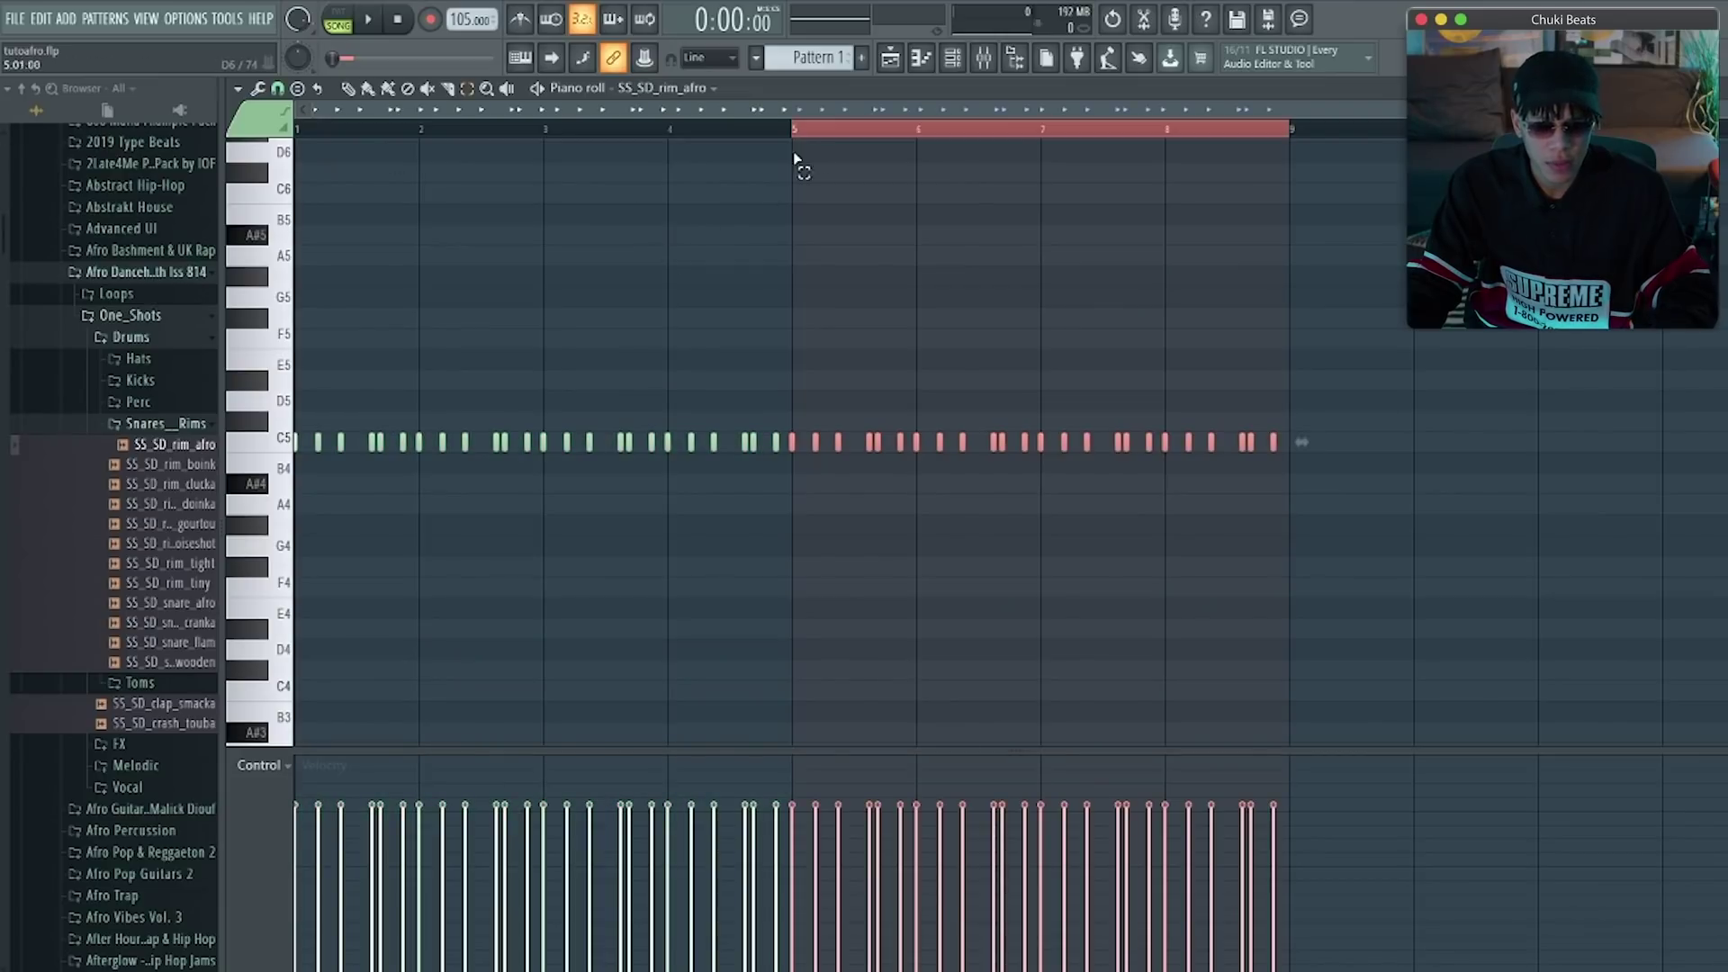
click(819, 133)
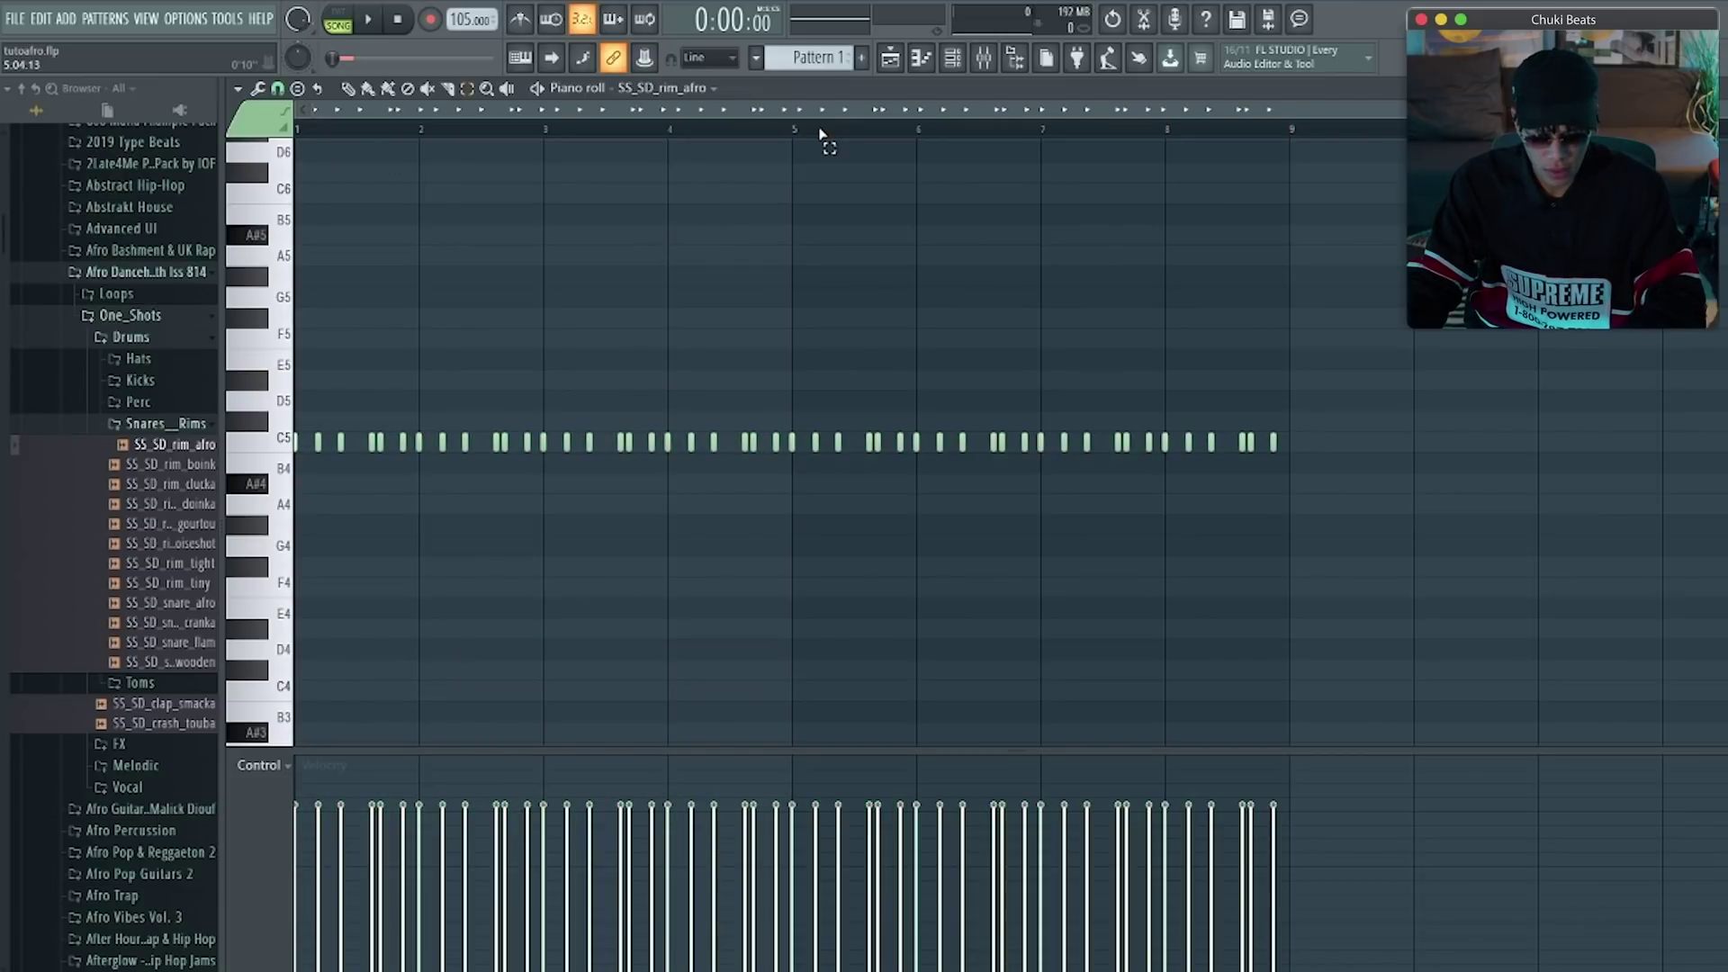
click(951, 61)
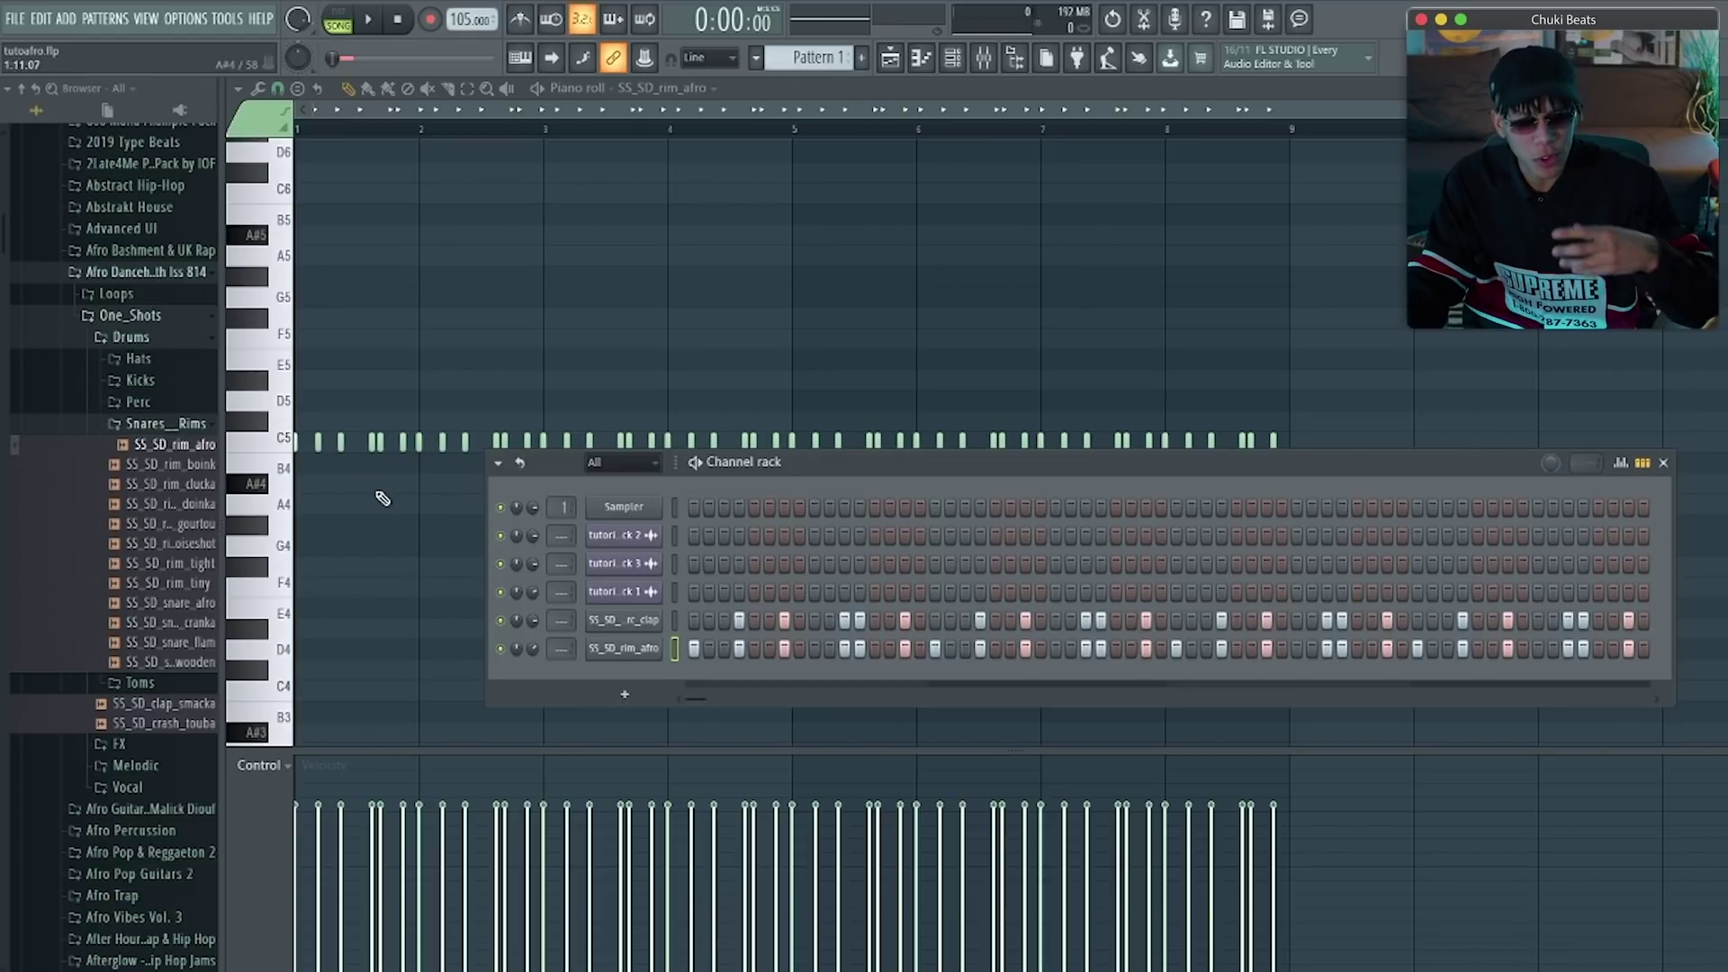
Audition the samples in the Toms folder and add SS_SD_tom_sub as a new channel below the rim
click(183, 565)
click(139, 683)
click(187, 724)
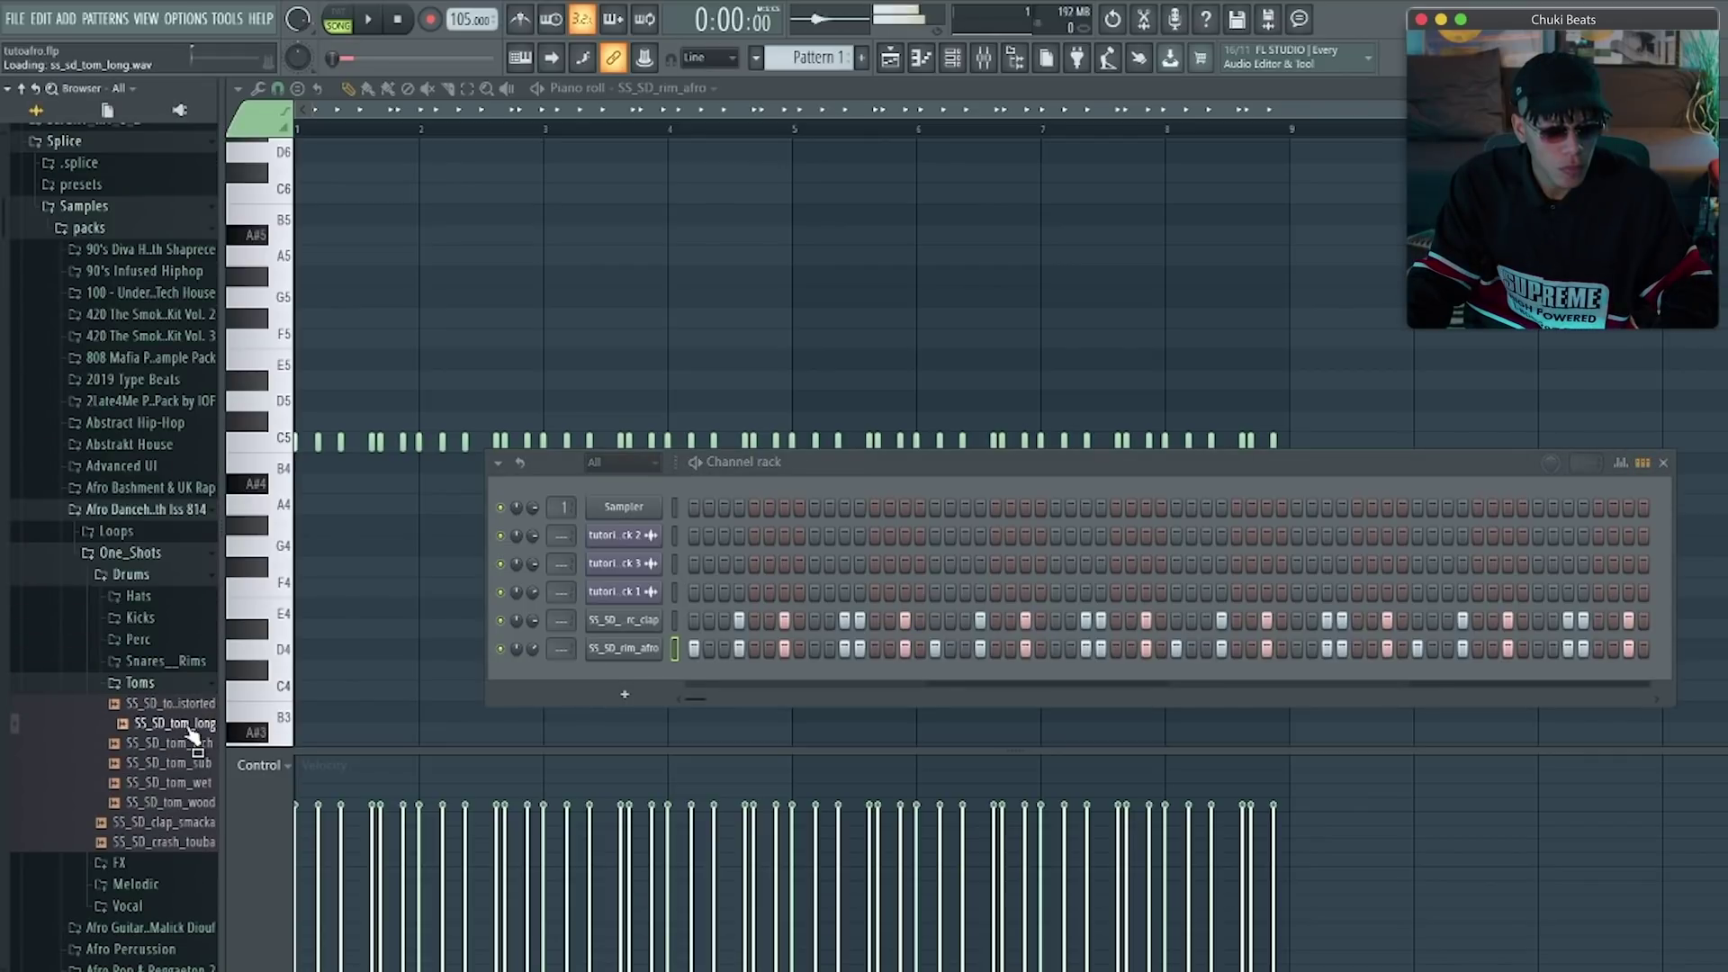
click(189, 743)
click(193, 762)
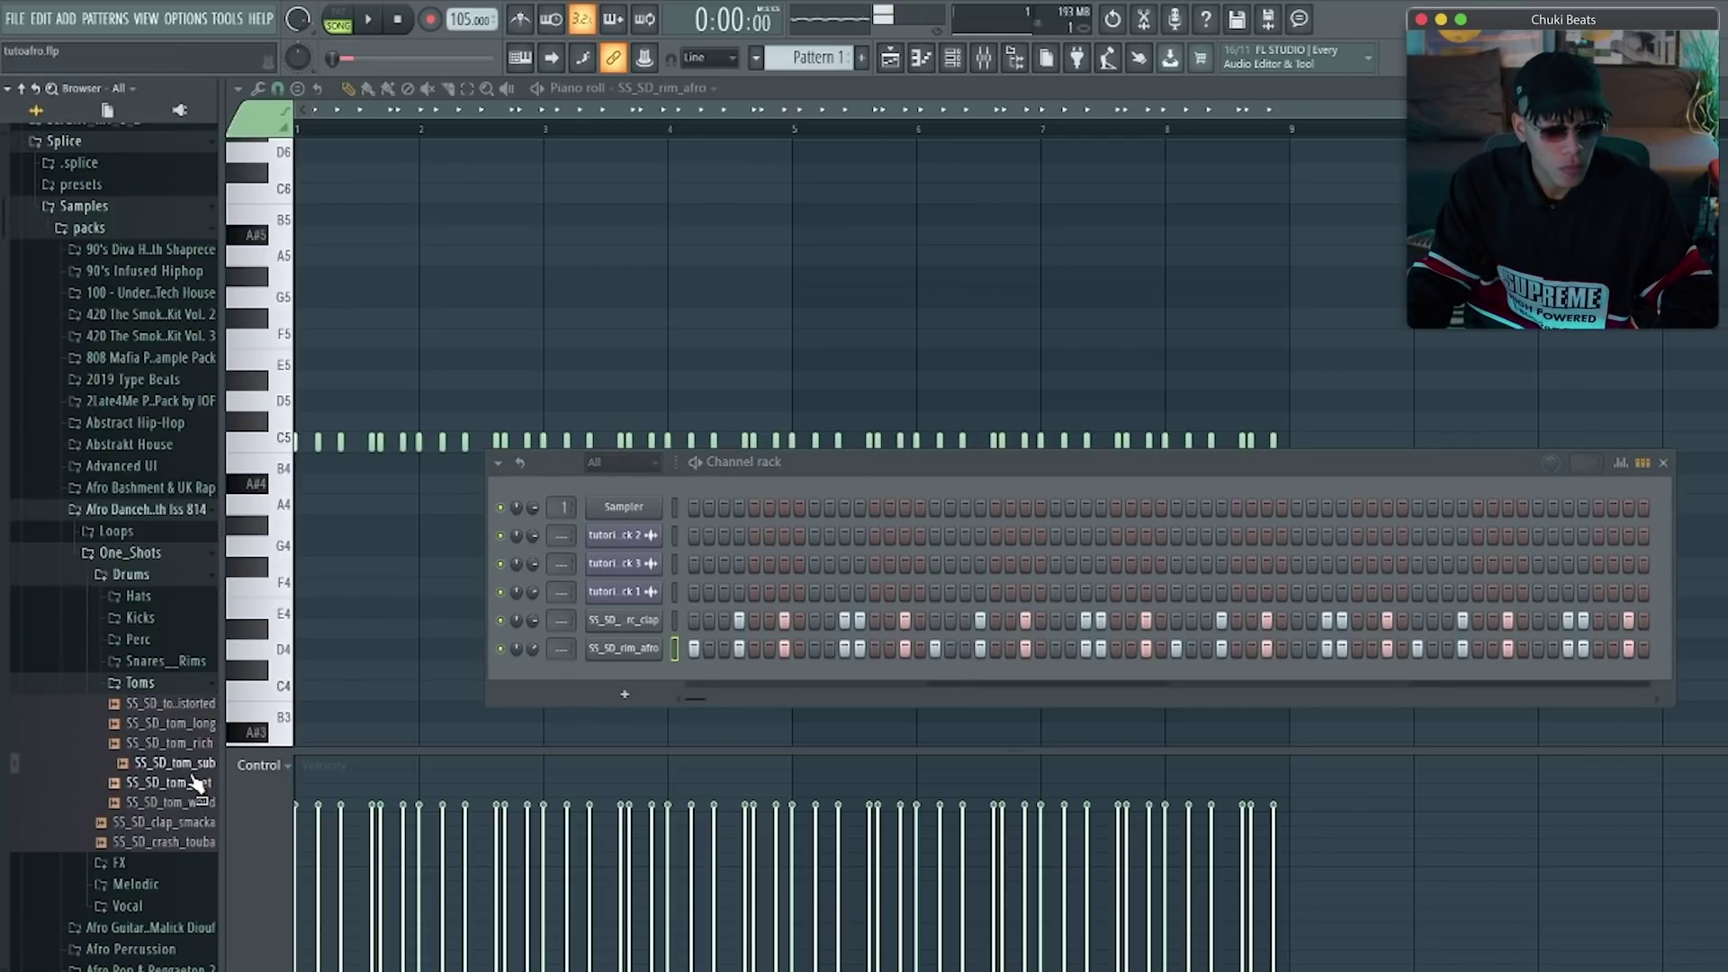
drag(197, 762, 451, 757)
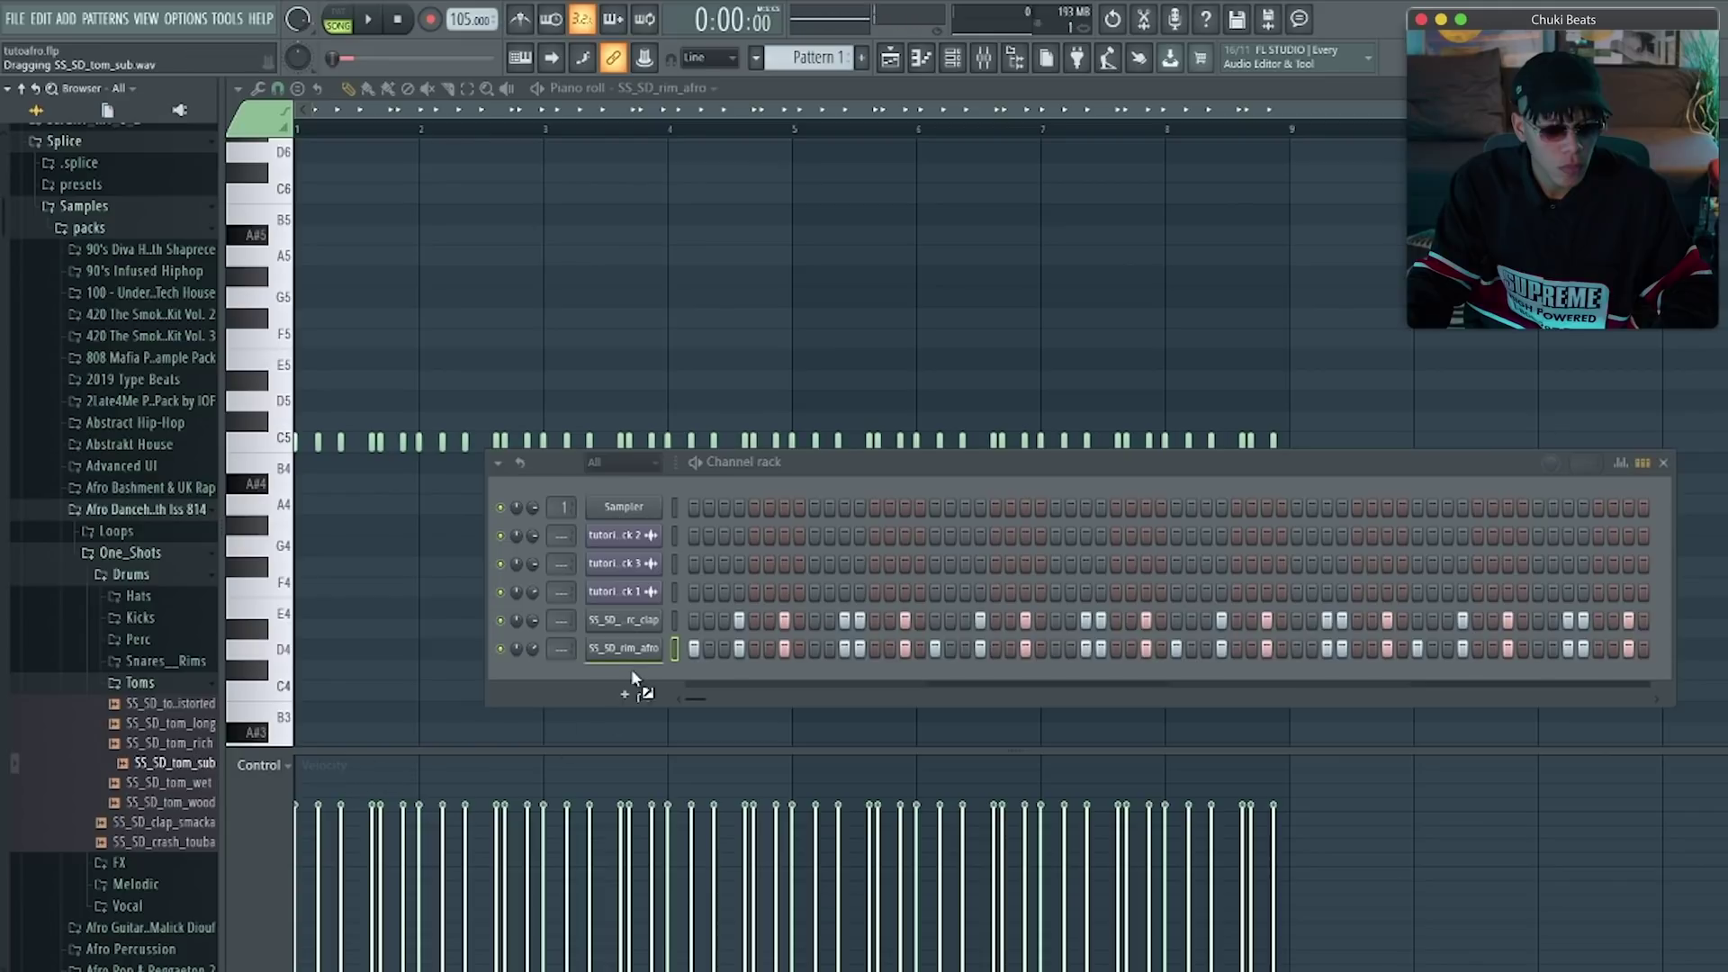
drag(630, 668, 630, 670)
Add SS_SD_tom_wet as a new channel below the sub tom, then play the pattern and preview the sub tom
click(194, 802)
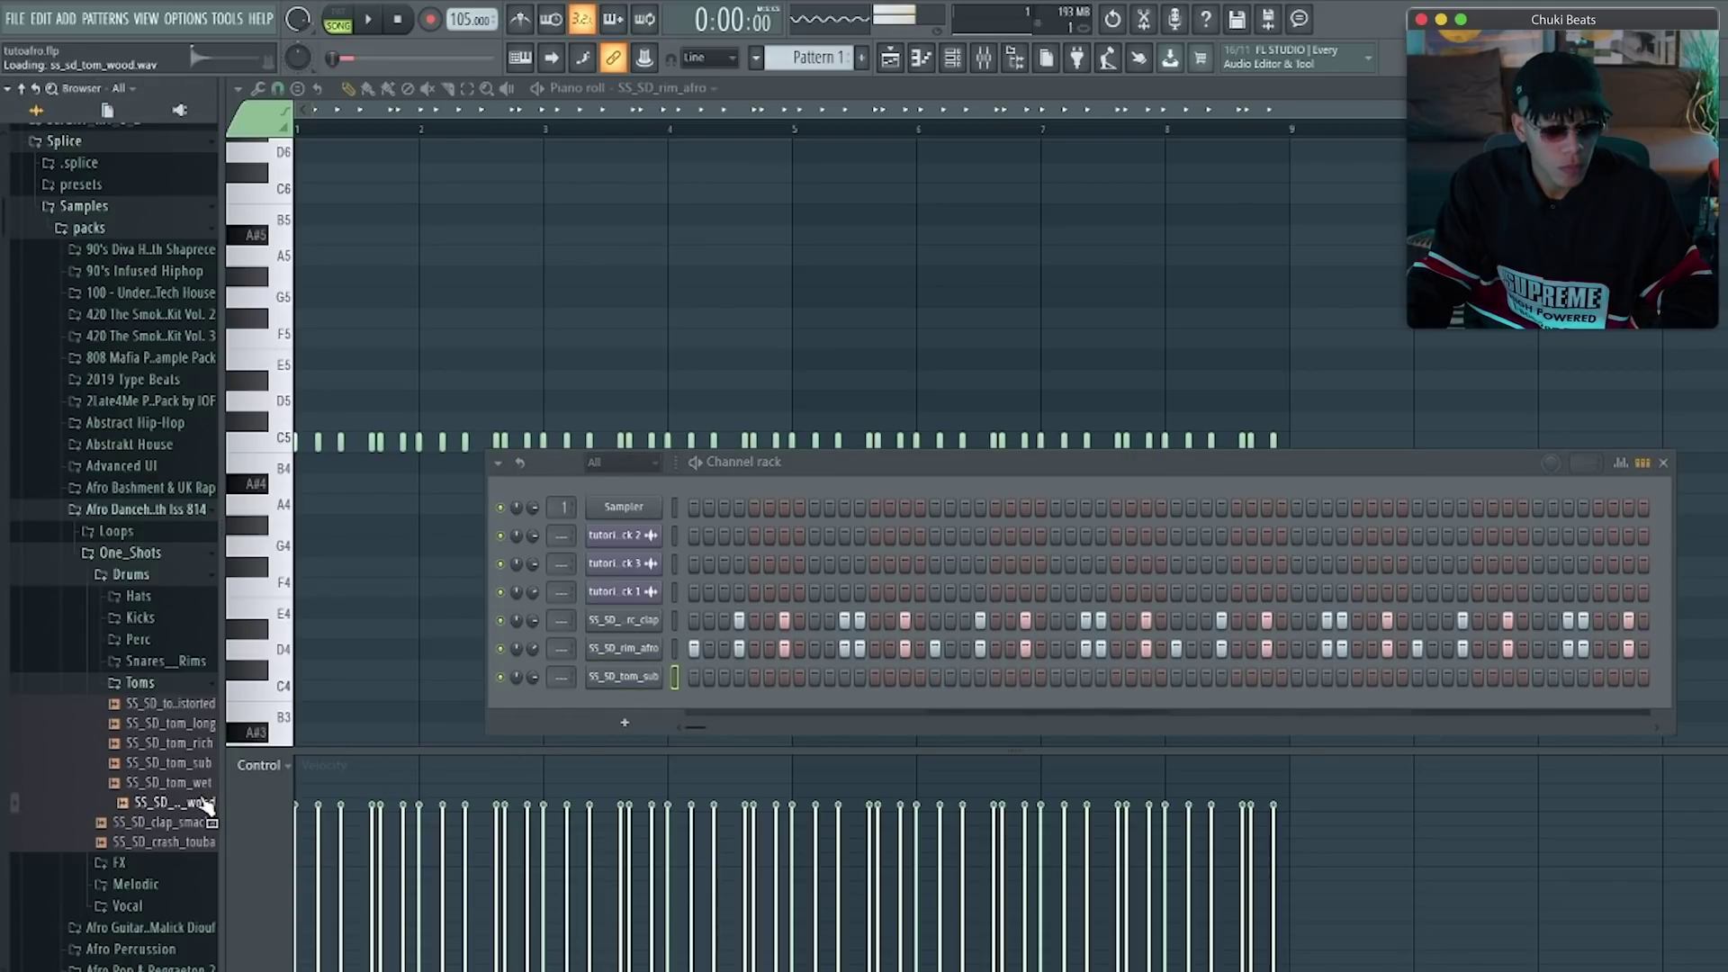
click(205, 792)
drag(236, 788, 681, 713)
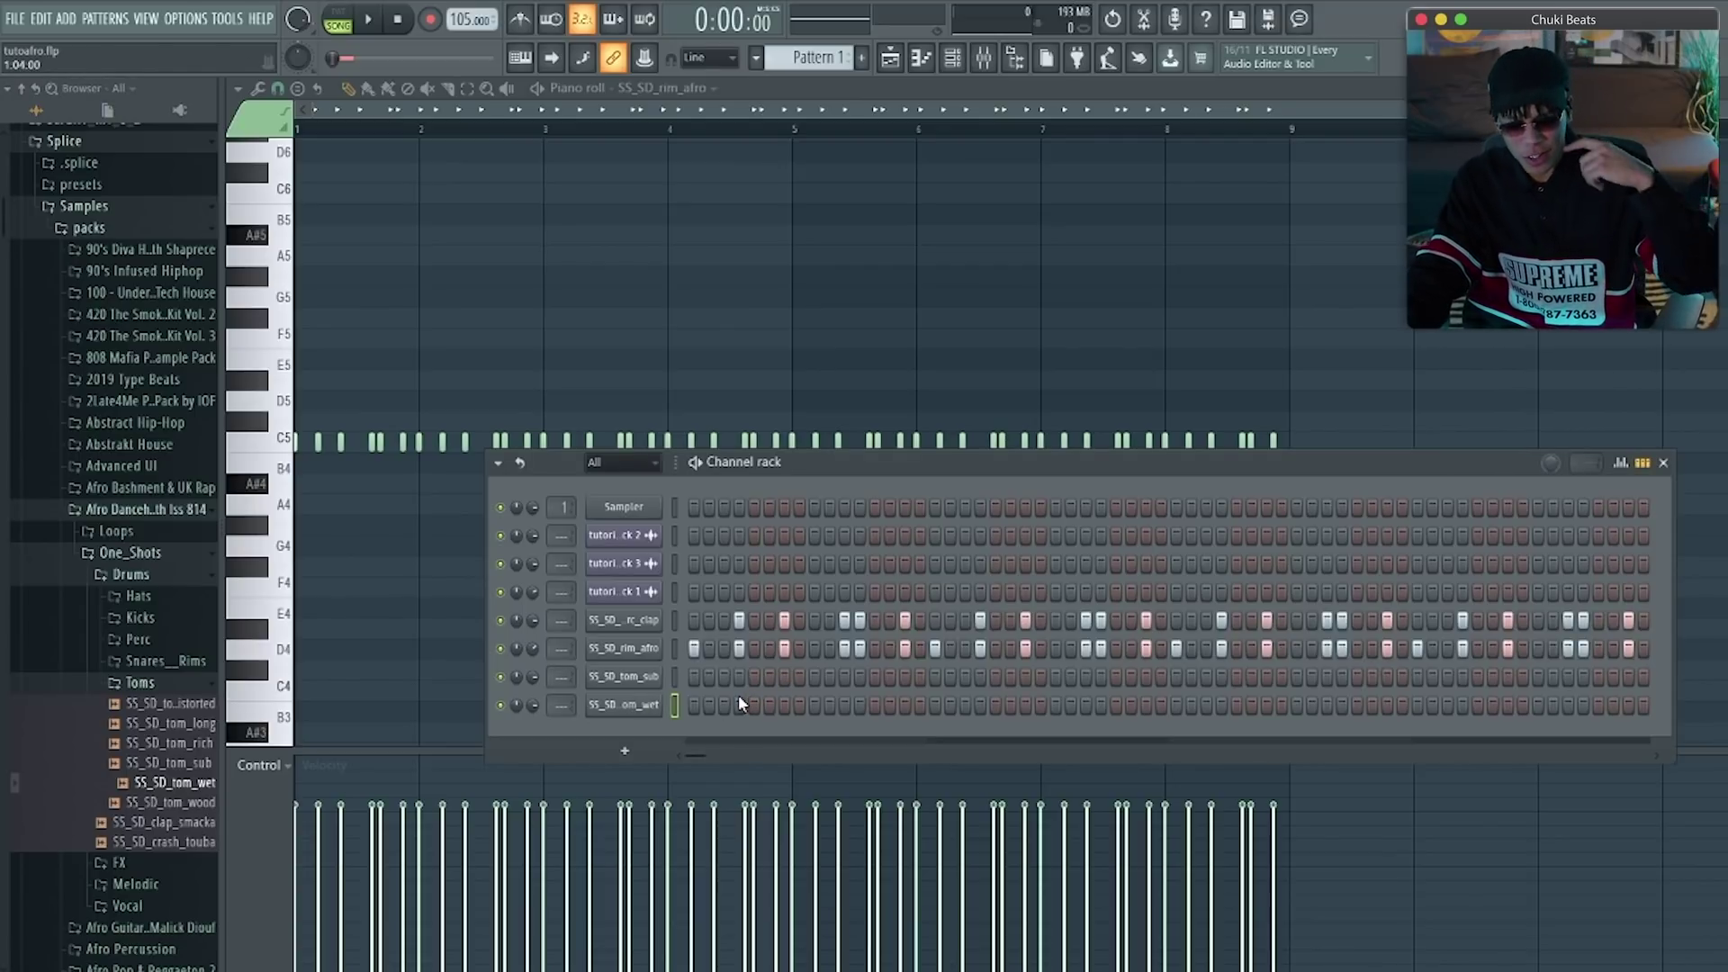
key(space)
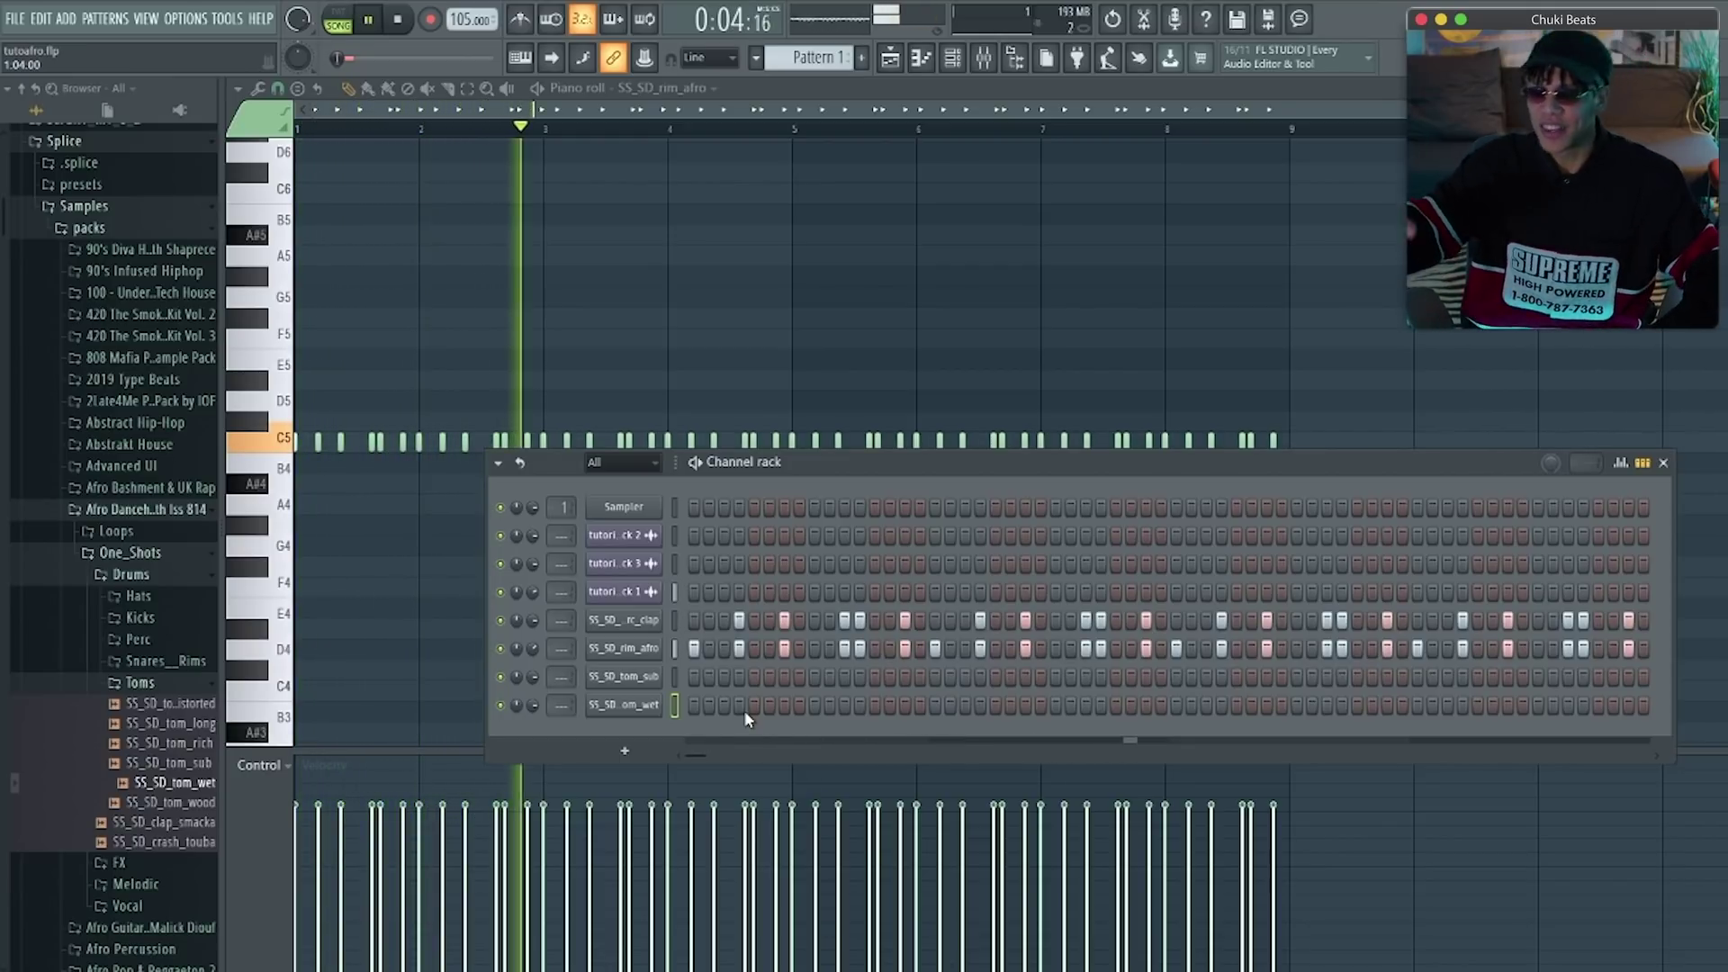
key(space)
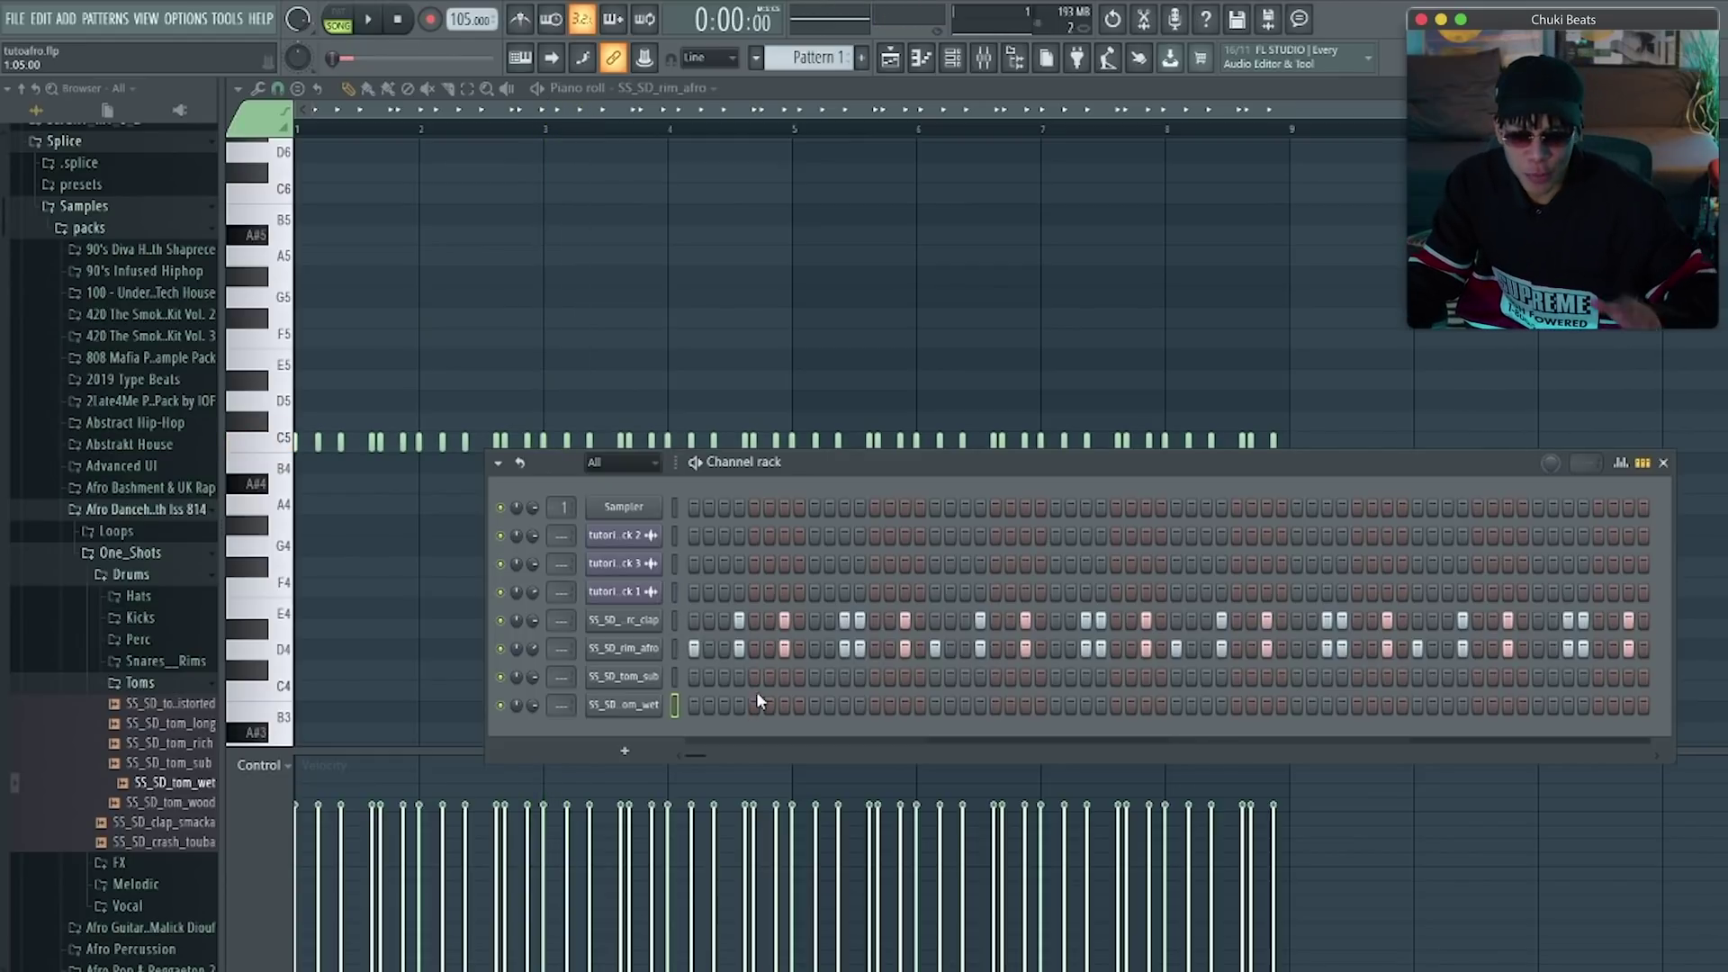
click(654, 682)
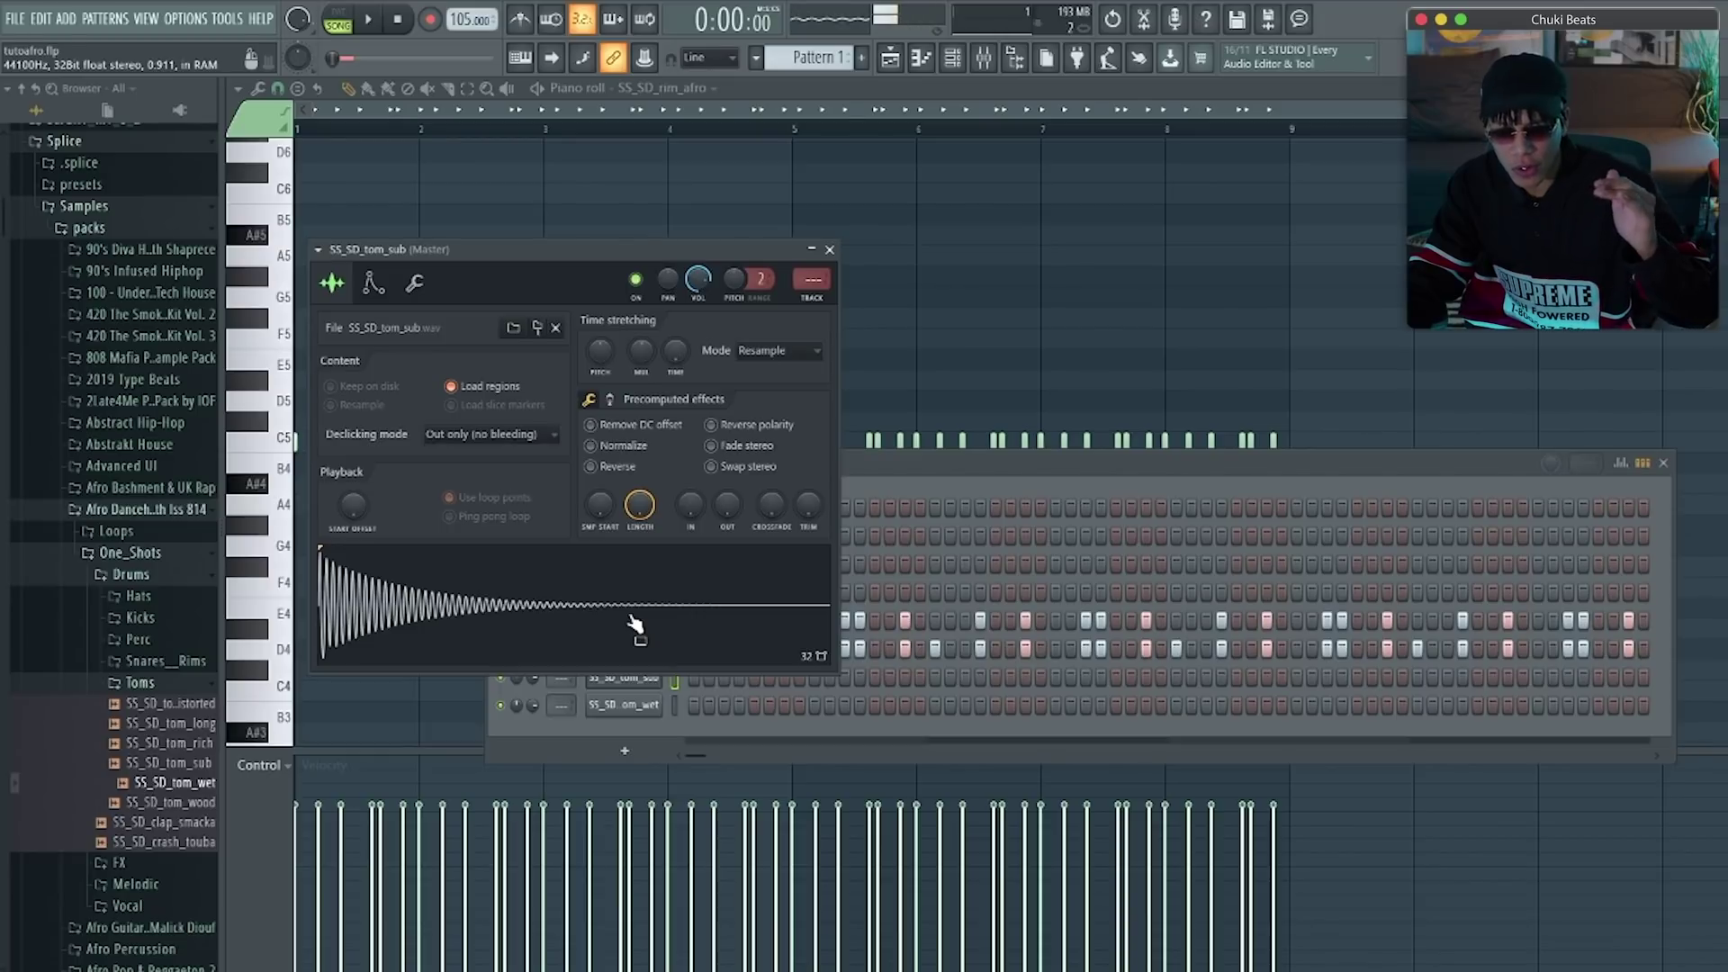
click(830, 250)
With the pattern playing, add wet tom hits on step 7 and sub tom hits on step 15 of bars 1 to 4
key(space)
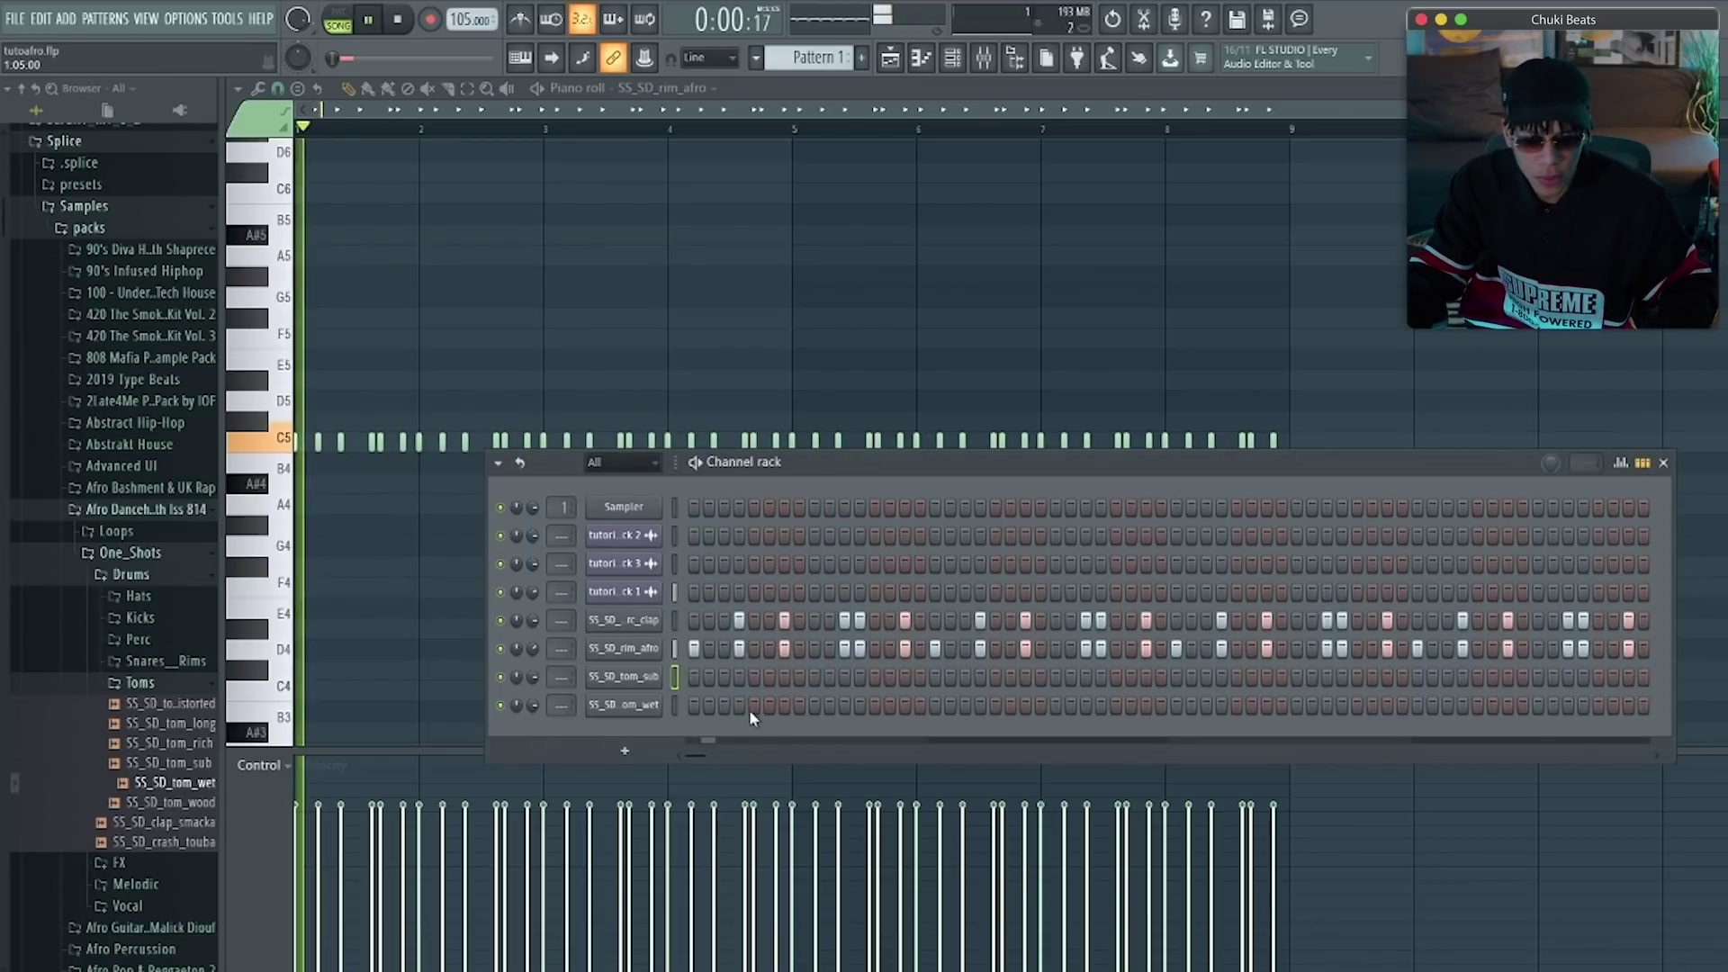
click(784, 705)
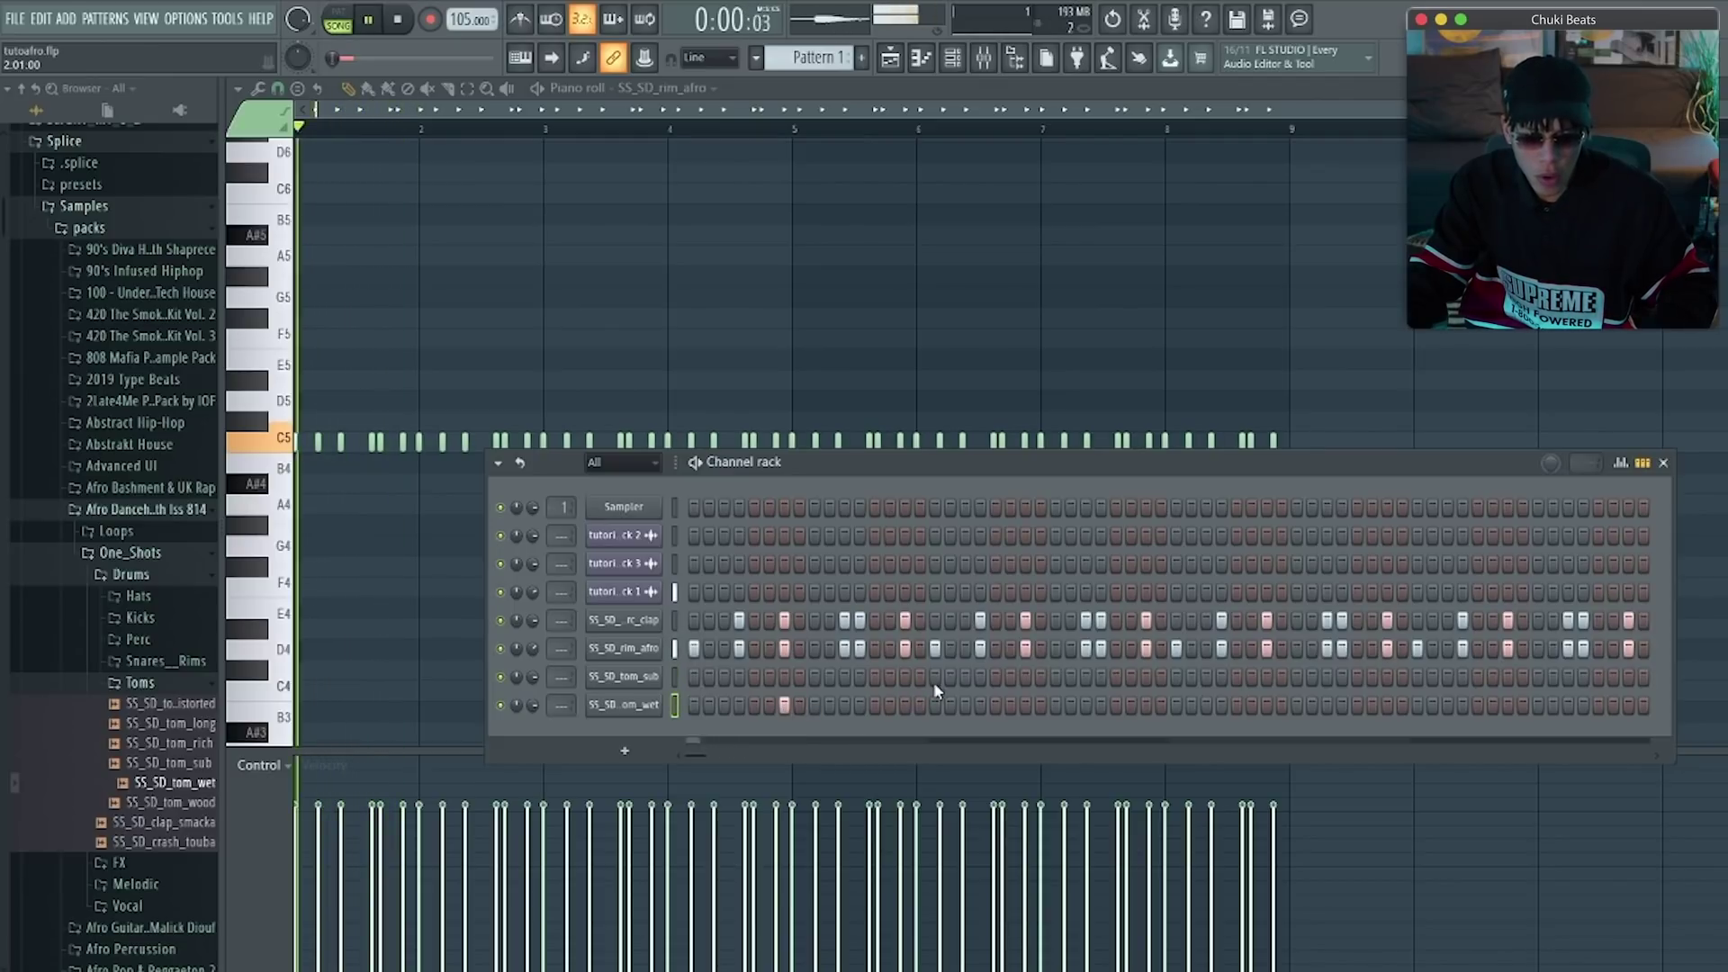
click(906, 677)
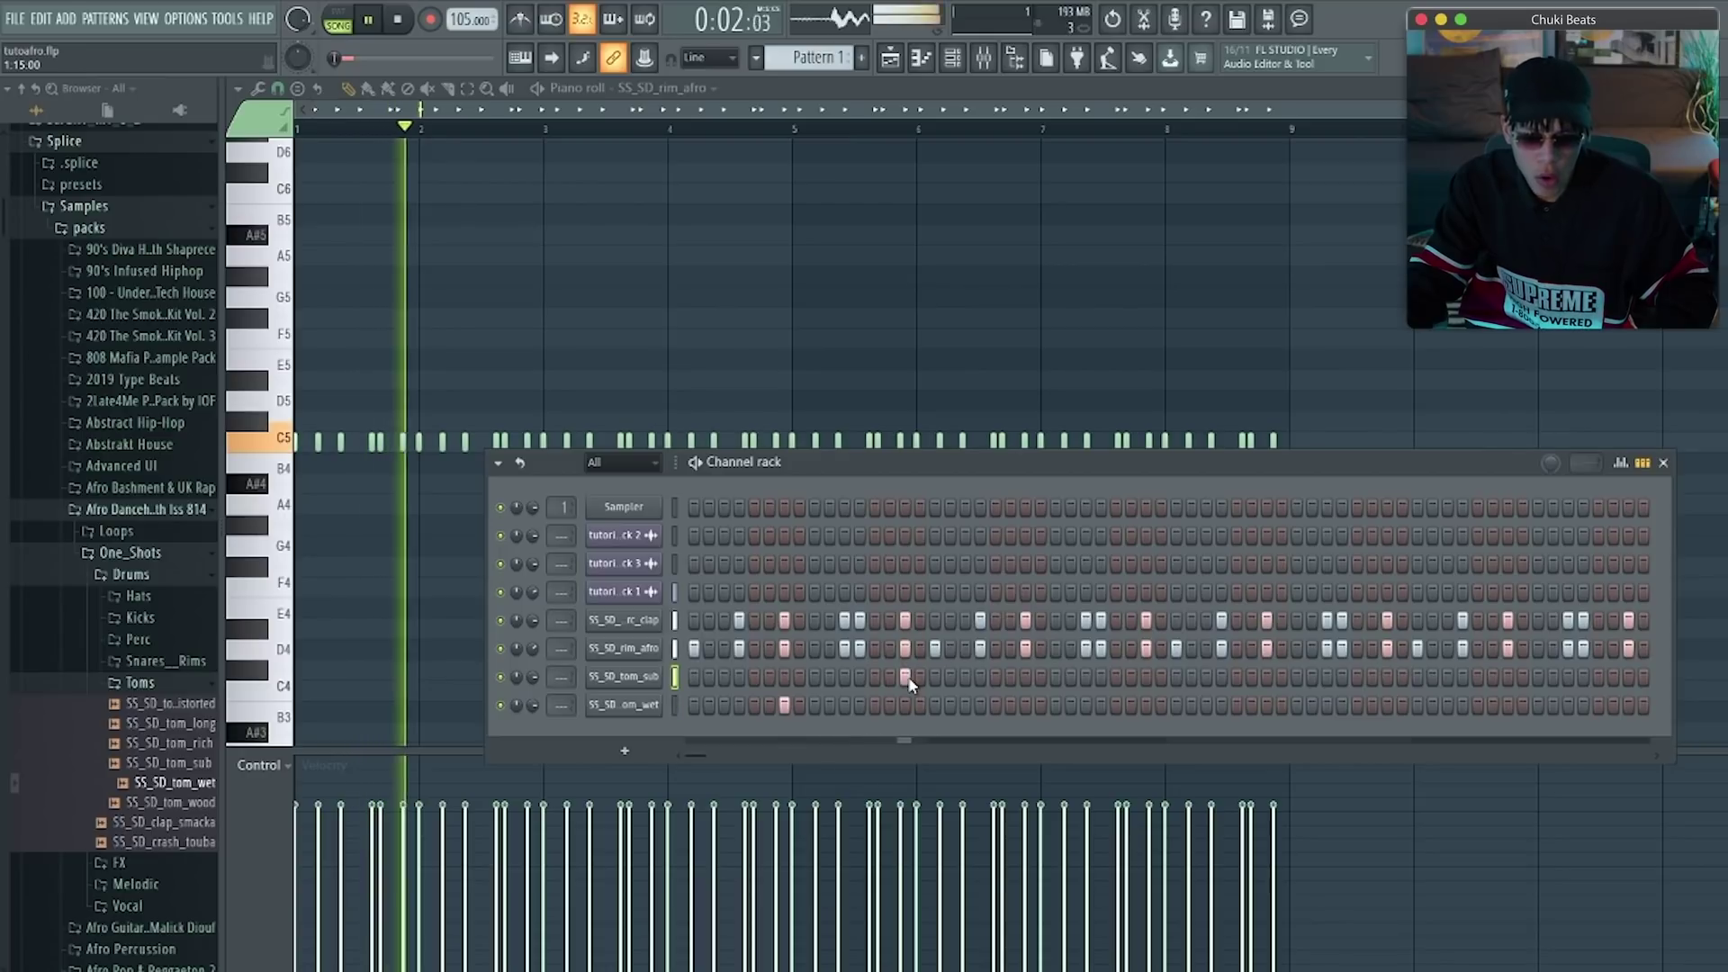
click(1026, 705)
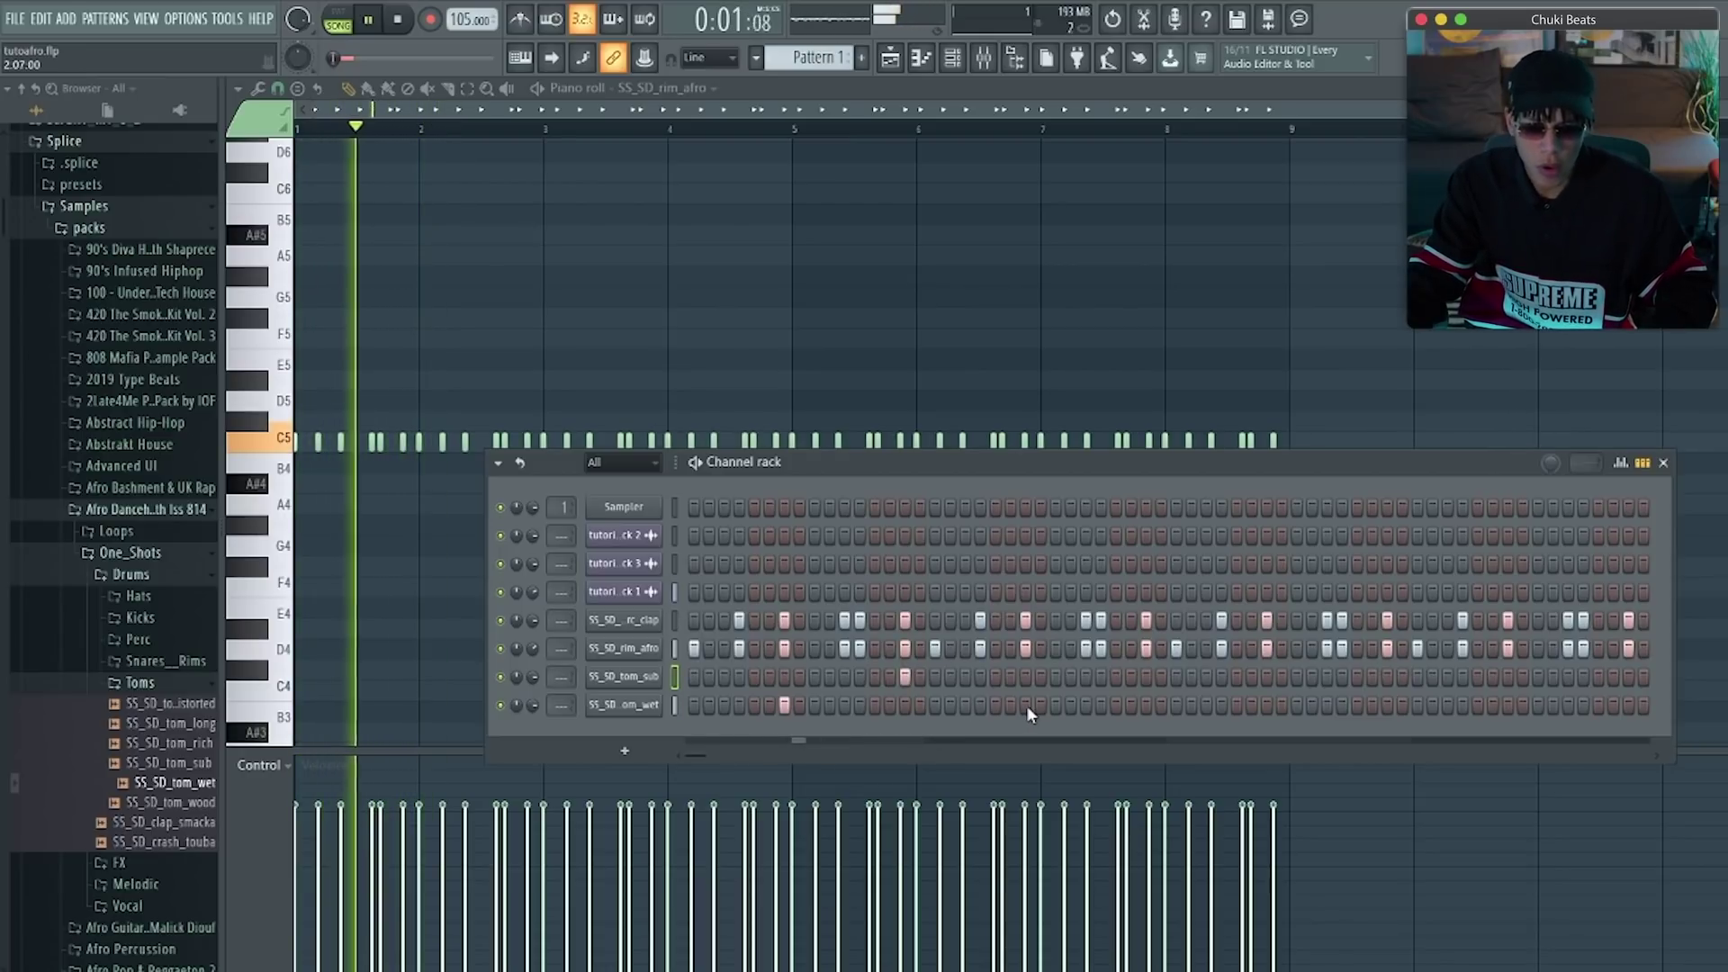
click(1146, 677)
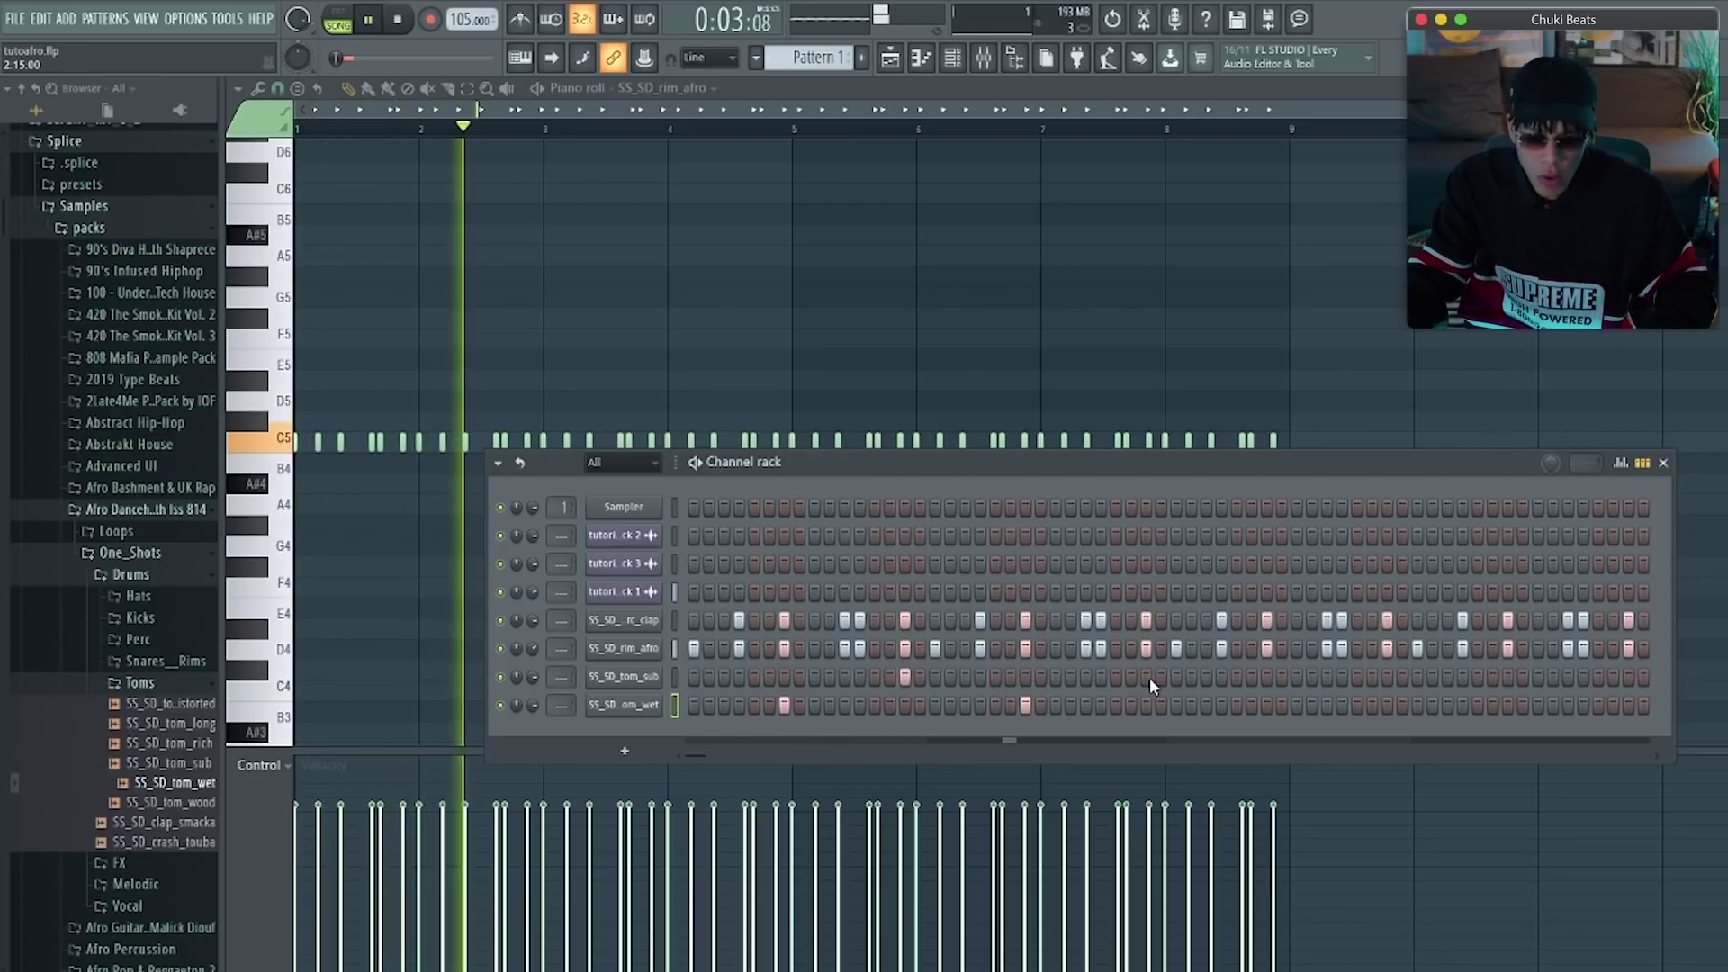
click(1267, 704)
click(1387, 676)
click(1507, 705)
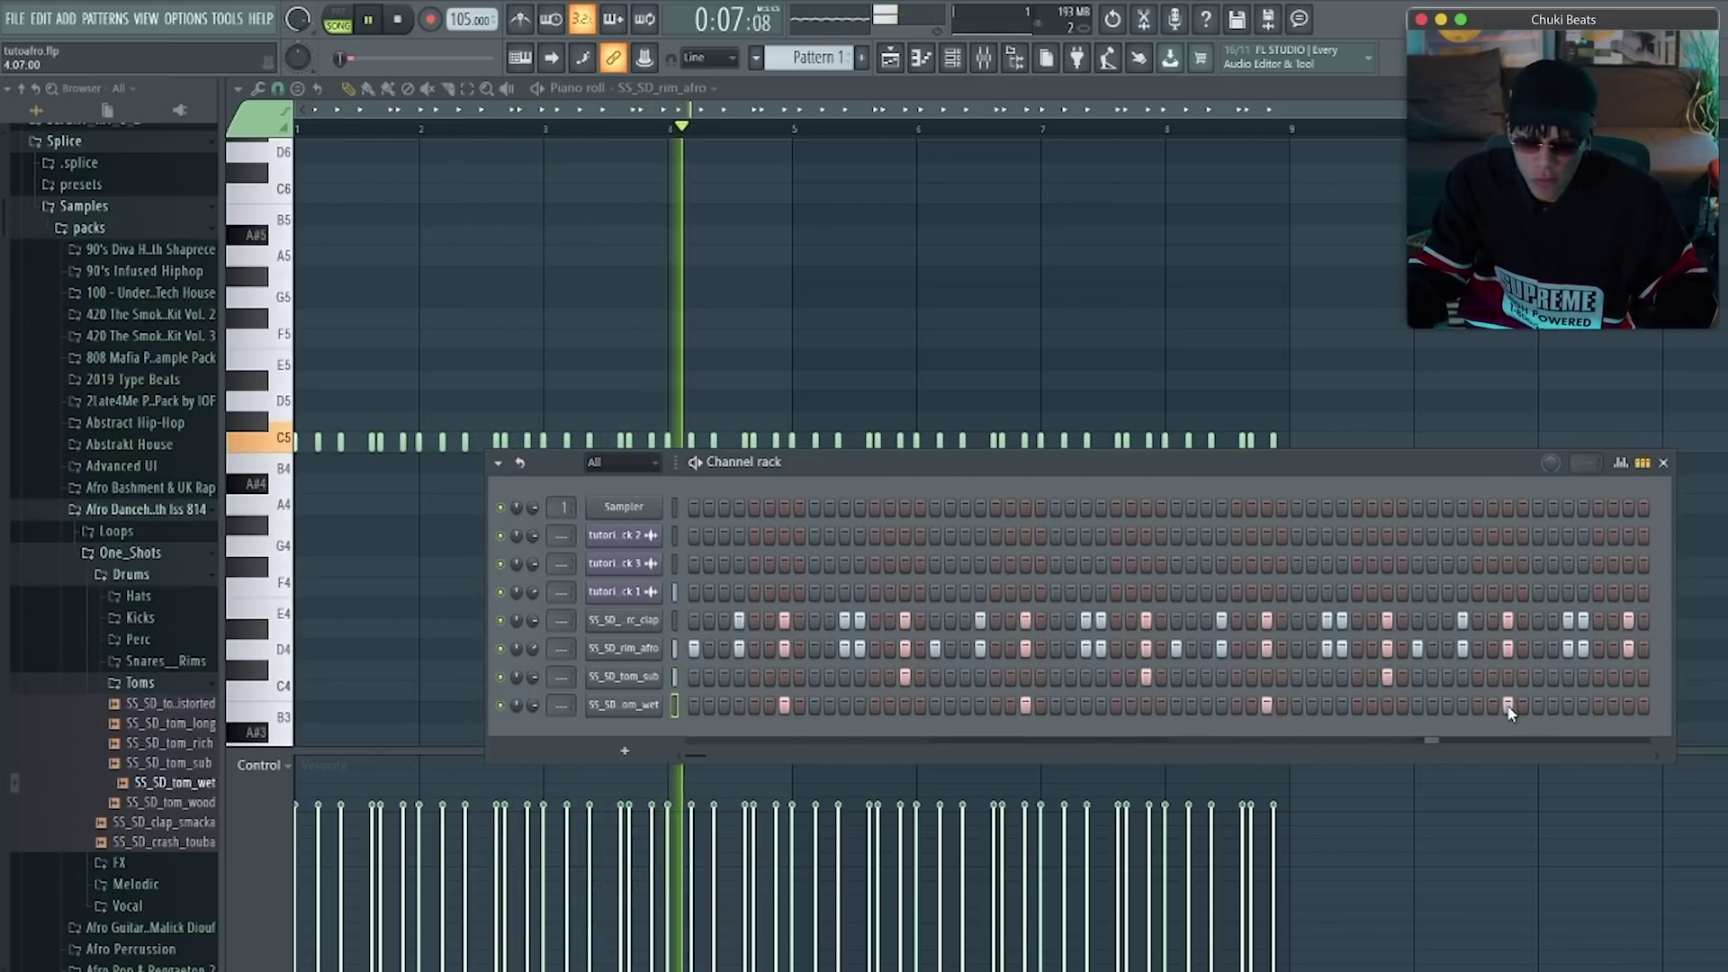
click(1628, 677)
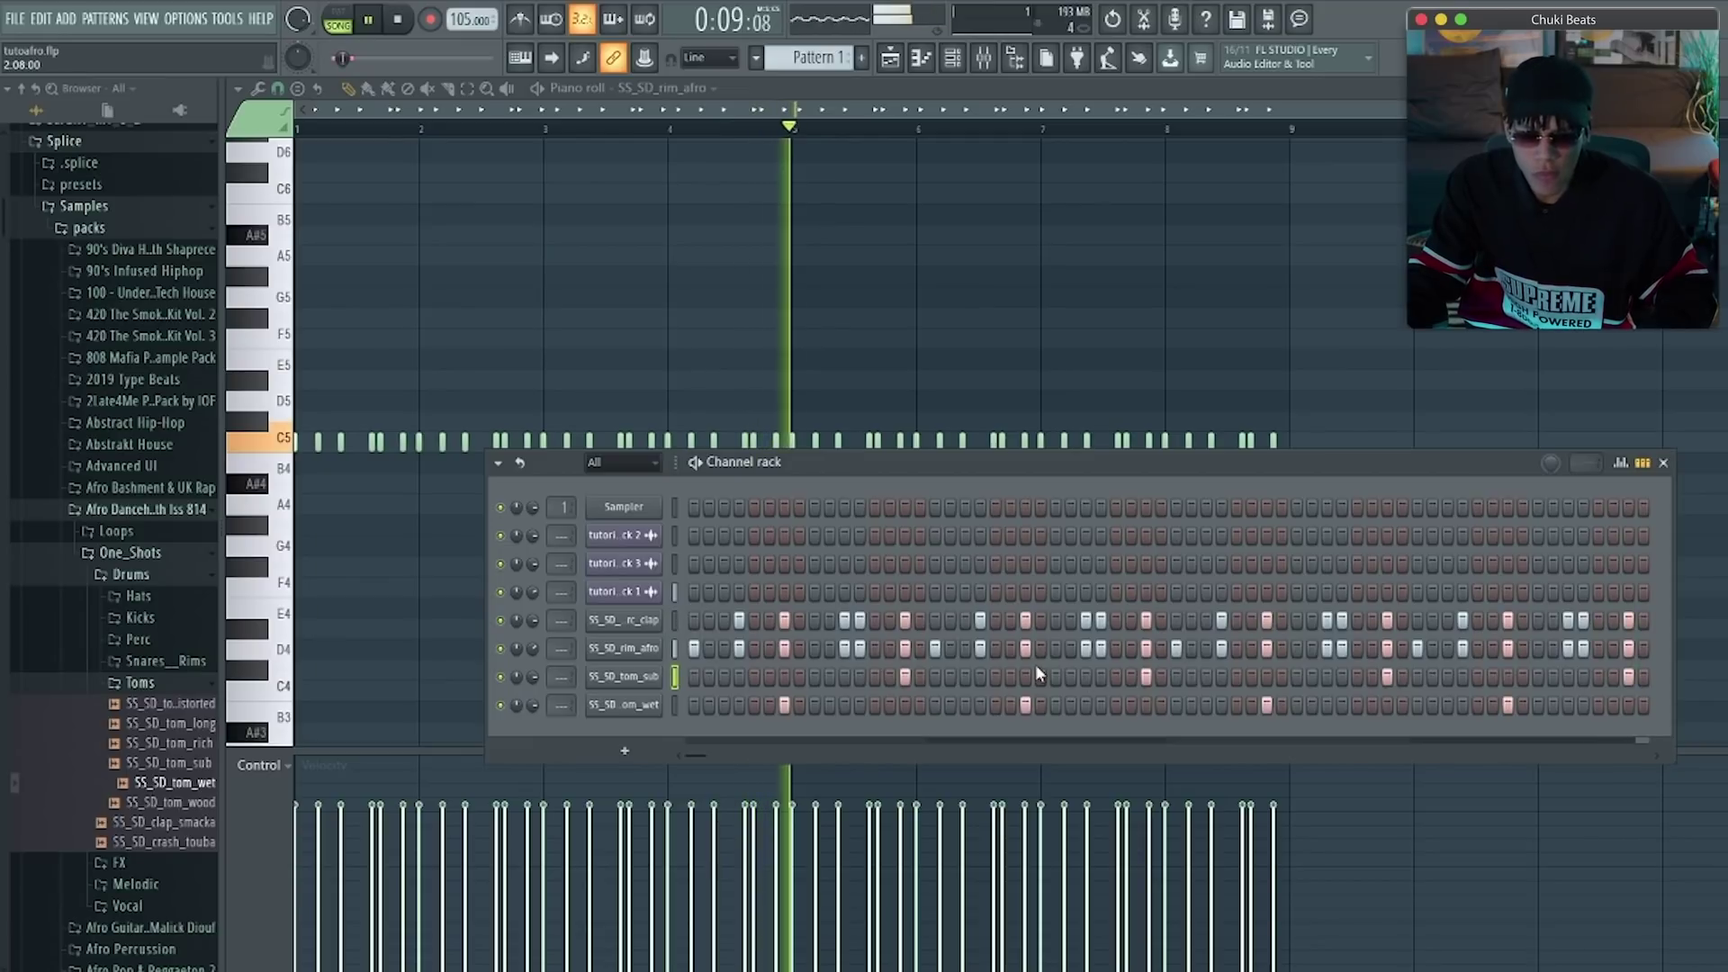
key(space)
Raise the SS_SD_tom_sub notes four semitones to E5 in the piano roll and play back the pattern
right_click(635, 682)
click(693, 678)
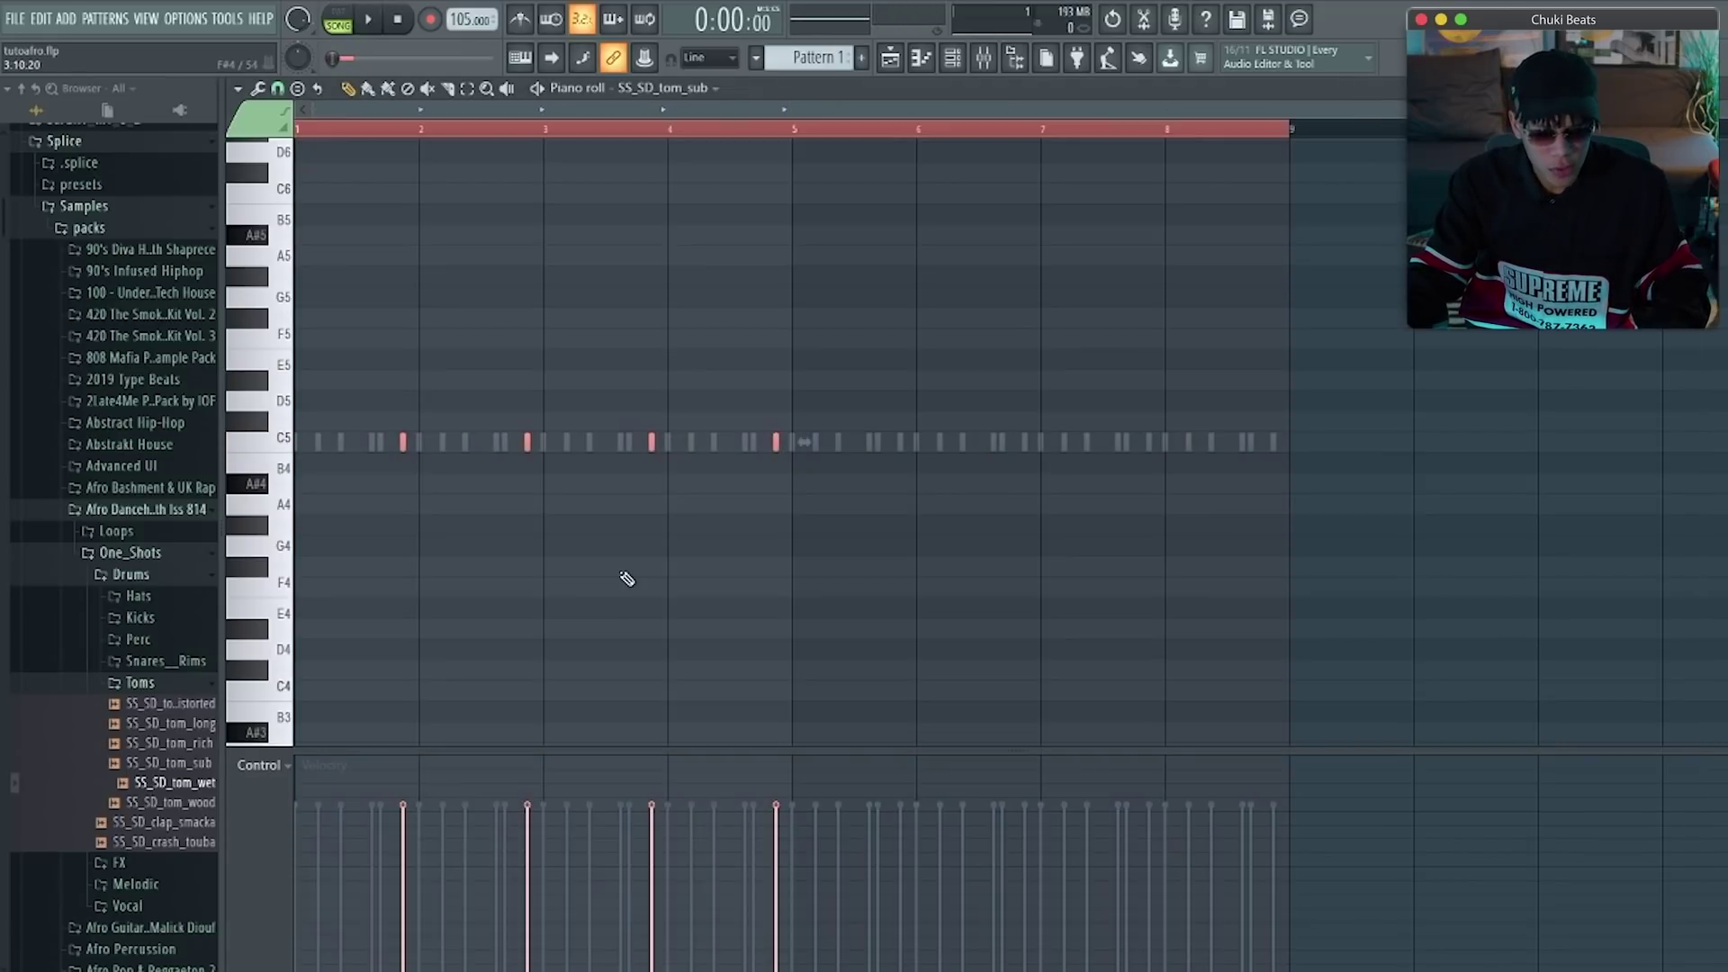
click(277, 405)
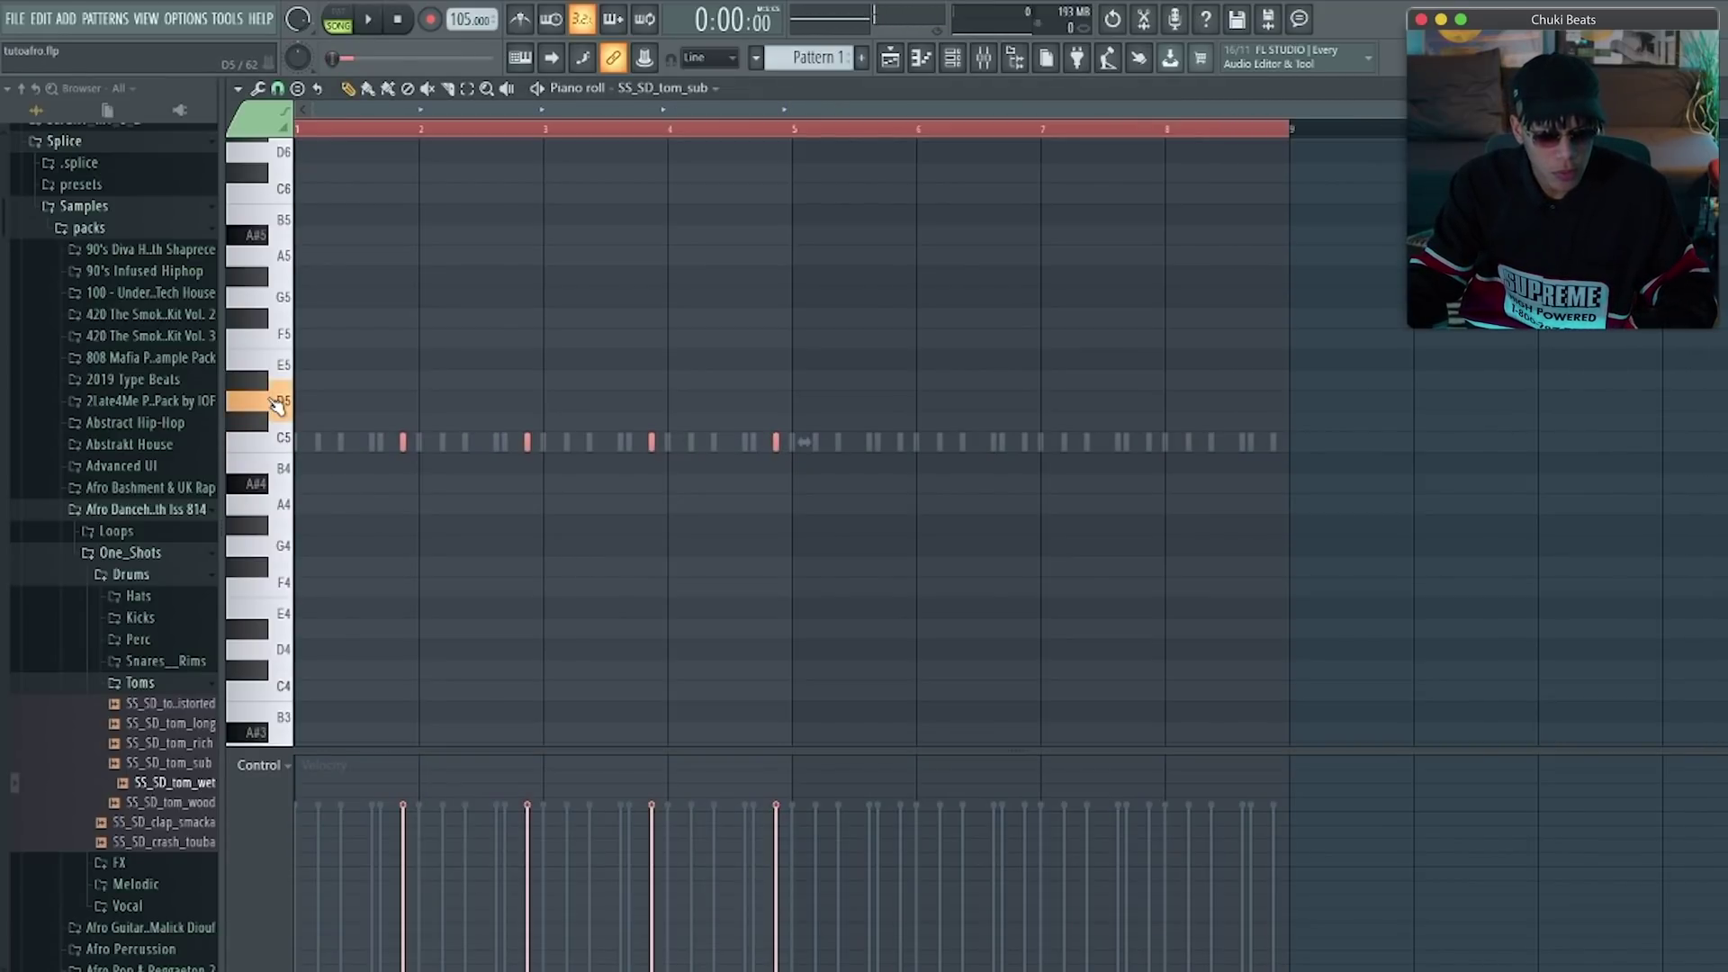
click(268, 380)
click(277, 363)
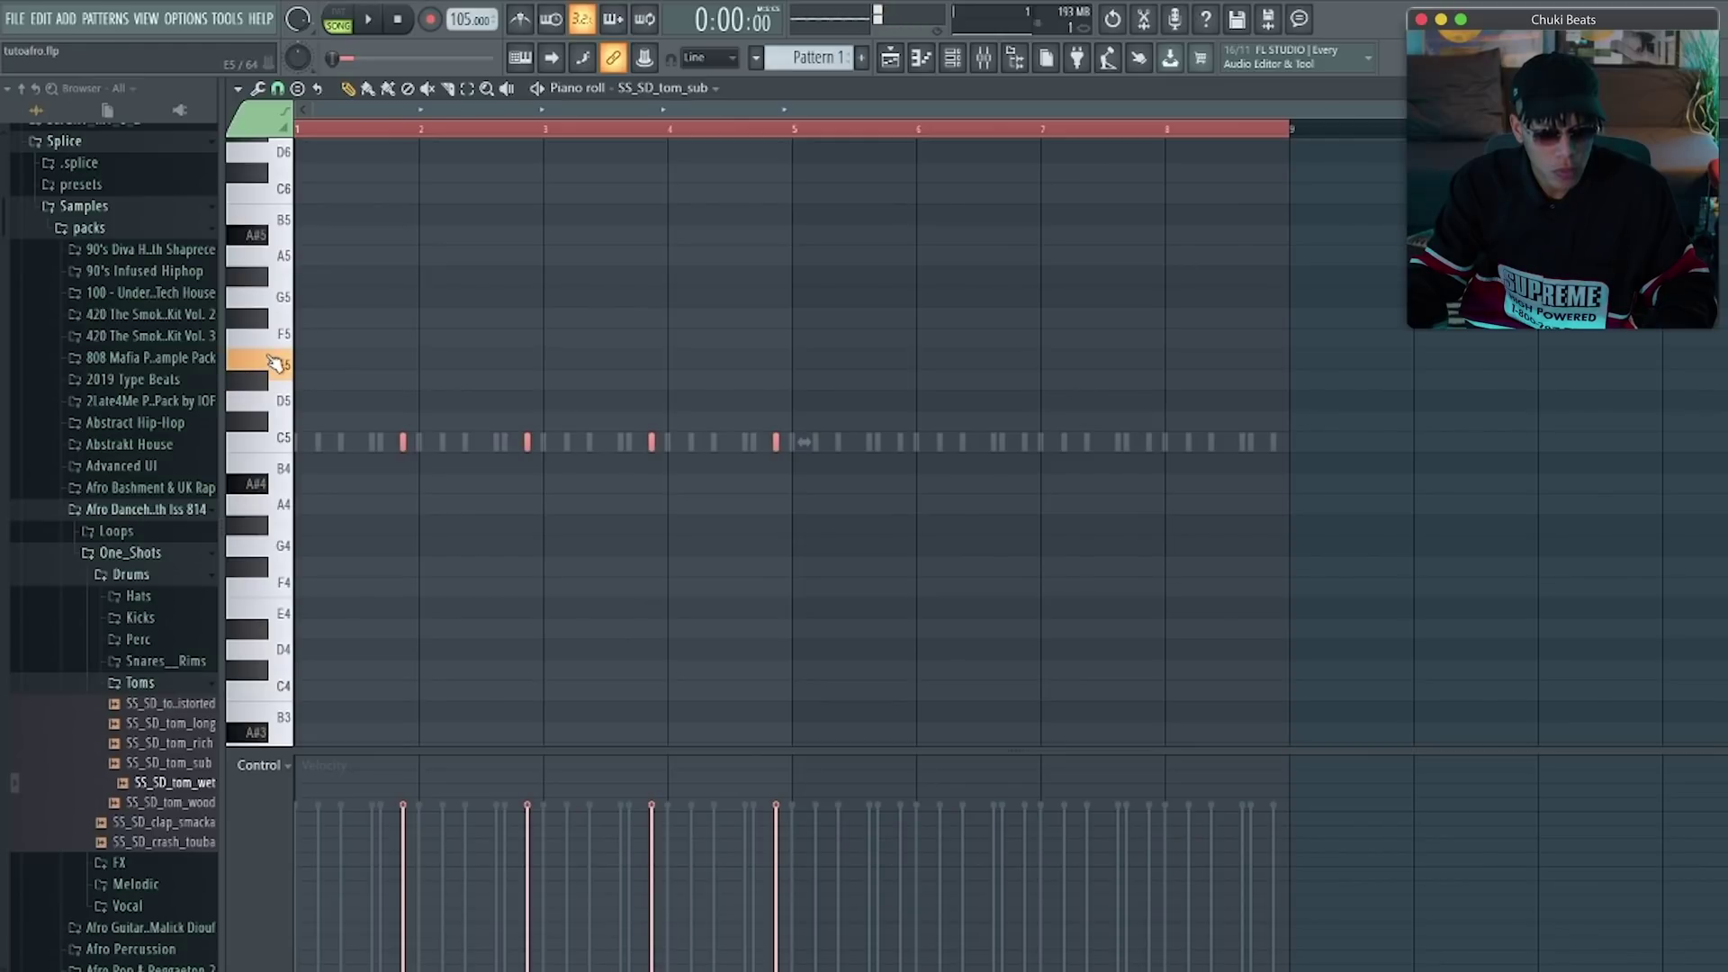
key(Up)
key(Up)
key(Up)
key(Up)
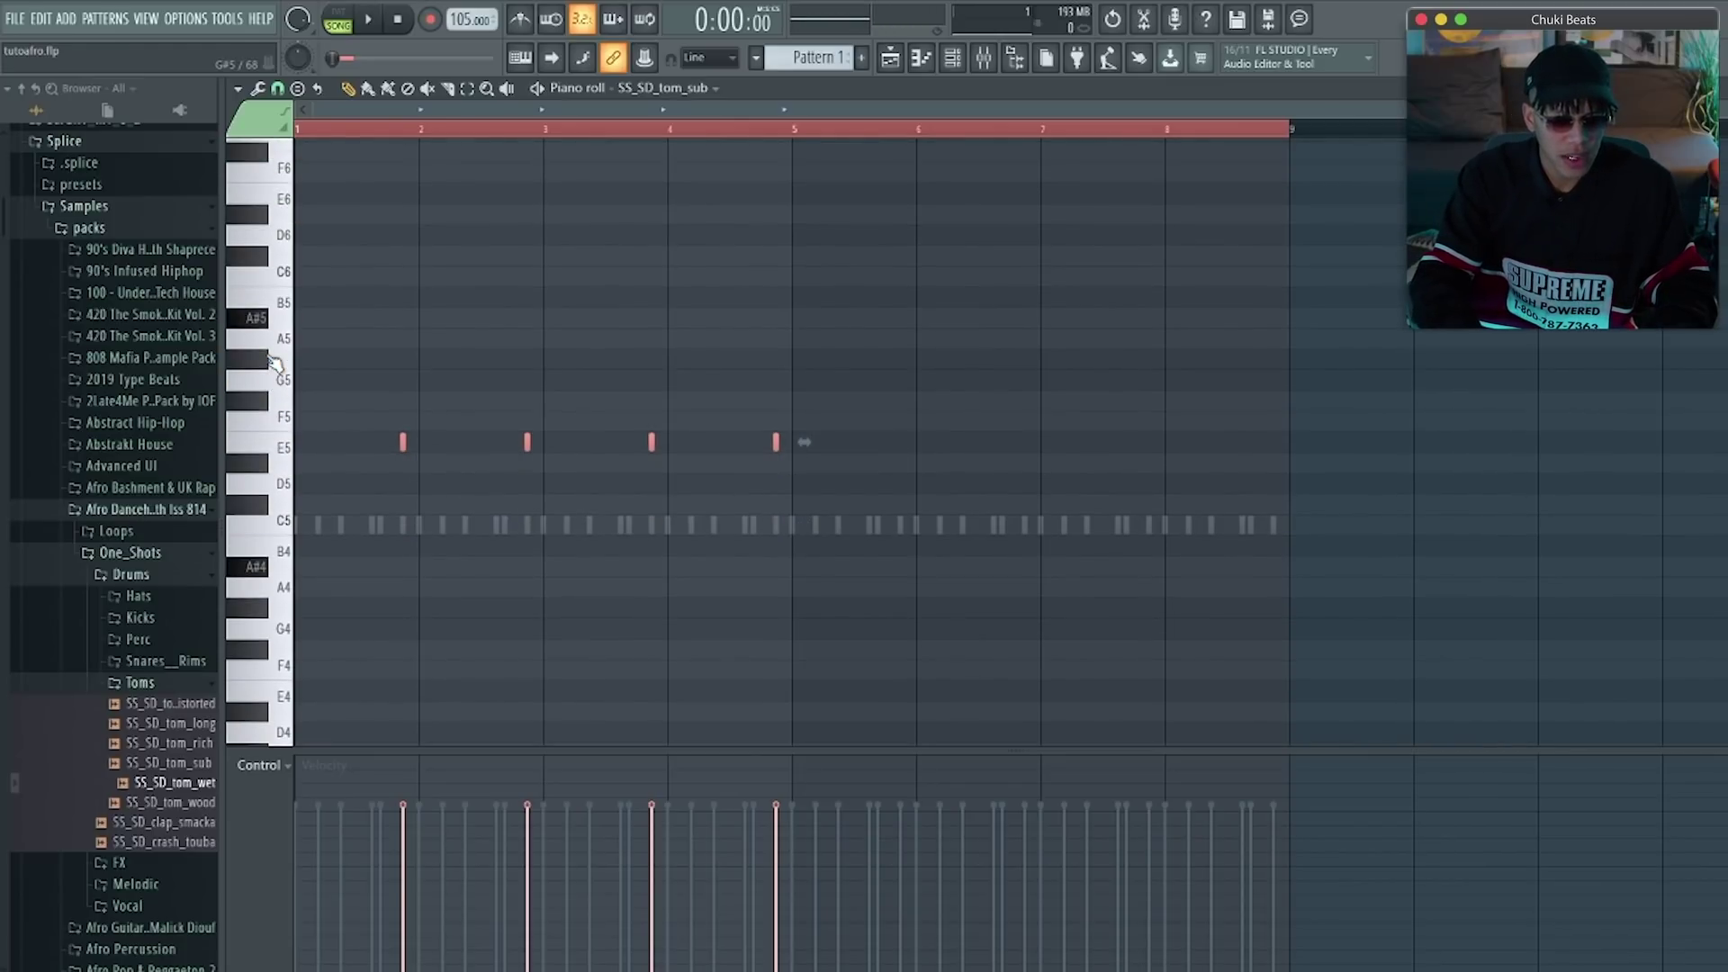
key(space)
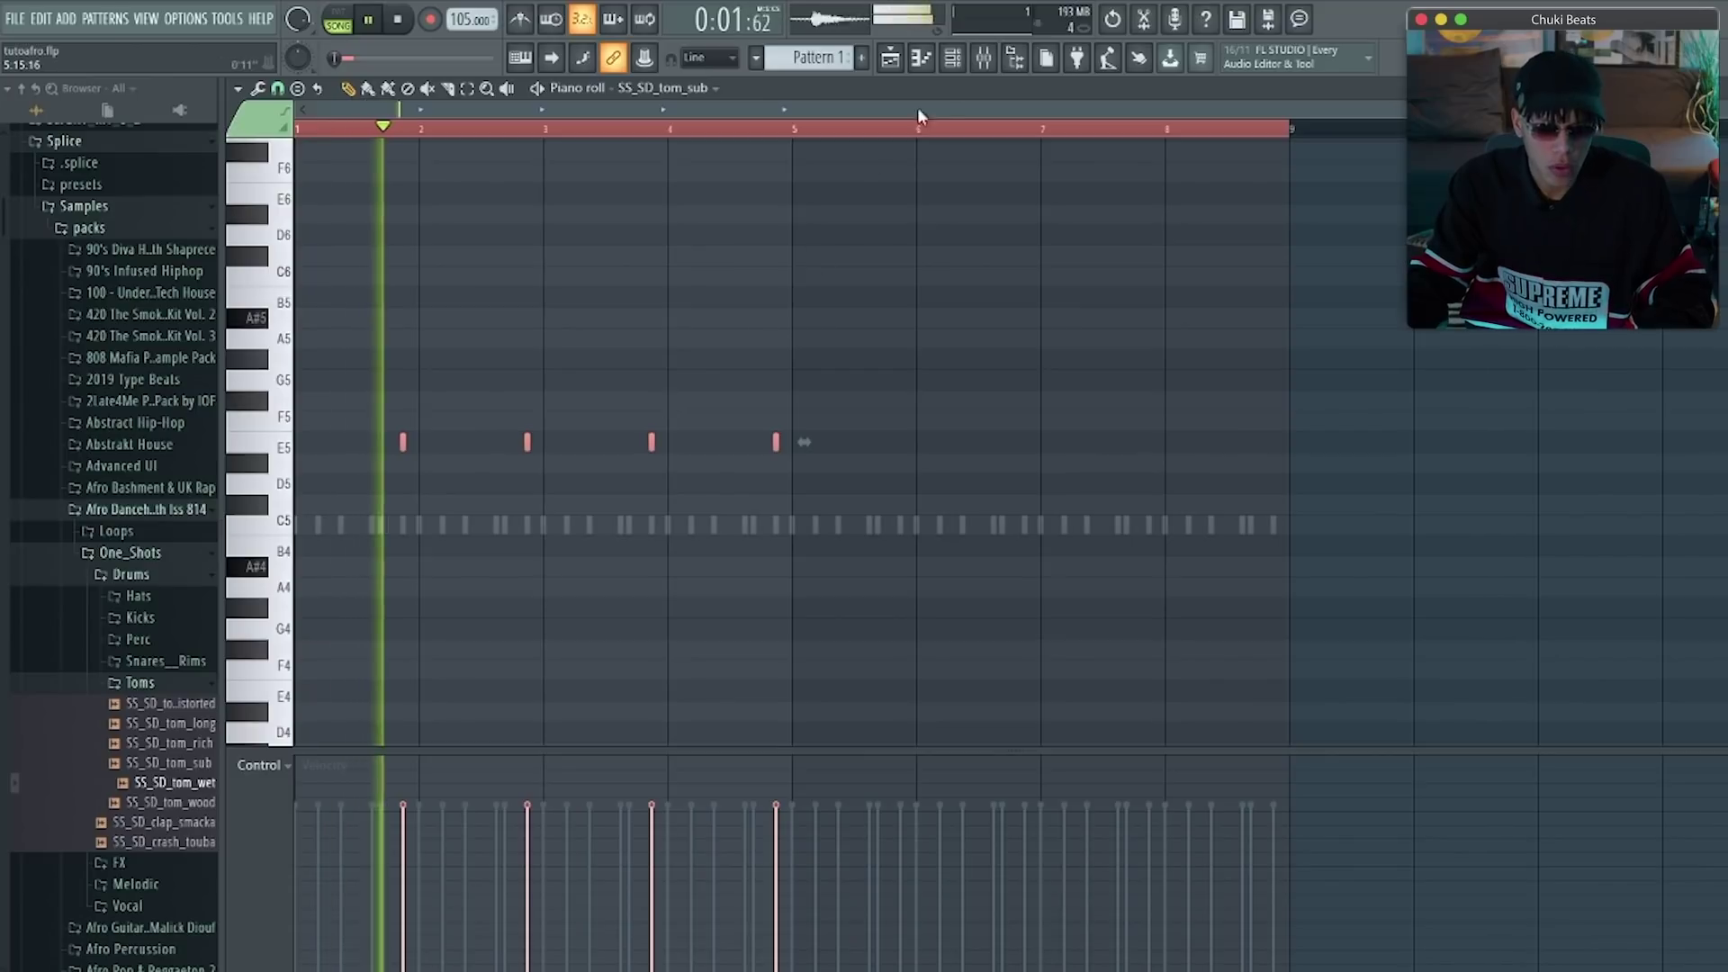
key(F6)
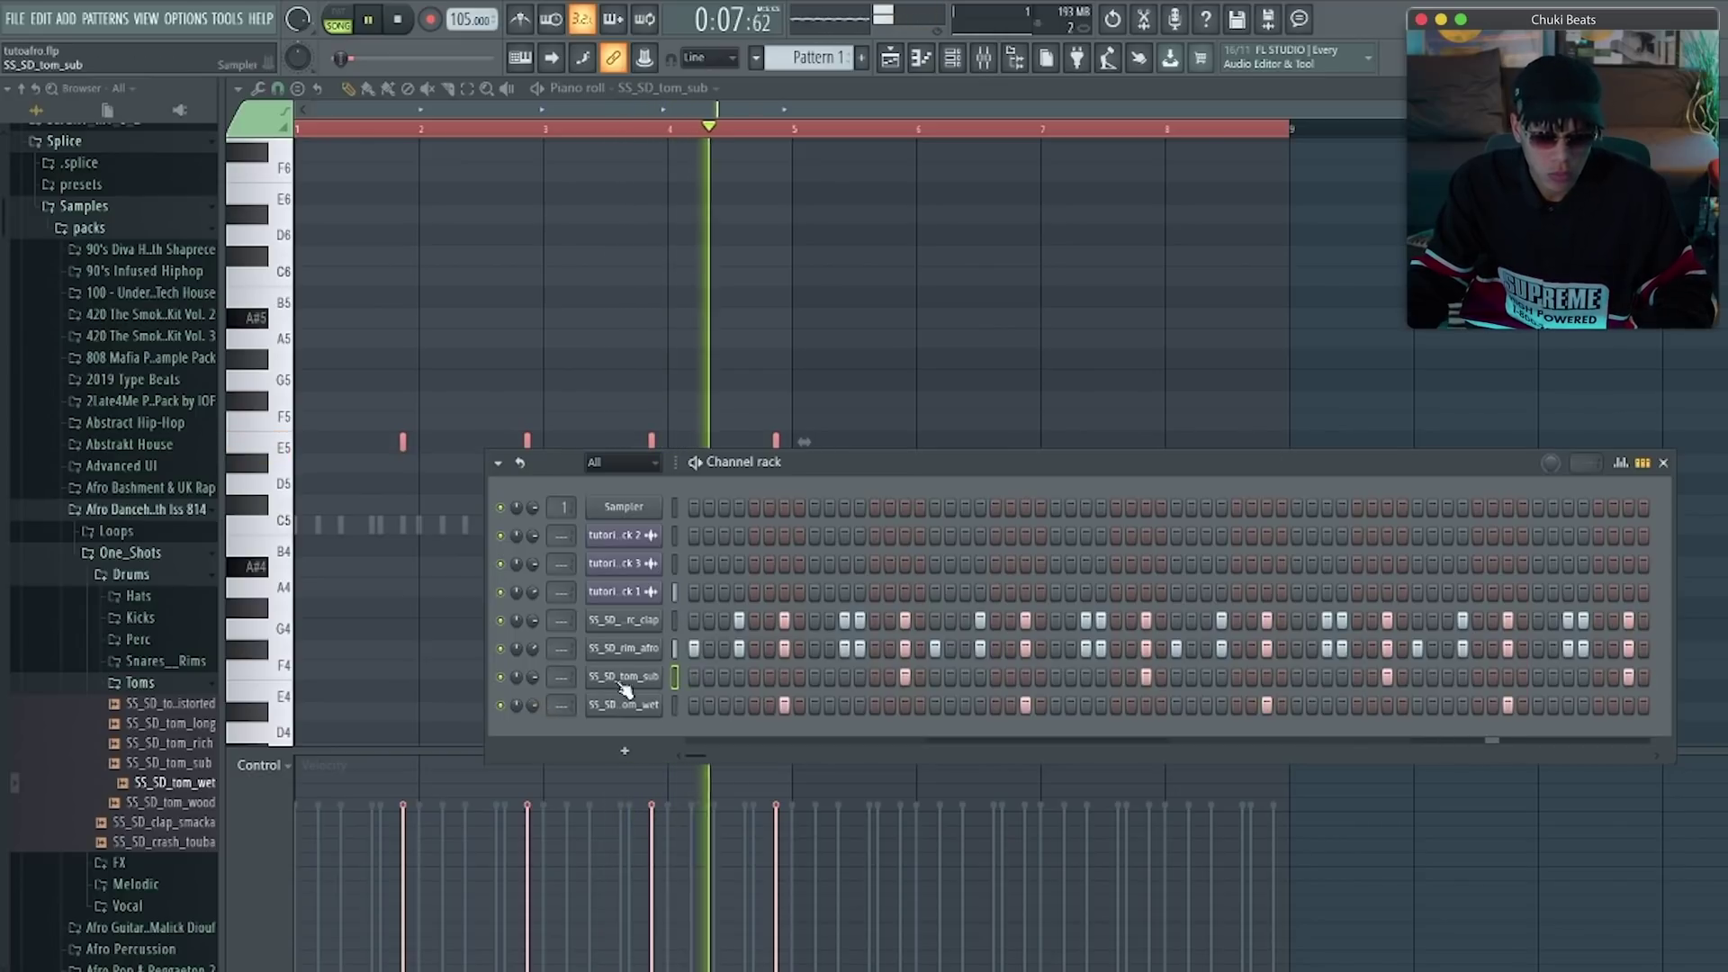
key(F6)
key(space)
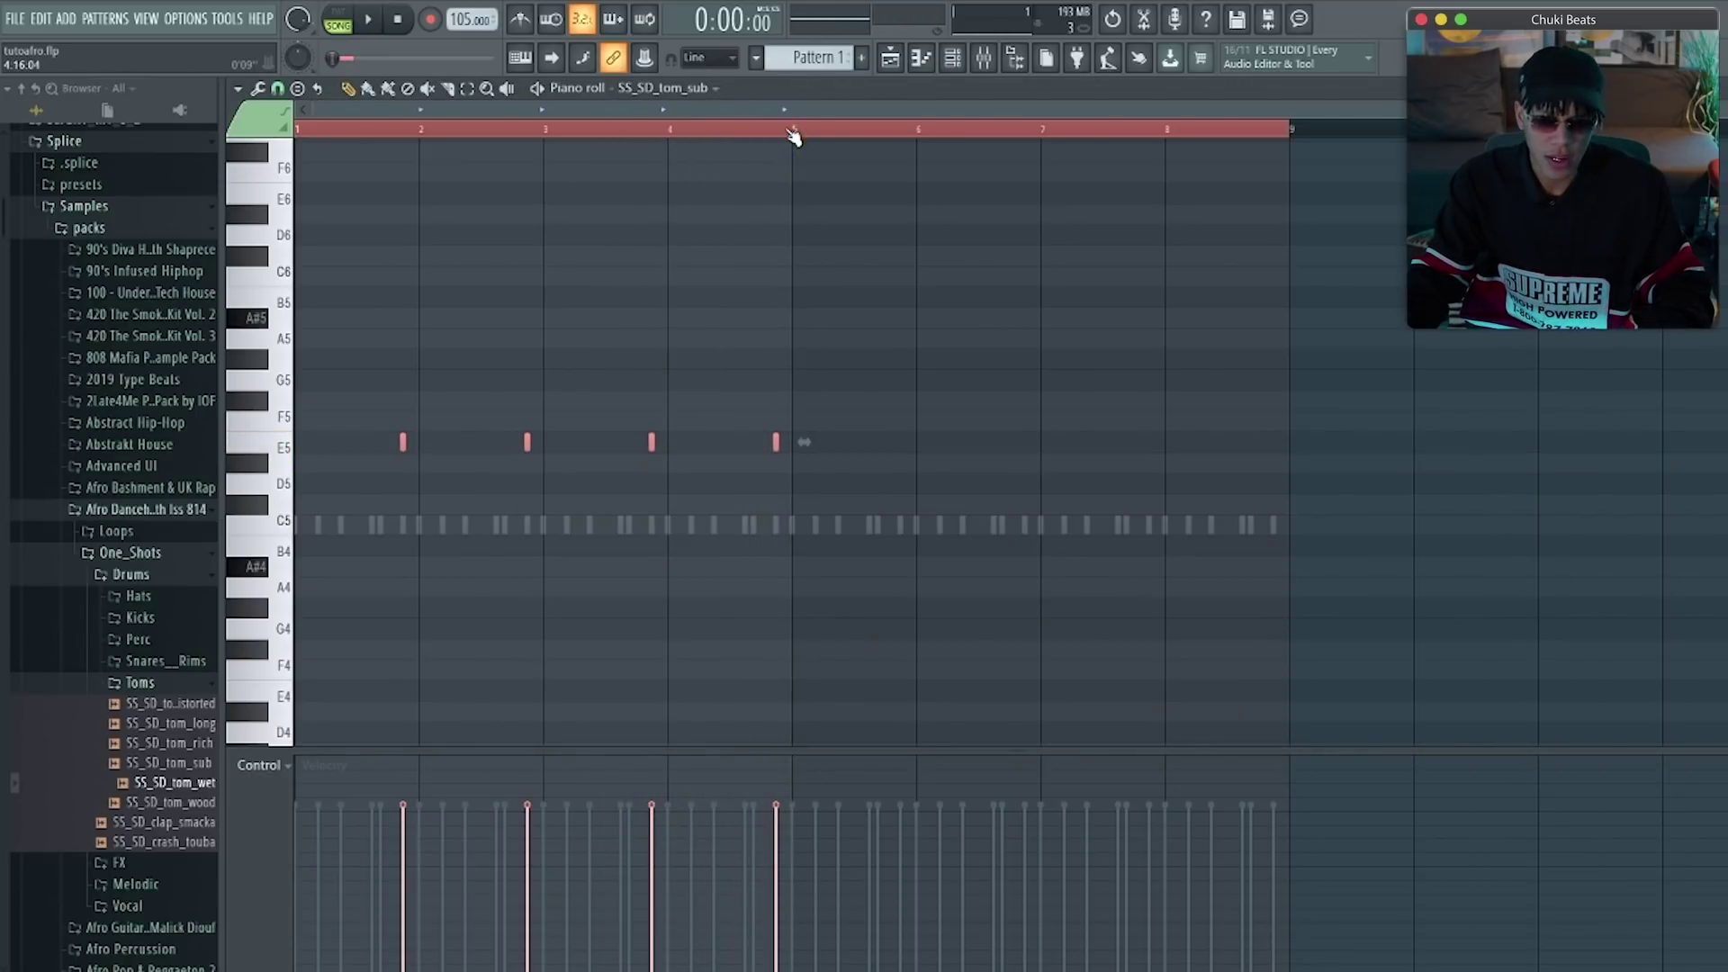
Duplicate the sub tom's notes from bars 1 to 4 into bars 5 to 8
click(789, 133)
key(ctrl+a)
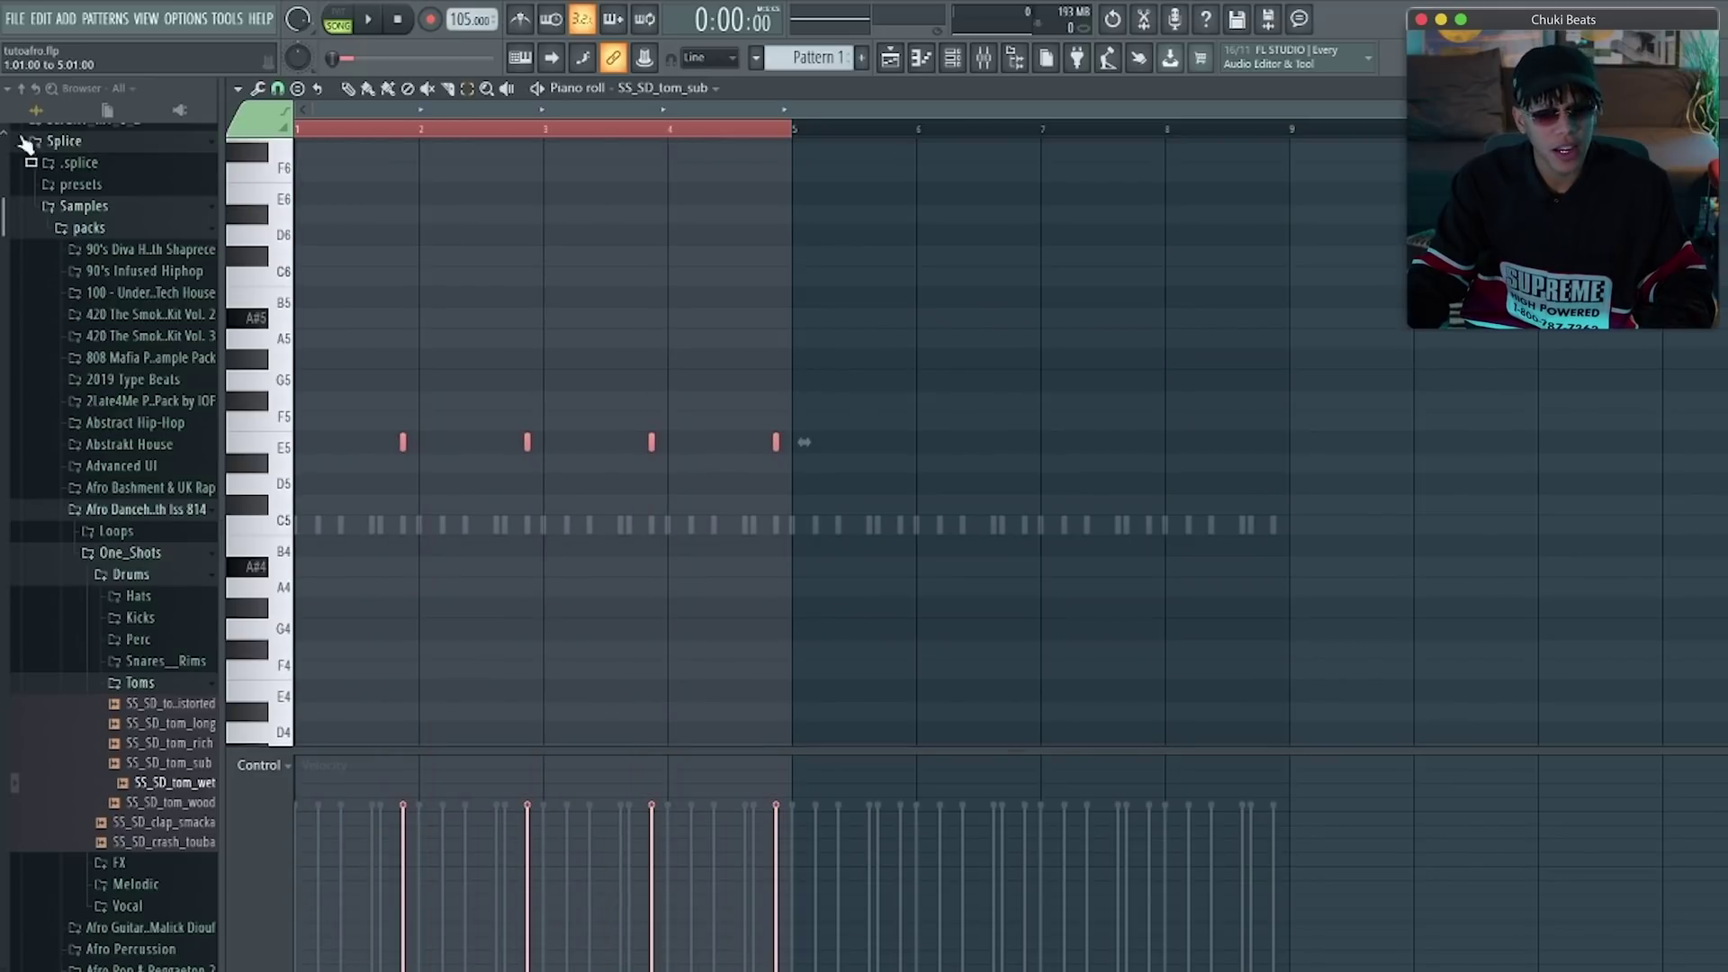
key(ctrl+b)
Duplicate the SS_SD_tom_wet notes from bars 1 to 4 into bars 5 to 8, and play the pattern with the channel rack open
click(716, 88)
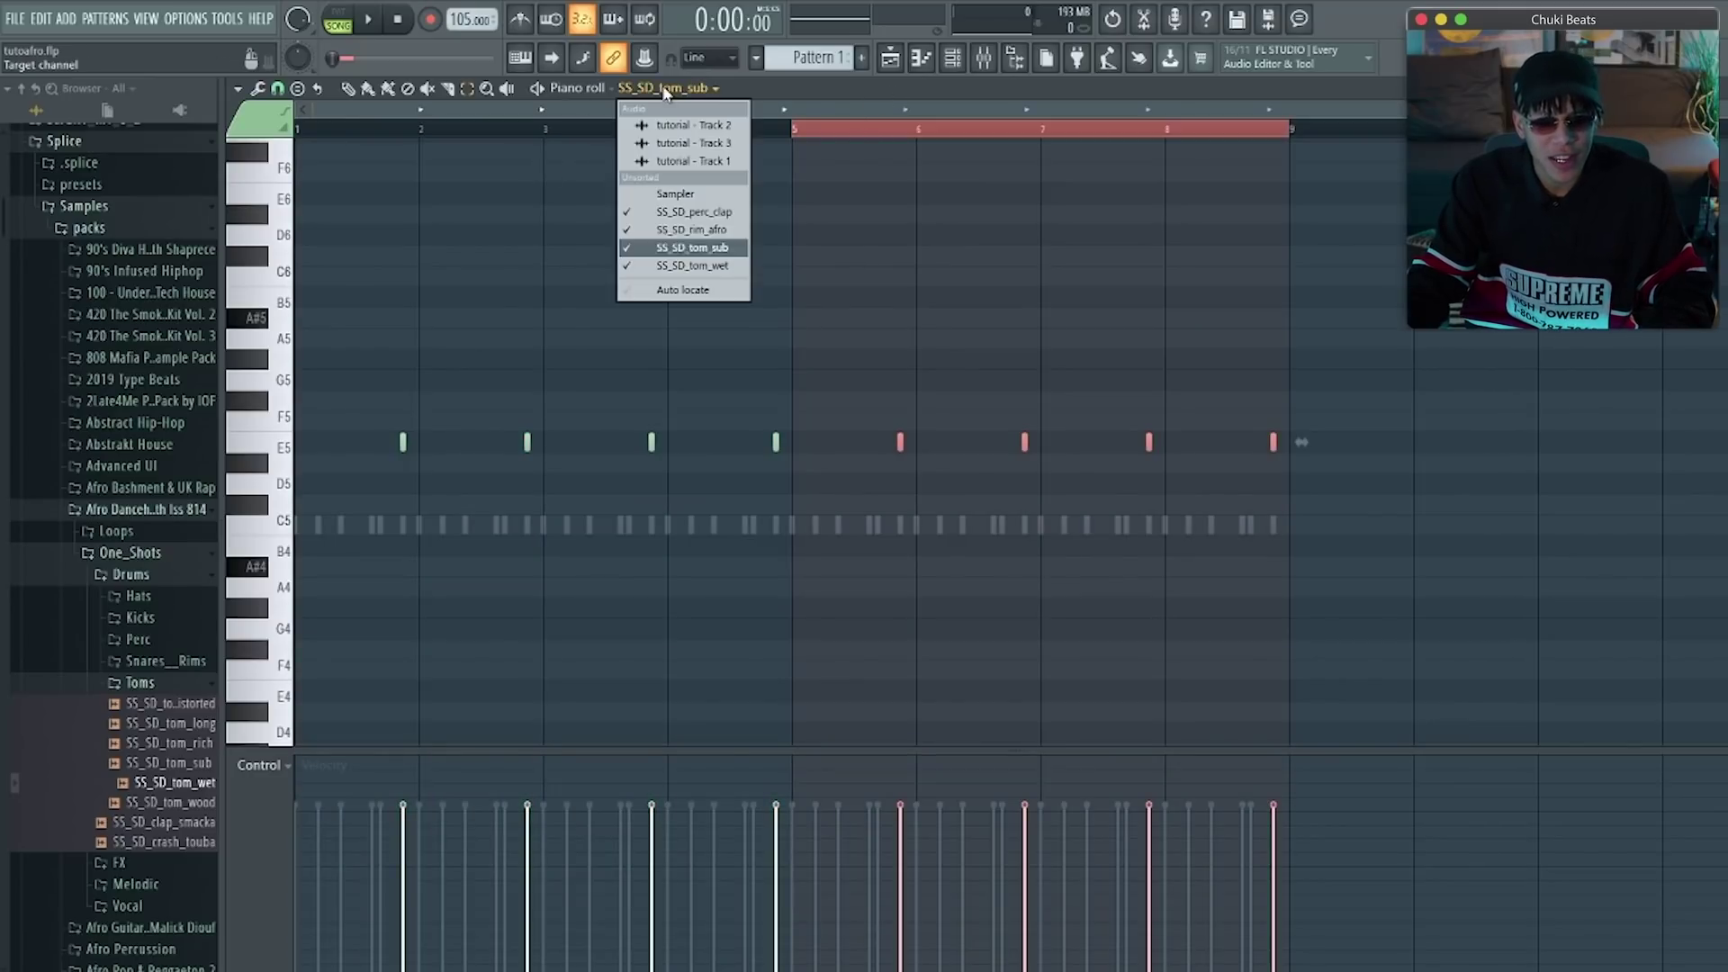
click(681, 282)
key(ctrl+a)
key(ctrl+b)
key(space)
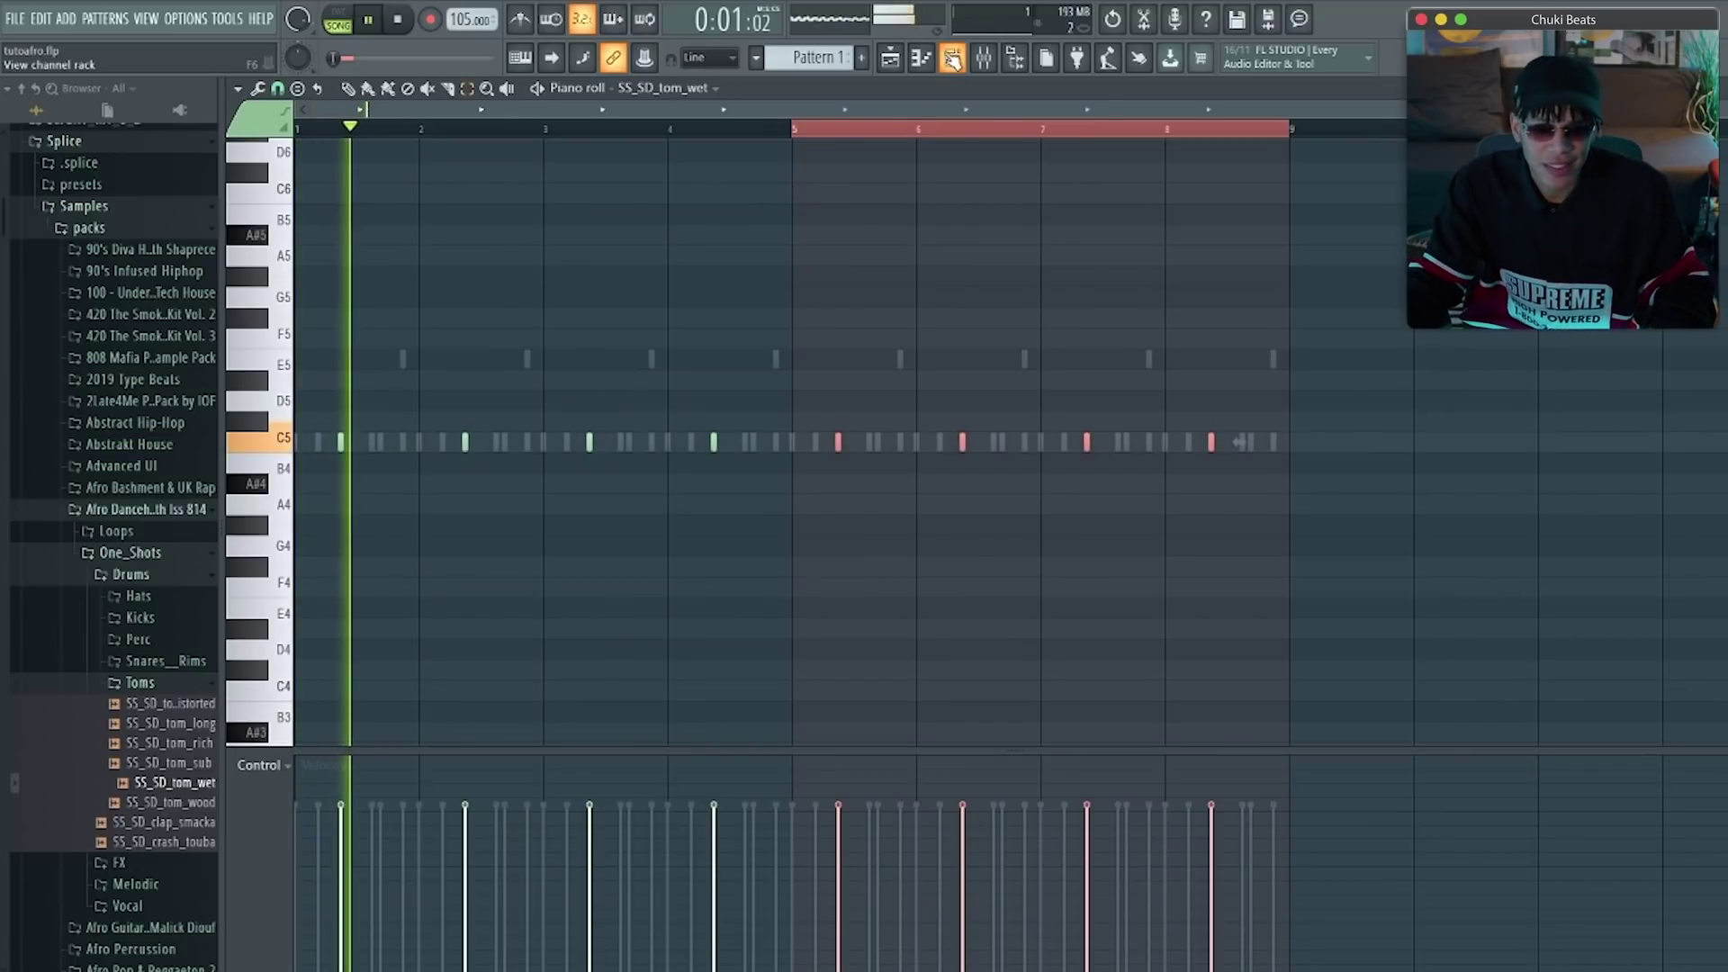
click(953, 56)
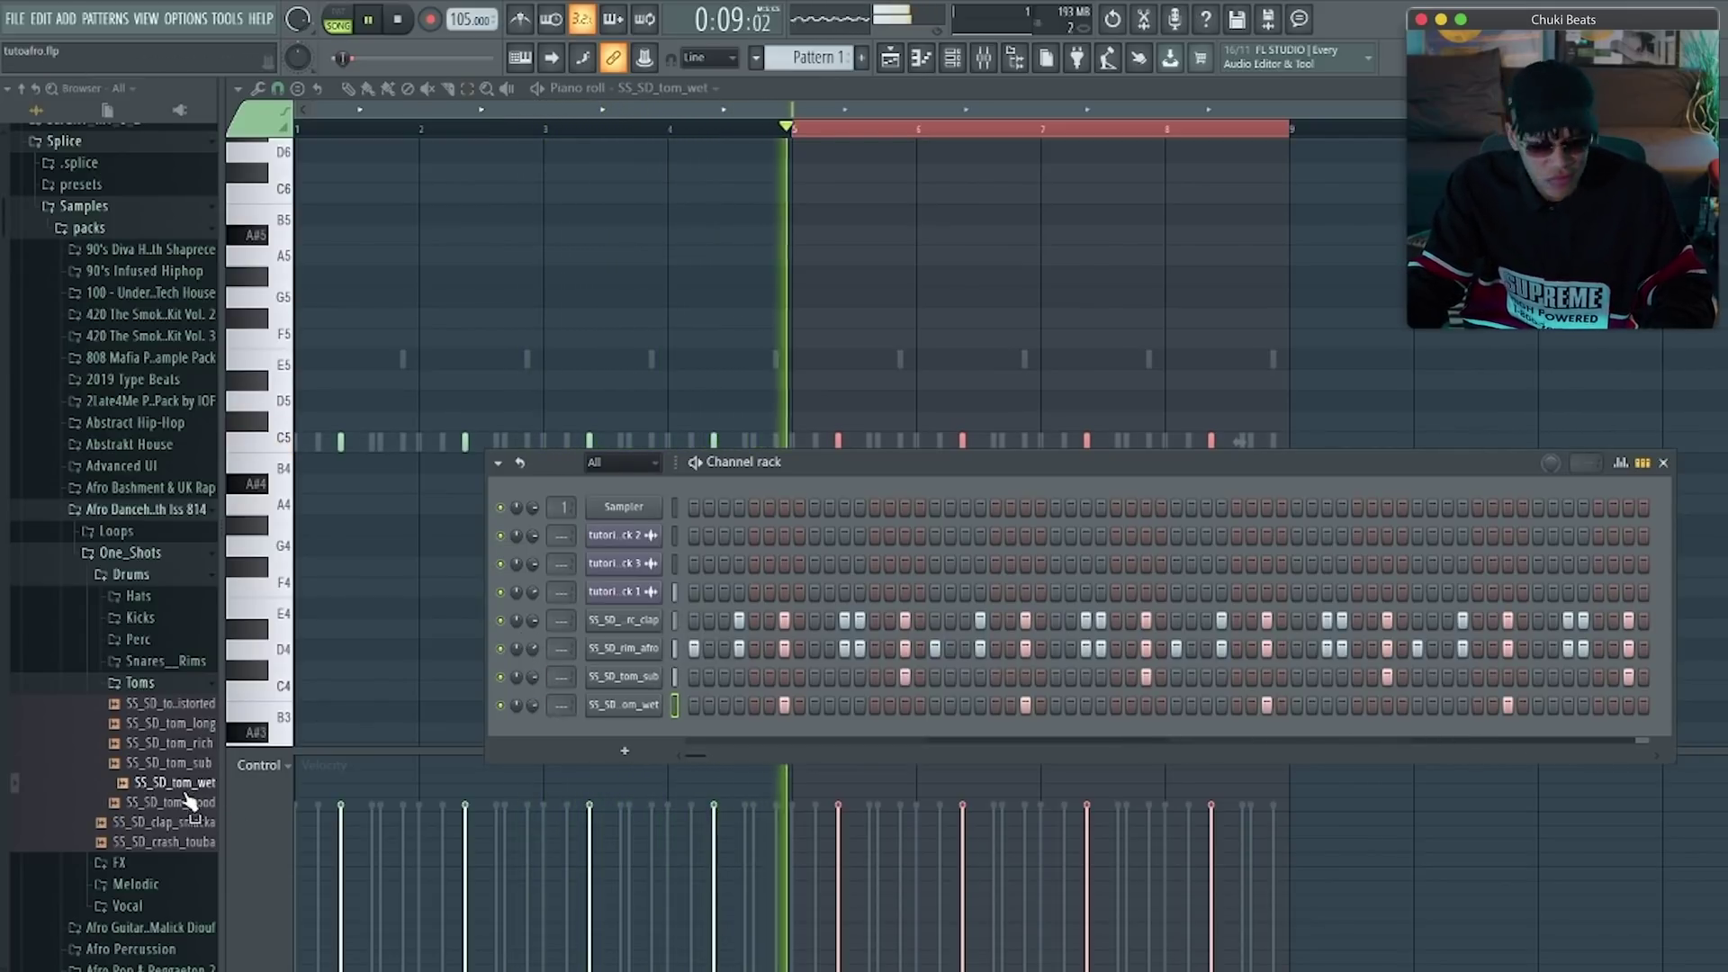
key(space)
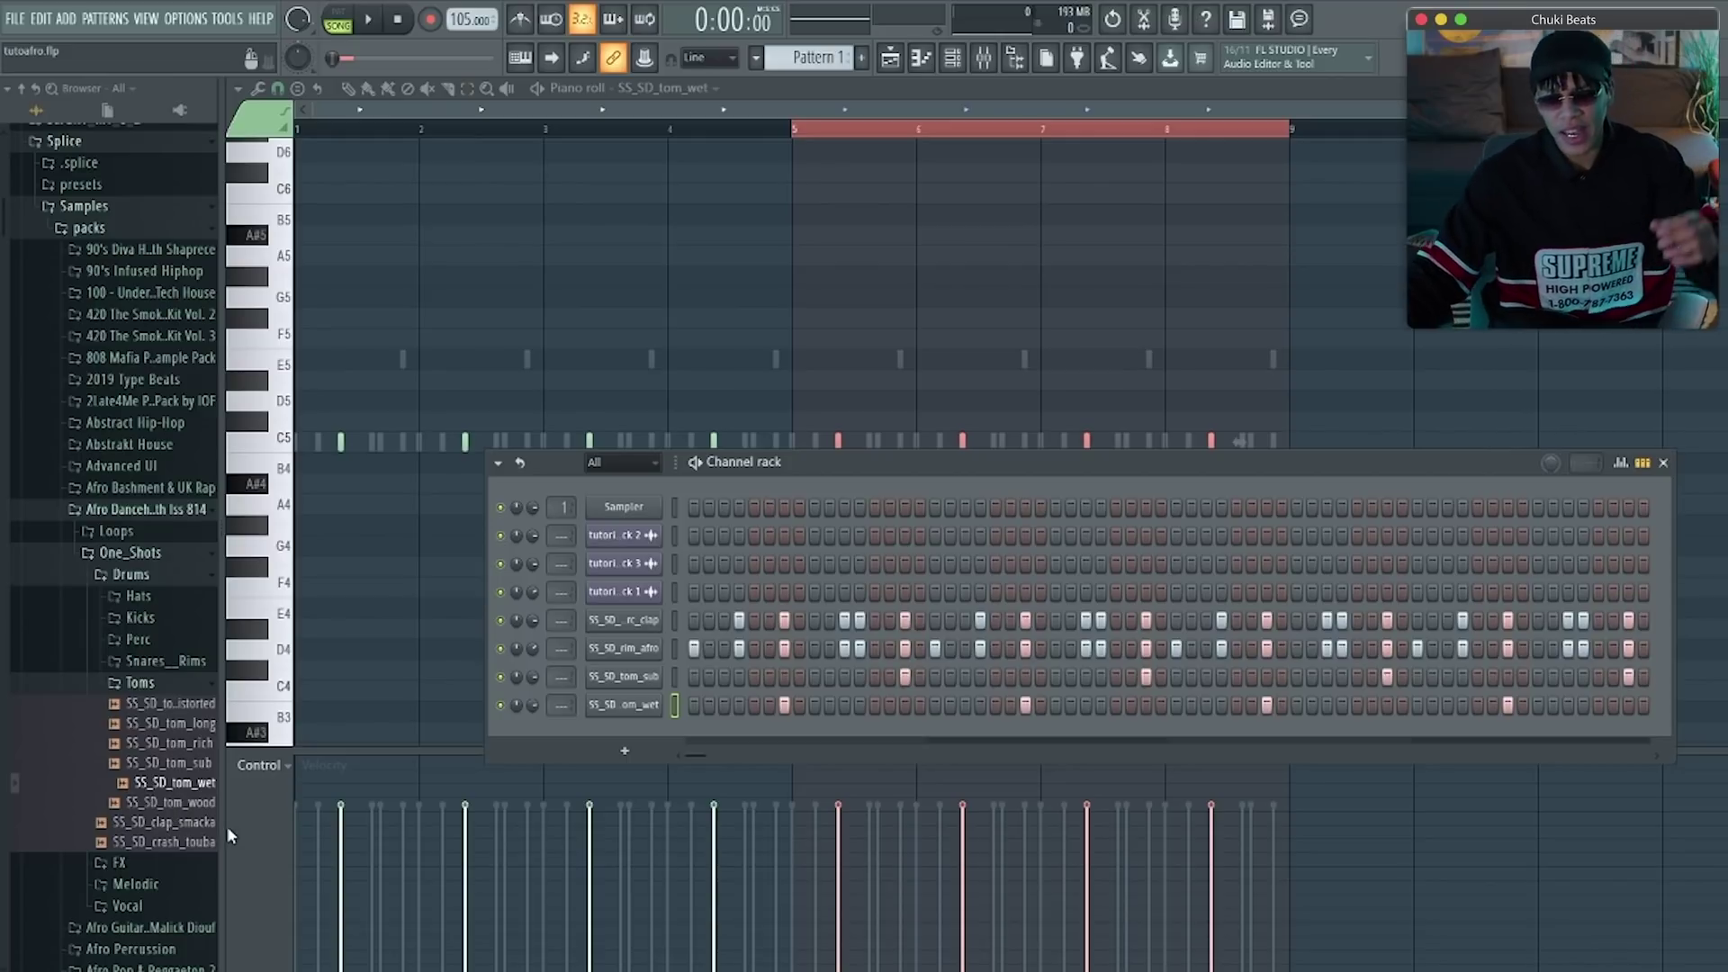
Audition samples in the Perc folder and add SS_SD_shaker_bright as a new channel below the wet tom
click(202, 830)
click(138, 639)
click(162, 680)
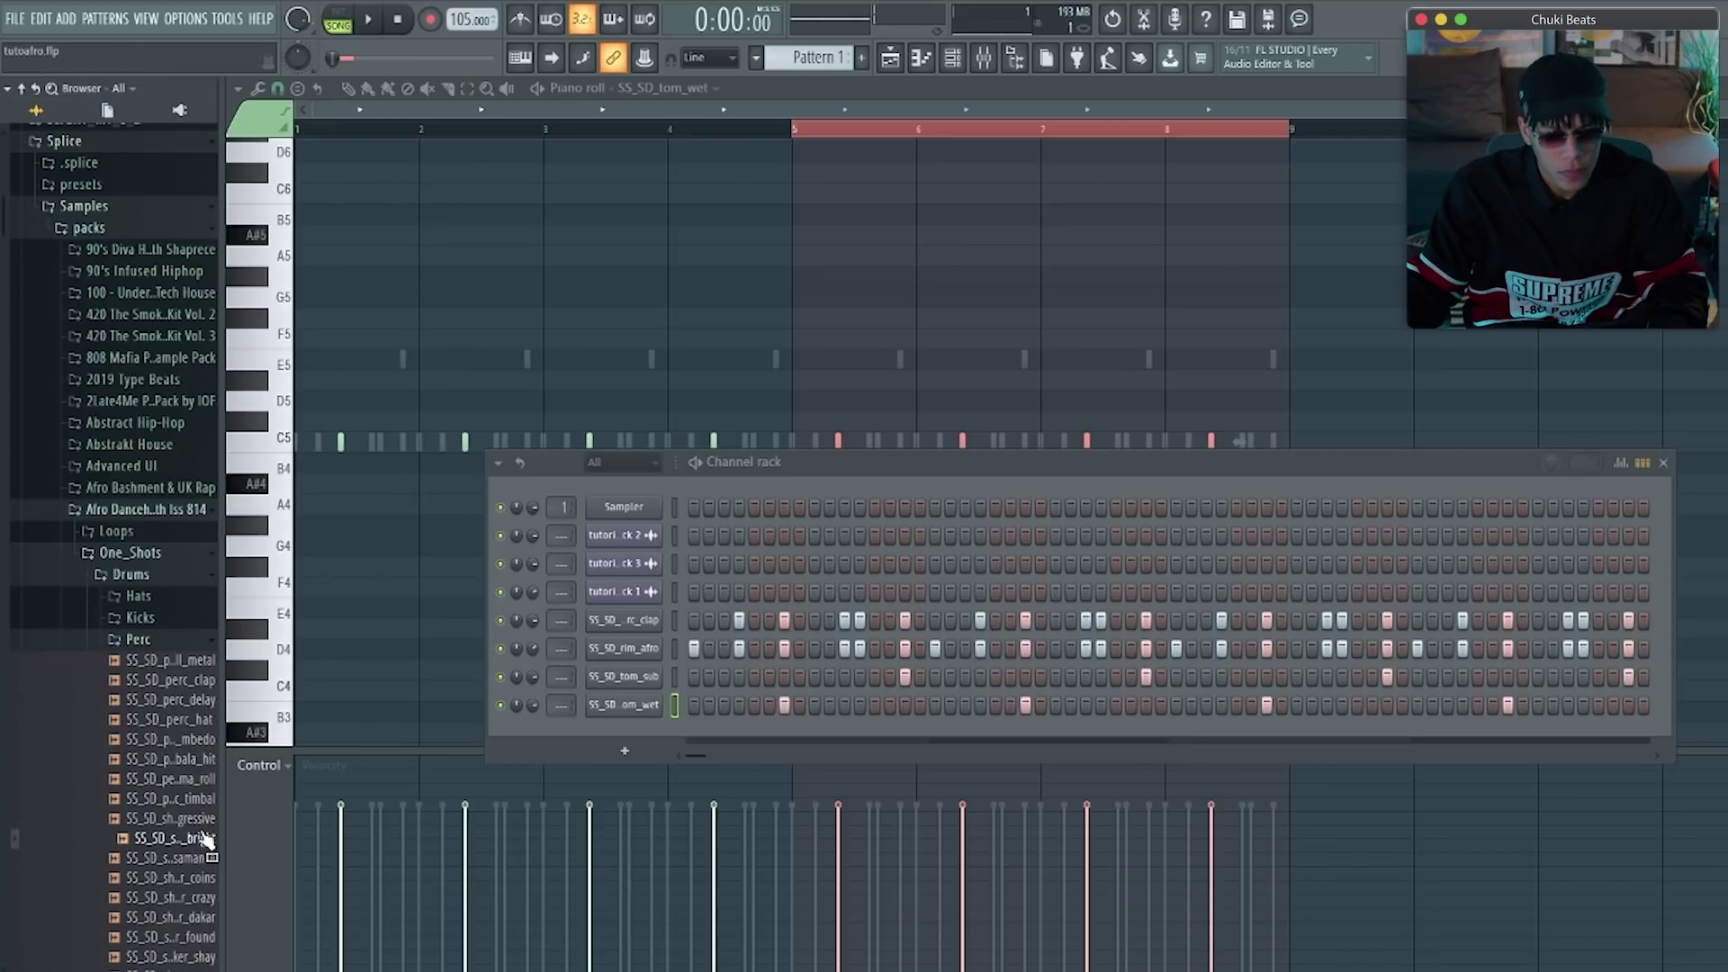
drag(635, 736, 637, 731)
click(645, 734)
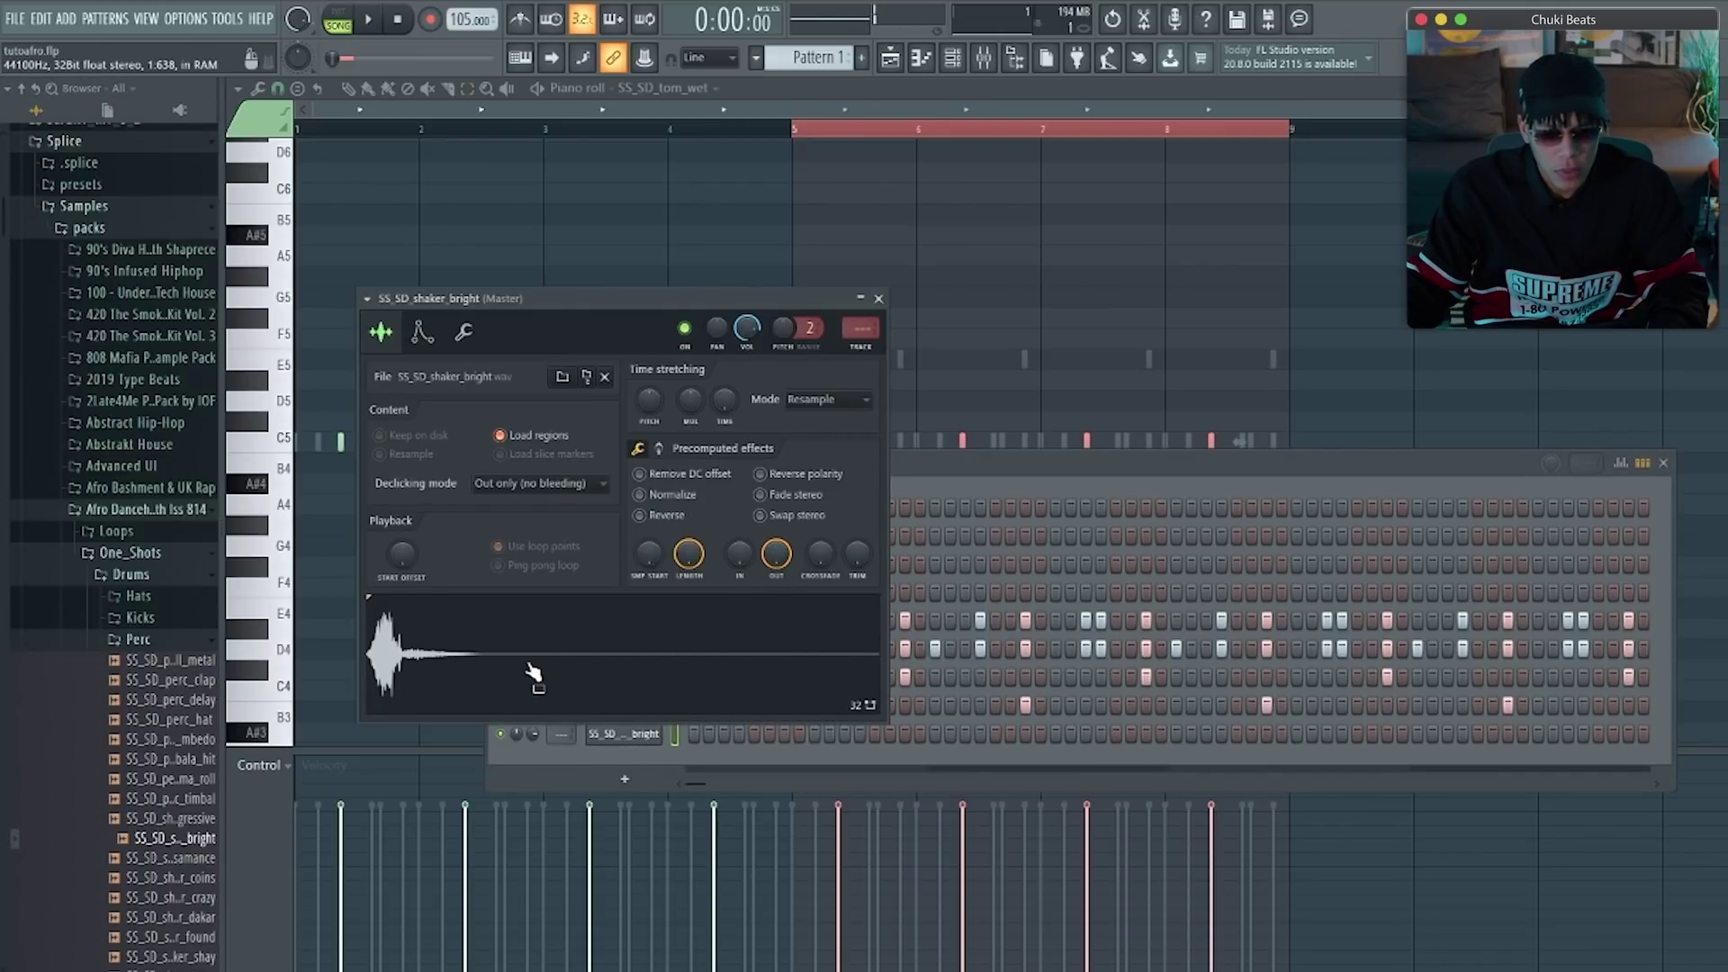
click(878, 299)
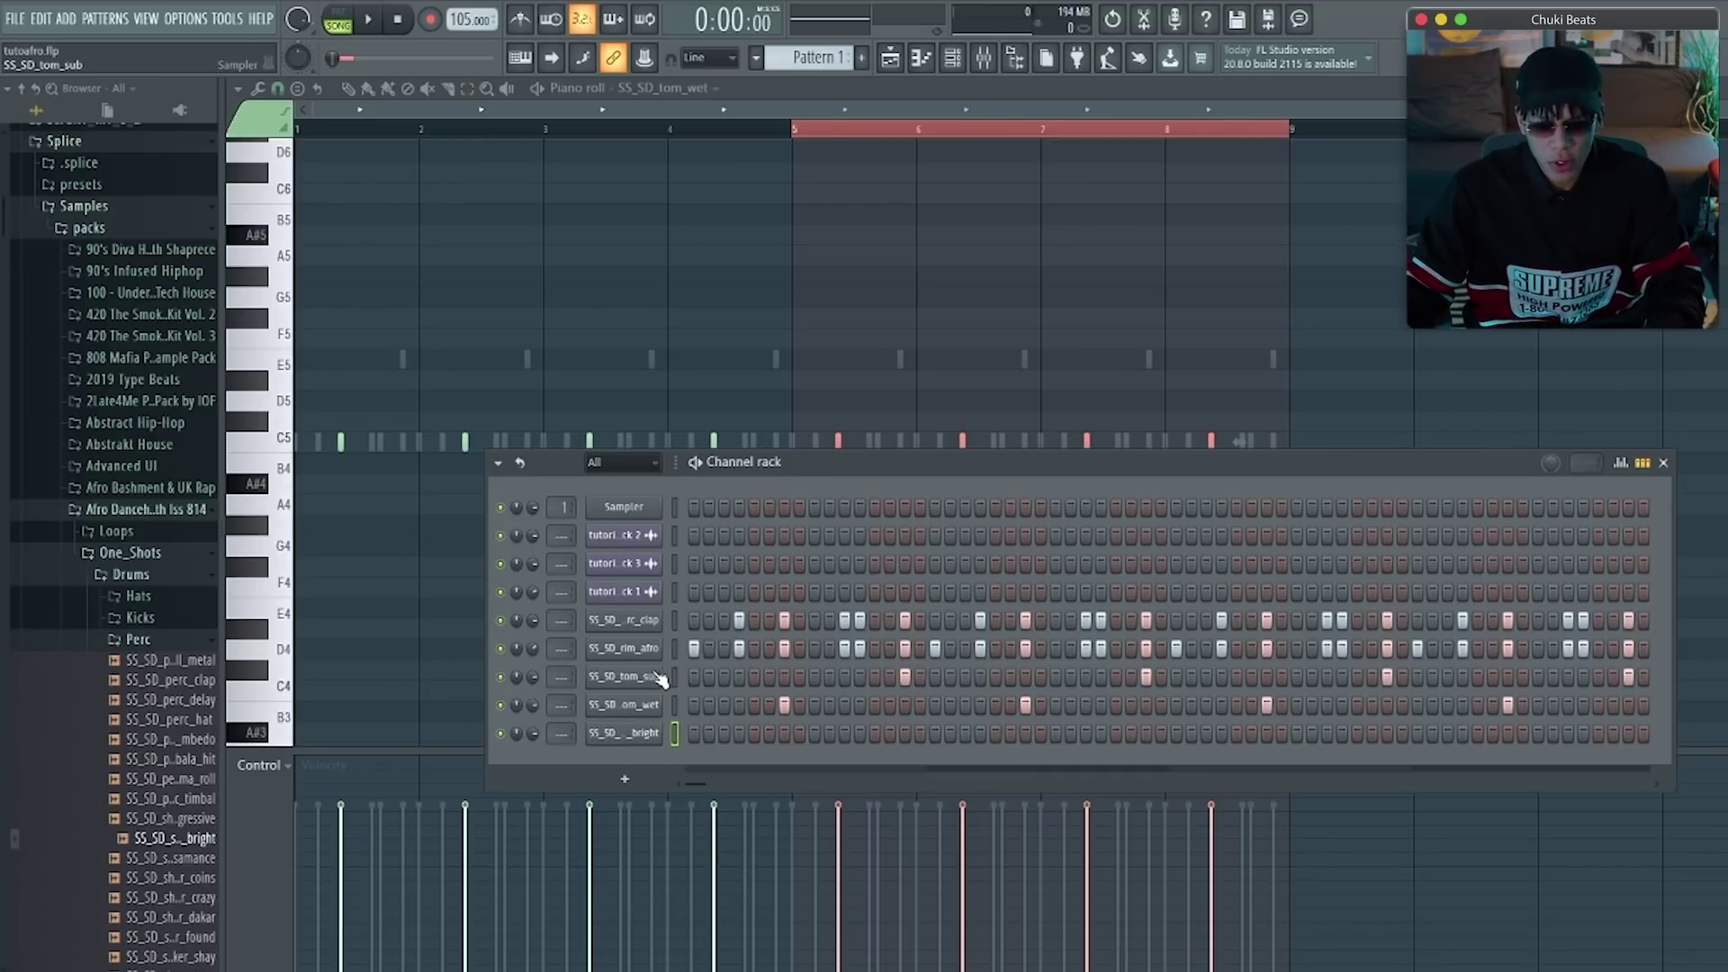
Fill every fourth step of the SS_SD_shaker_bright channel and start playback
right_click(620, 735)
click(913, 789)
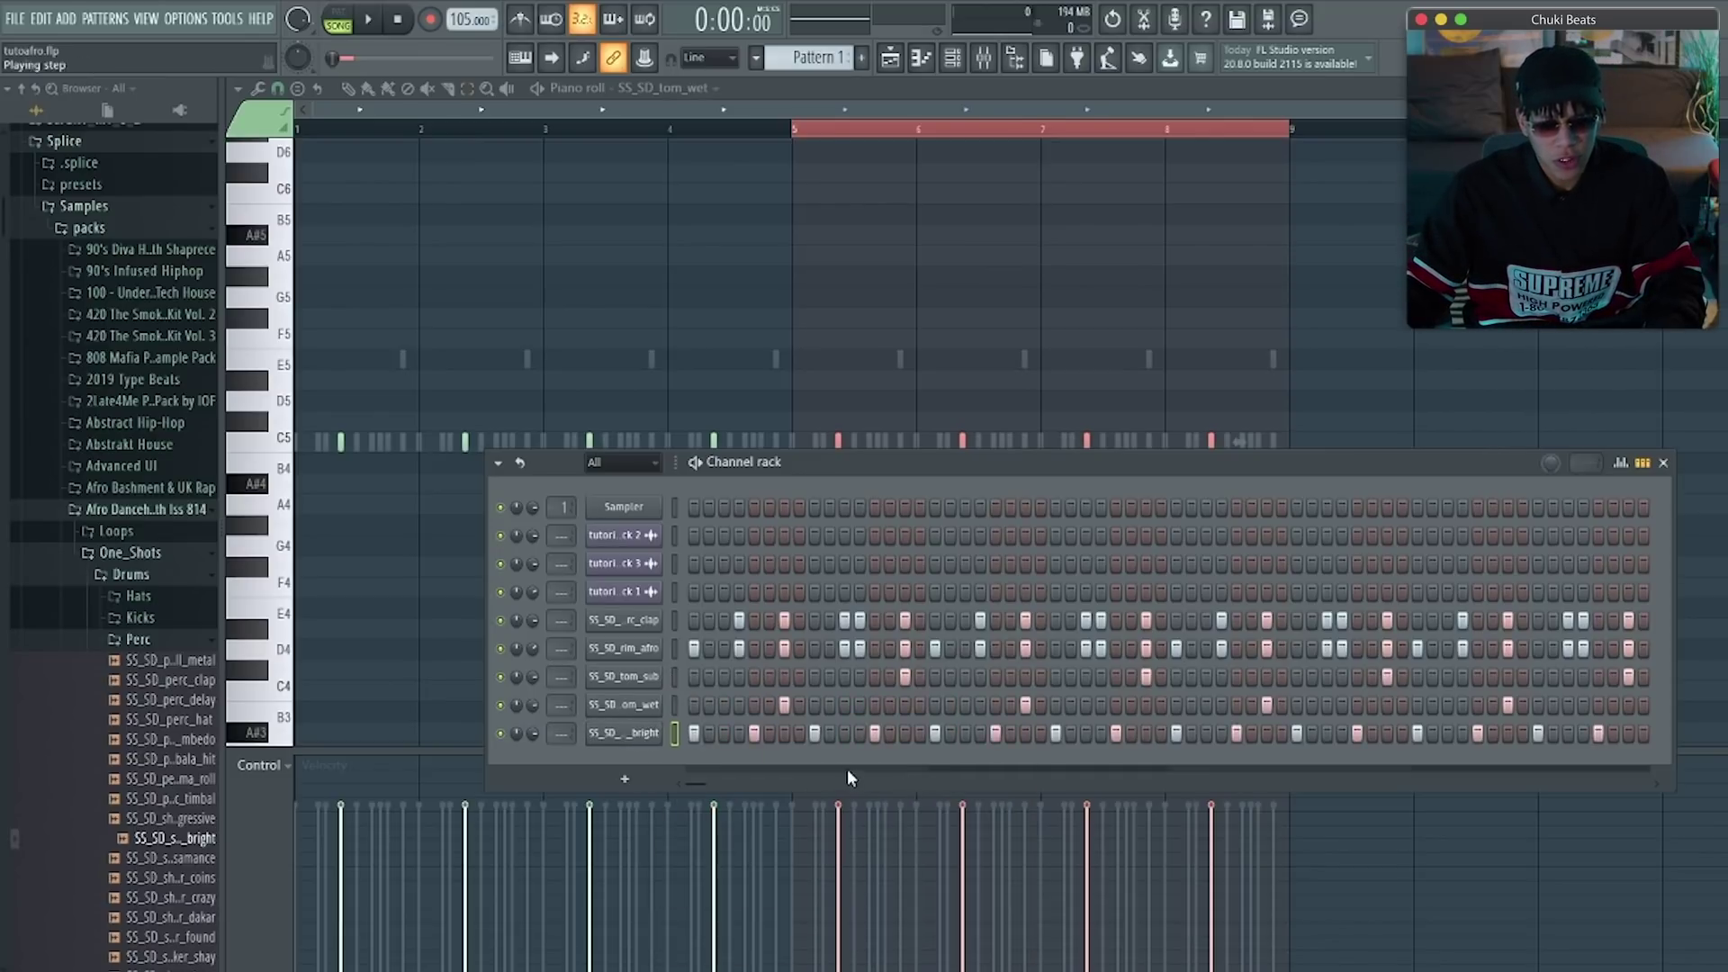
key(space)
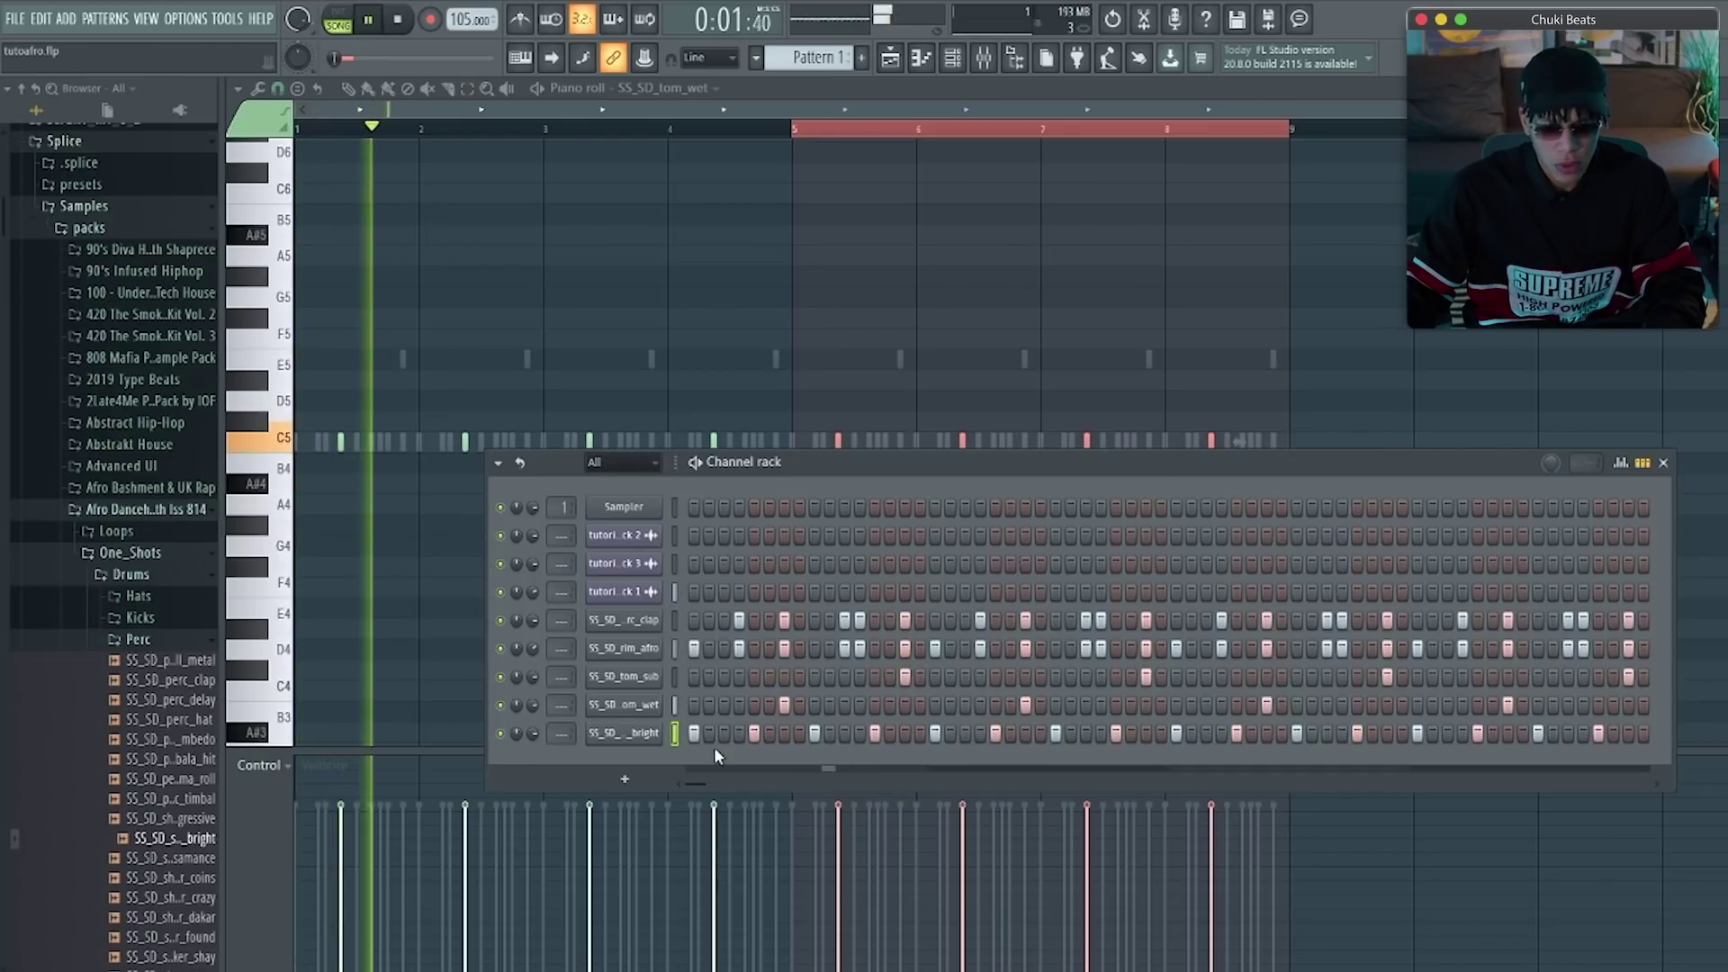
Copy all SS_SD_shaker_bright notes half a beat later in the piano roll, using 1/2 beat snap, and play the result
right_click(660, 734)
click(694, 710)
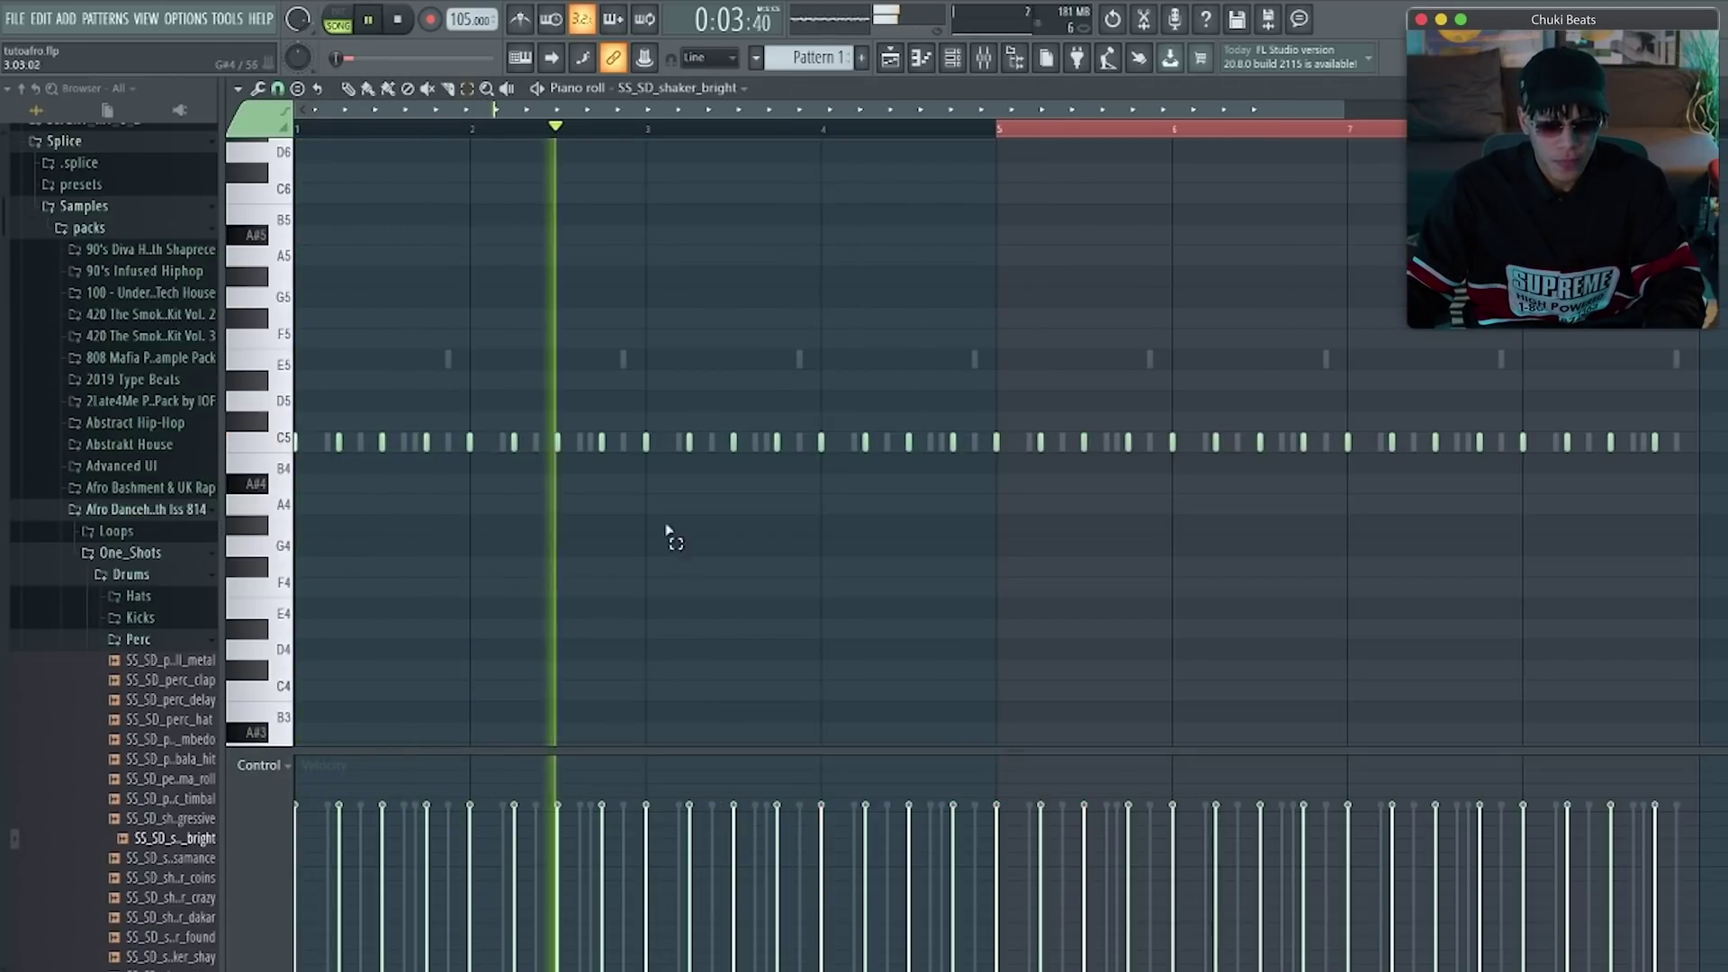
scroll(501, 143, up, 2)
key(space)
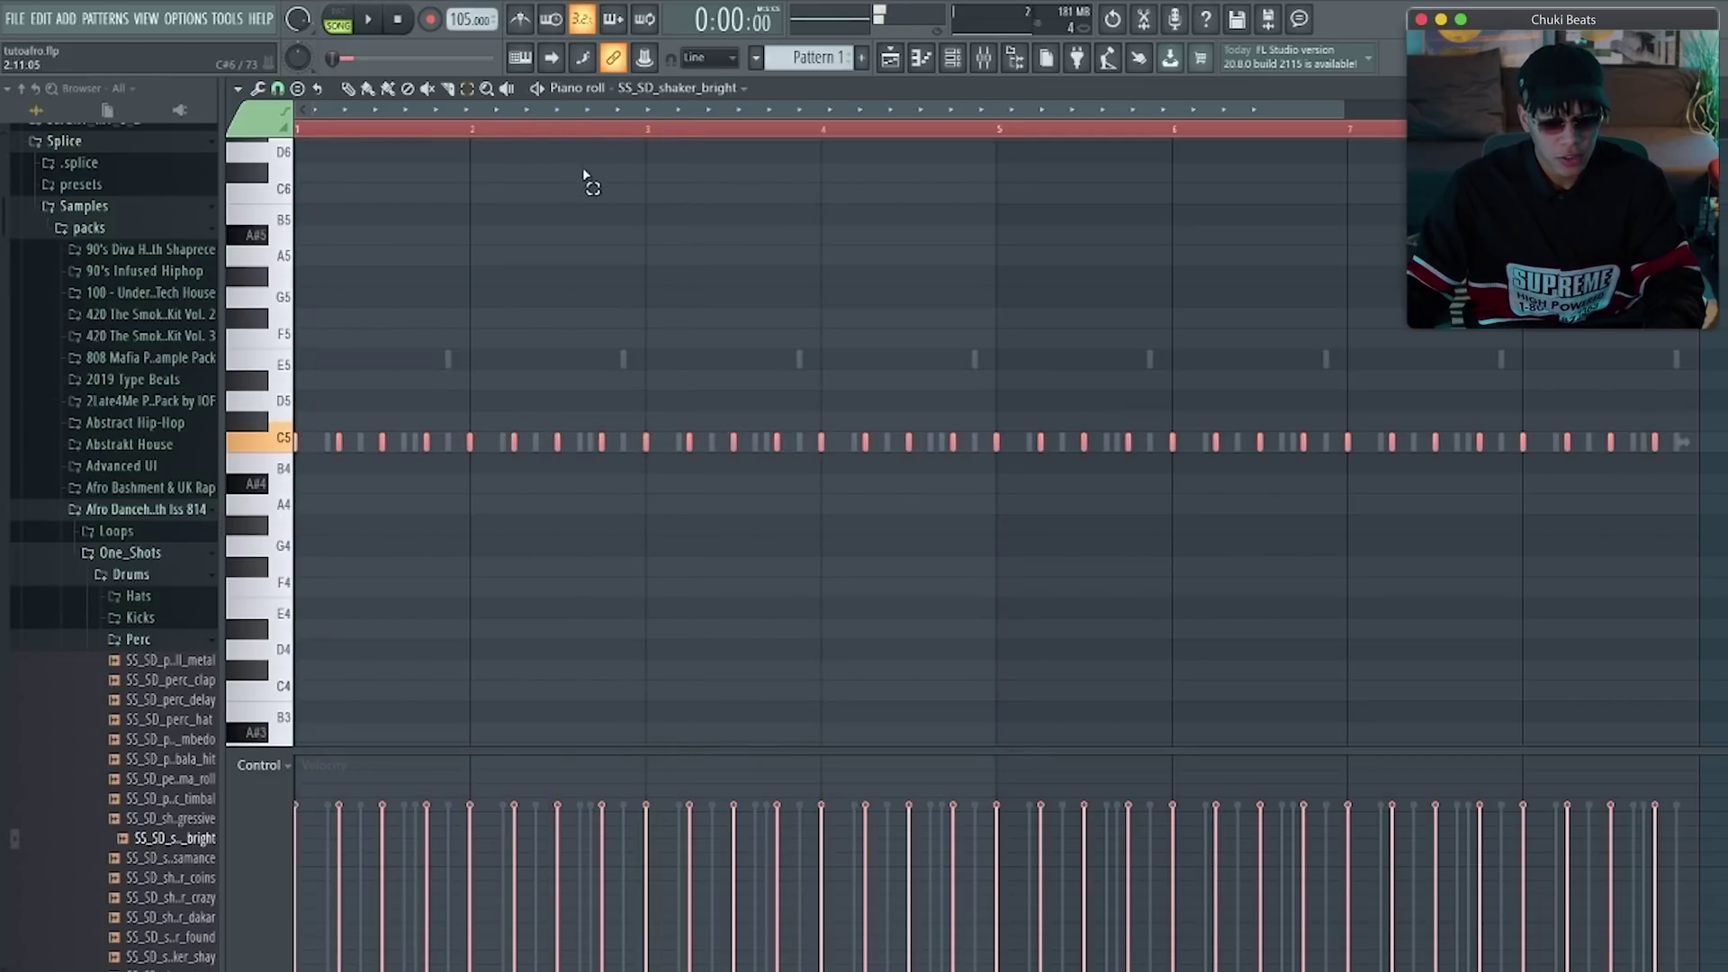
click(285, 92)
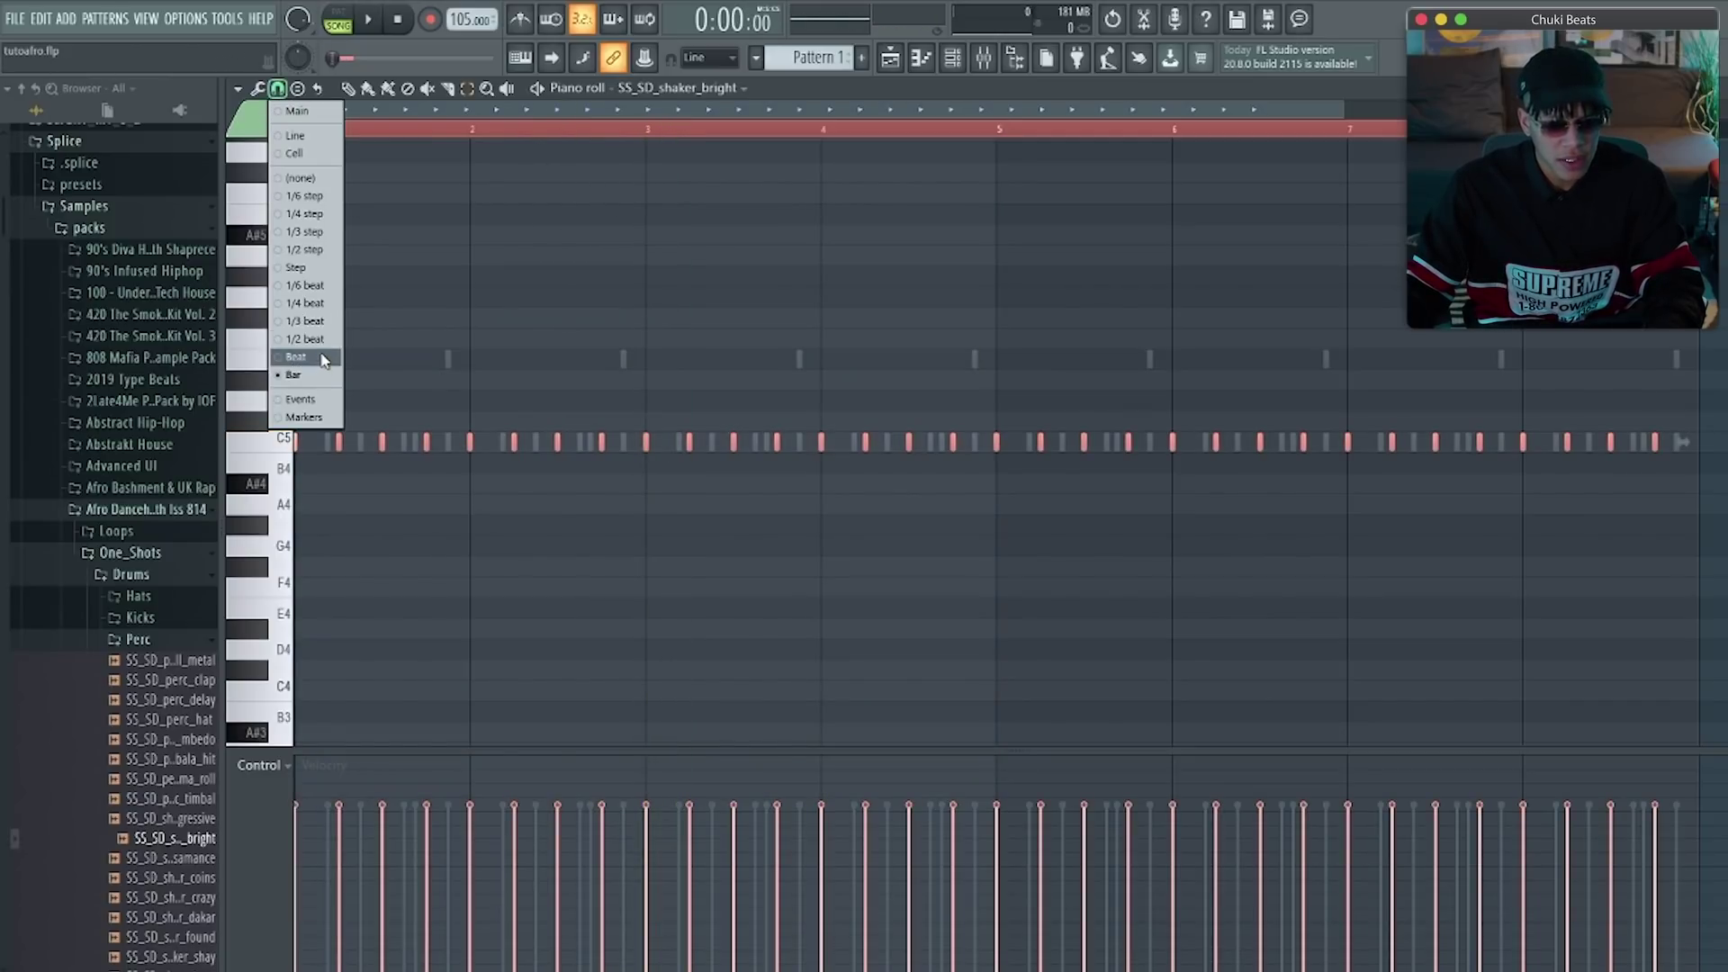
click(321, 358)
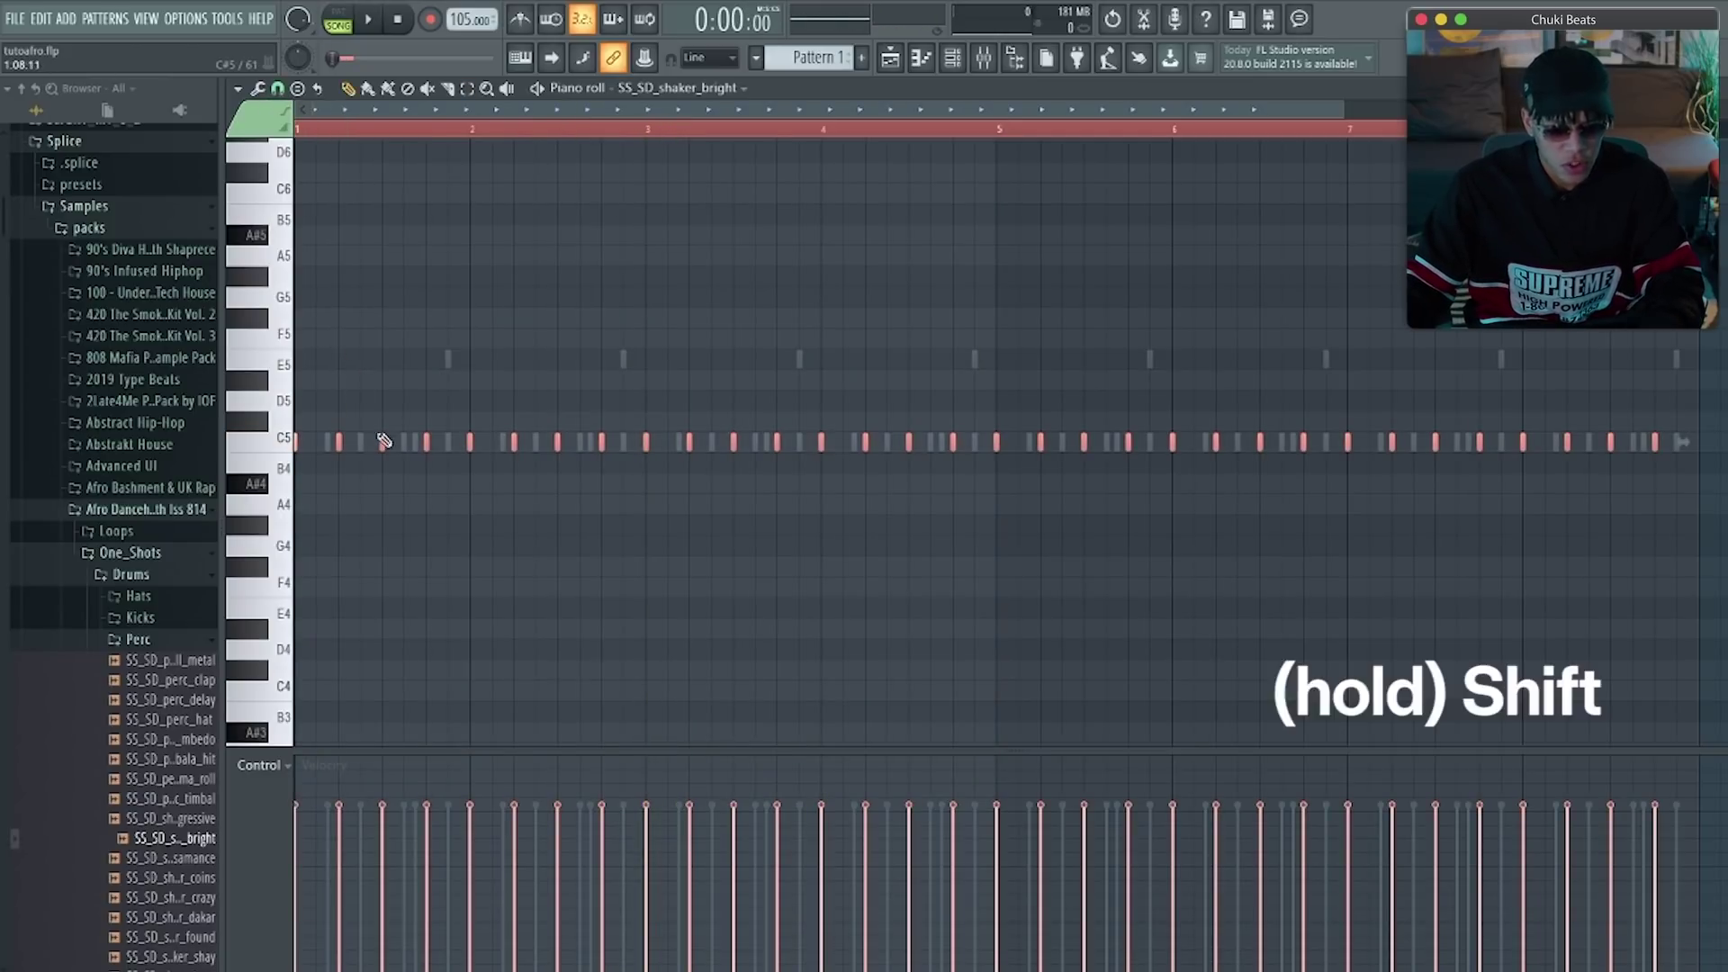
drag(382, 440, 402, 448)
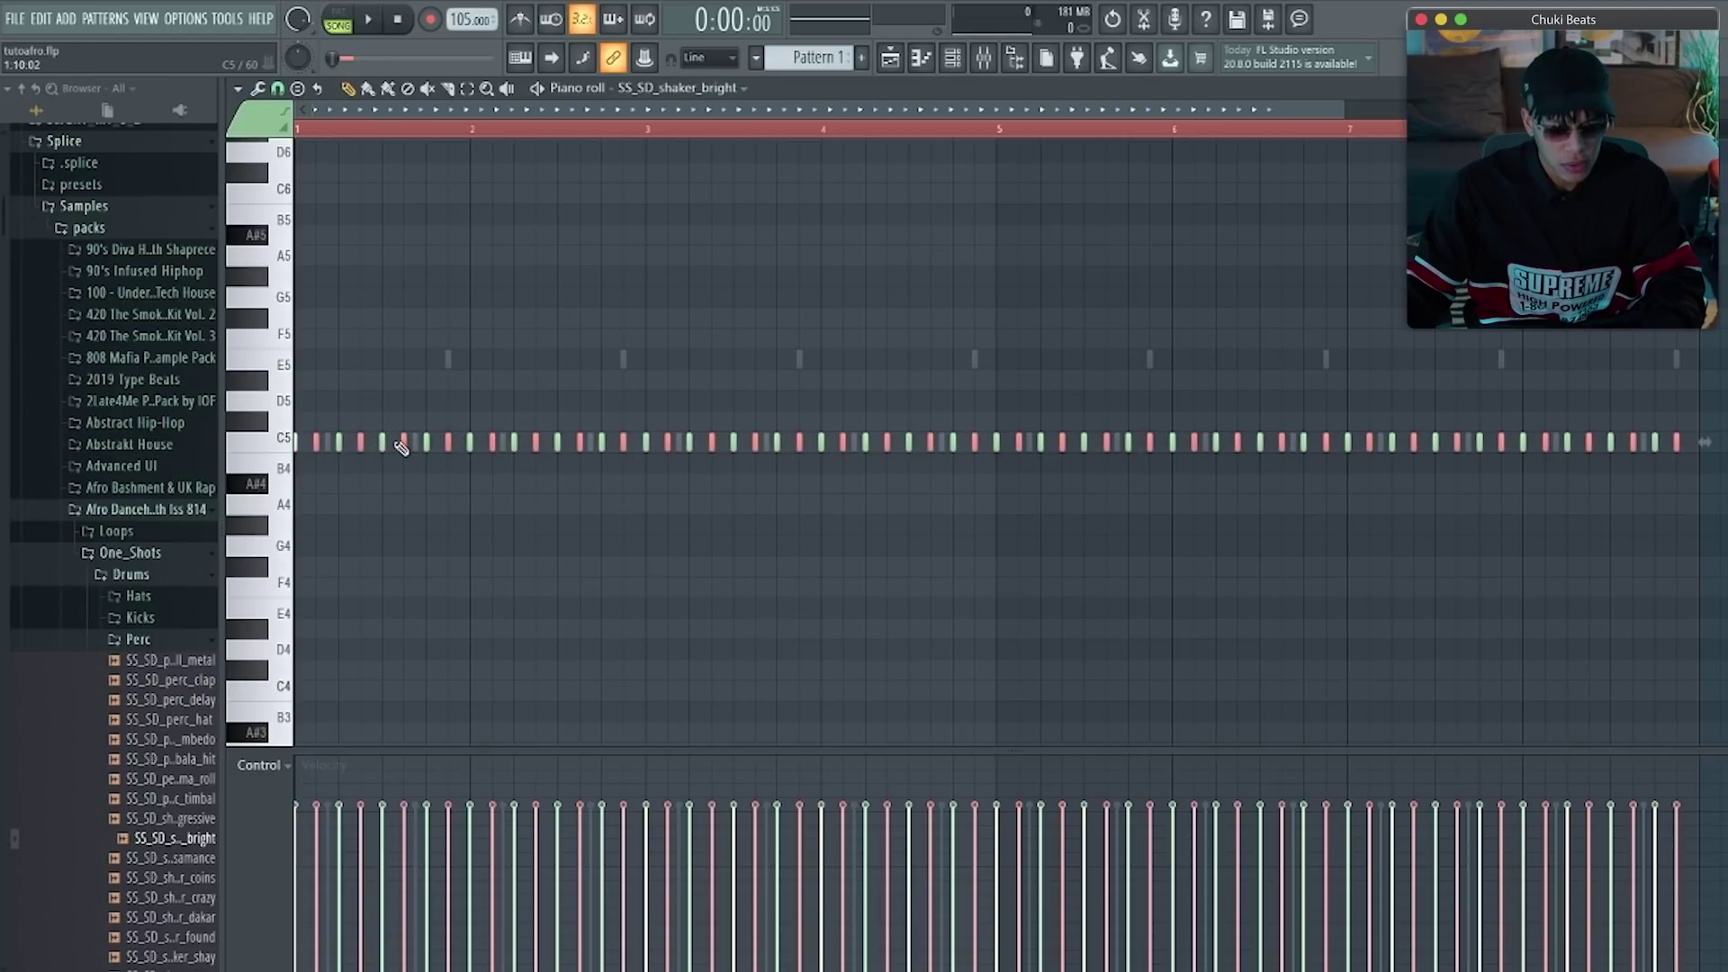
key(space)
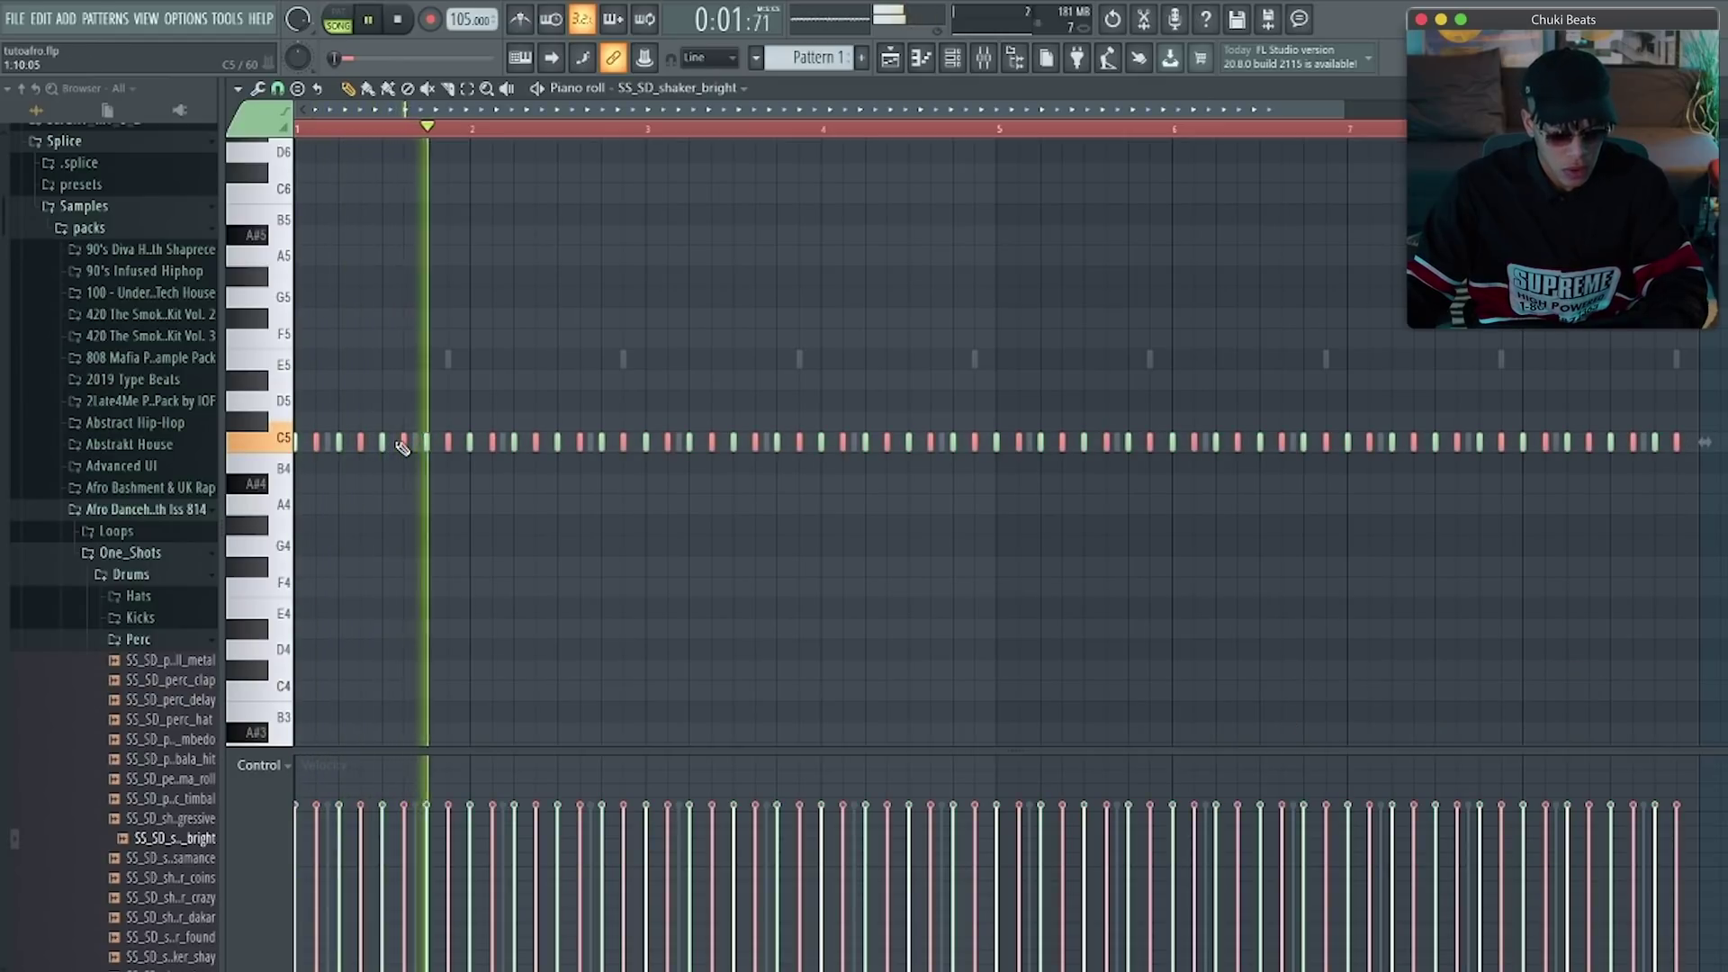
key(space)
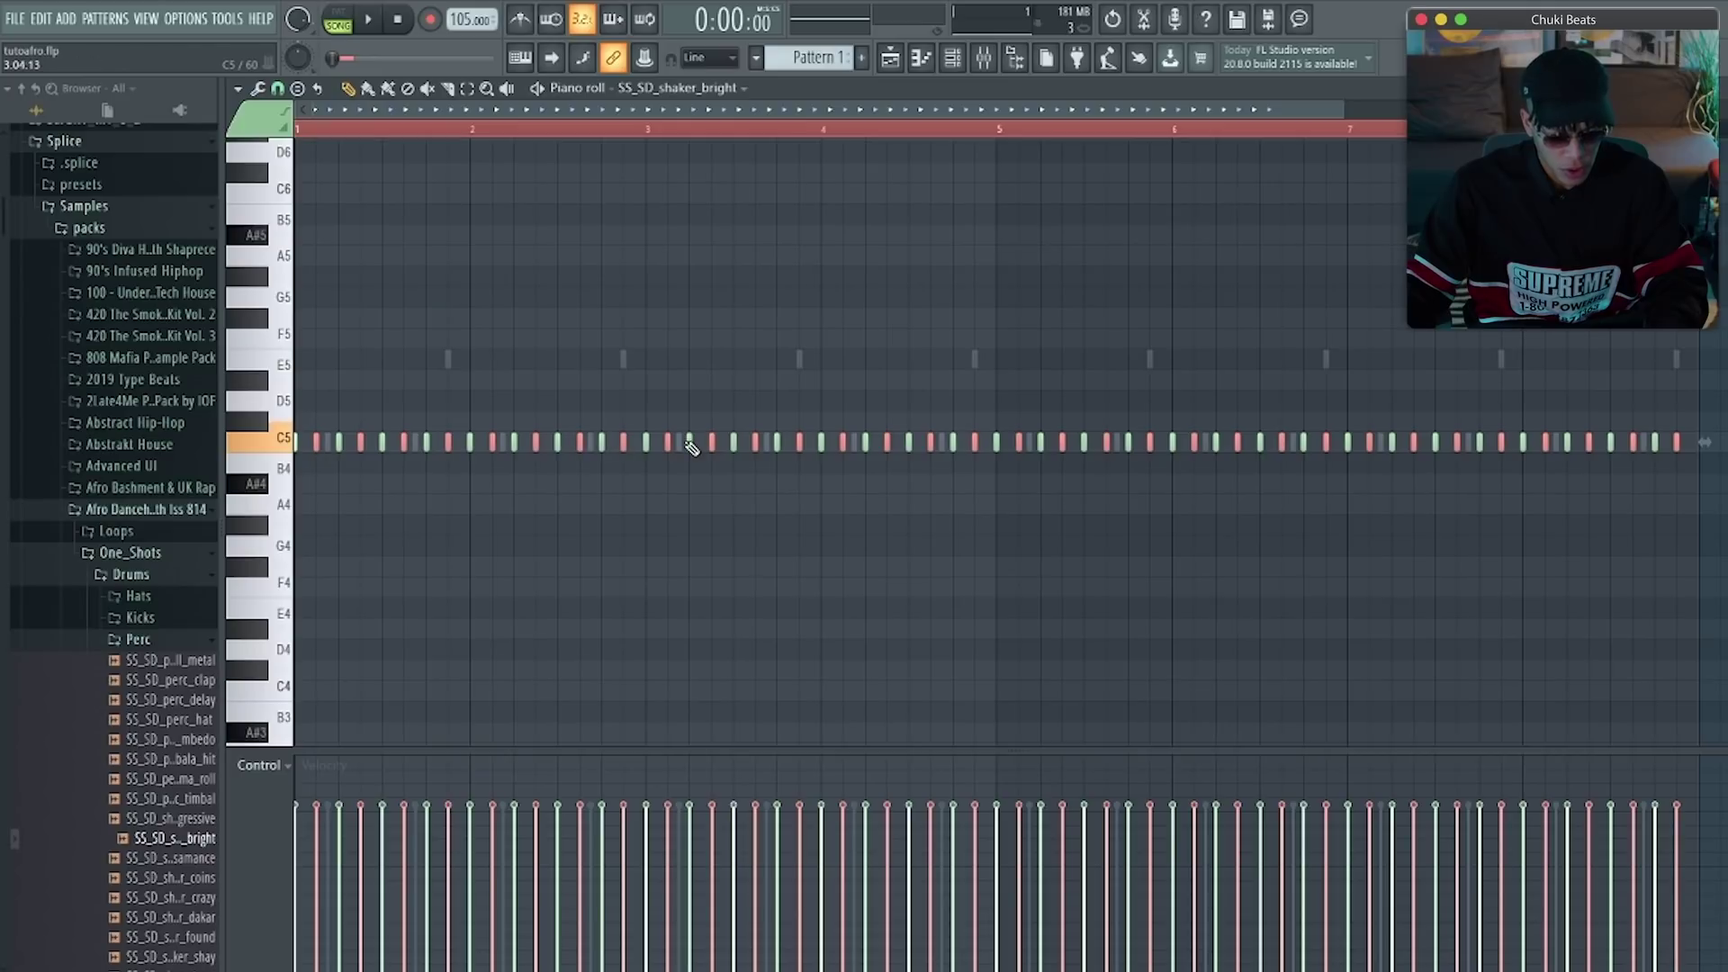
Lower the velocity of the copied half-beat shaker notes slightly with level scaling, checking it during playback
key(alt+x)
drag(982, 461, 981, 497)
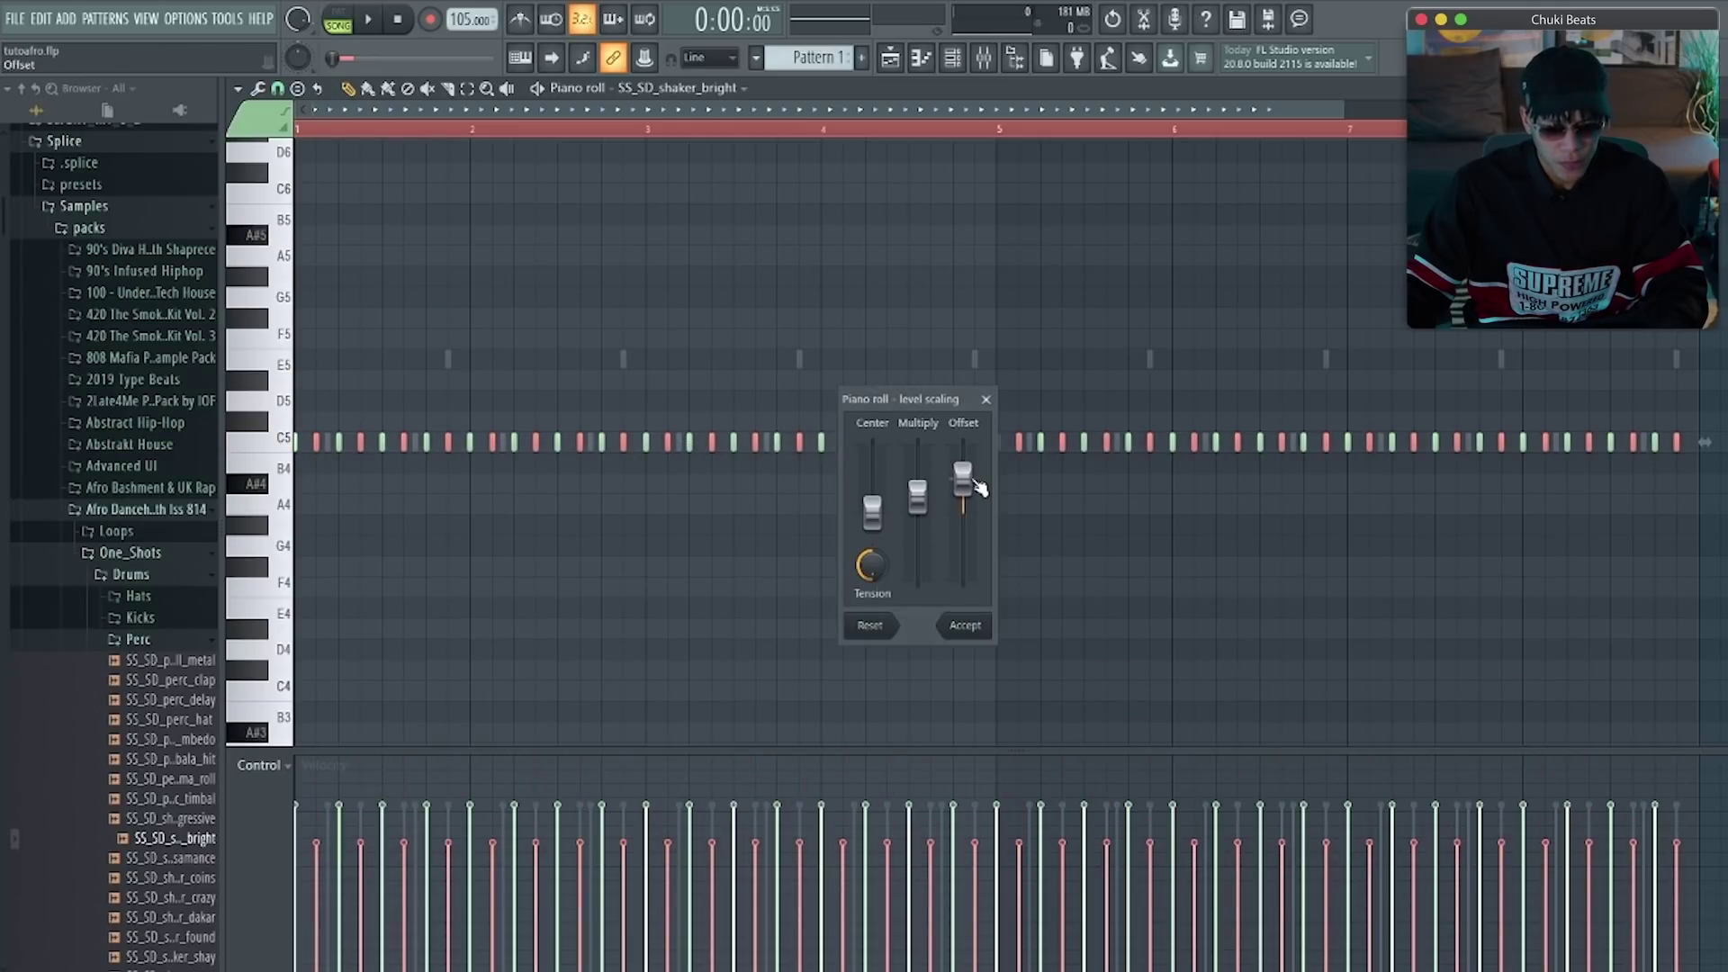
key(space)
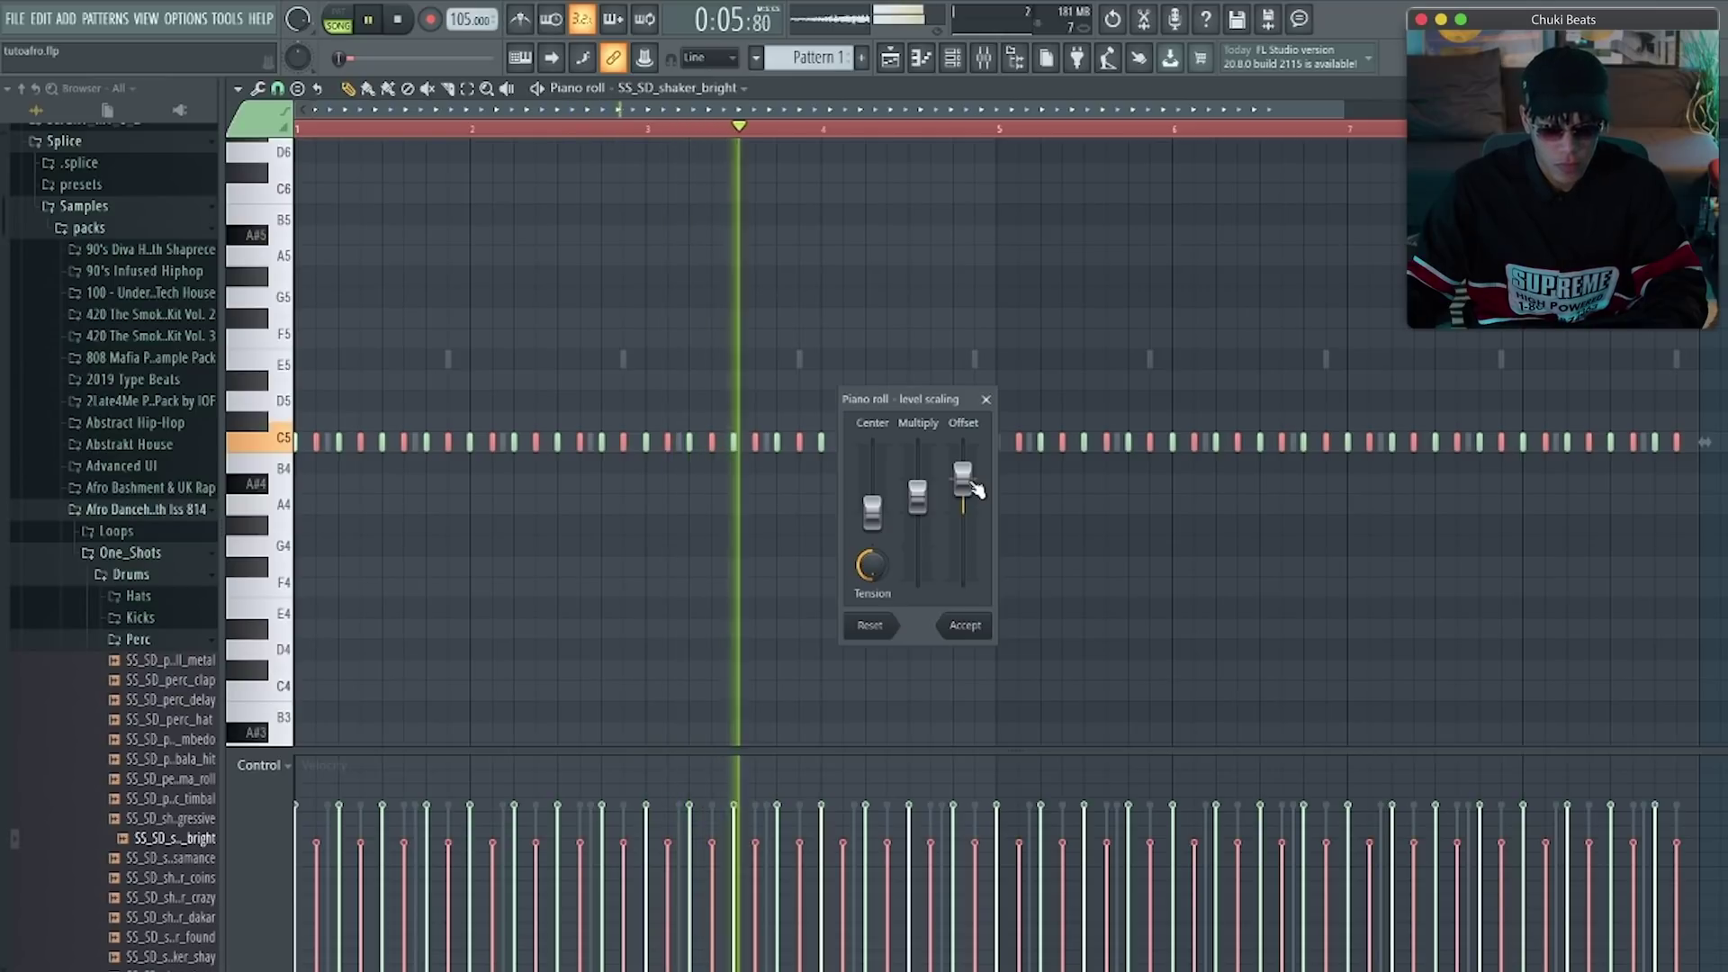
click(965, 625)
key(space)
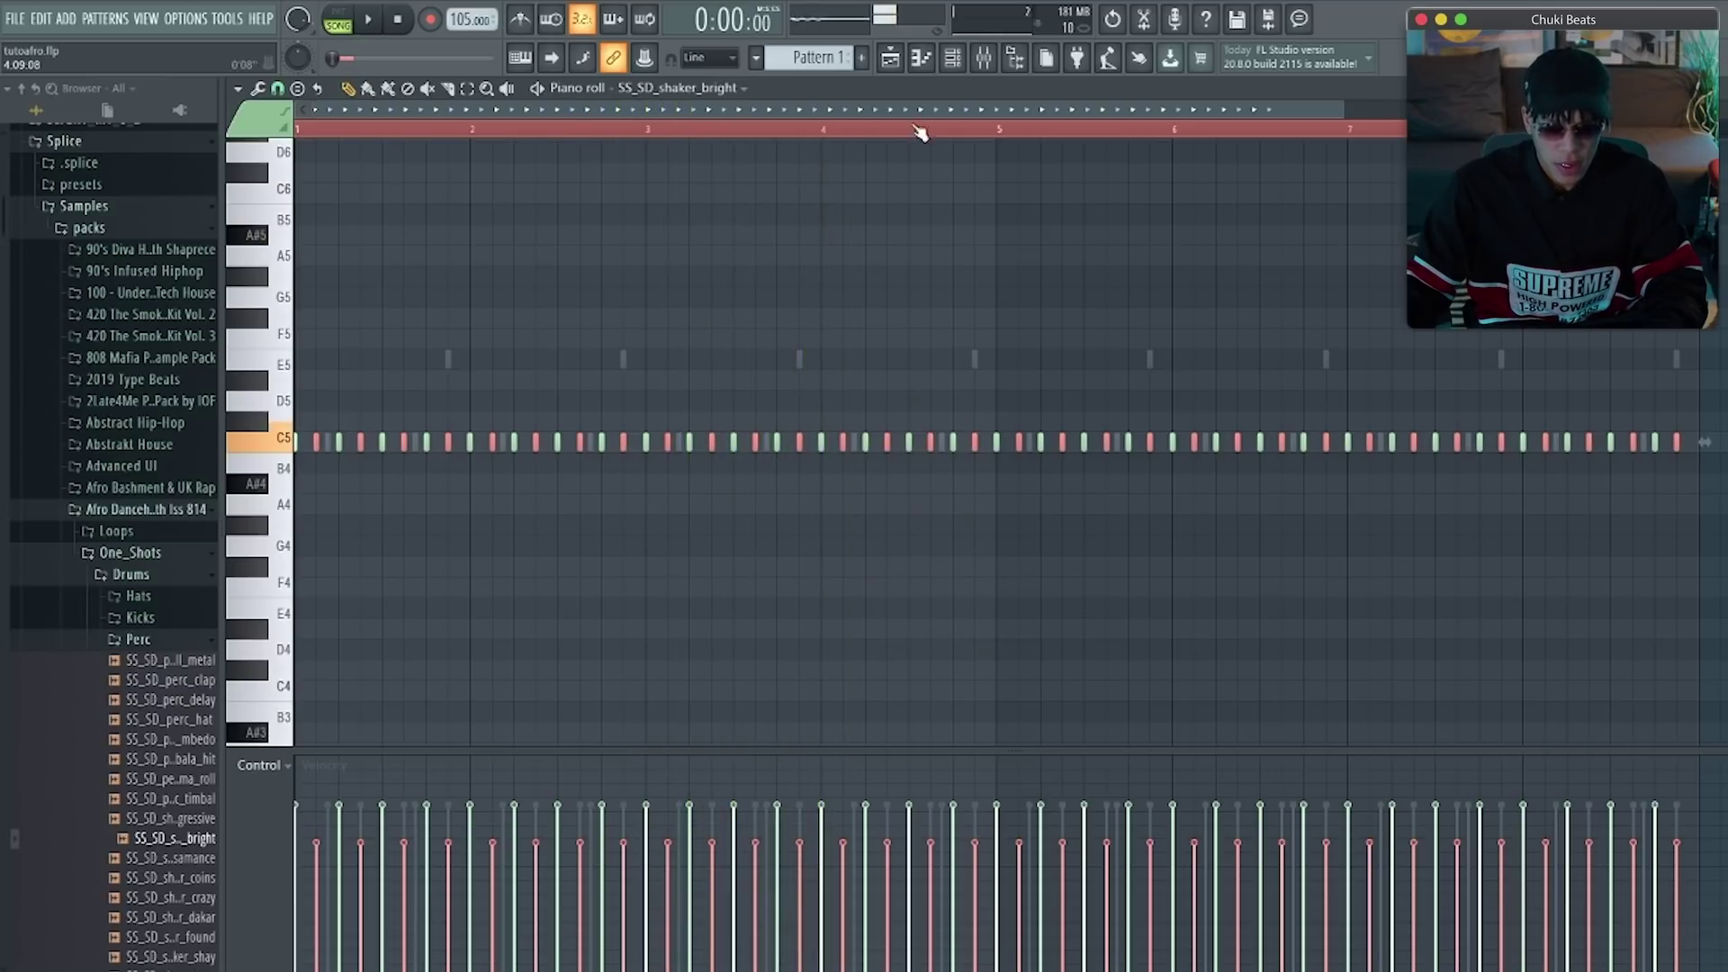
Make the SS_SD_shaker_bright channel cut itself and return to its piano roll
click(956, 63)
right_click(656, 738)
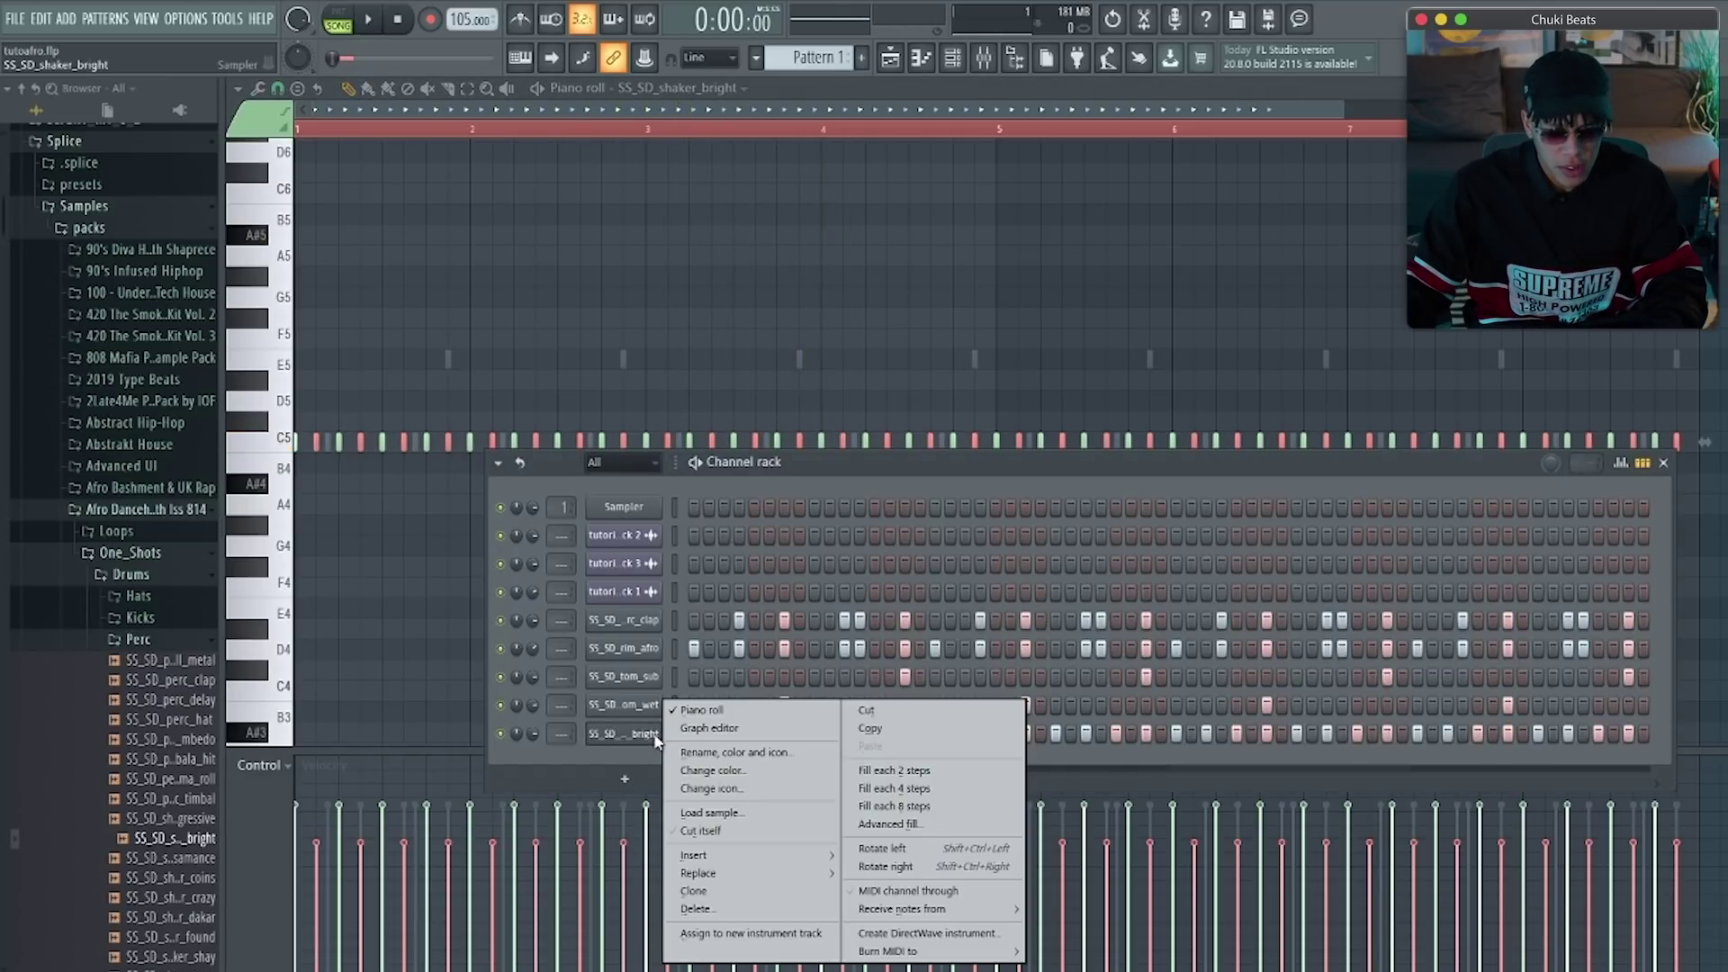
click(711, 832)
click(430, 100)
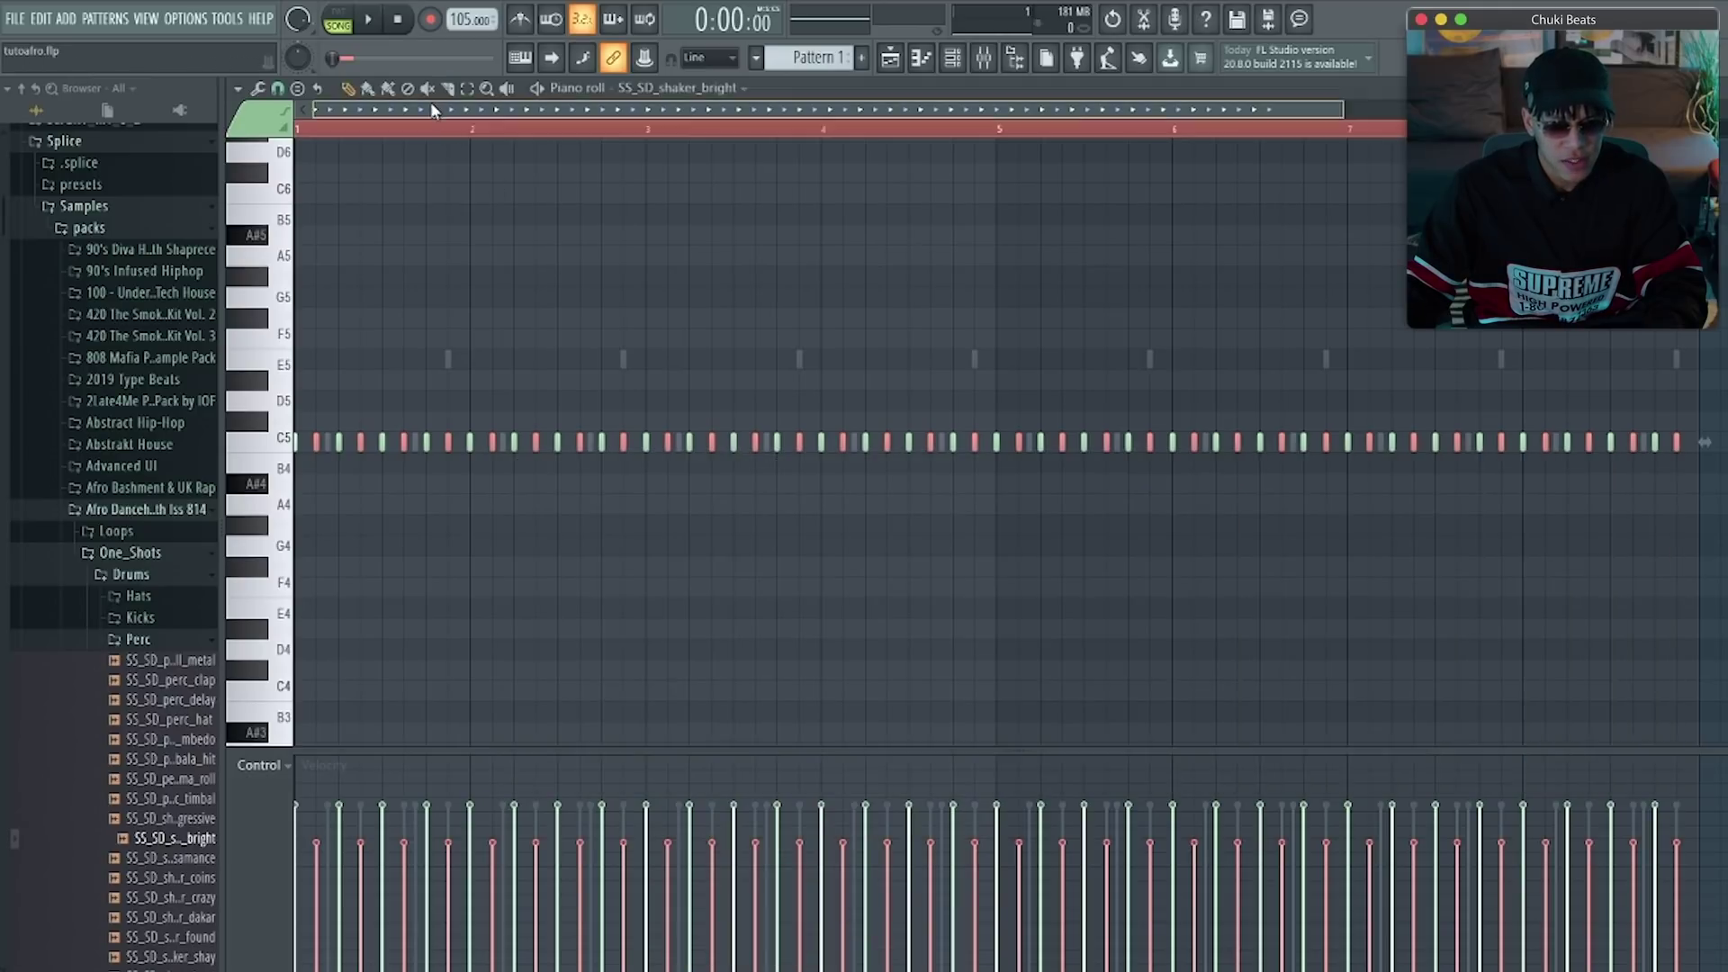
Set the snap to 1/4 beat and copy all shaker notes a quarter beat later to fill the gaps
click(277, 88)
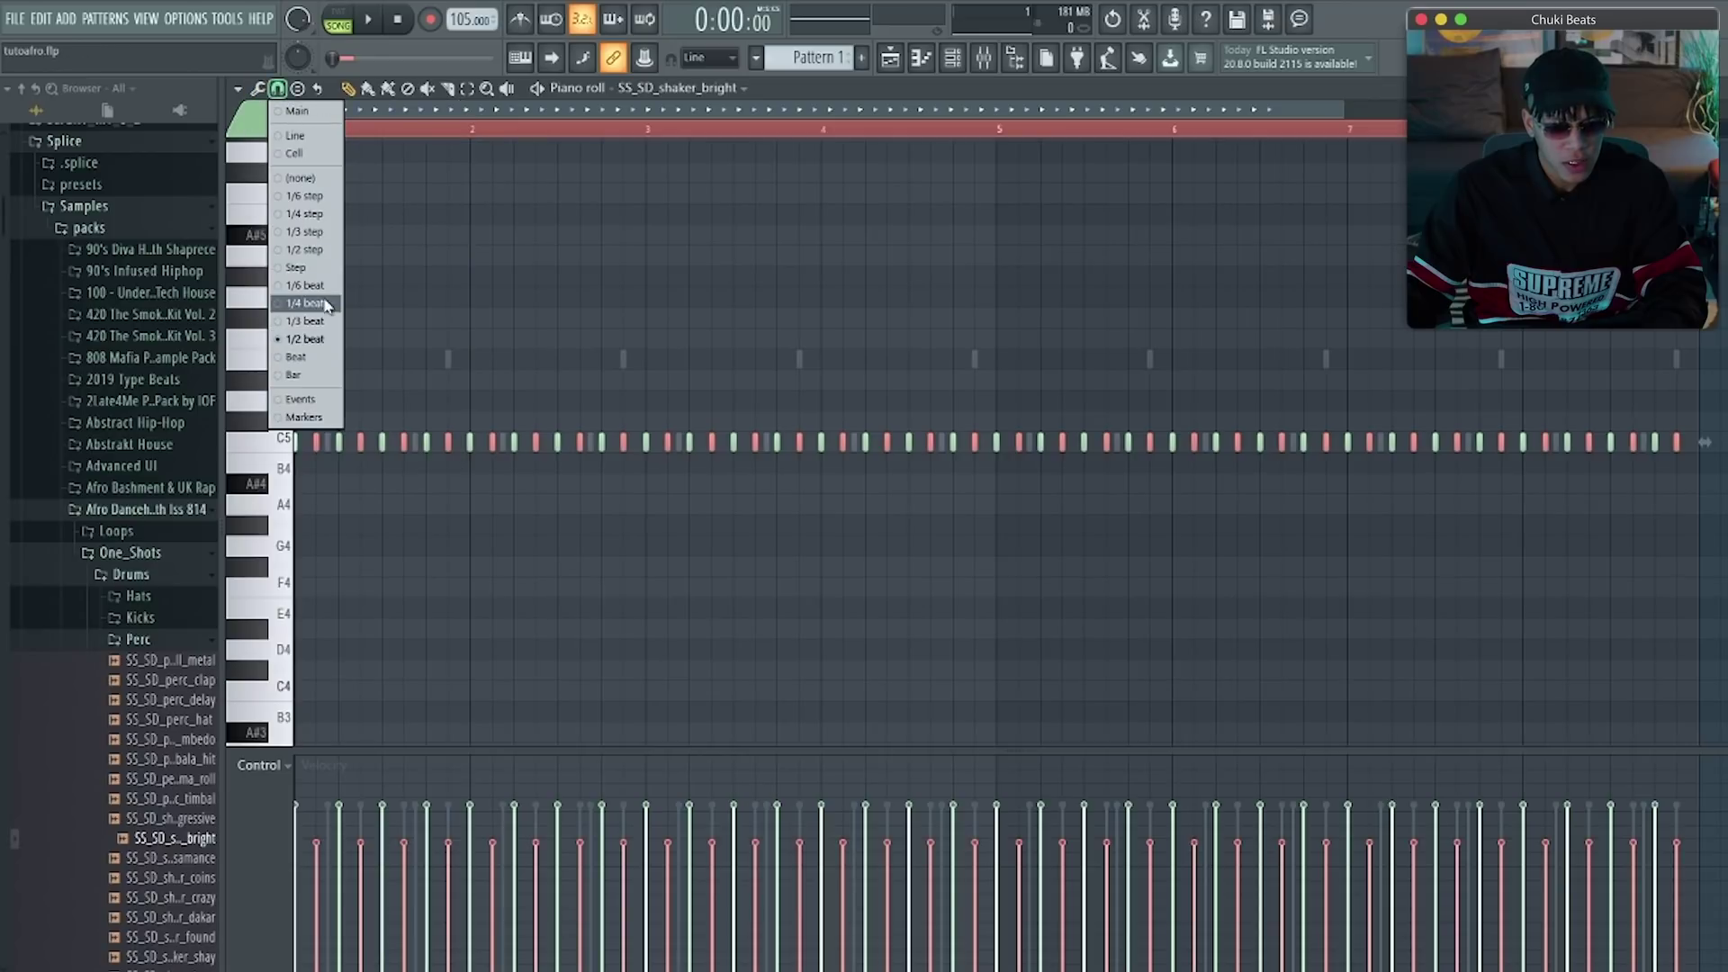
click(326, 304)
scroll(345, 416, up, 3)
key(ctrl+a)
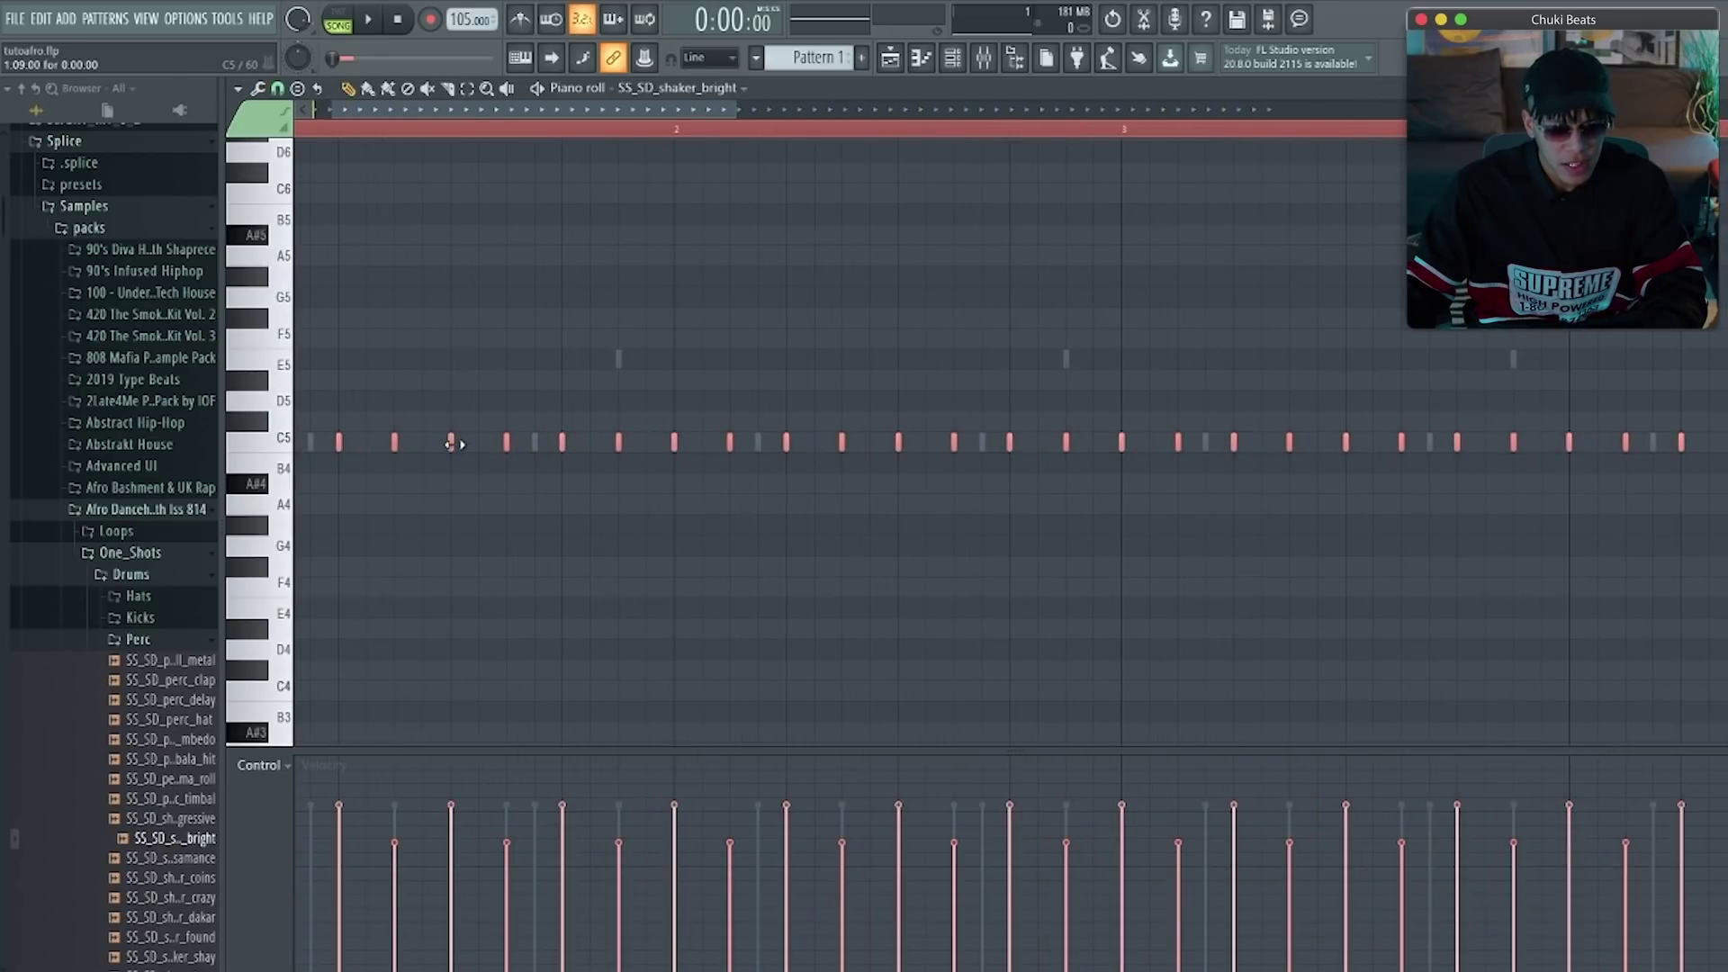
drag(451, 440, 470, 439)
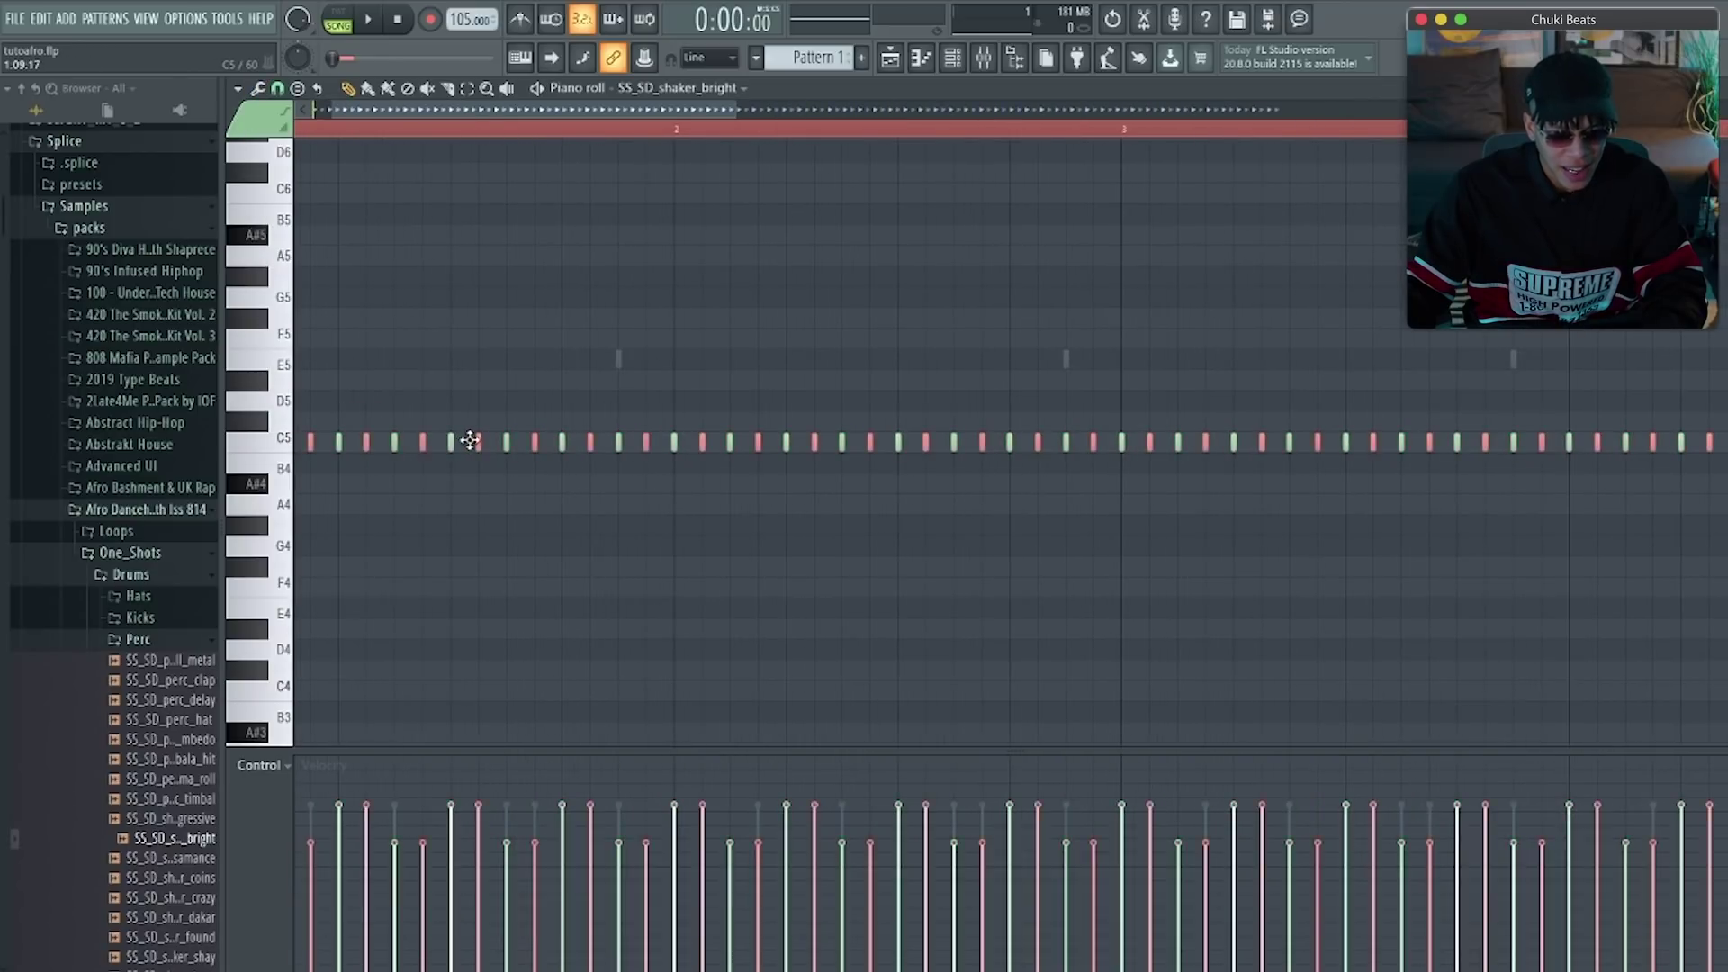
Lower the velocity of the quarter-beat shaker copies well below the others with level scaling, and play the pattern
key(alt+x)
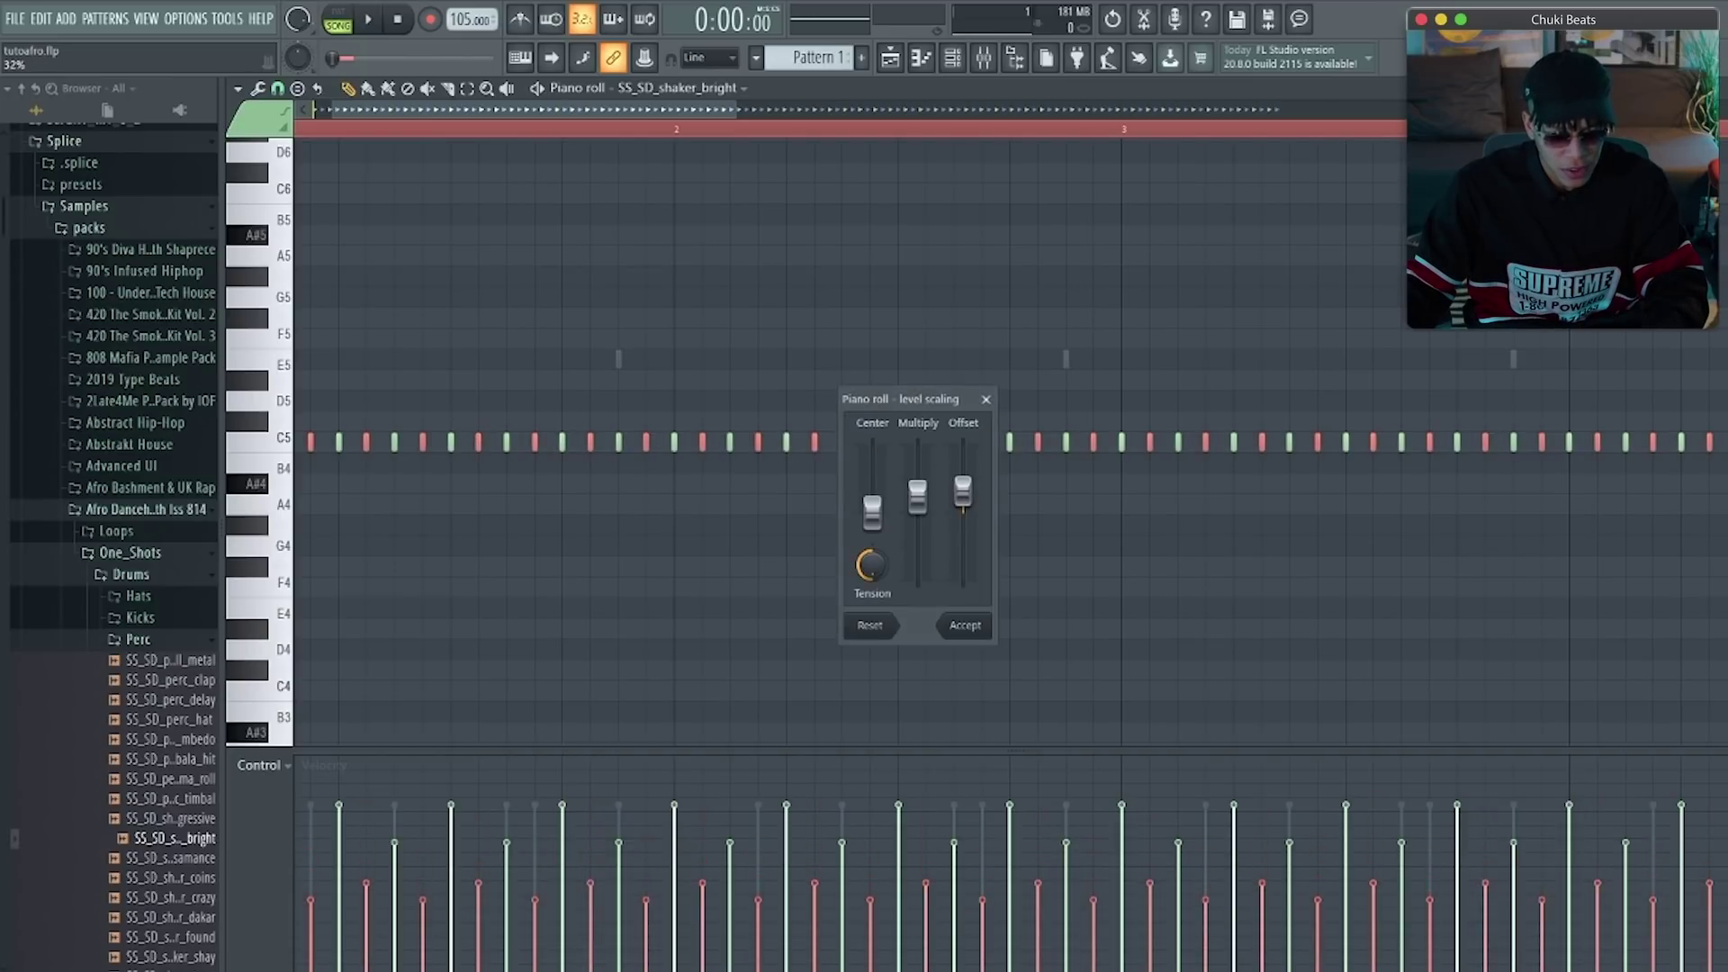
click(967, 624)
key(space)
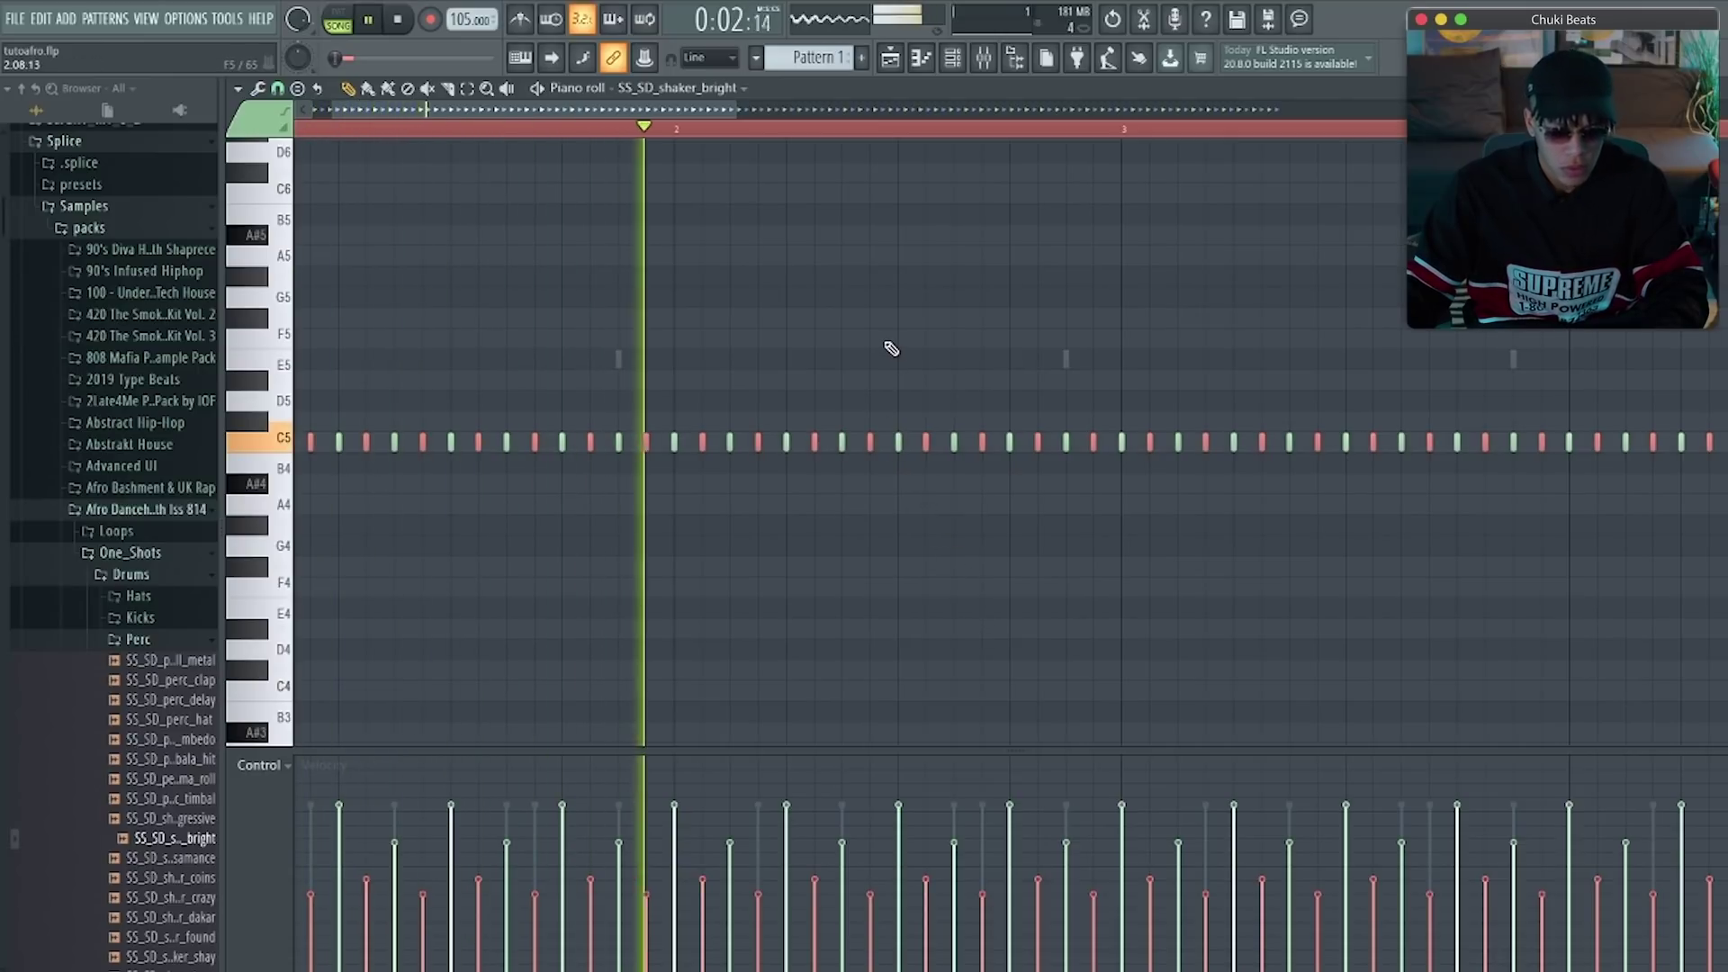
scroll(896, 381, down, 2)
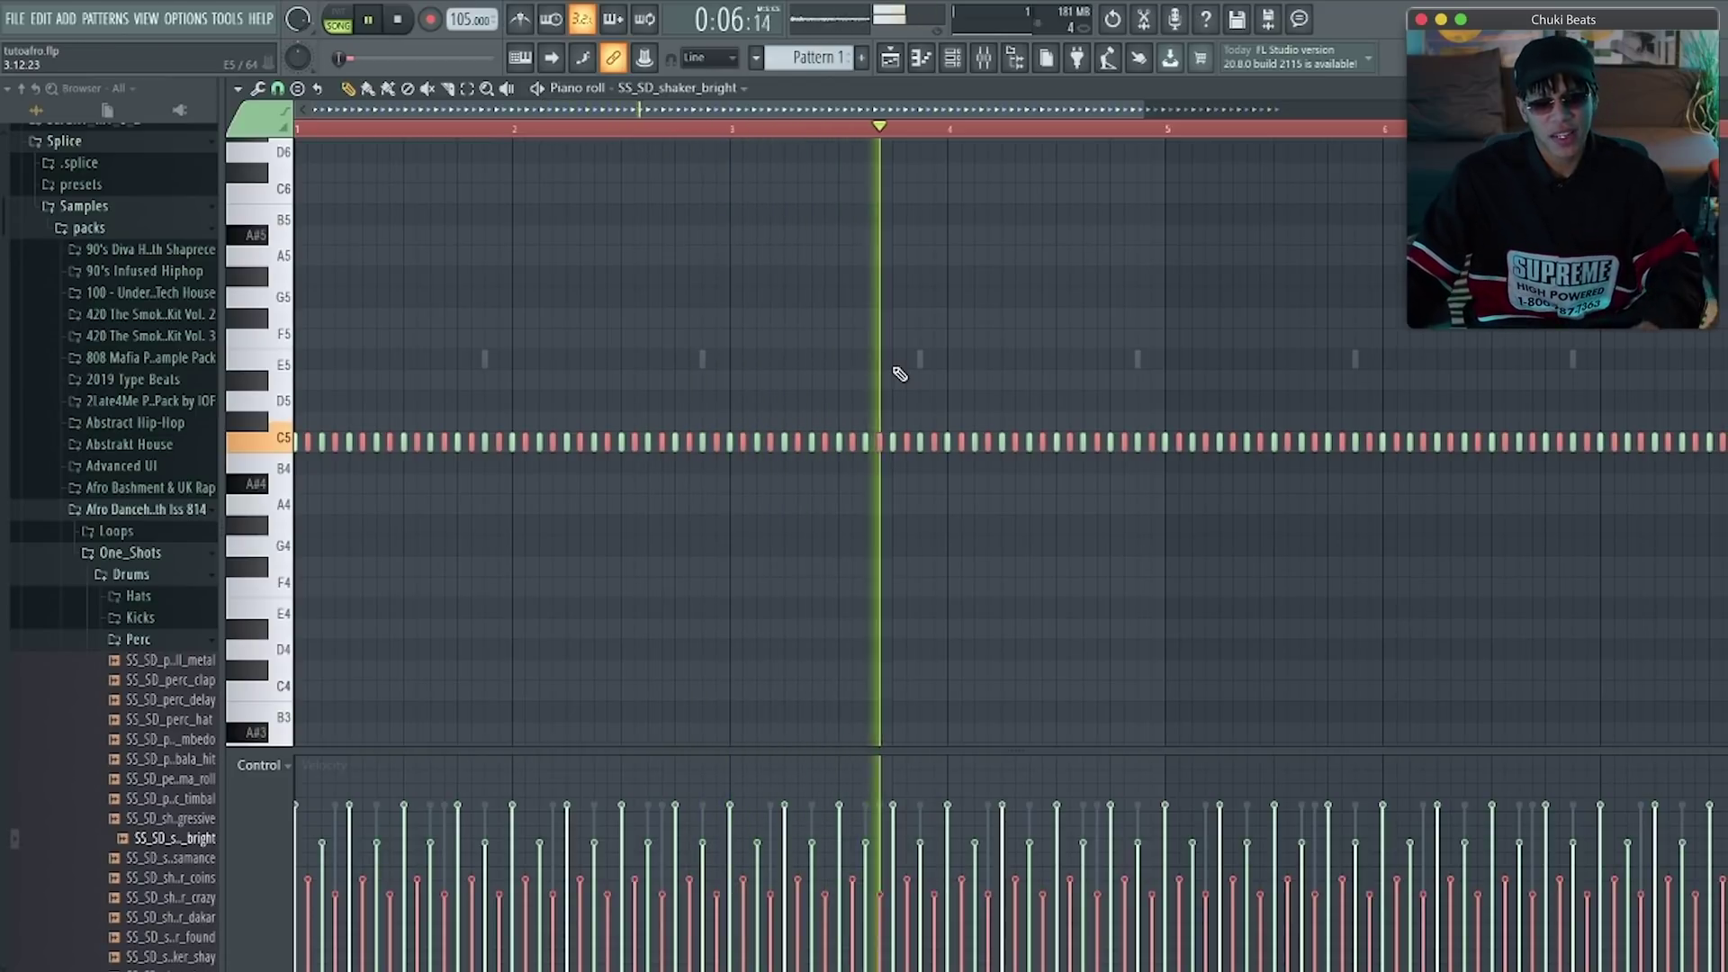
key(space)
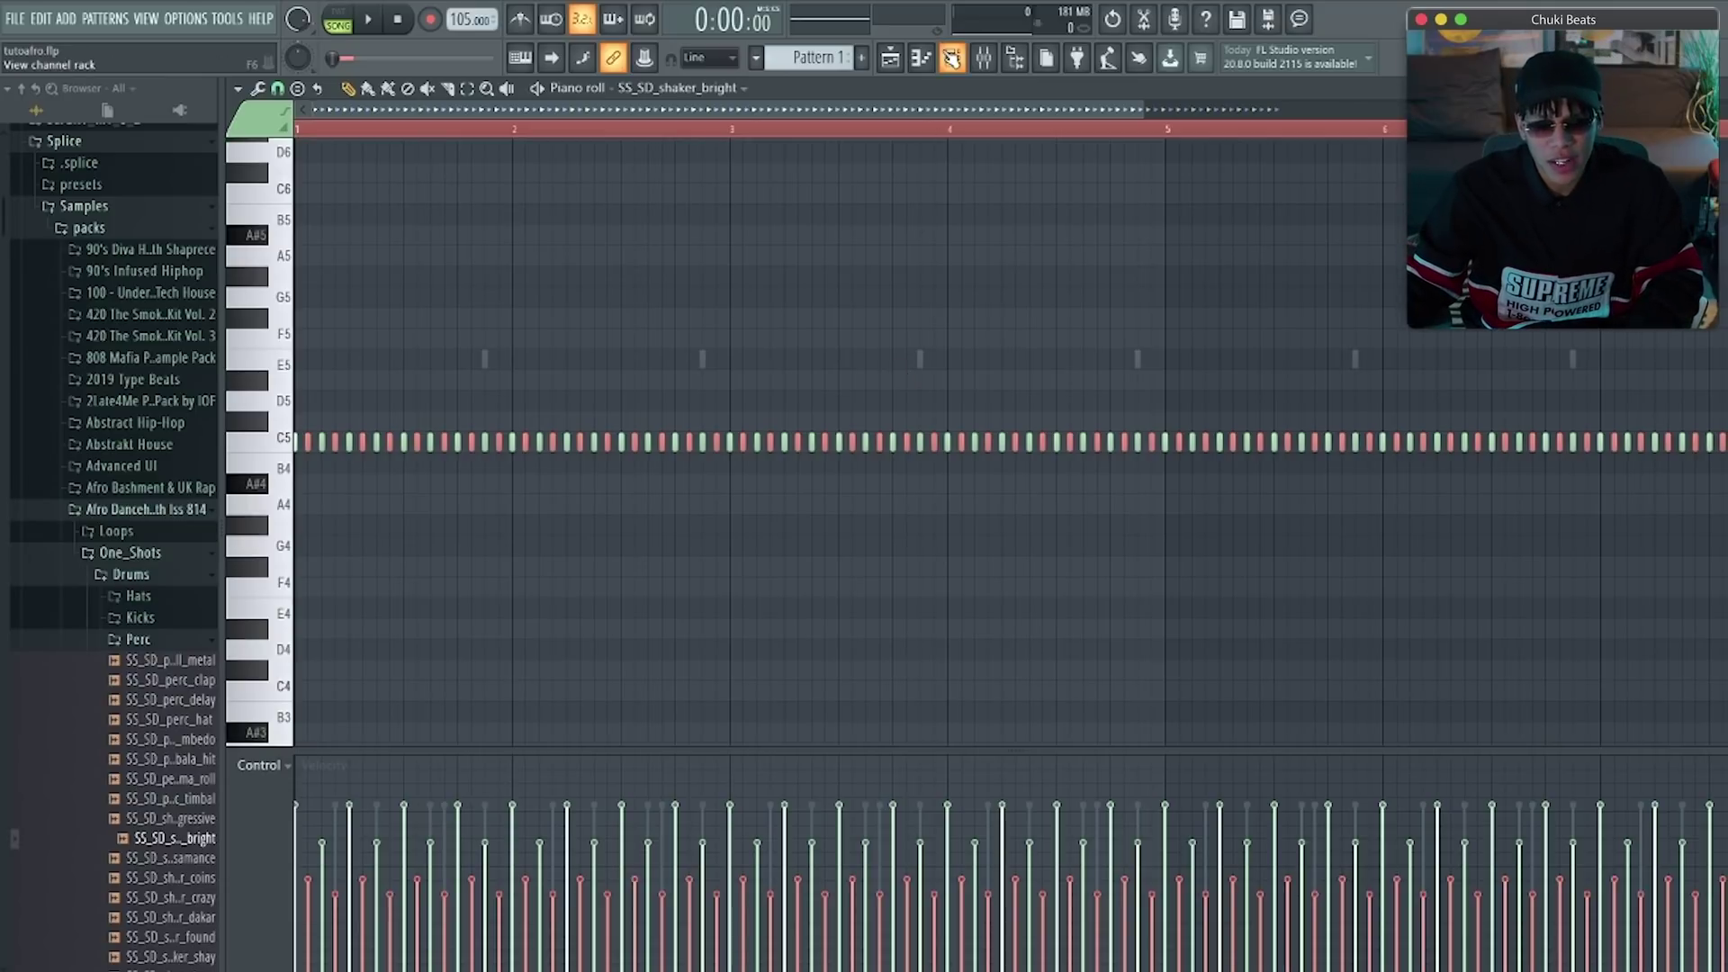
Open the shaker sample in the audio editor, delete its tail from 0.257 to the end, and load the trimmed sample into the channel
click(952, 56)
click(652, 733)
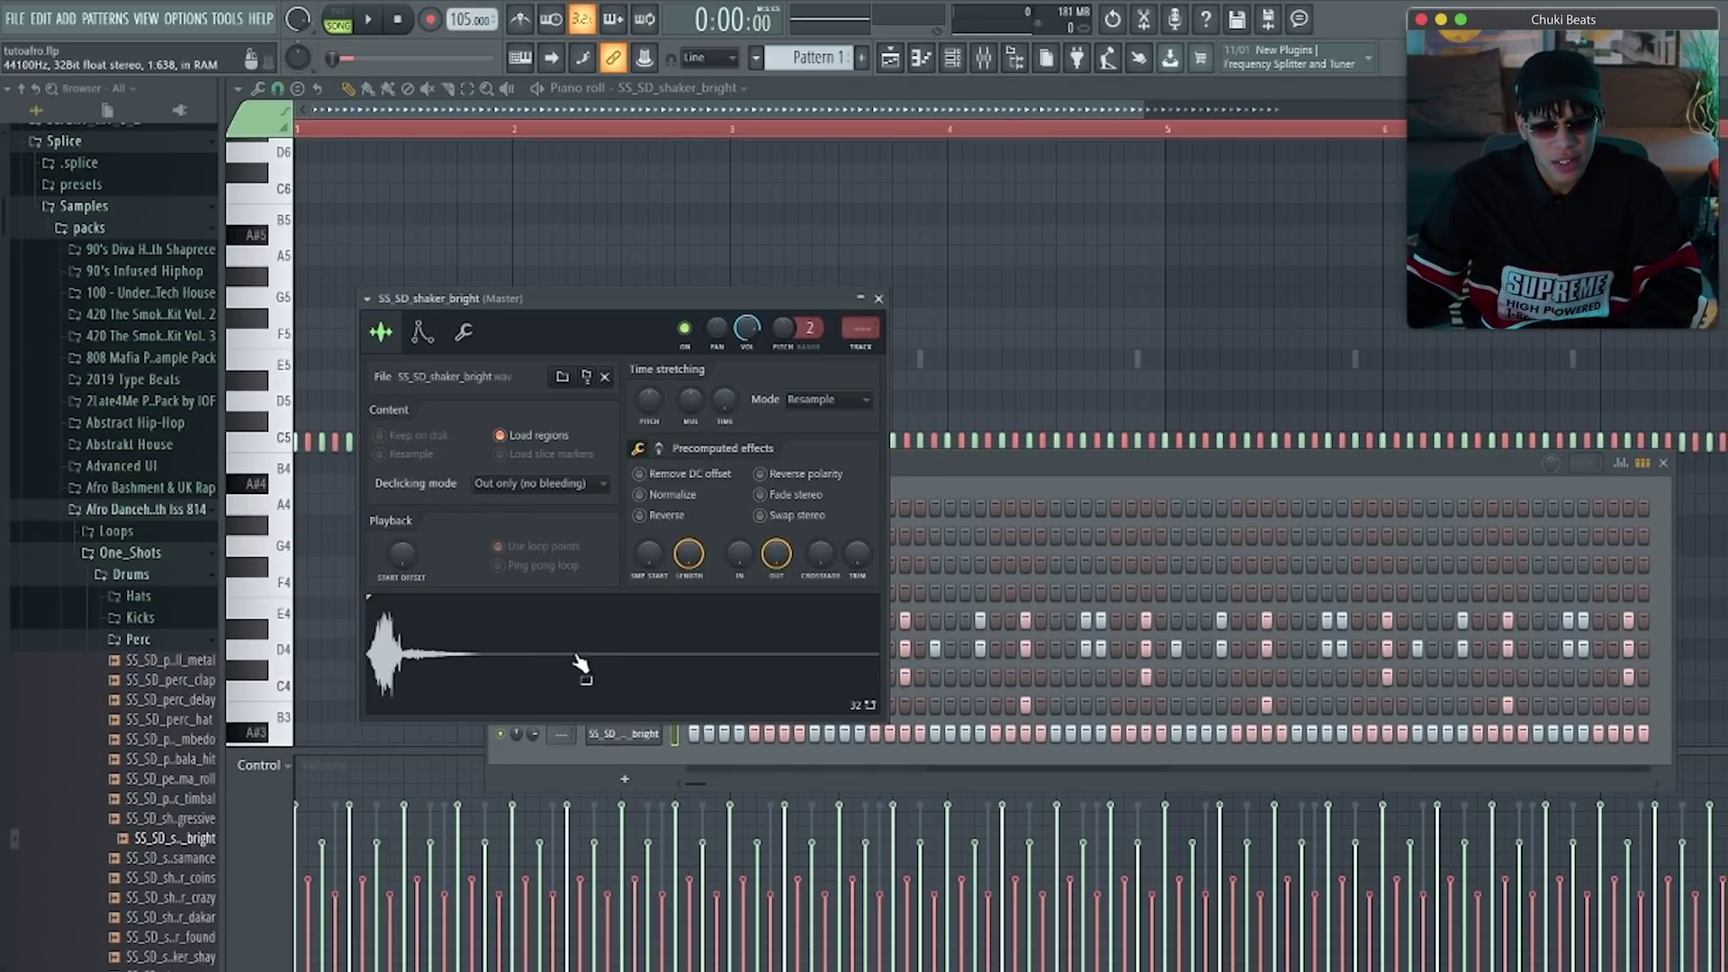
right_click(636, 654)
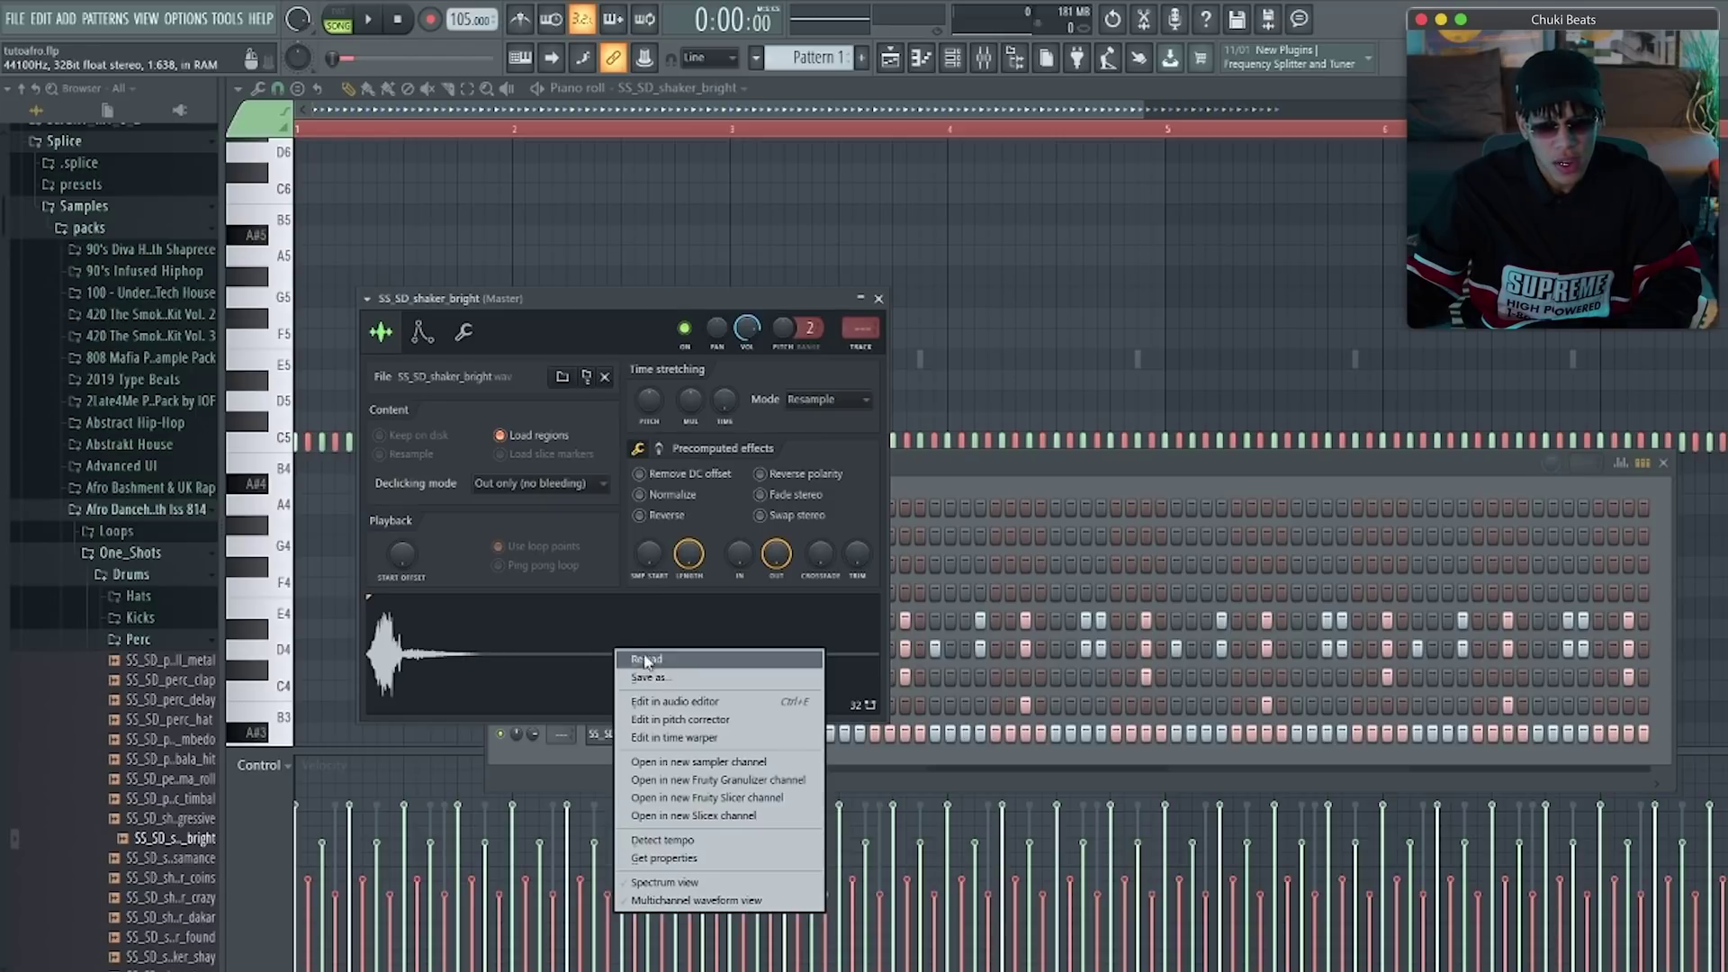
click(684, 703)
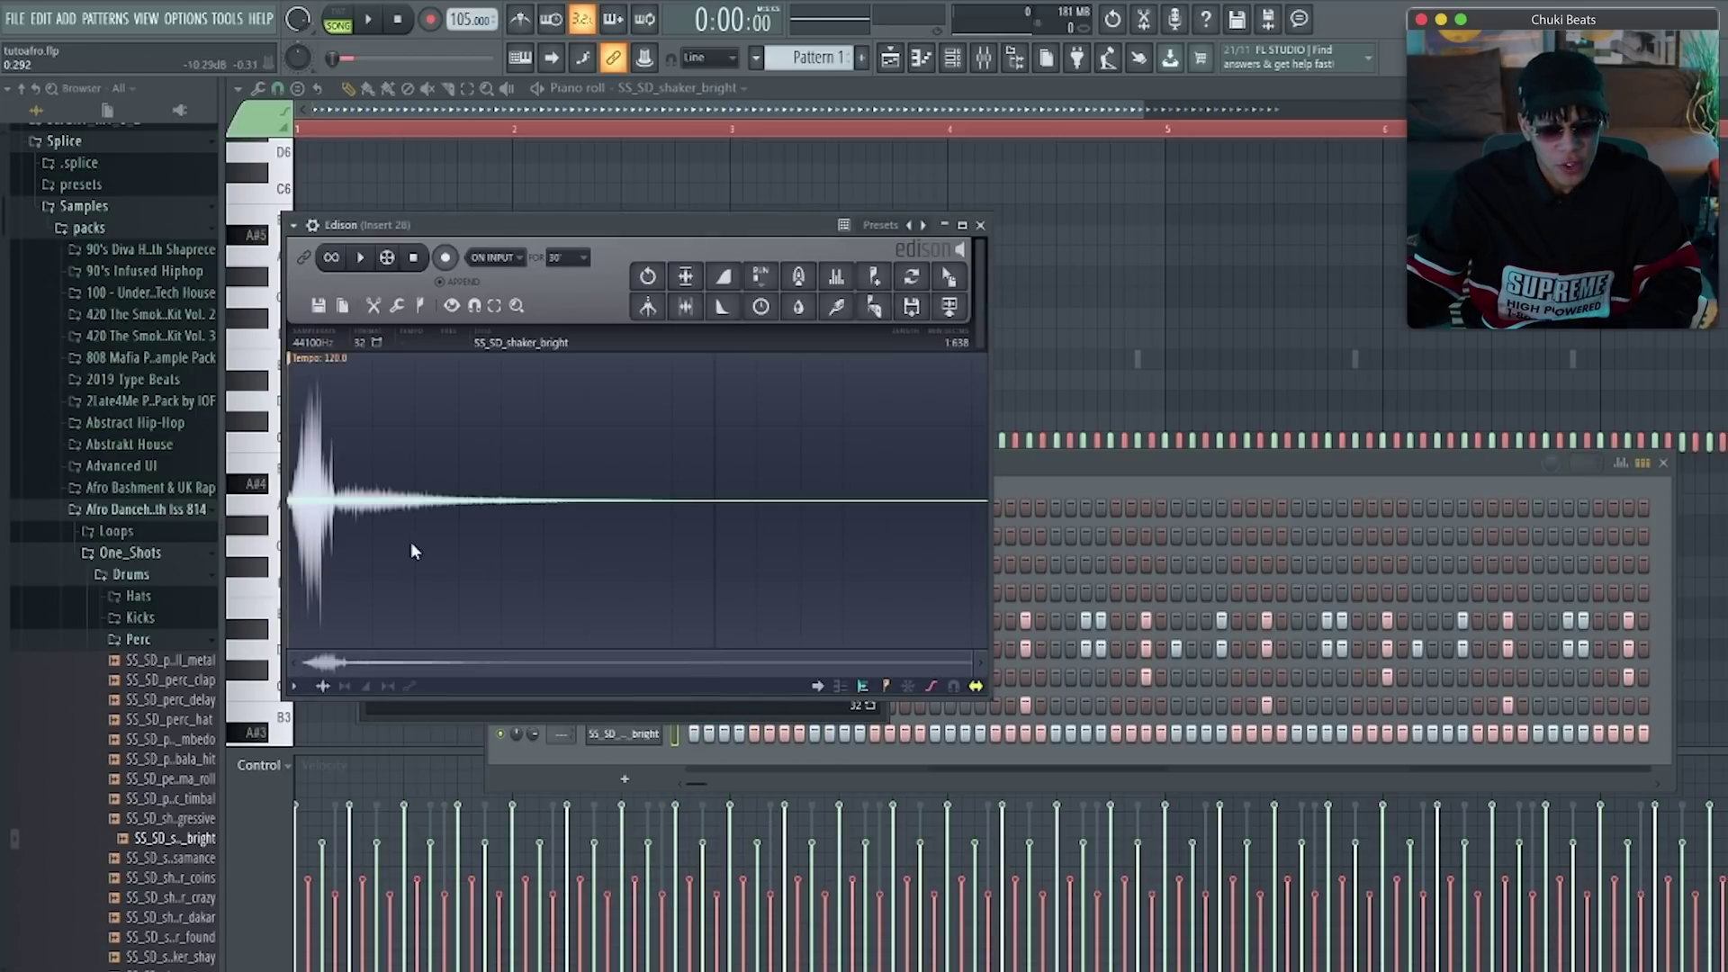
drag(399, 506, 635, 507)
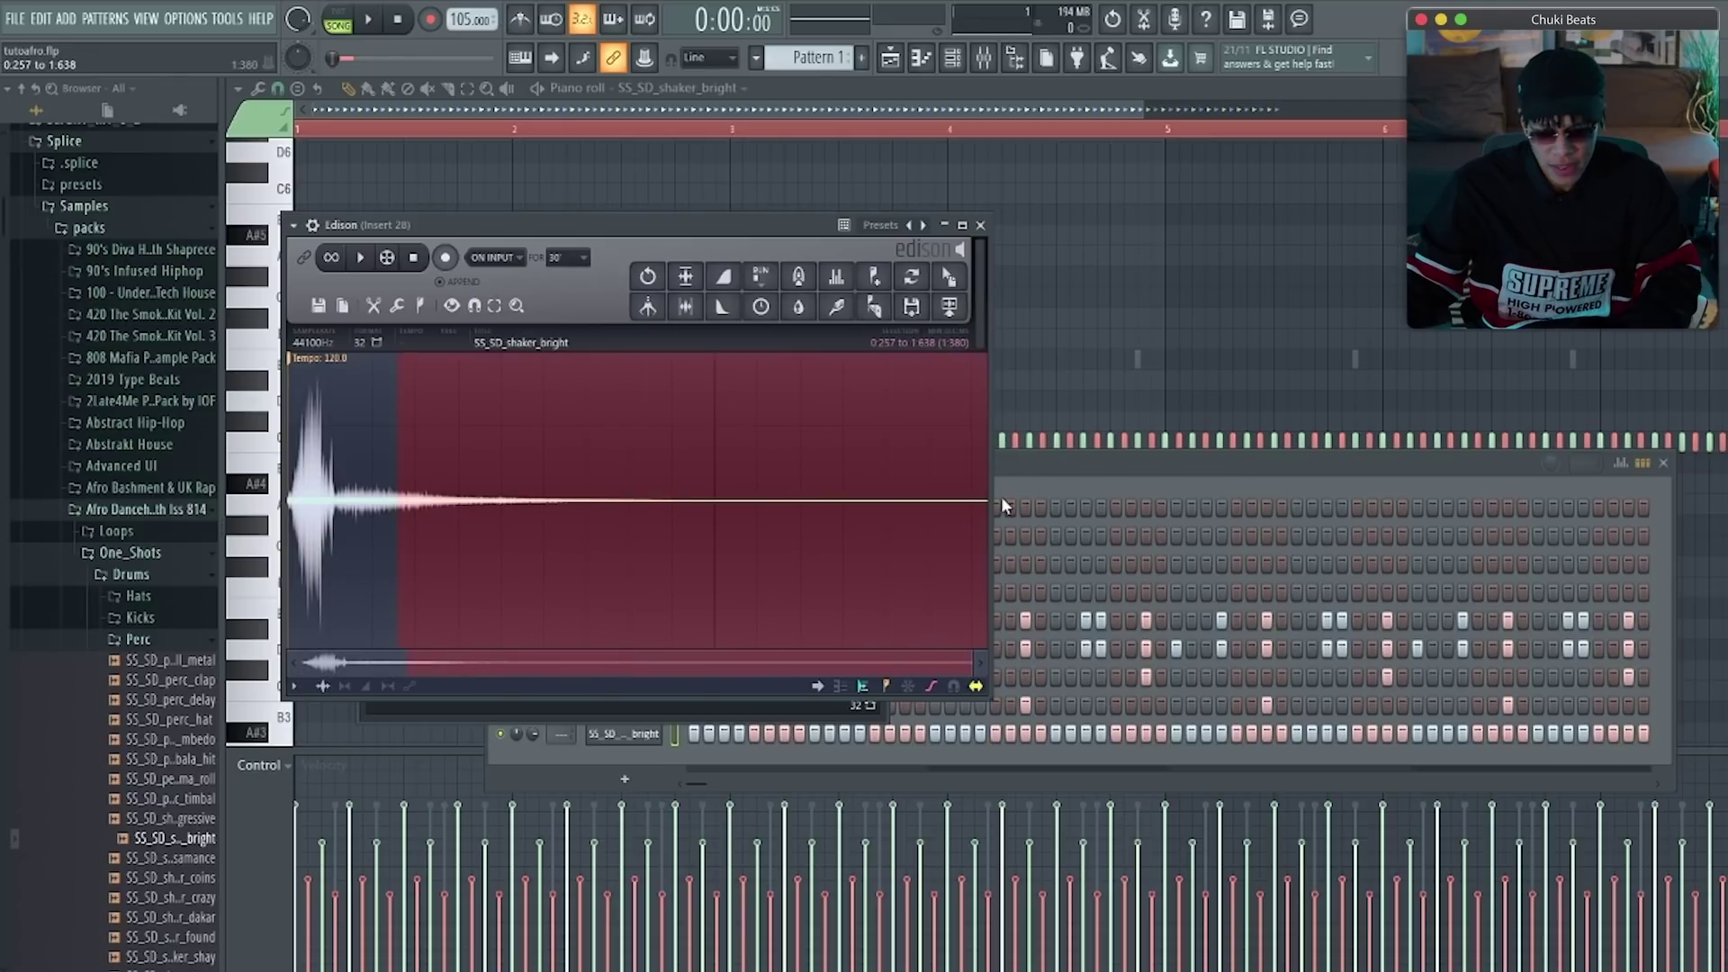
key(Delete)
drag(950, 287, 652, 682)
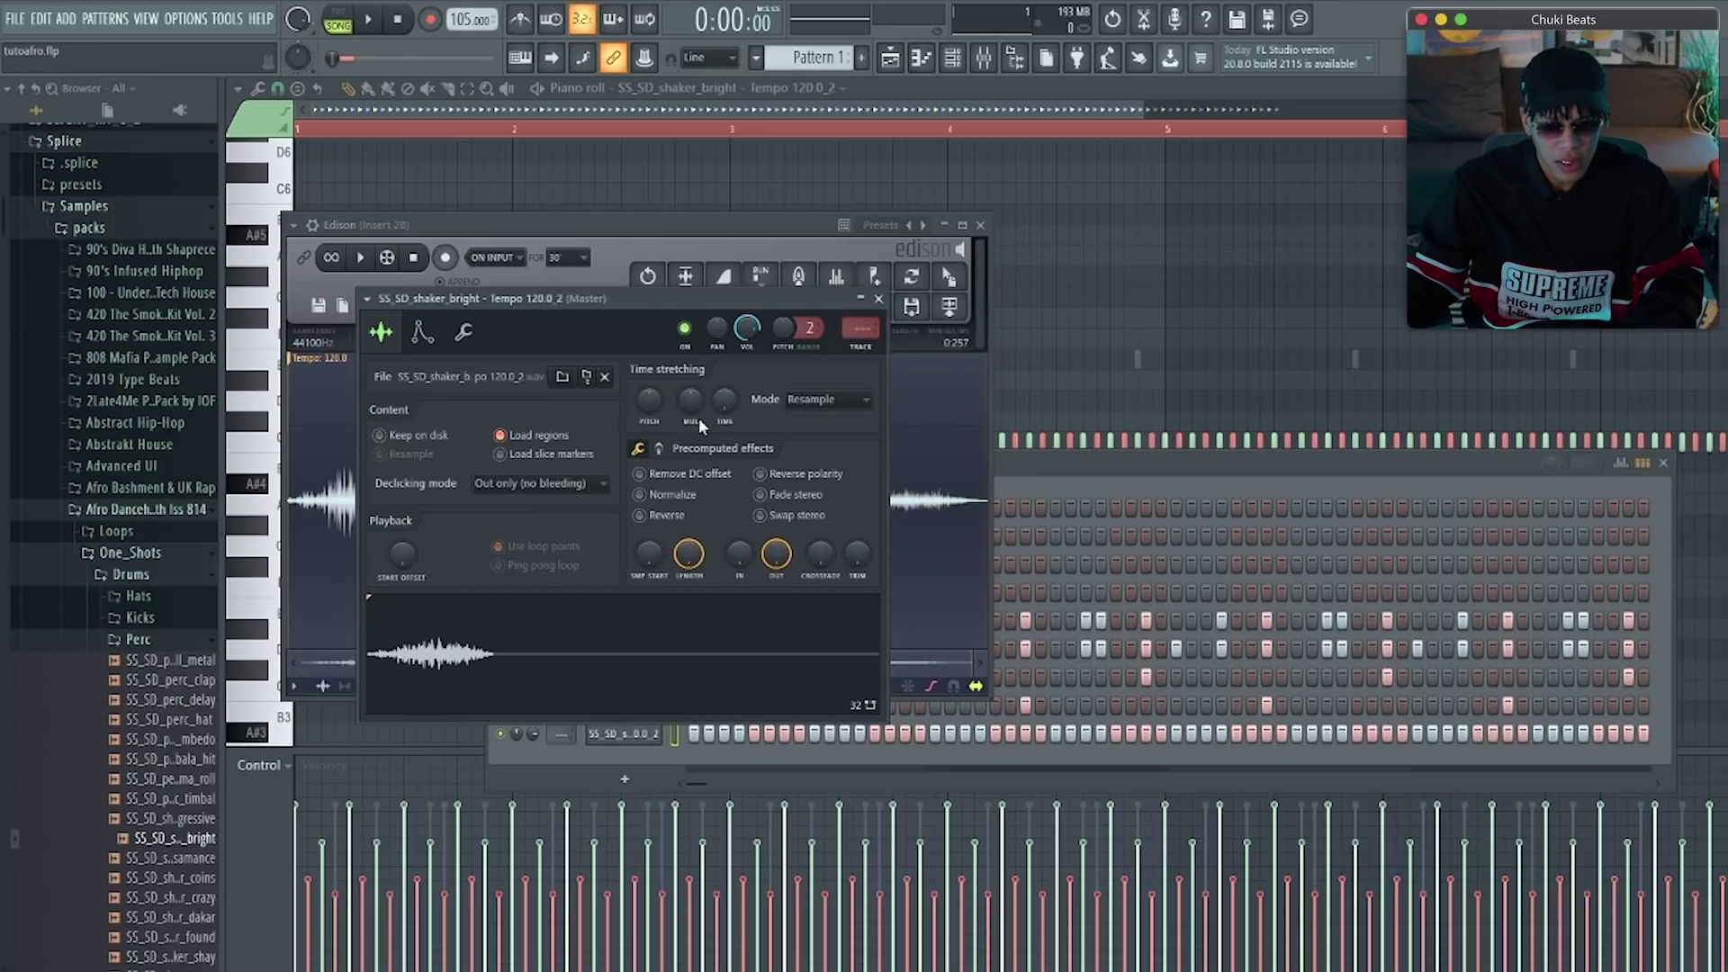
Set the trimmed shaker's quick fade out to 81% during playback and close Edison
key(space)
drag(776, 554, 779, 556)
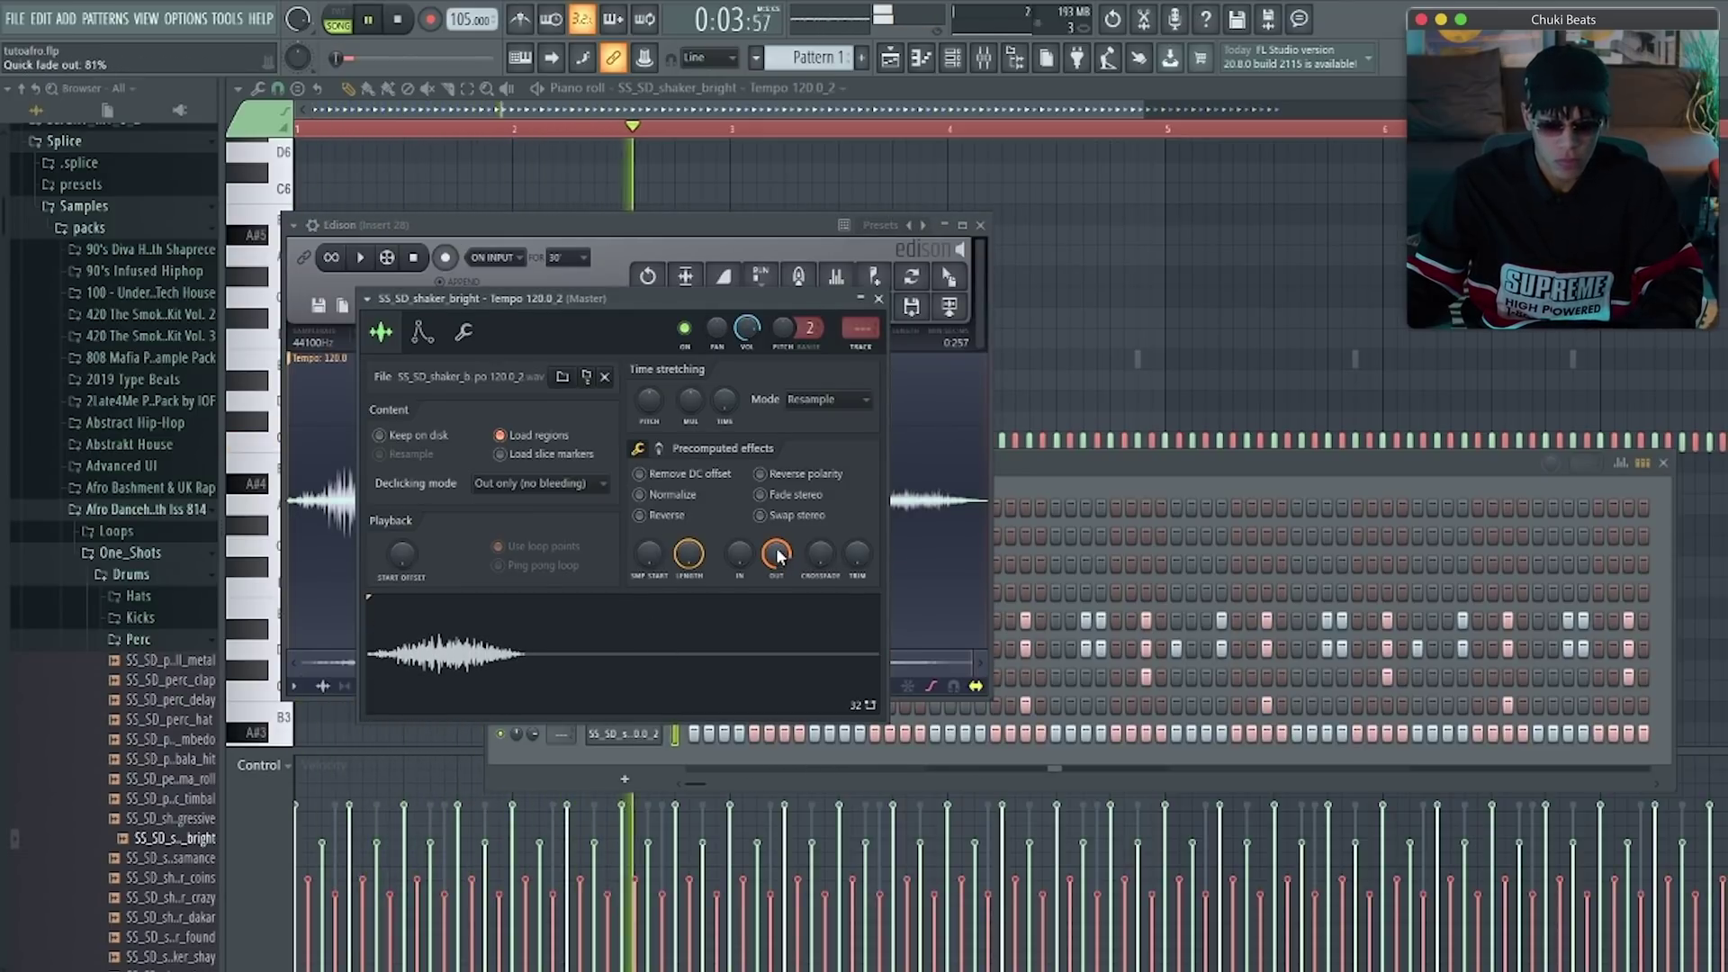
click(990, 222)
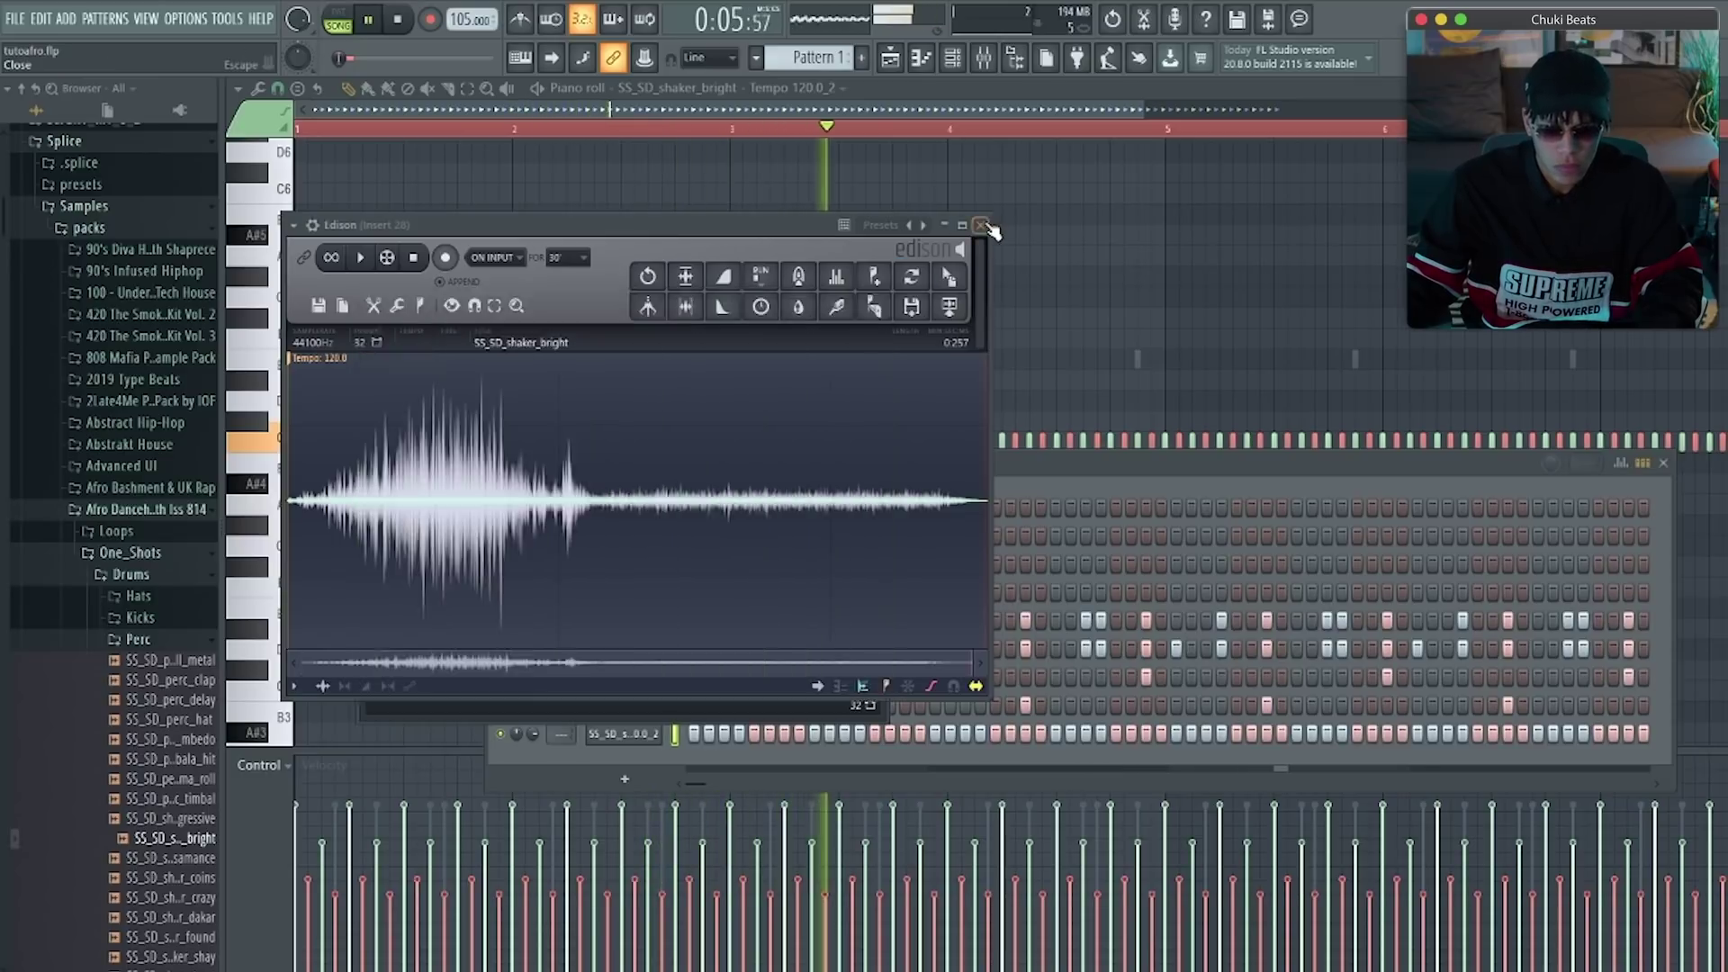
click(981, 225)
Lower the shaker's channel volume to 46% while the pattern plays with the mixer open
key(F9)
click(750, 329)
scroll(750, 328, down, 3)
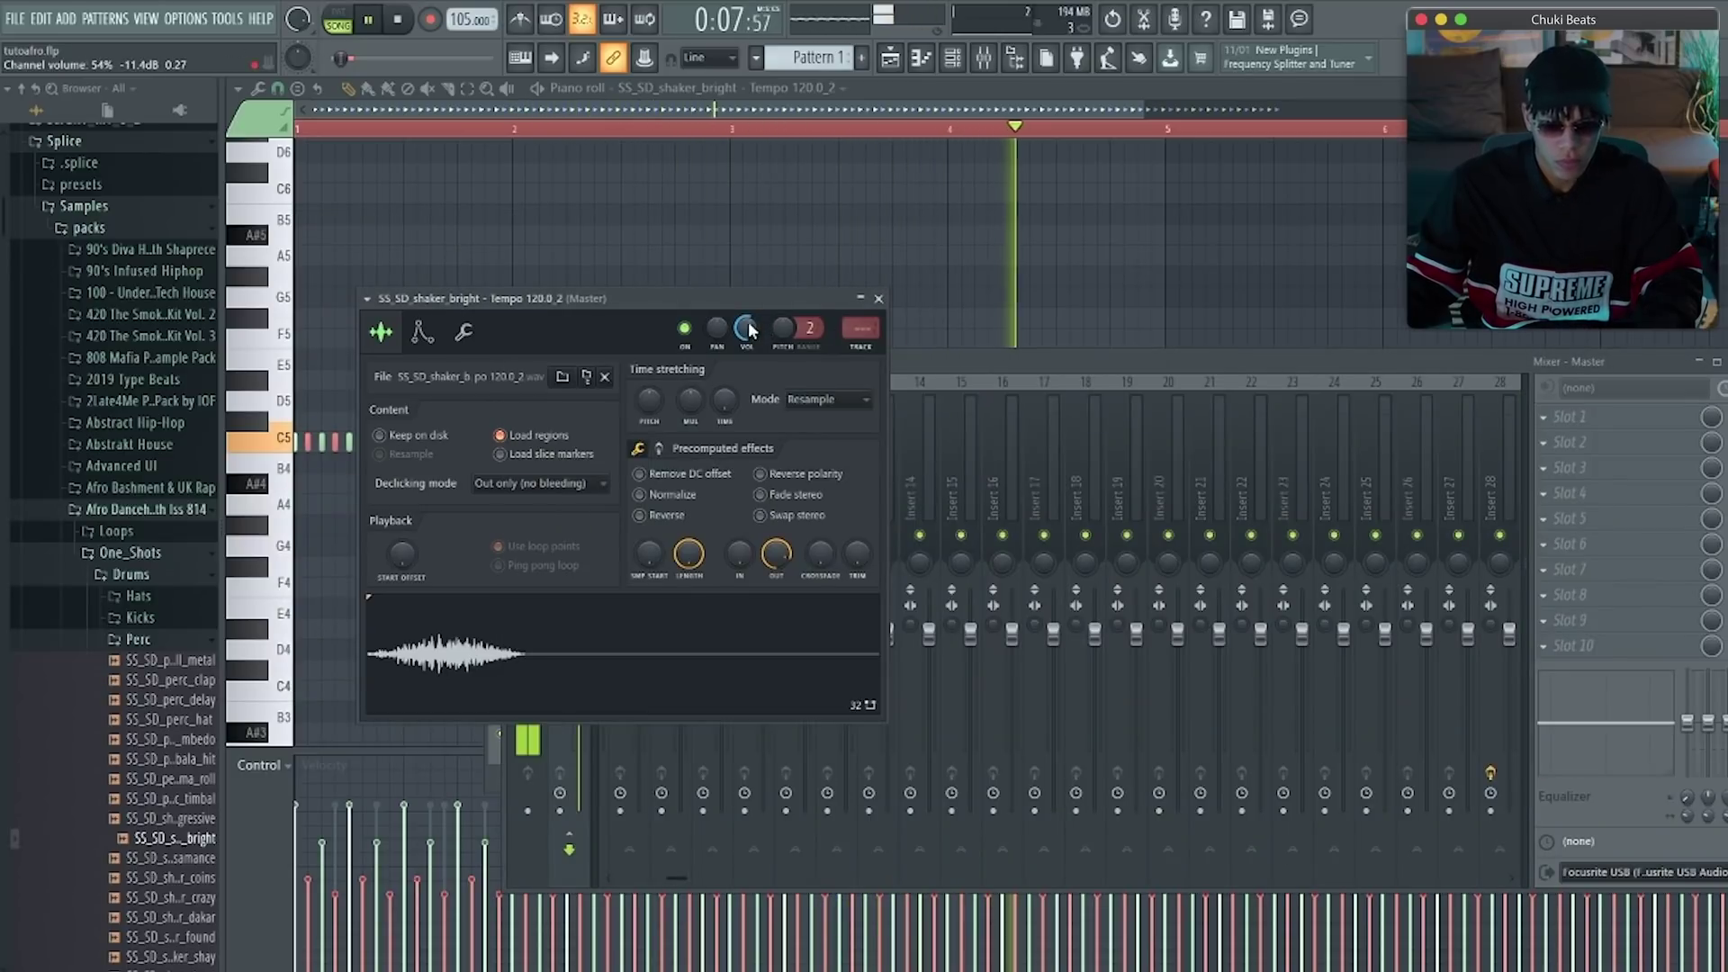
scroll(750, 330, down, 1)
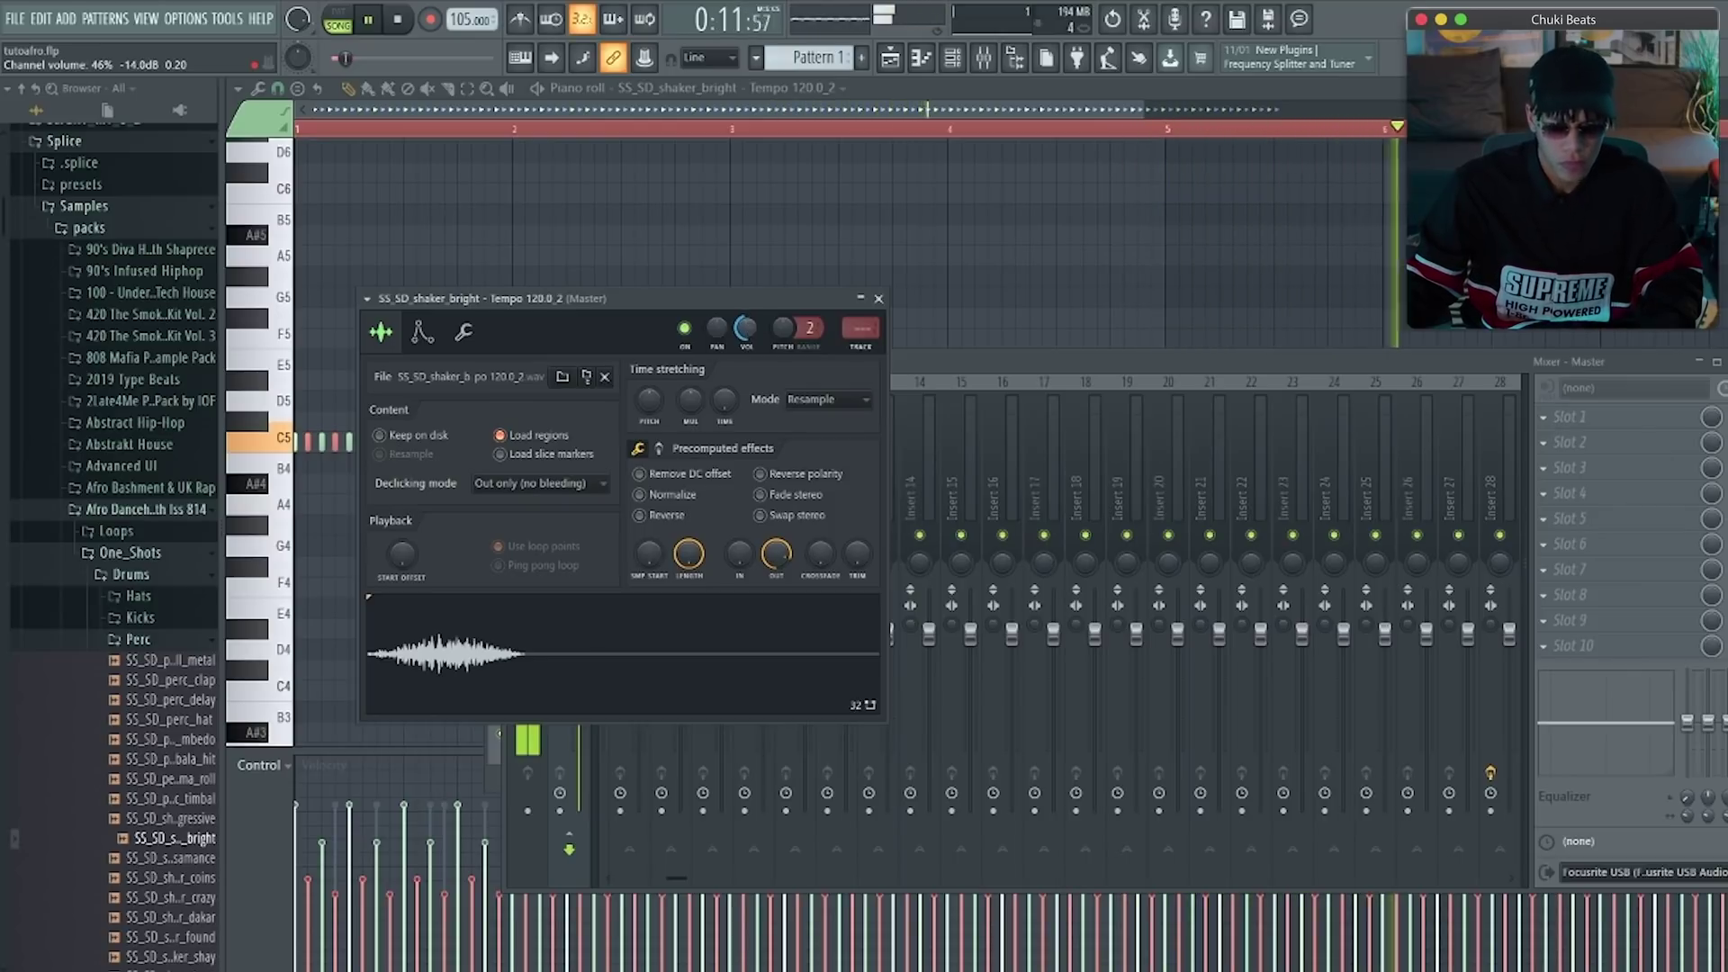
key(space)
Set the shaker's time stretching mode to Stretch, shift its pitch by -100 cents, and play the pattern
click(830, 403)
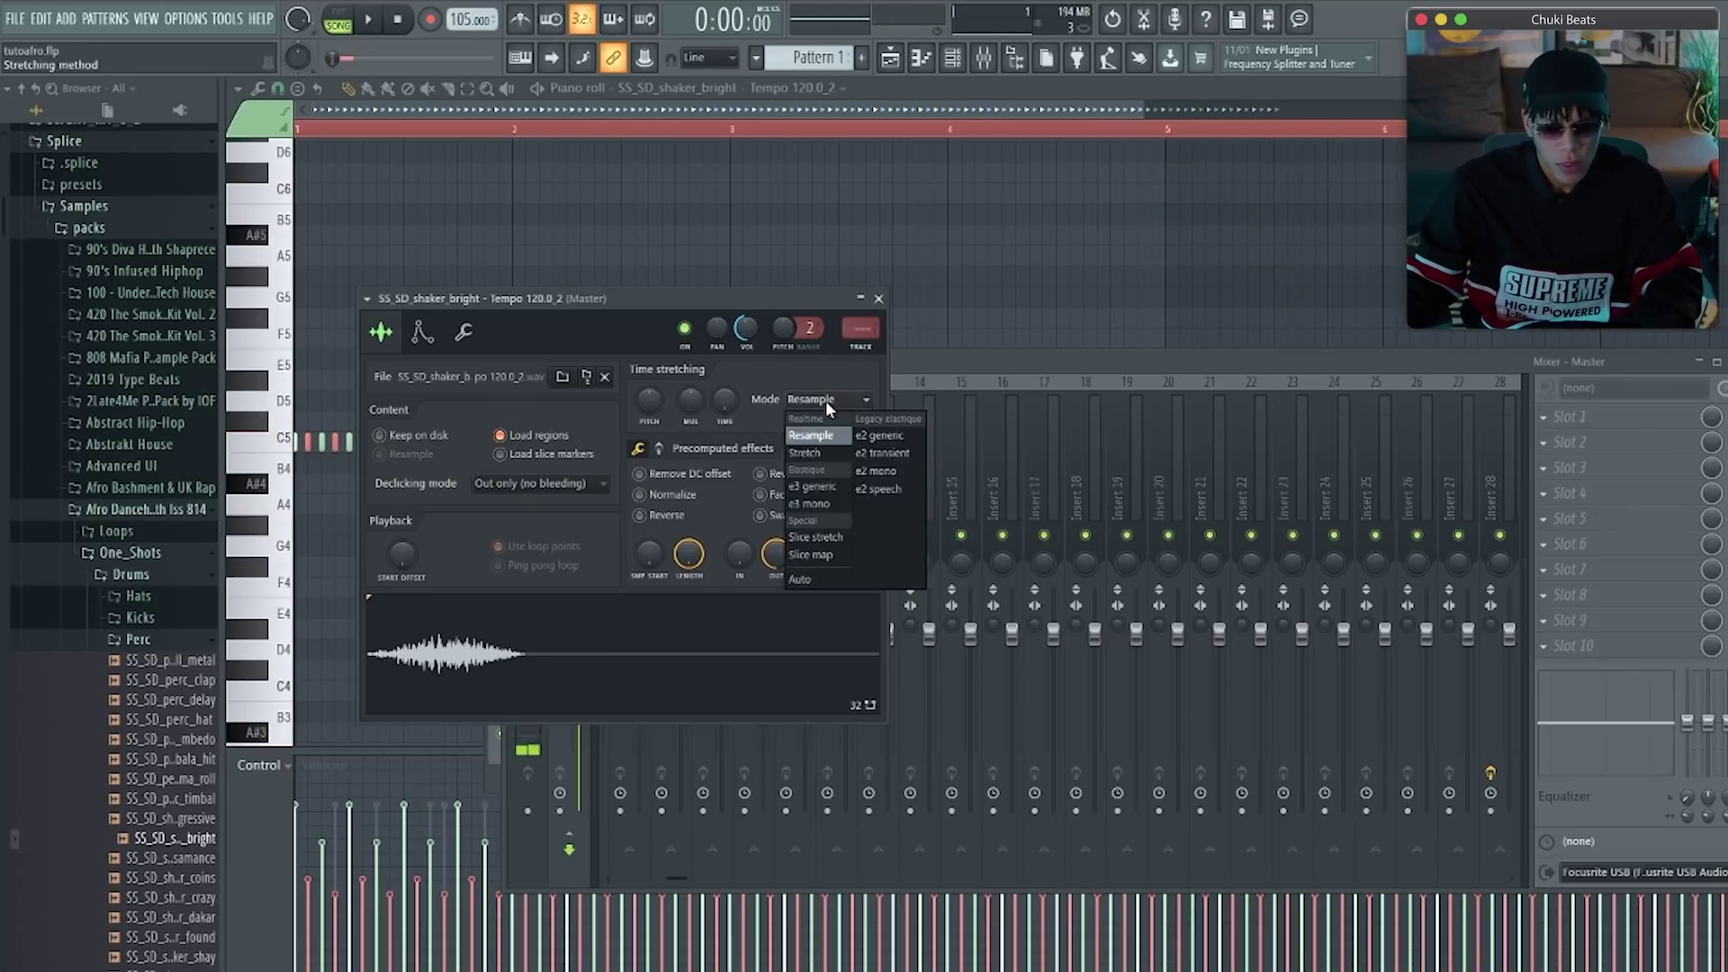
click(808, 453)
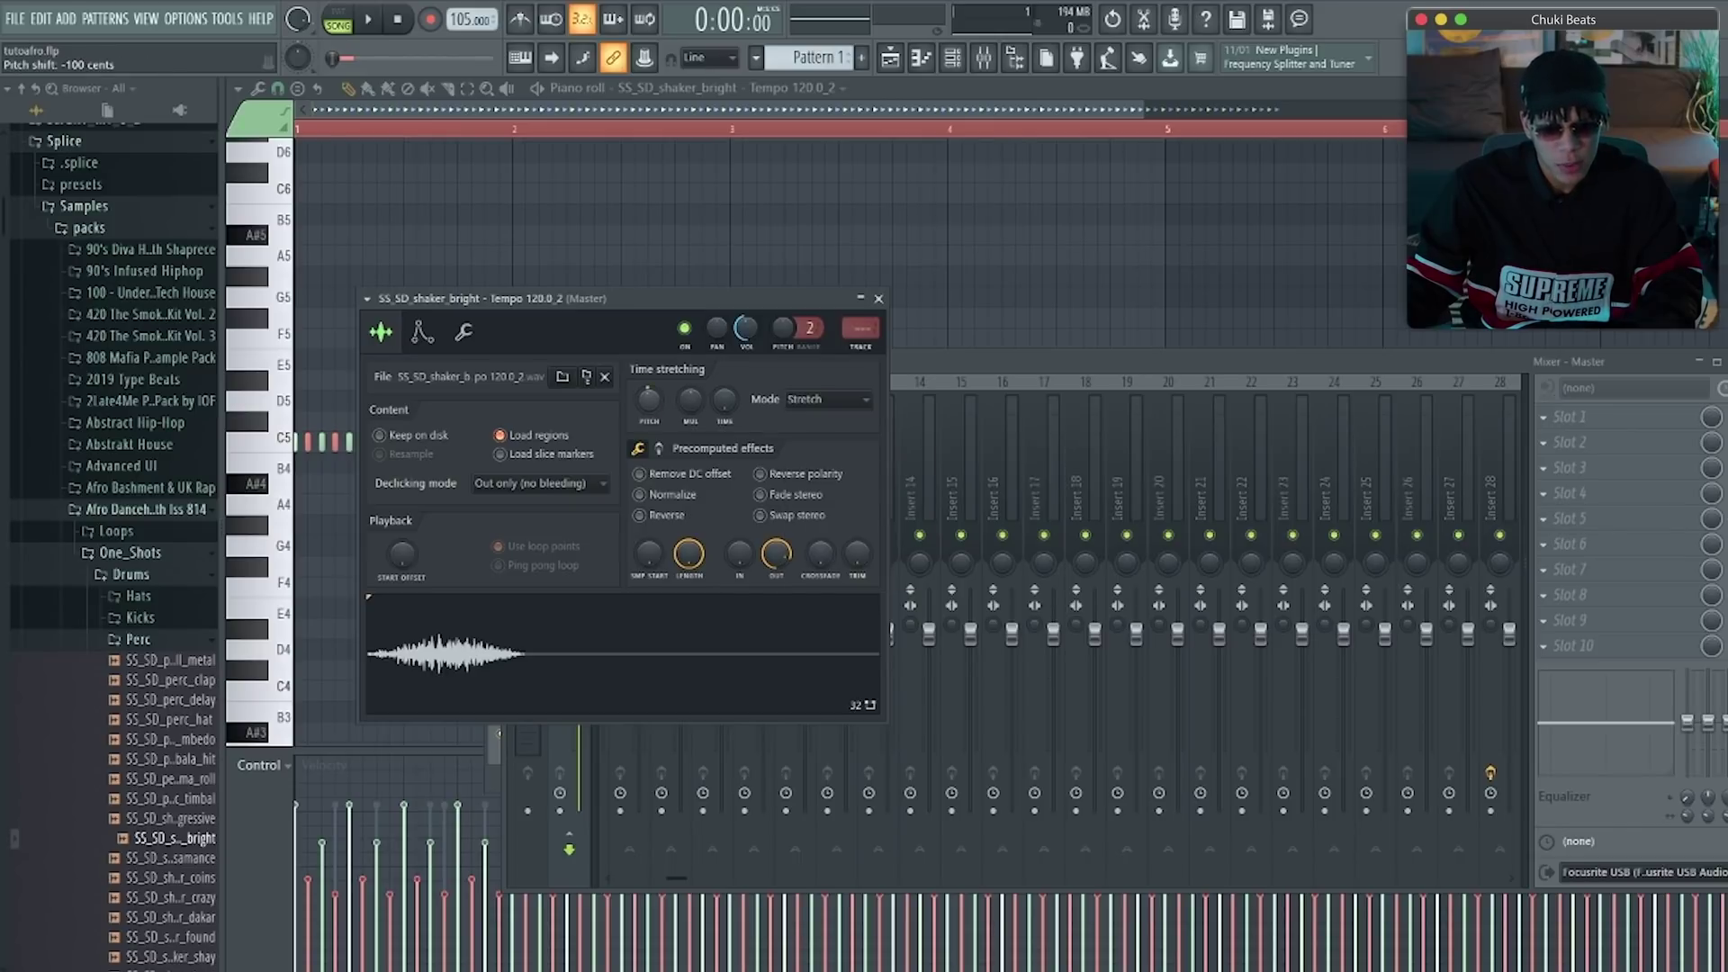
drag(650, 396, 650, 396)
key(space)
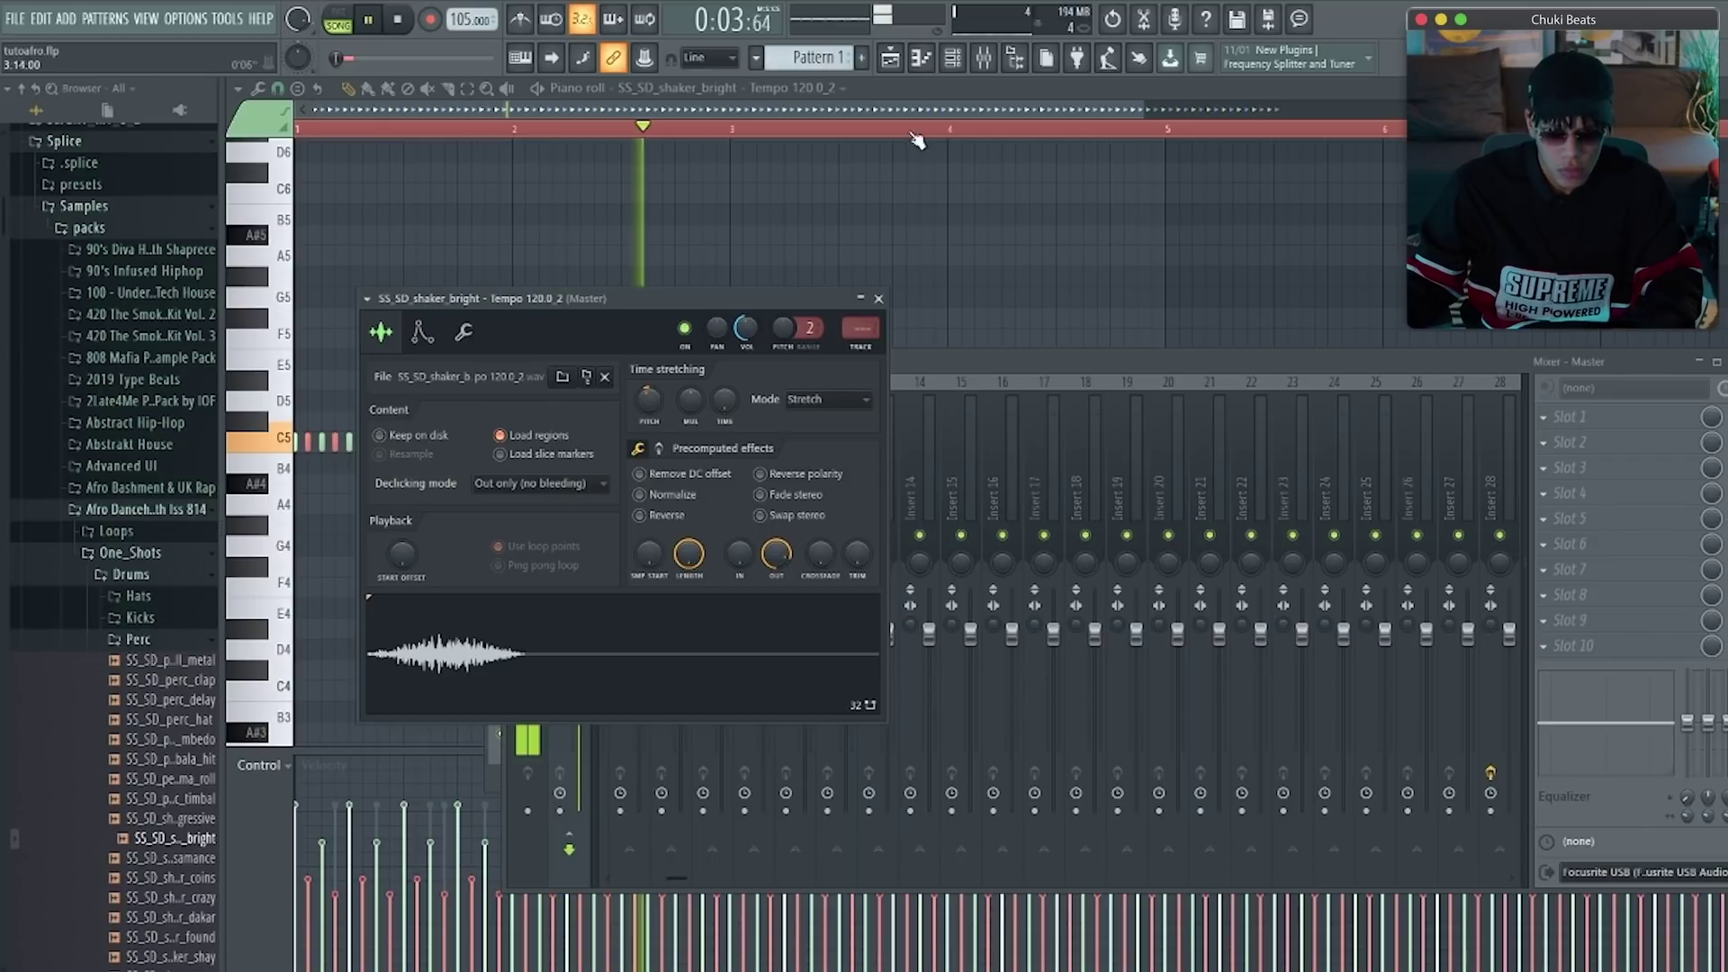
Try different main swing amounts in the channel rack, including 45% and 14%, while playing the pattern
key(F6)
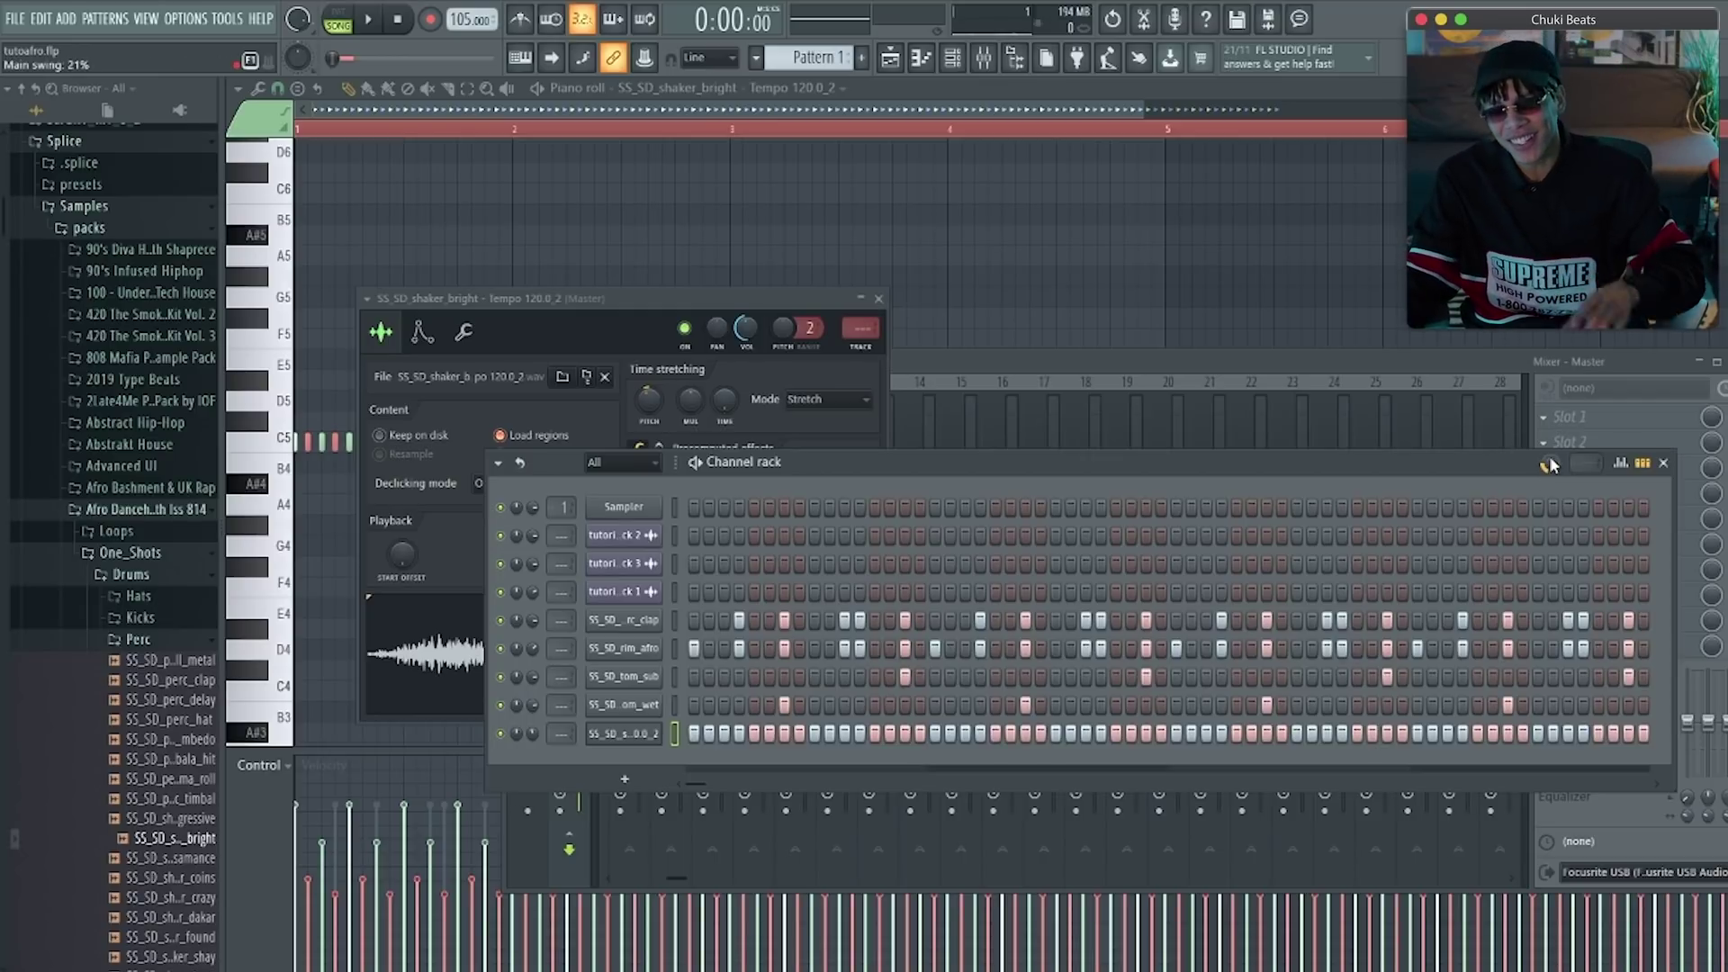
key(space)
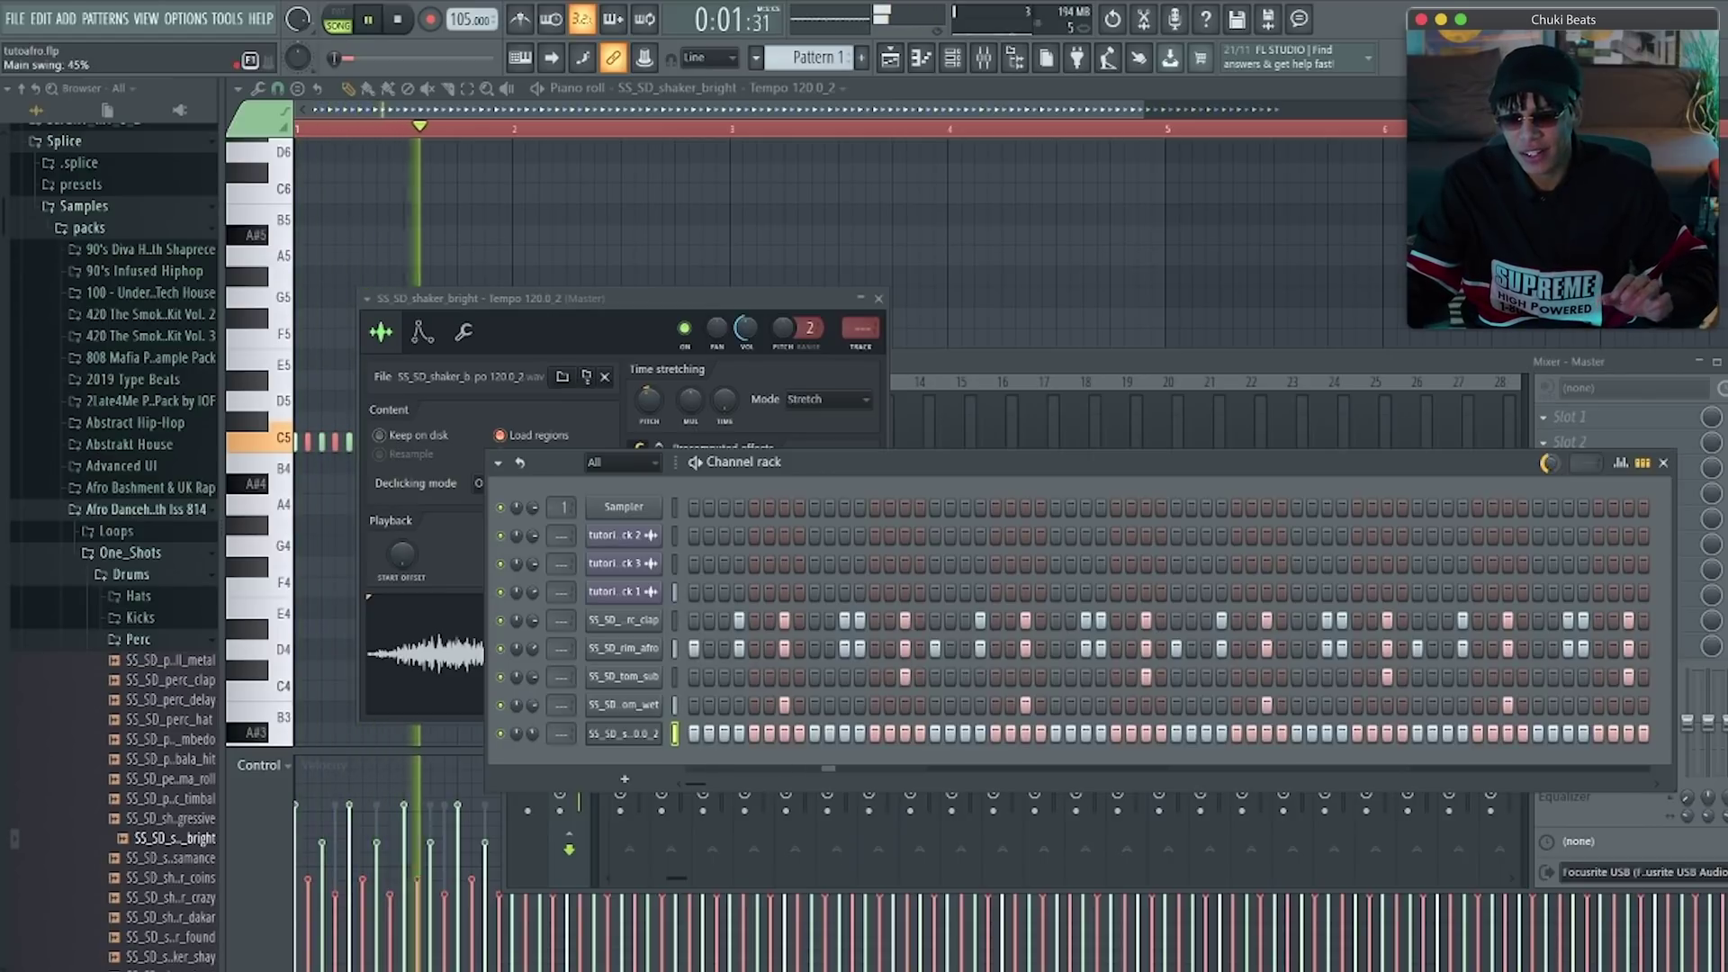
scroll(1550, 464, up, 5)
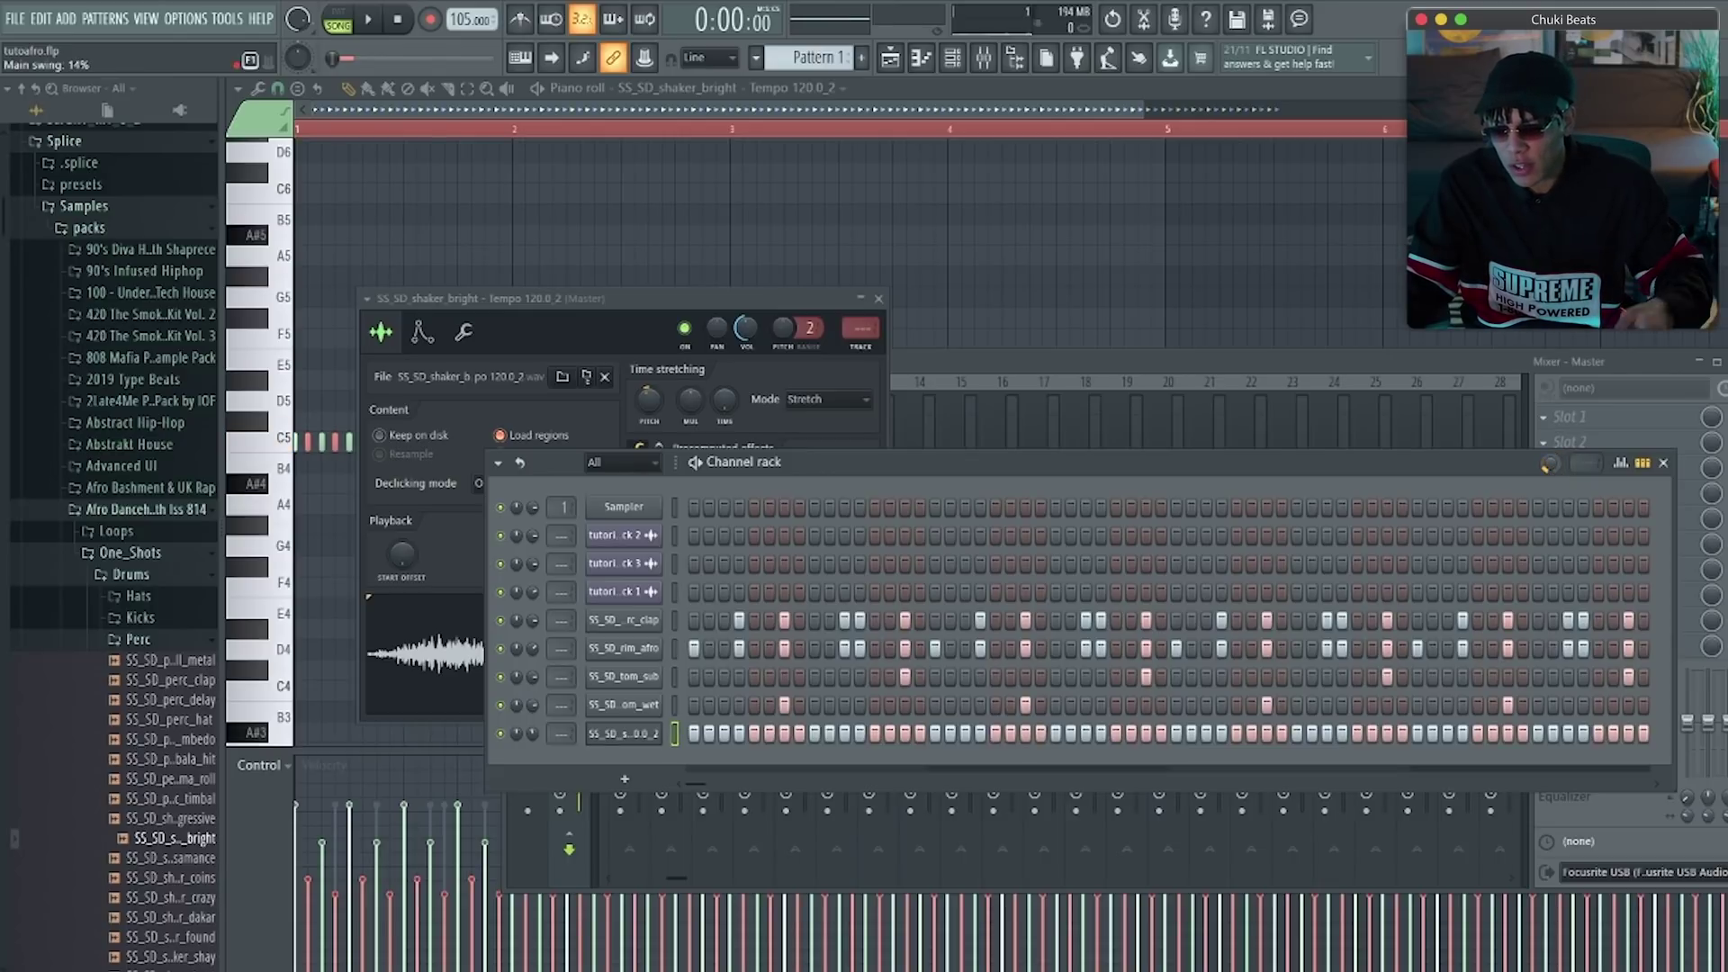
key(space)
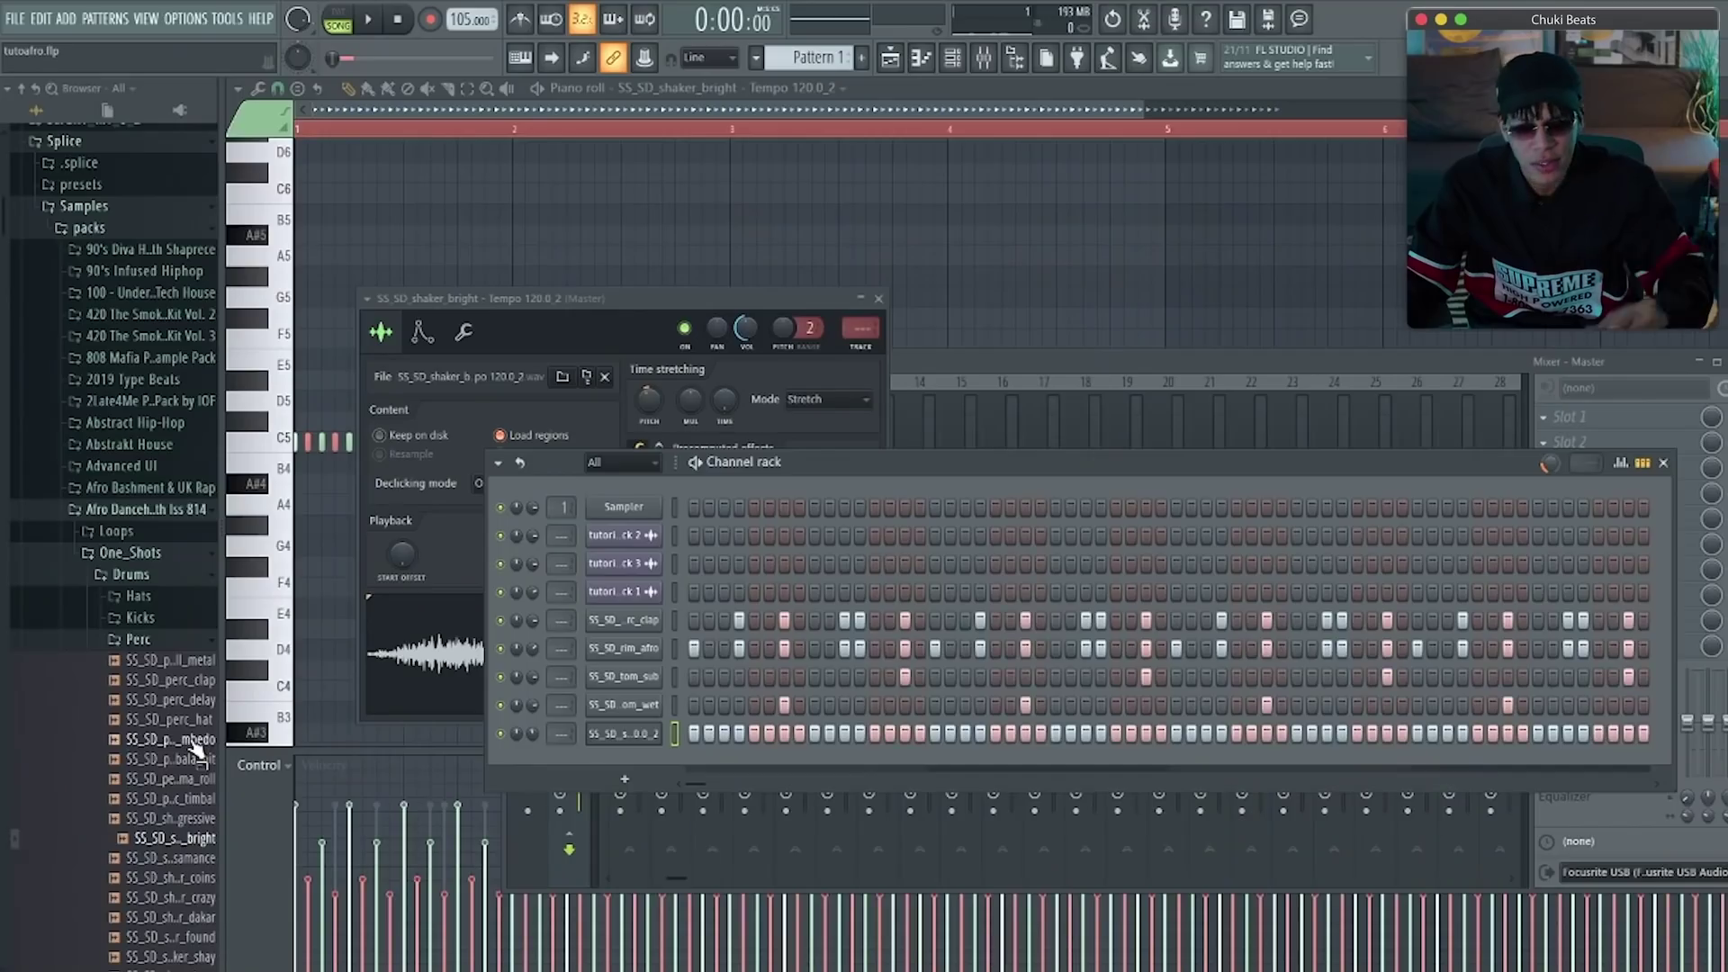
Audition percussion samples while the pattern plays and add SS_SD_perc_tabala_hit as a new channel below the shaker
click(203, 778)
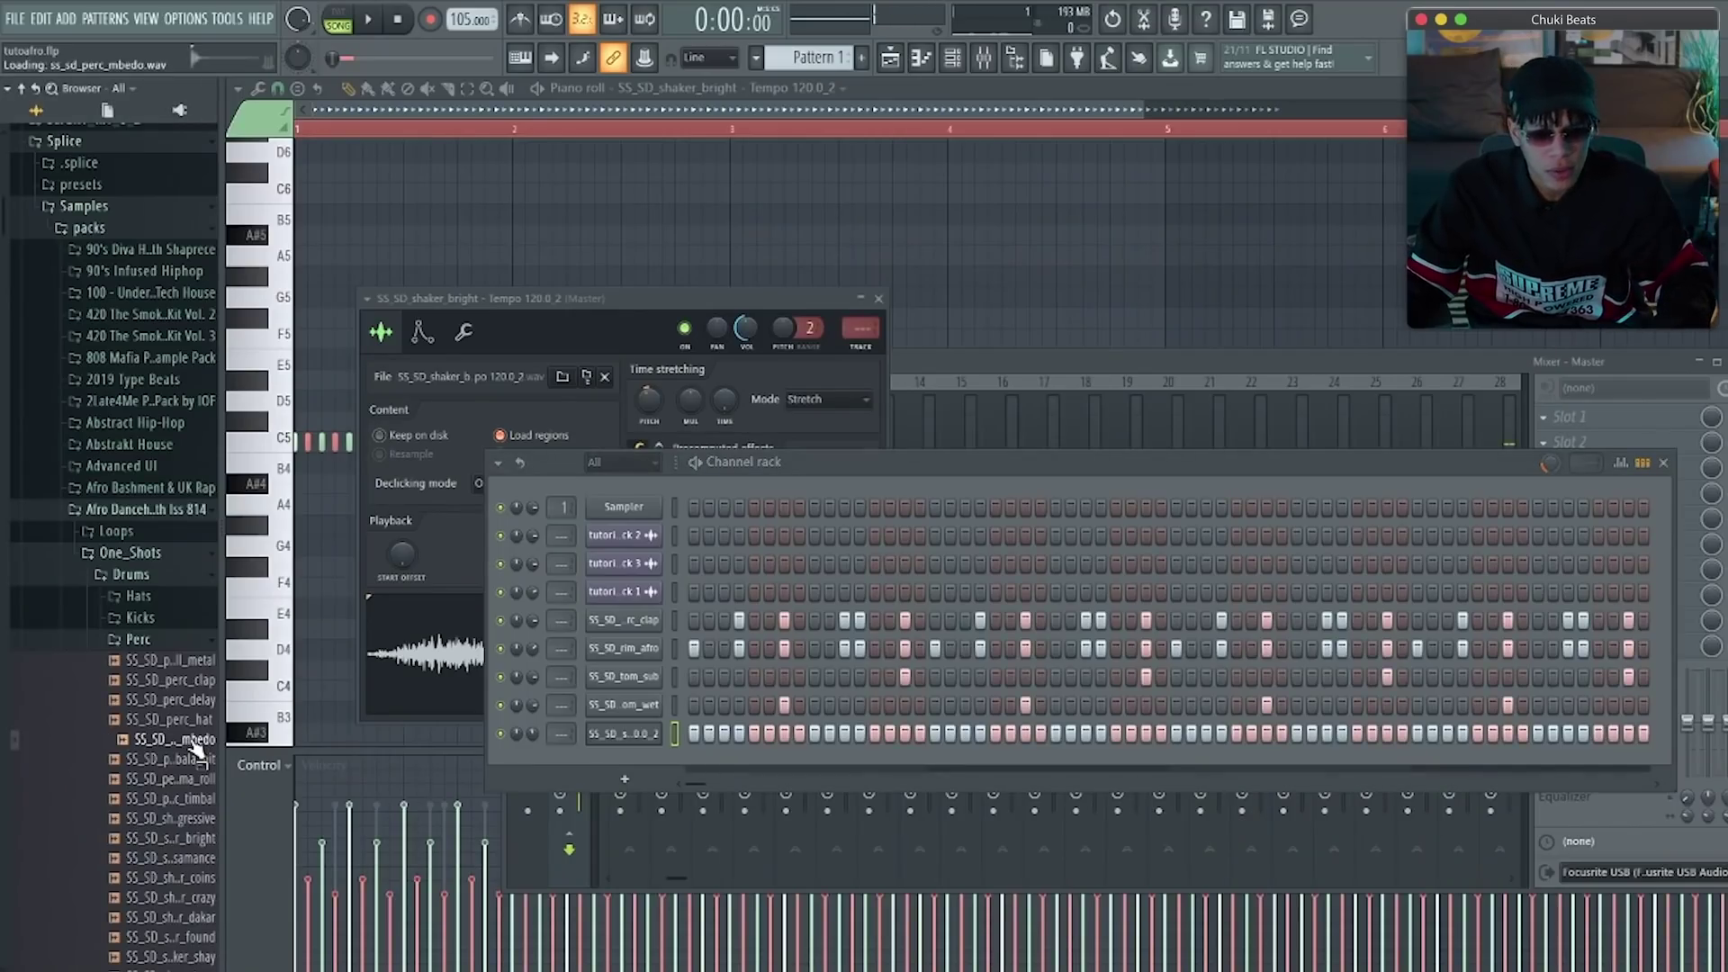
key(space)
click(204, 761)
drag(205, 768, 412, 761)
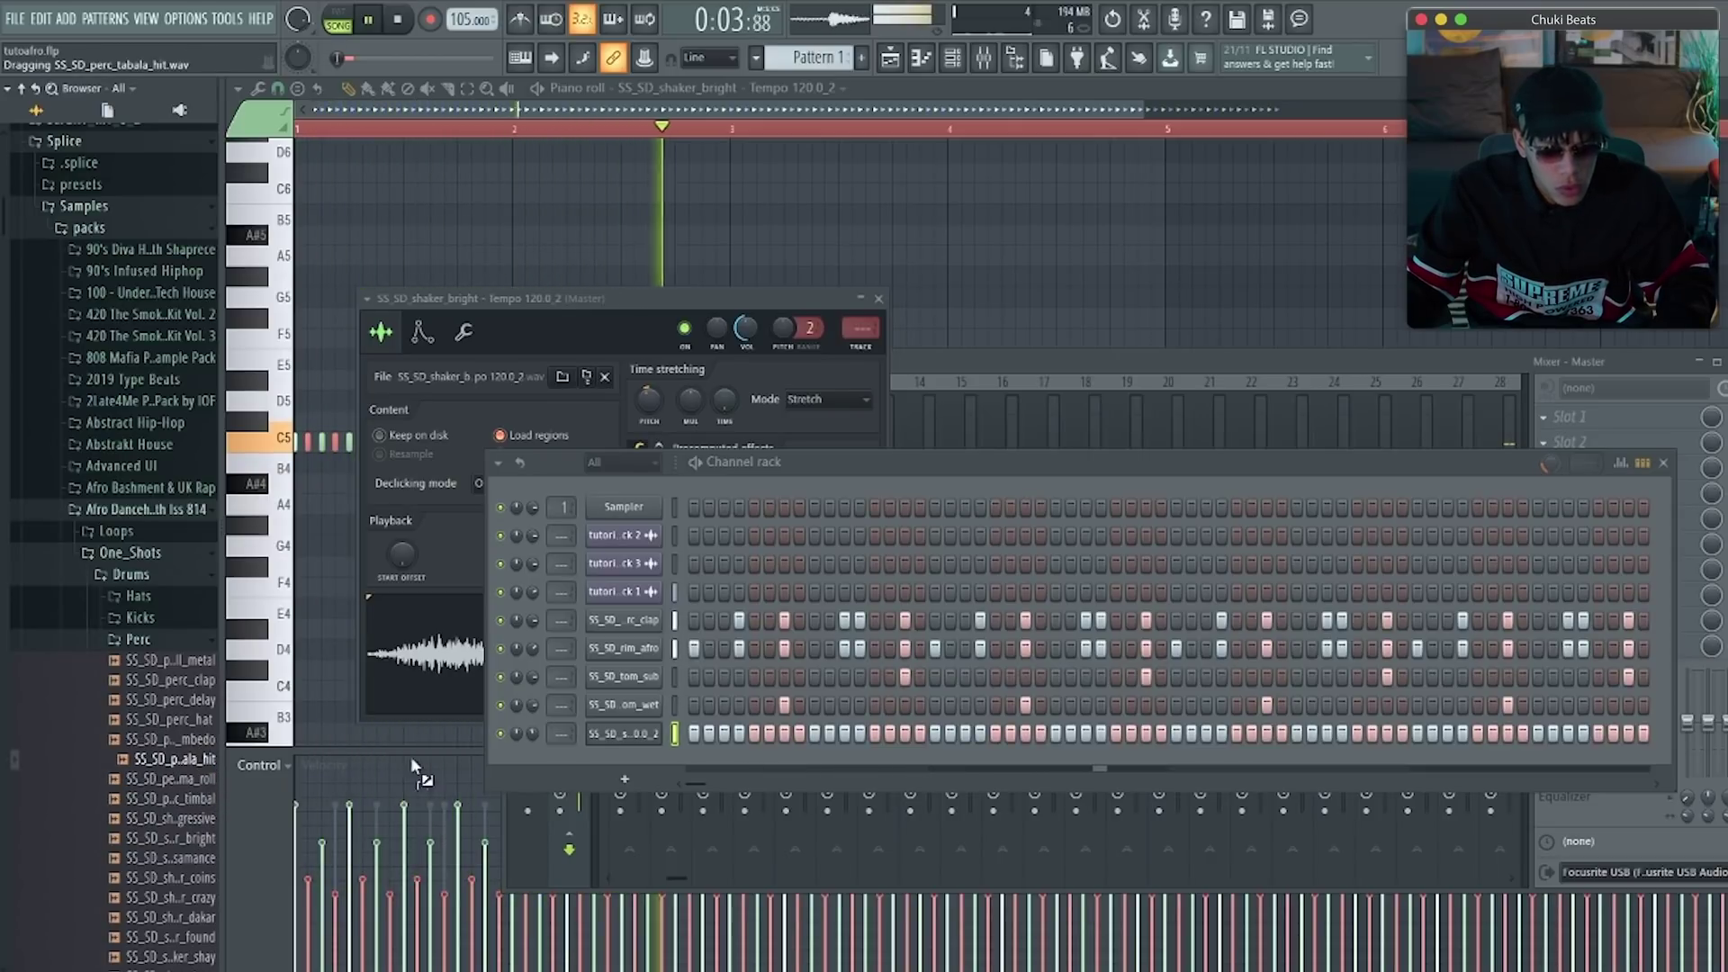
drag(636, 762, 639, 762)
Try the tabala hit on steps 10 and 11 of bar 1 during playback, settling on step 8
click(829, 761)
click(842, 762)
key(space)
key(space)
click(842, 762)
click(829, 761)
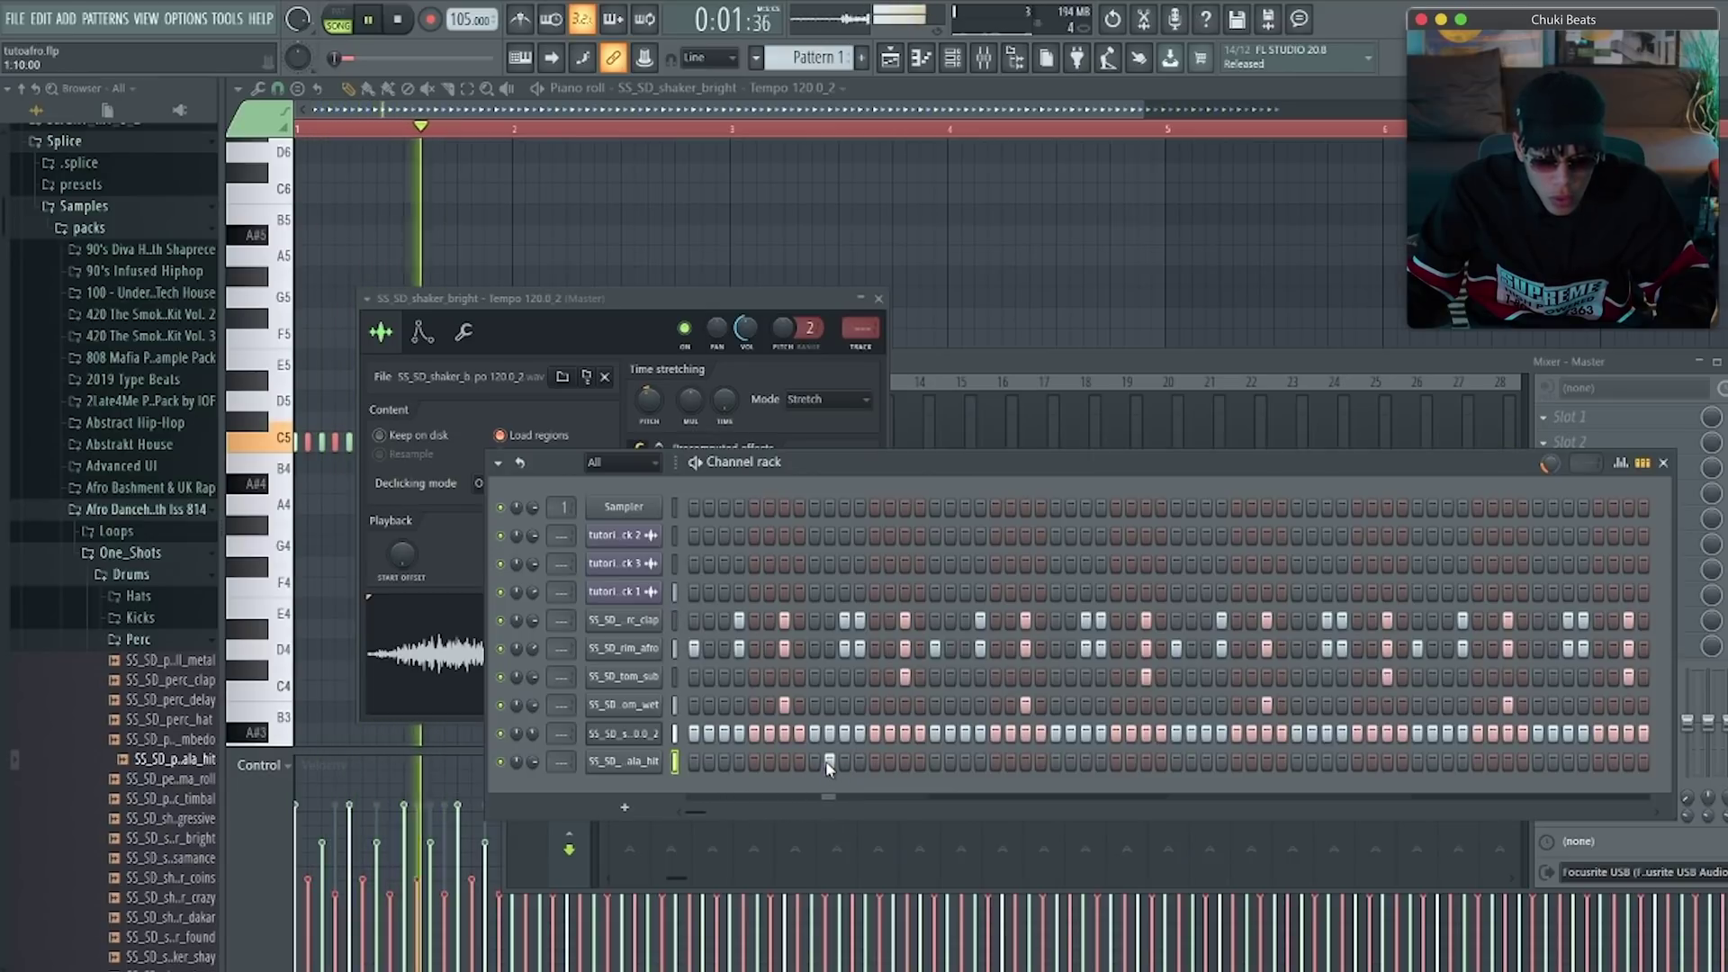
click(799, 762)
Add a fade-out to the tabala hit sample, set its channel volume to 50%, and close its settings
click(624, 762)
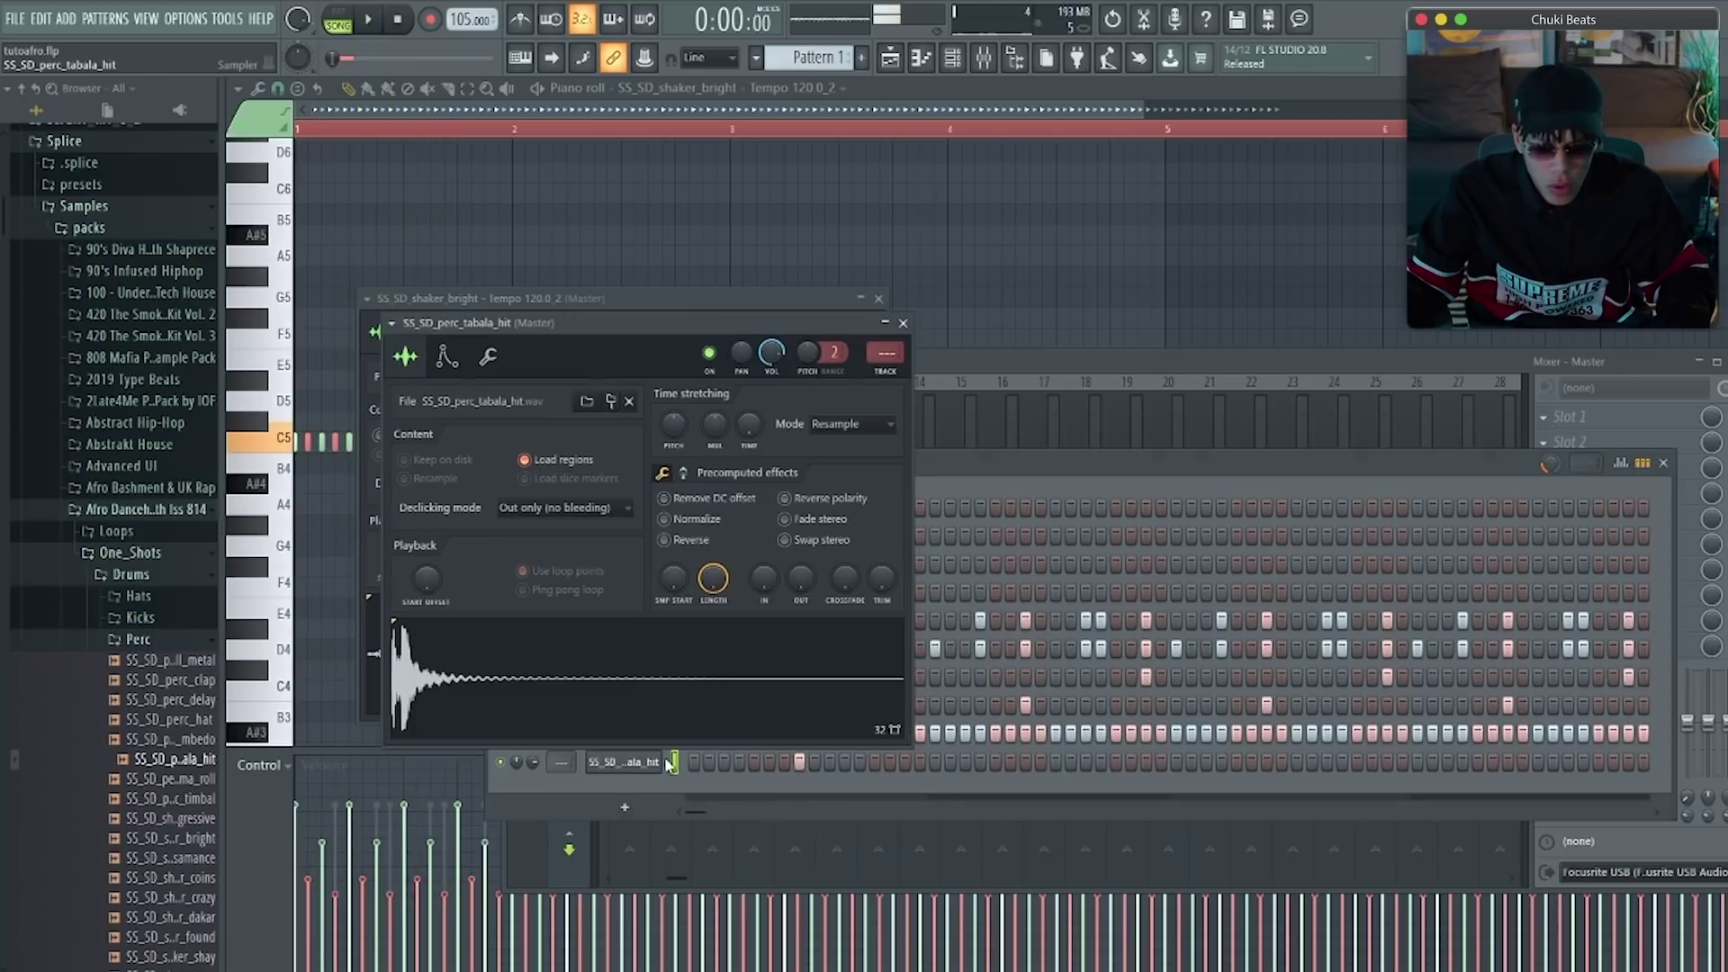
scroll(800, 578, up, 3)
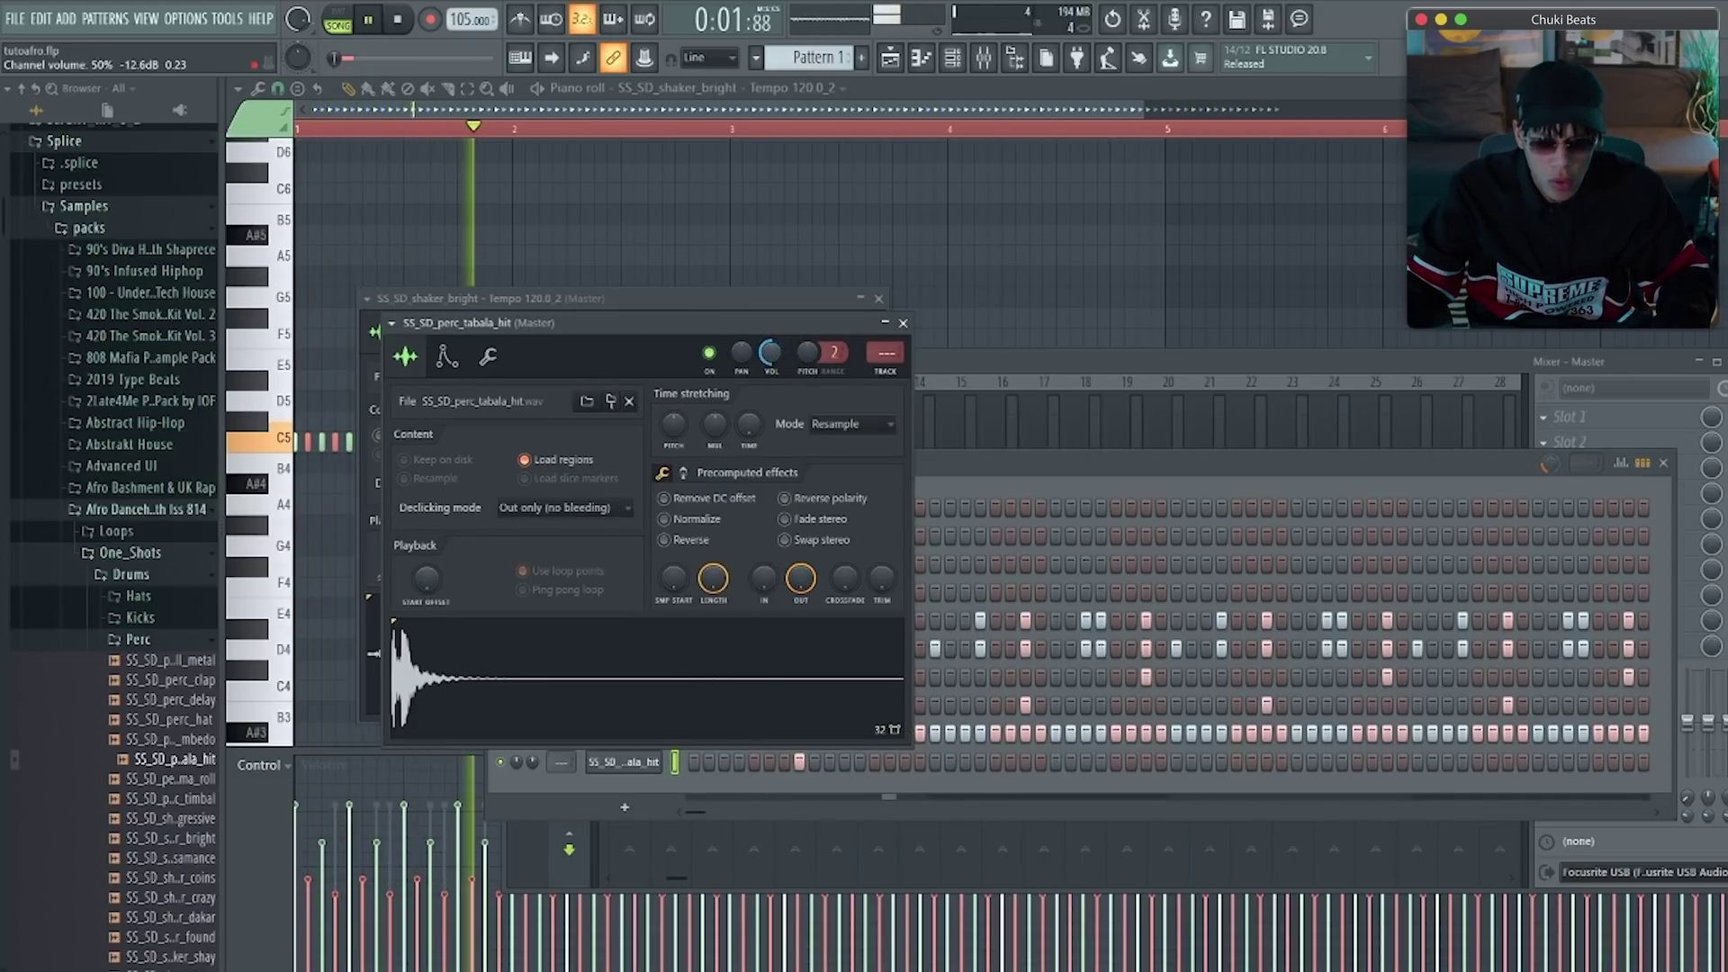
click(903, 322)
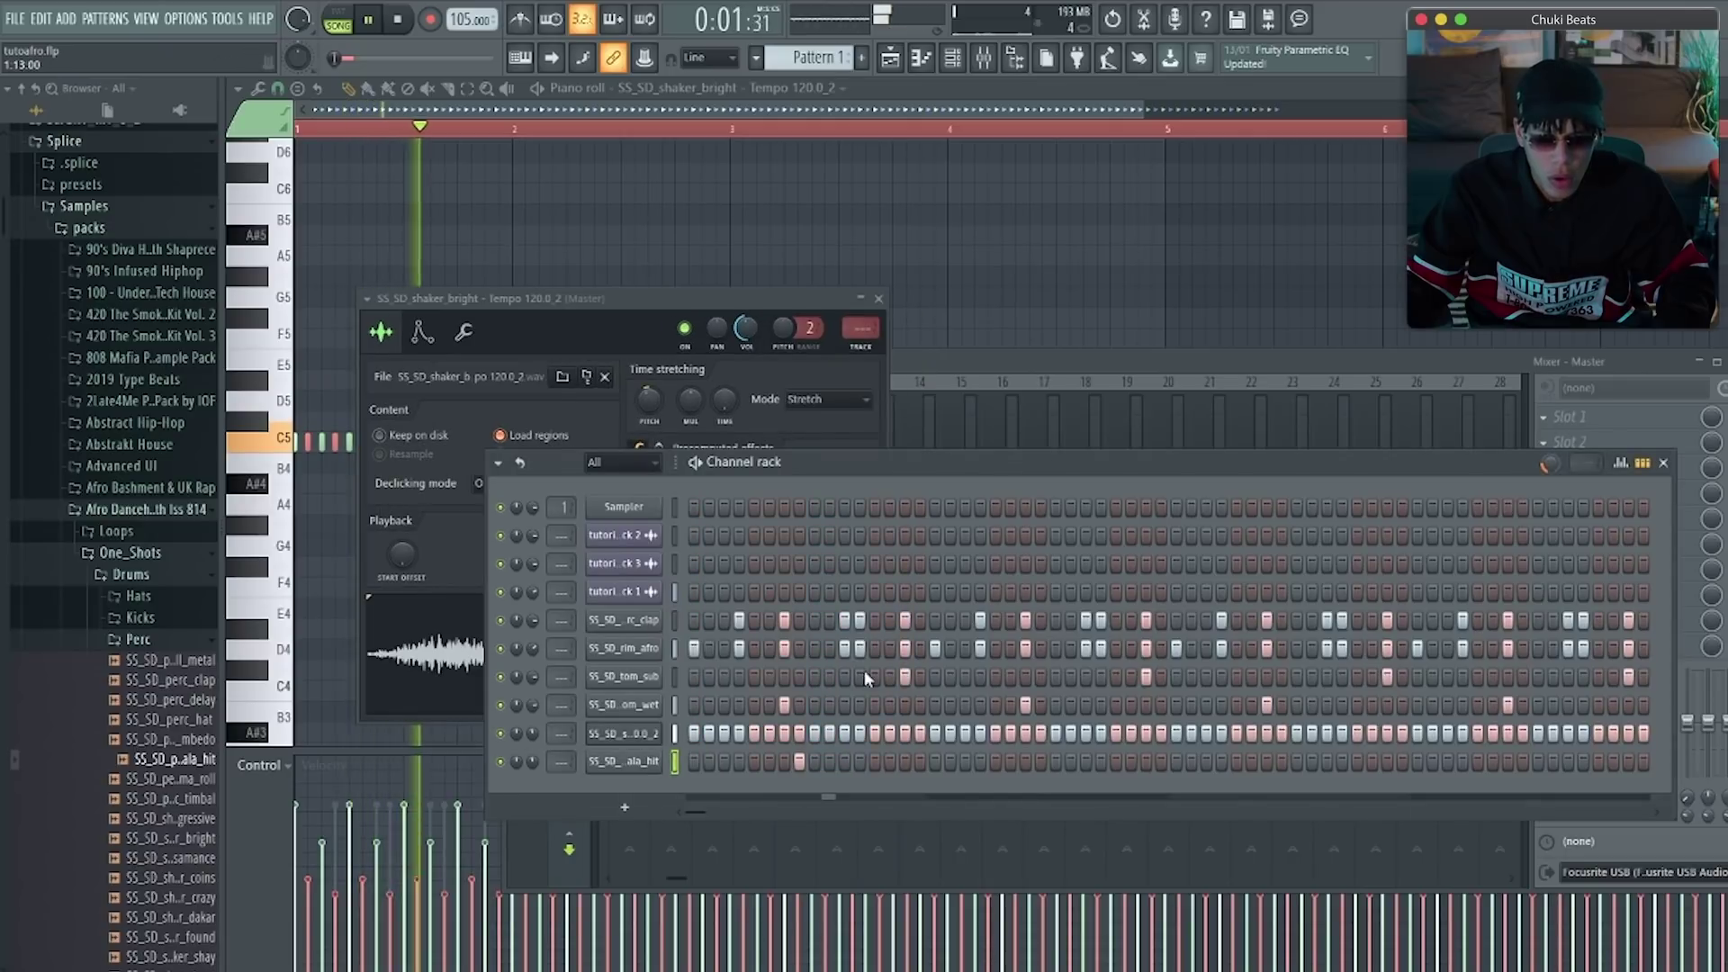
Add a tabala hit on step 8 of bar 3, shift the hits to step 16, and duplicate them into bars 5 to 8
click(1041, 761)
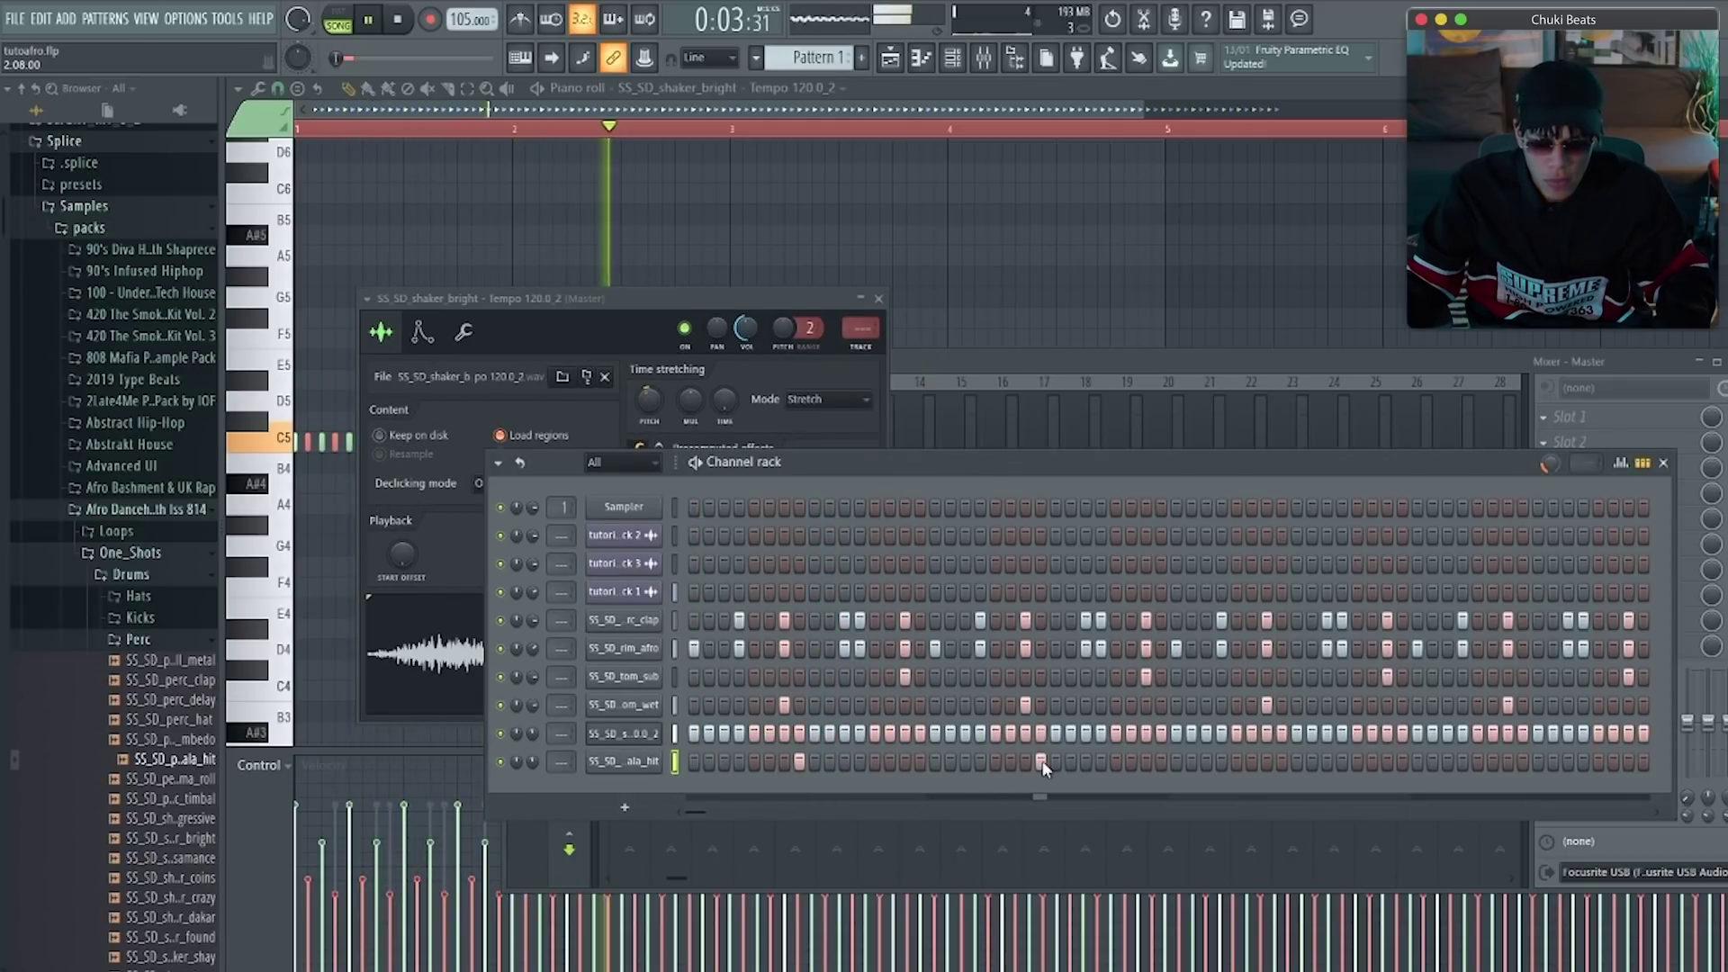
click(1040, 761)
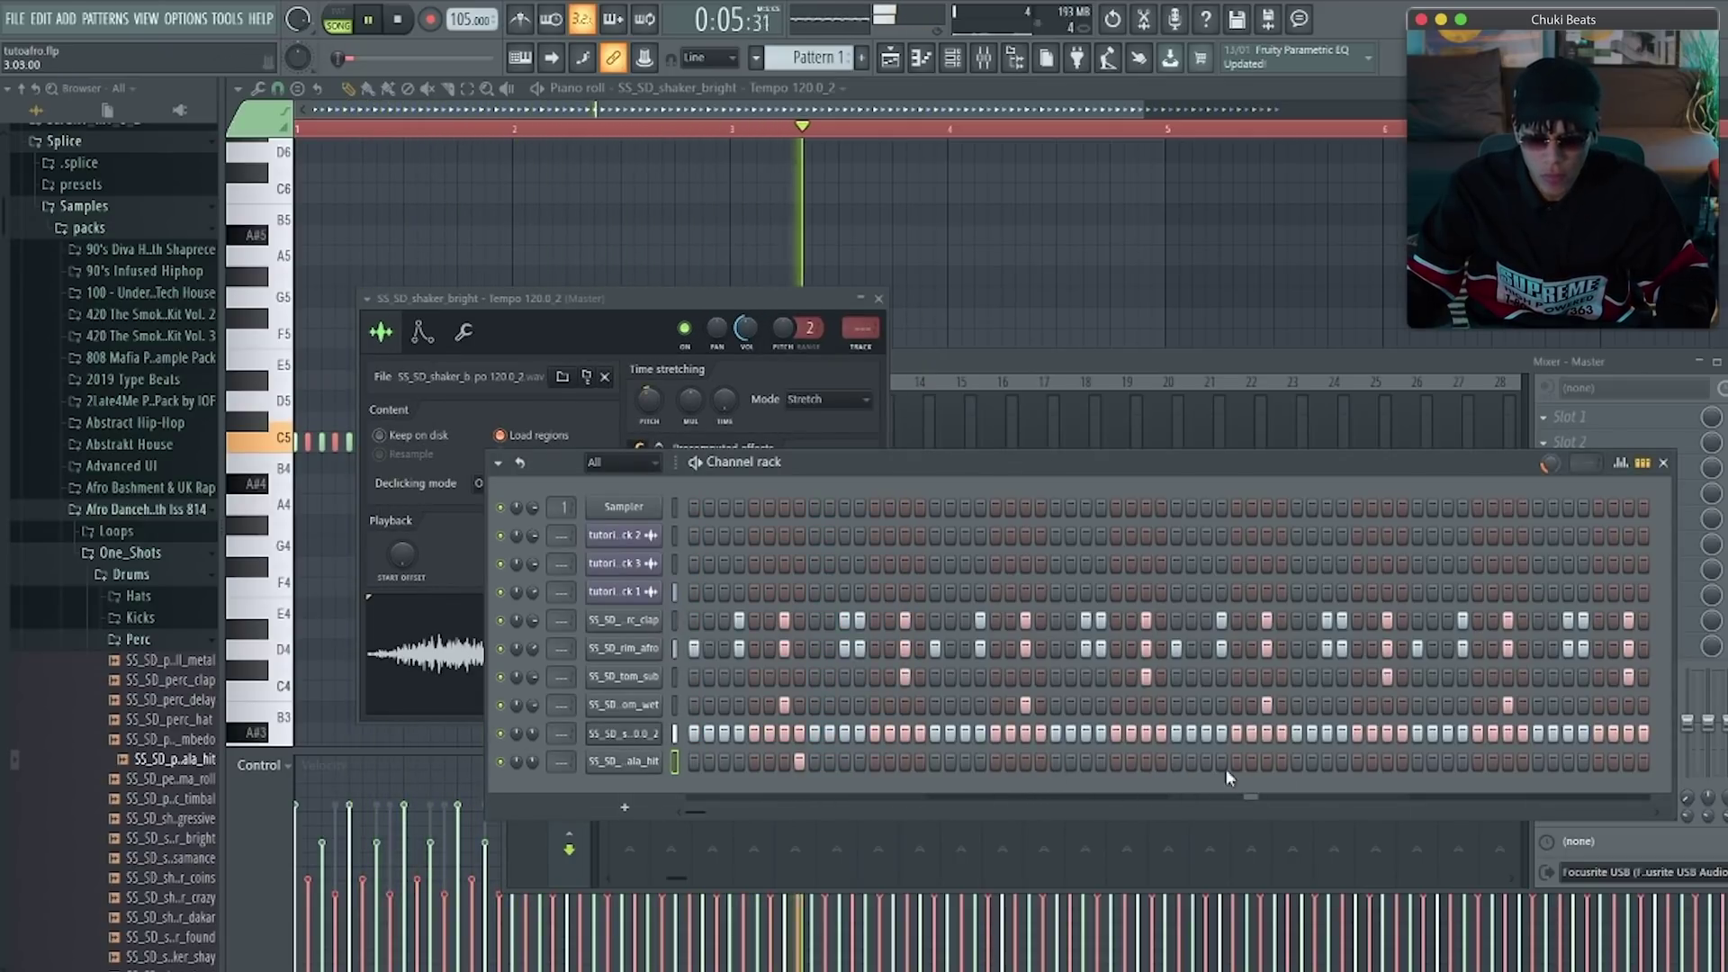
click(1281, 762)
right_click(644, 766)
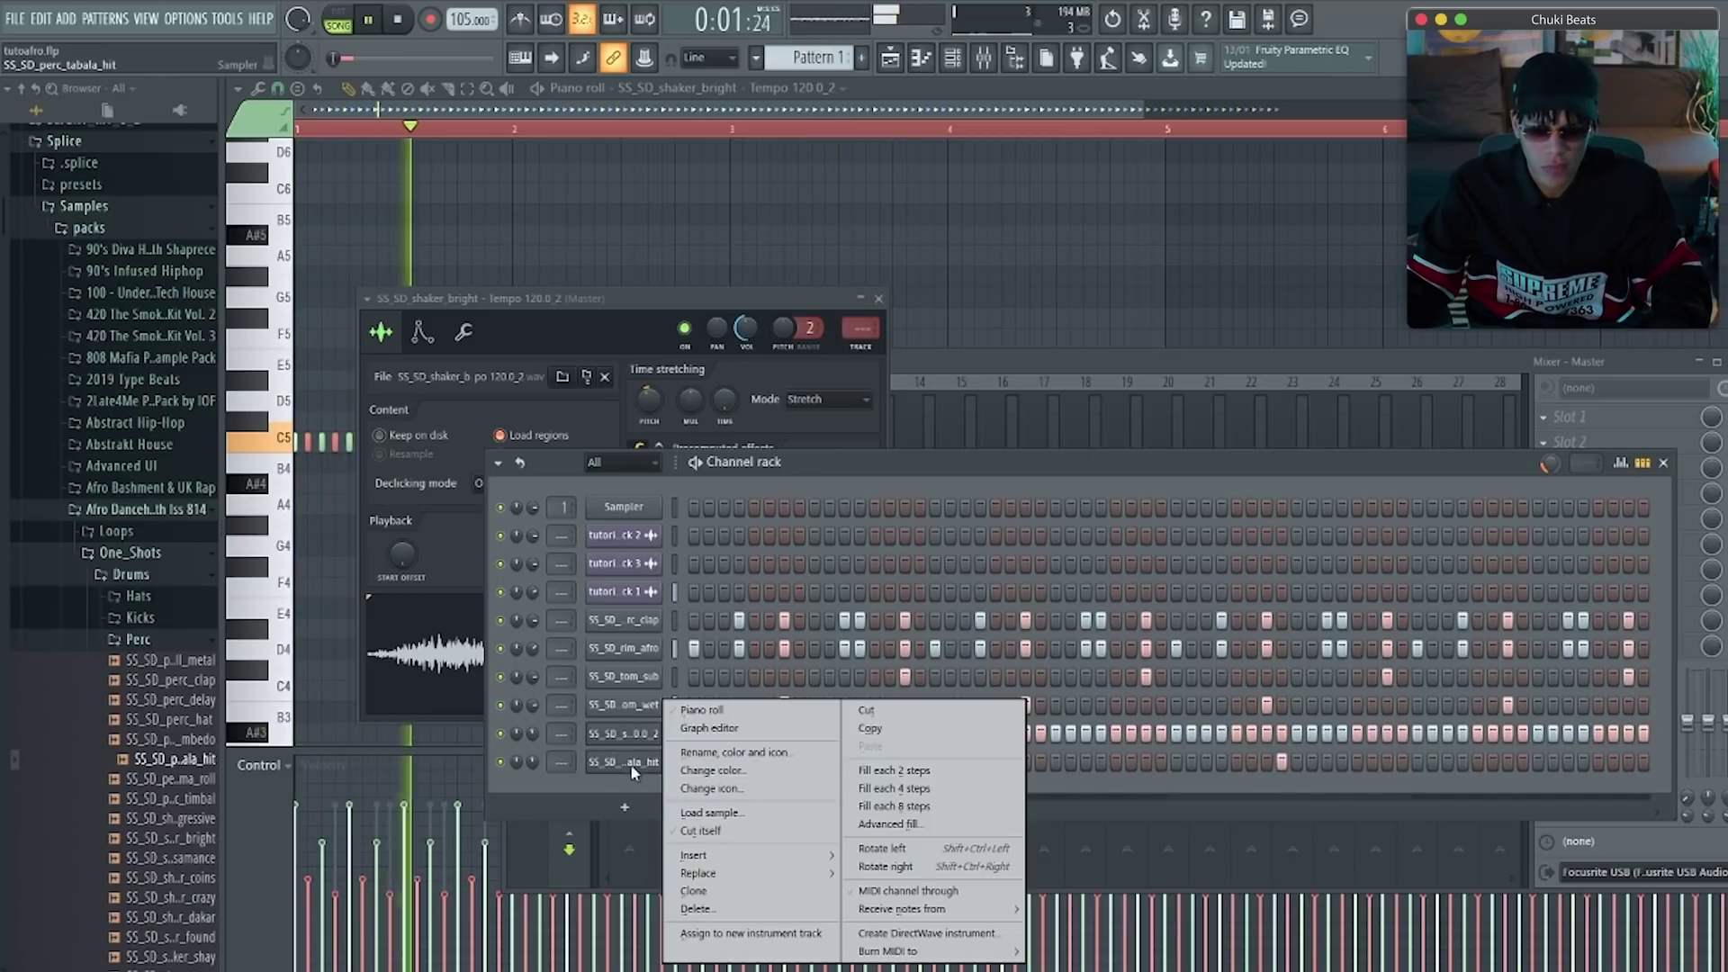
click(602, 785)
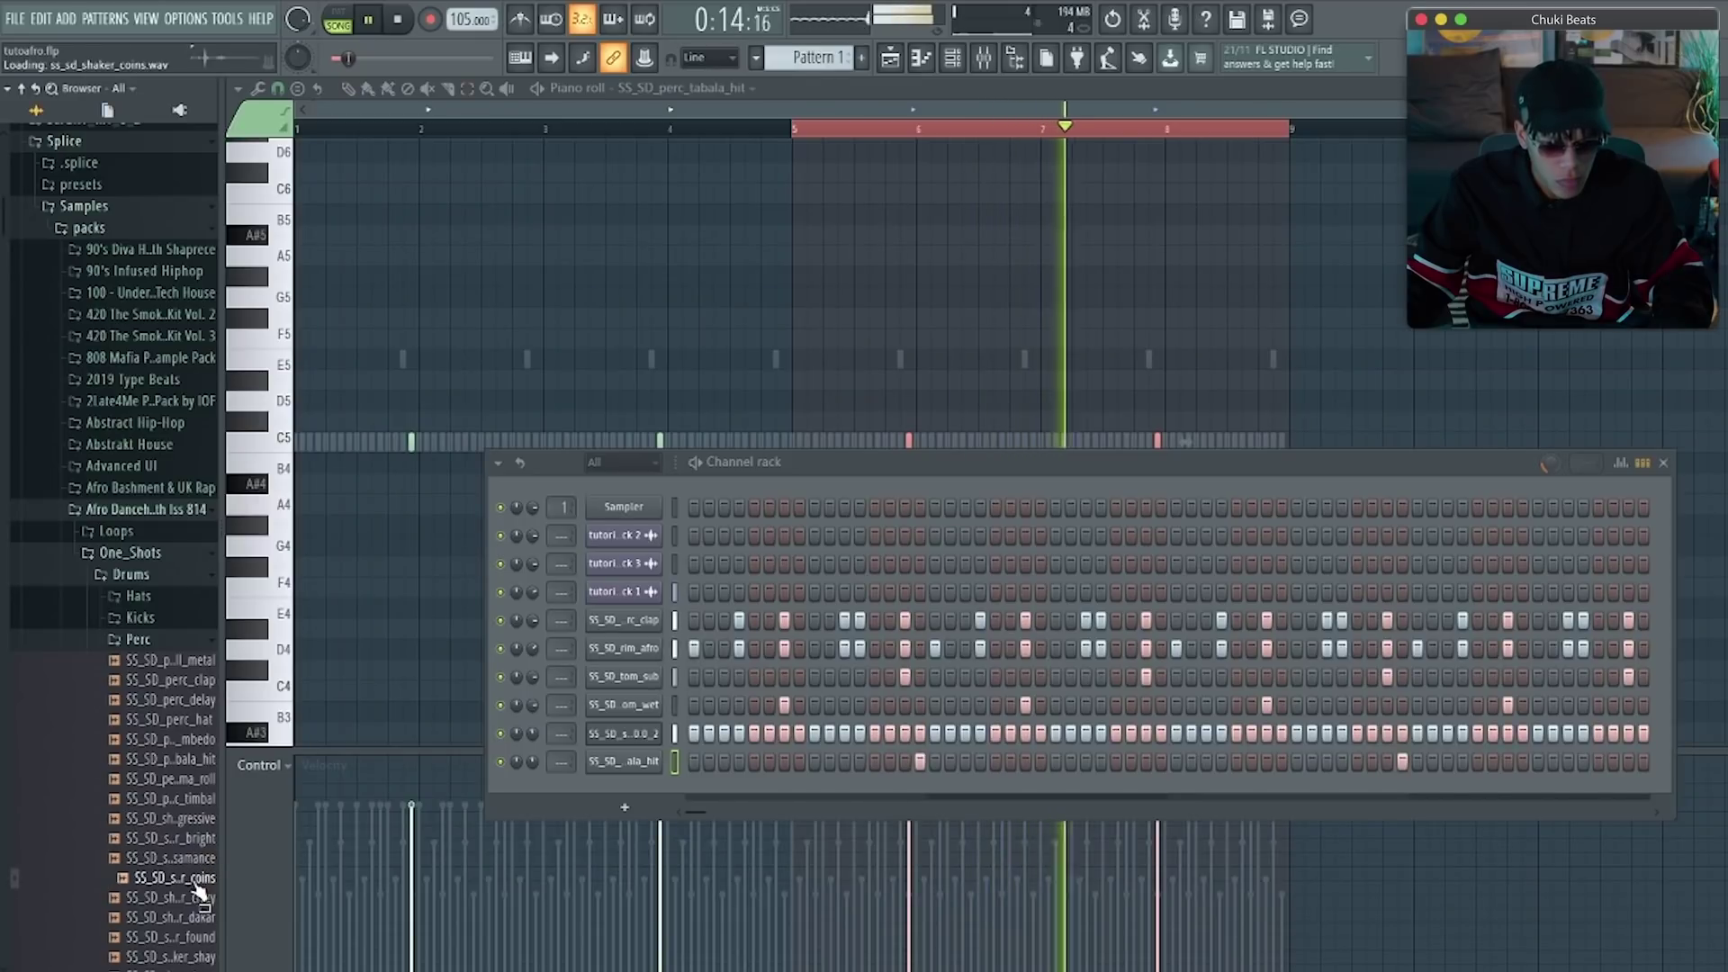
Audition the other shaker samples in the Perc folder and add SS_SD_shaker_street as a new channel
scroll(198, 887, down, 3)
click(197, 801)
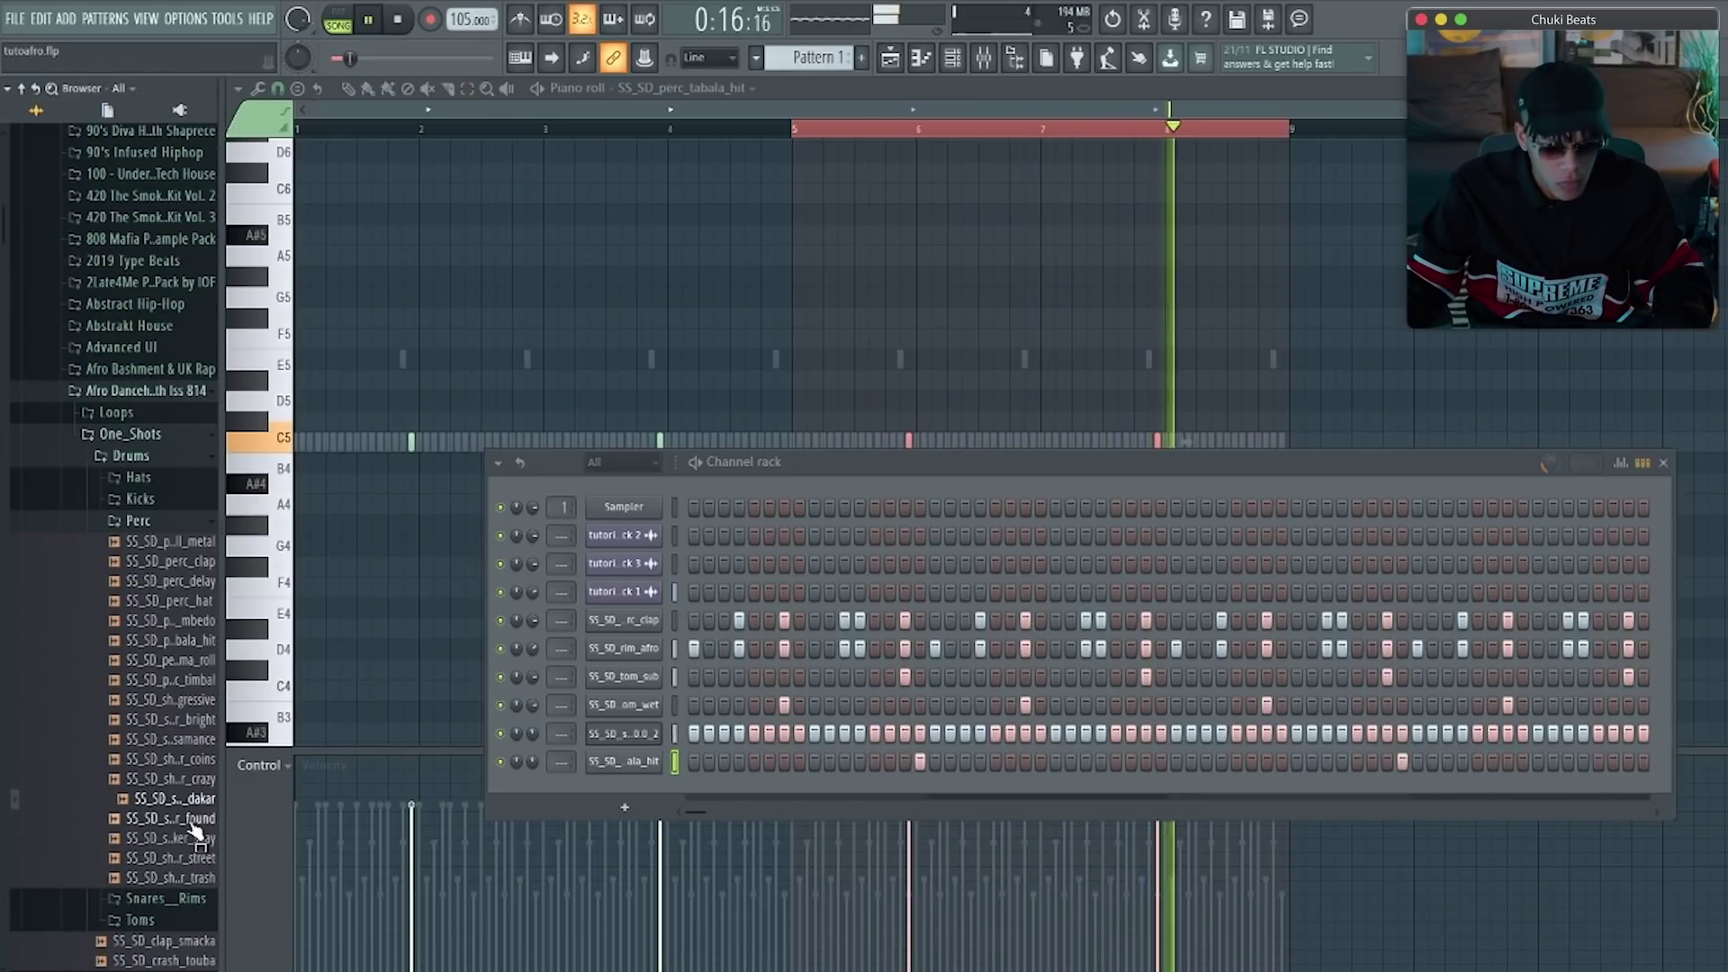
click(200, 858)
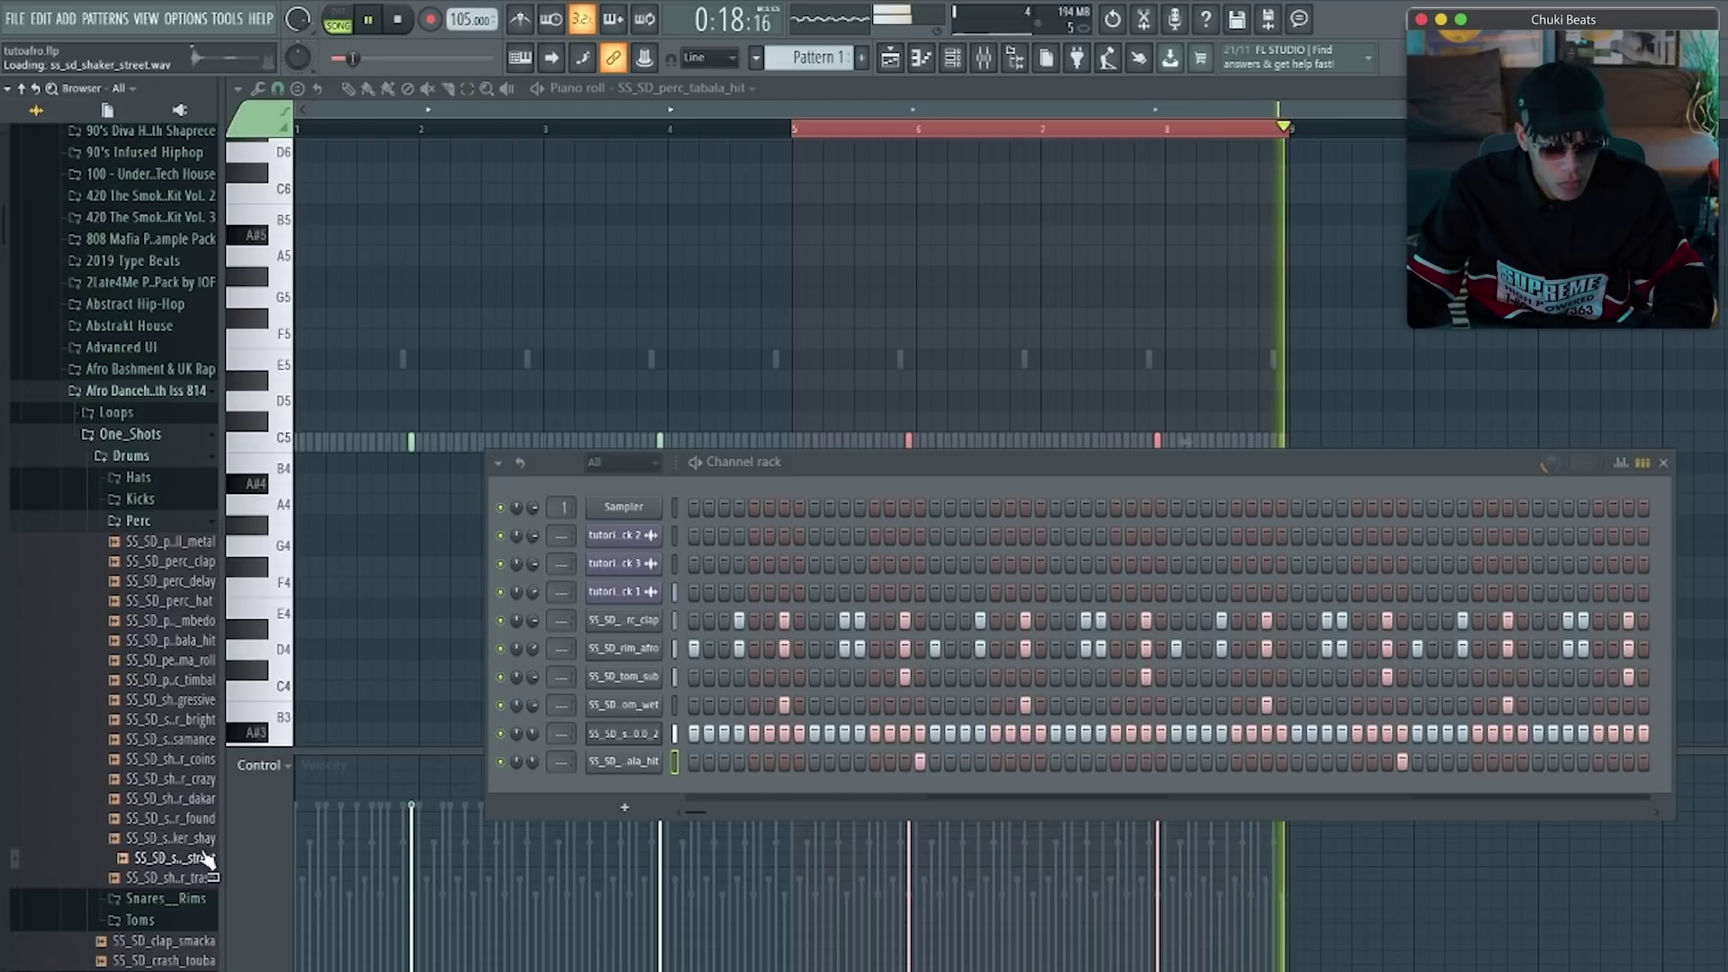
drag(205, 864, 756, 798)
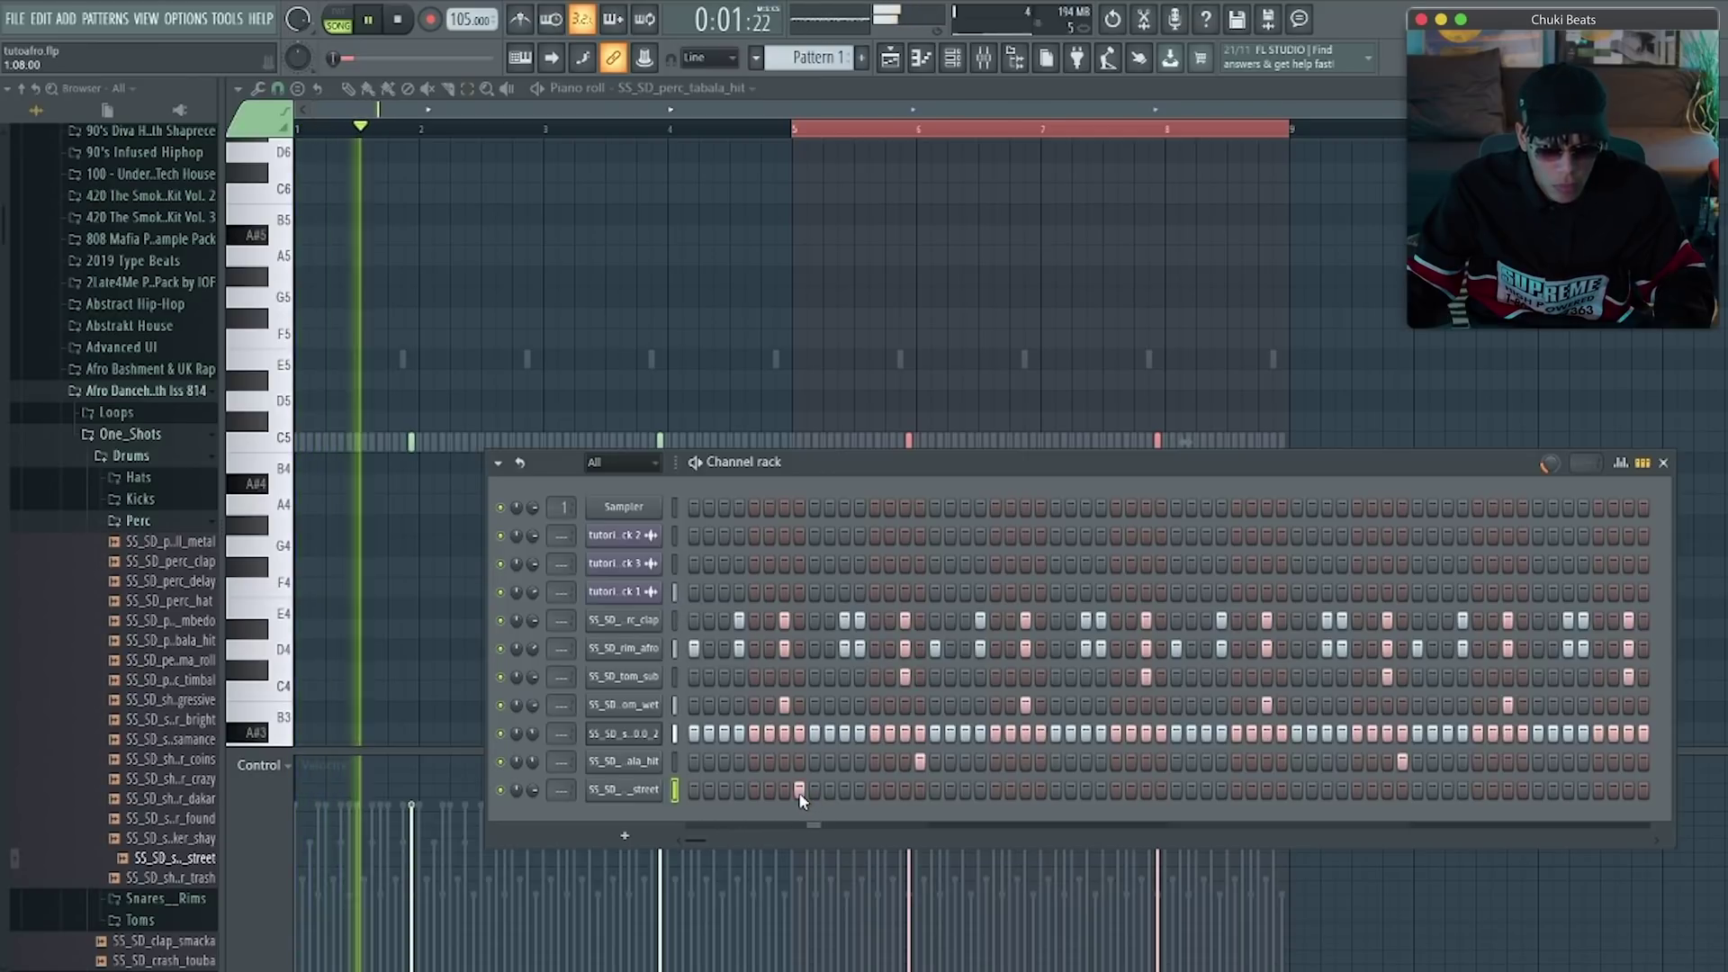
Place the street shaker on step 7 of each of bars 1 to 4 during playback, and stop the pattern
click(785, 790)
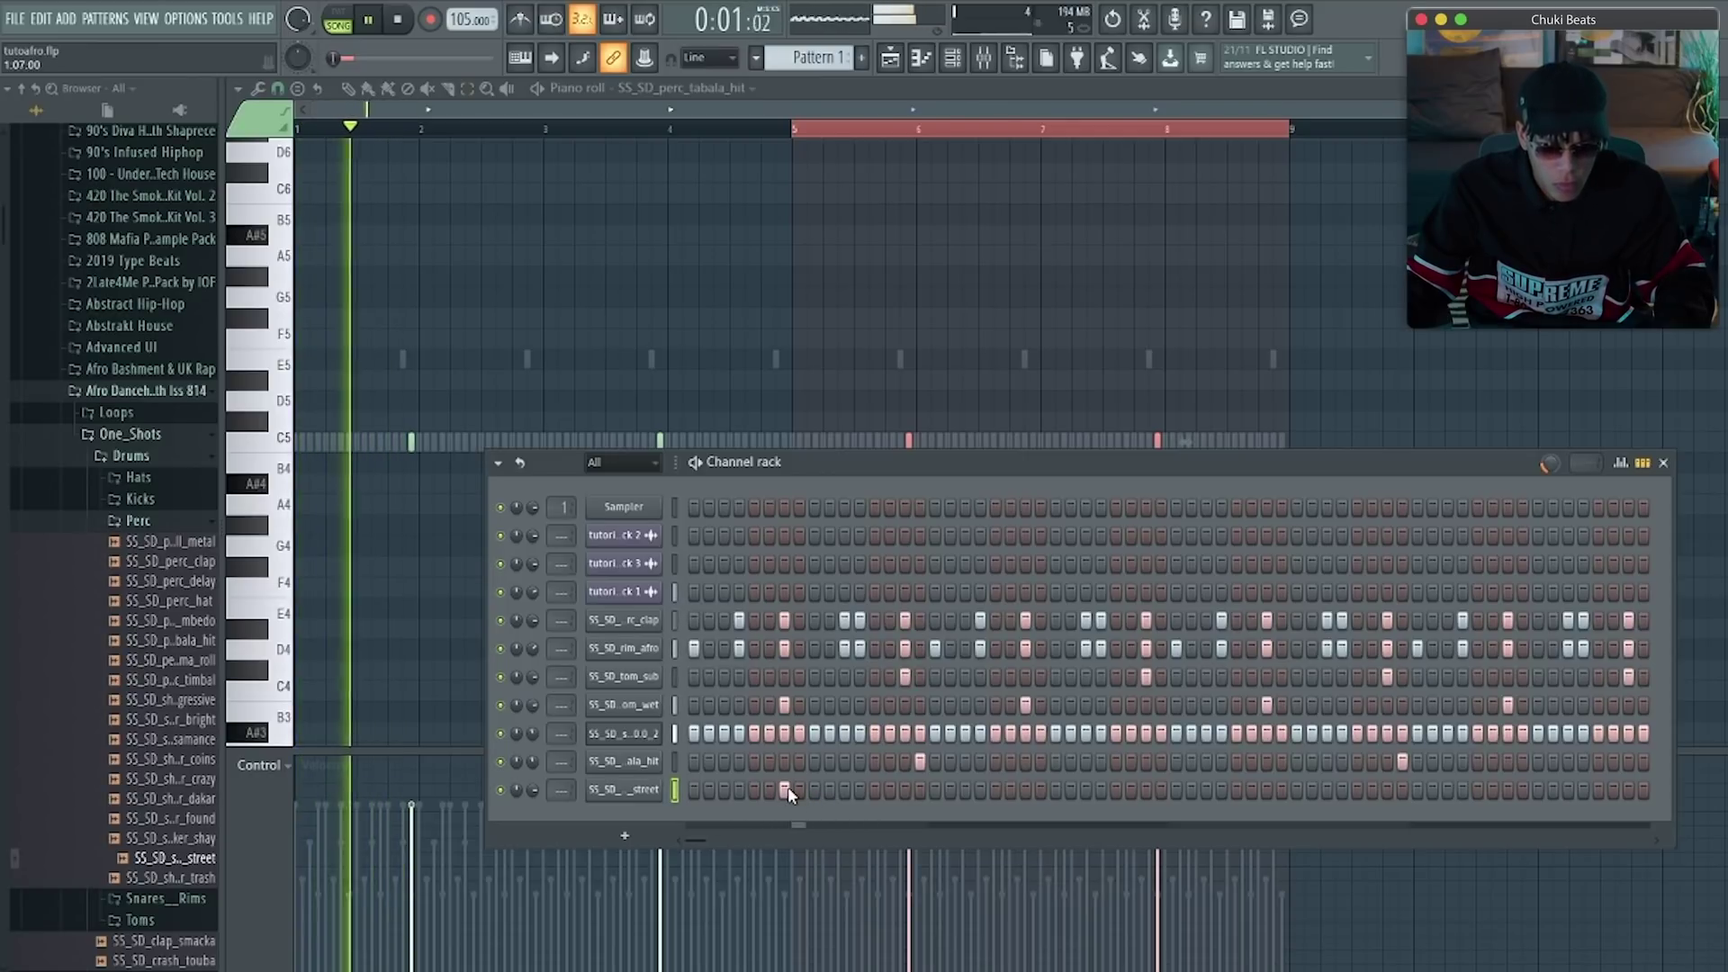
click(1026, 790)
click(1263, 790)
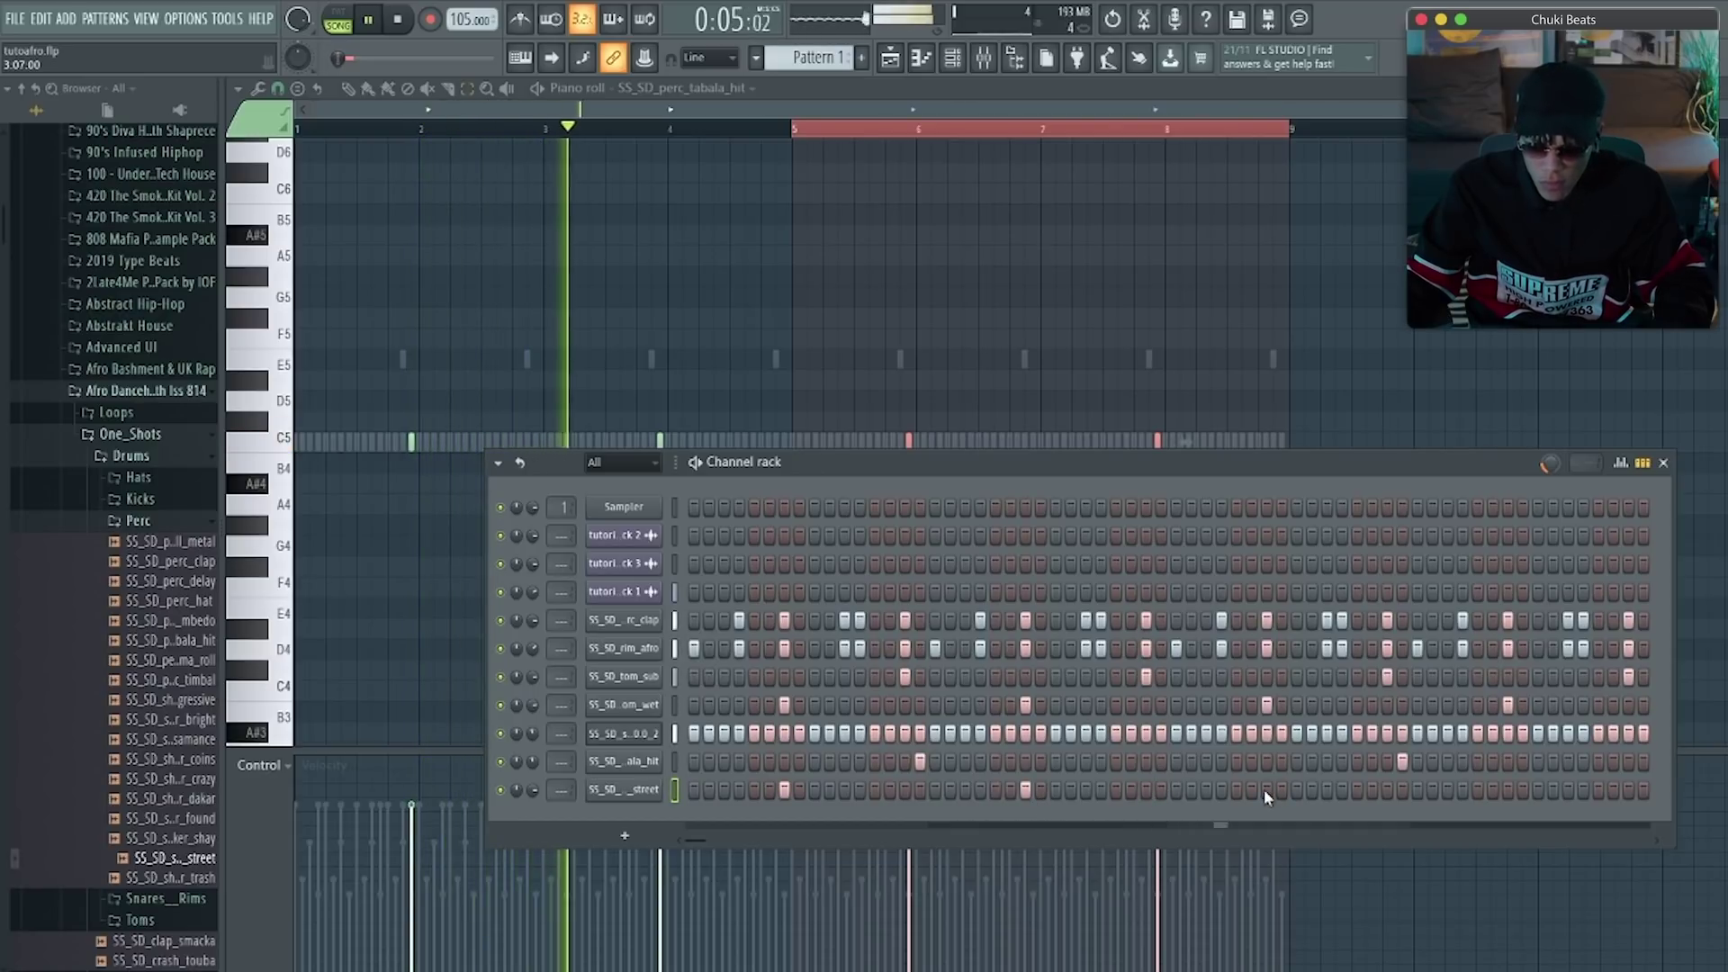
click(1509, 790)
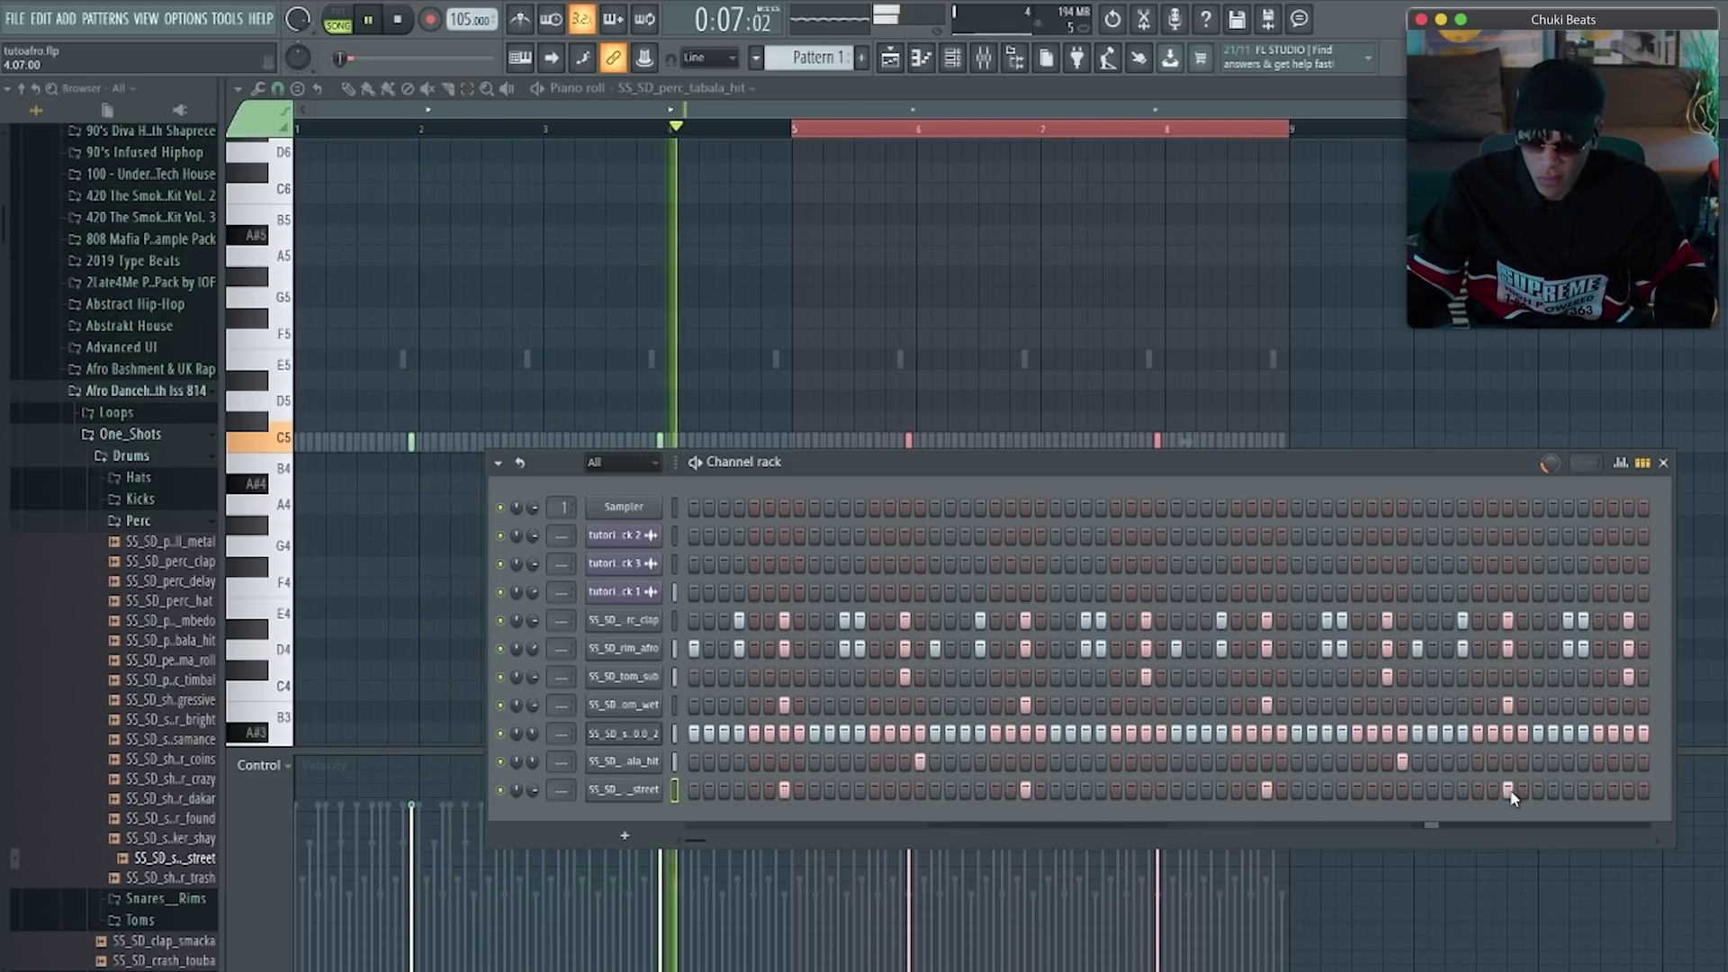
key(space)
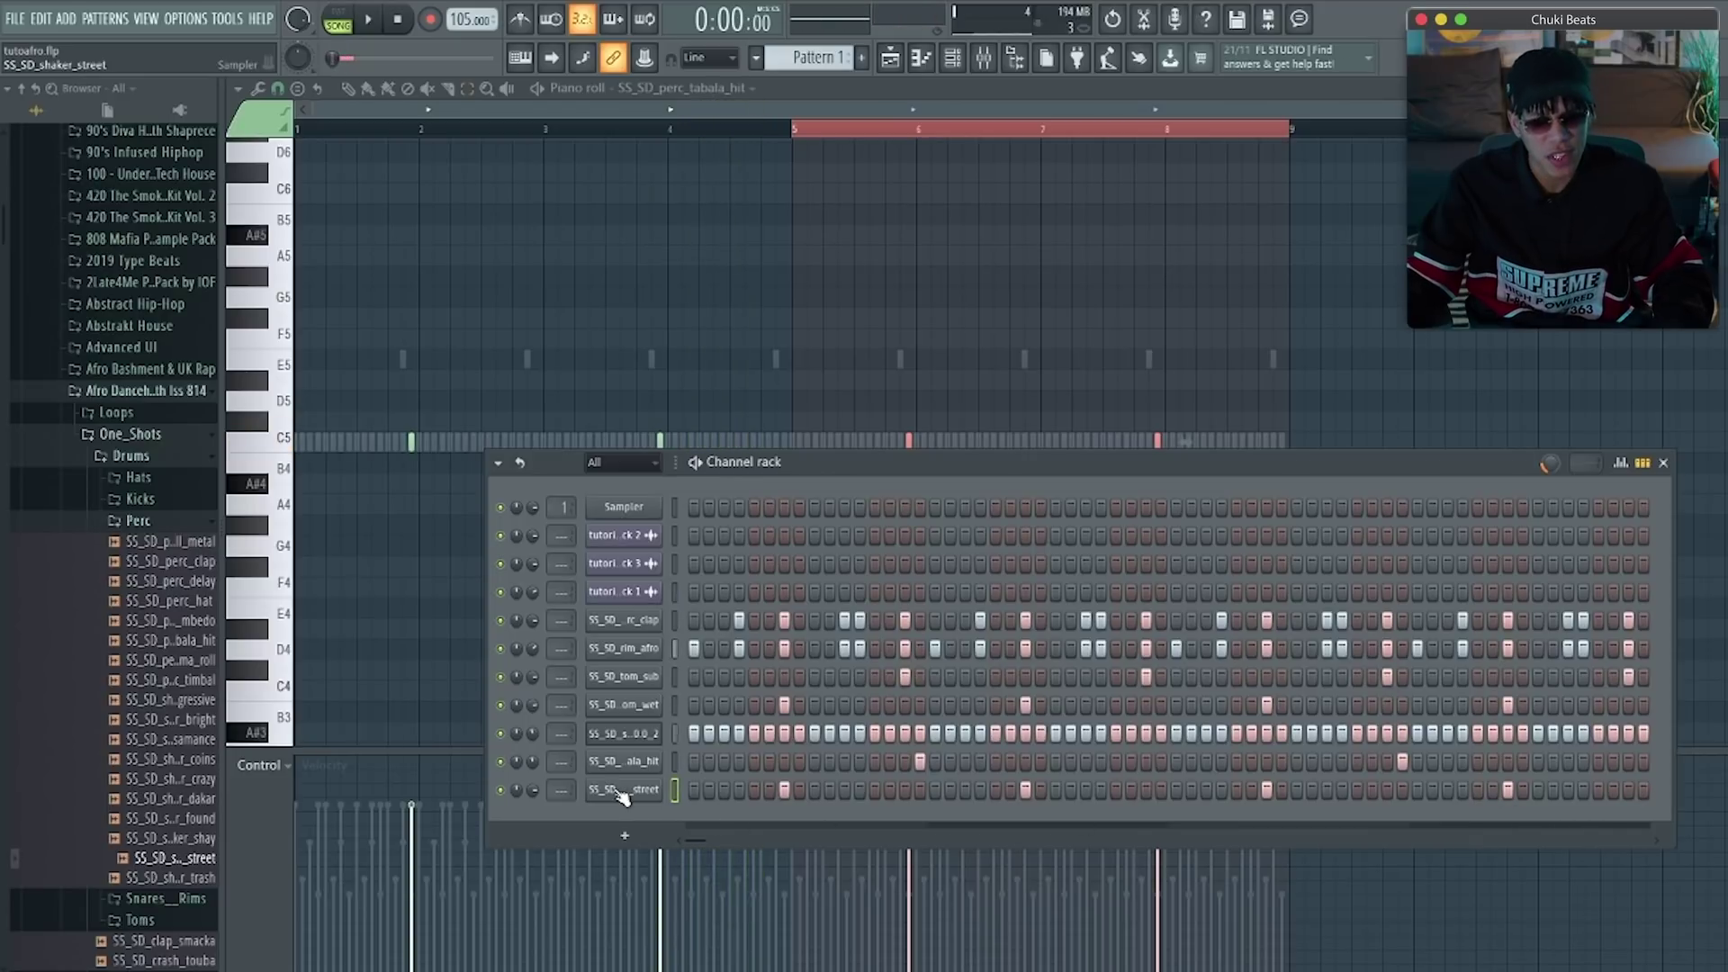
Check the street shaker's sample settings, close them, and play the pattern
click(625, 791)
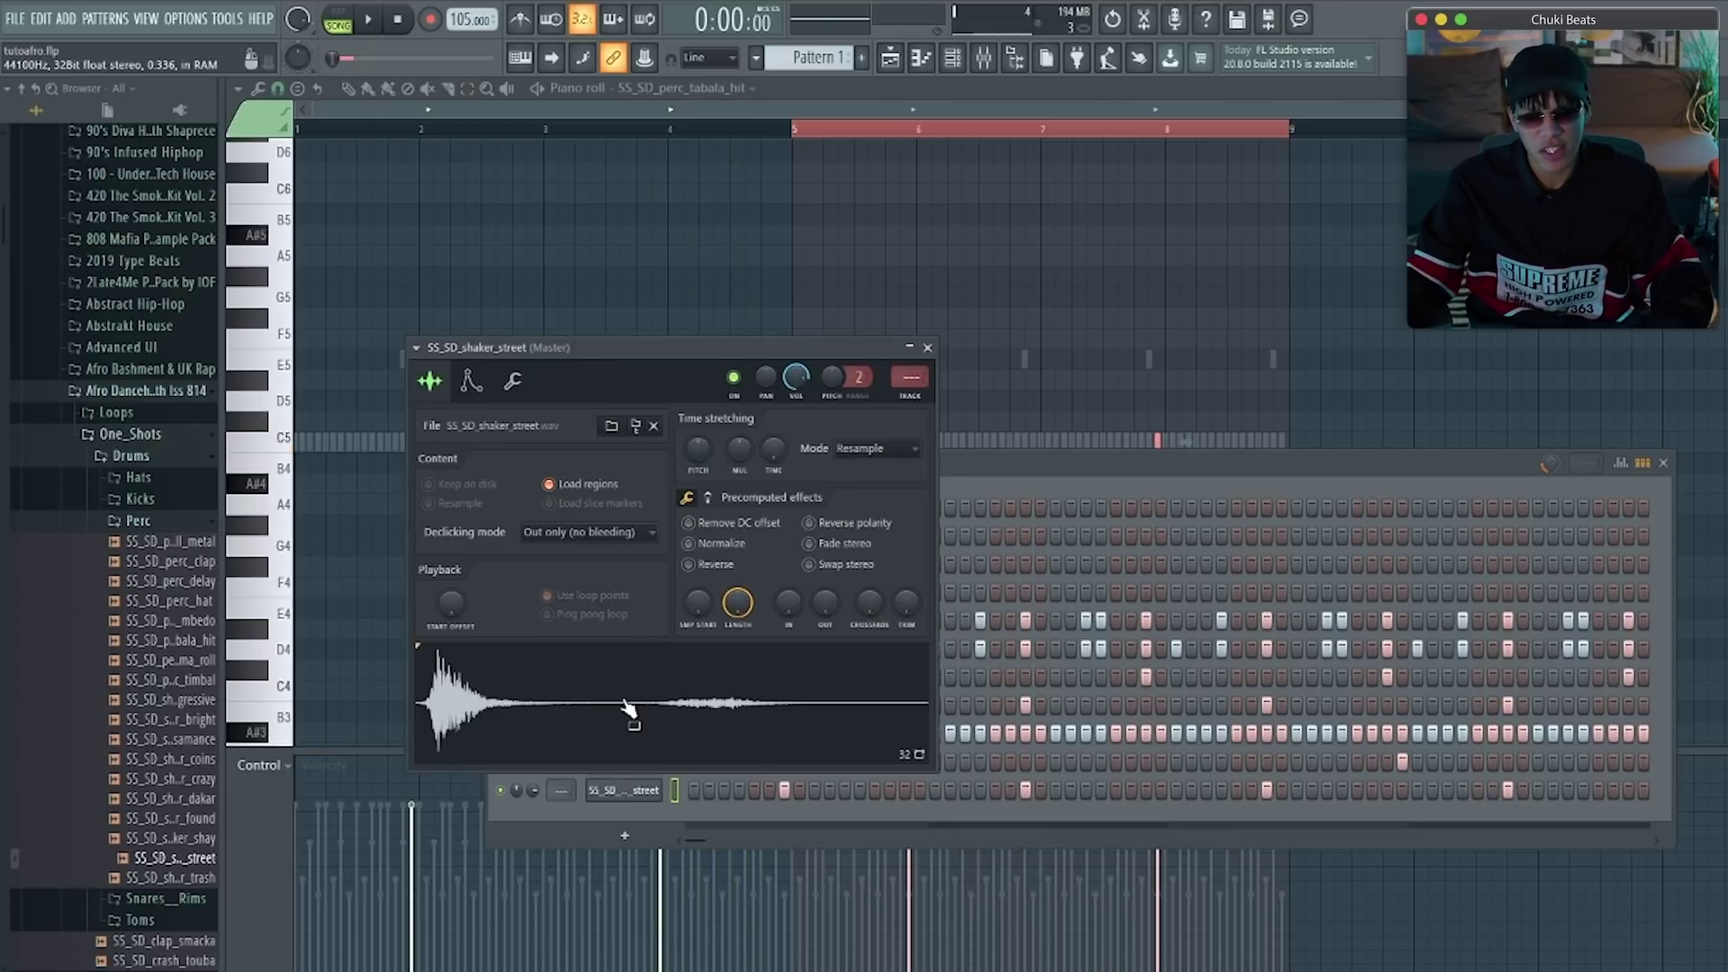
click(928, 349)
key(space)
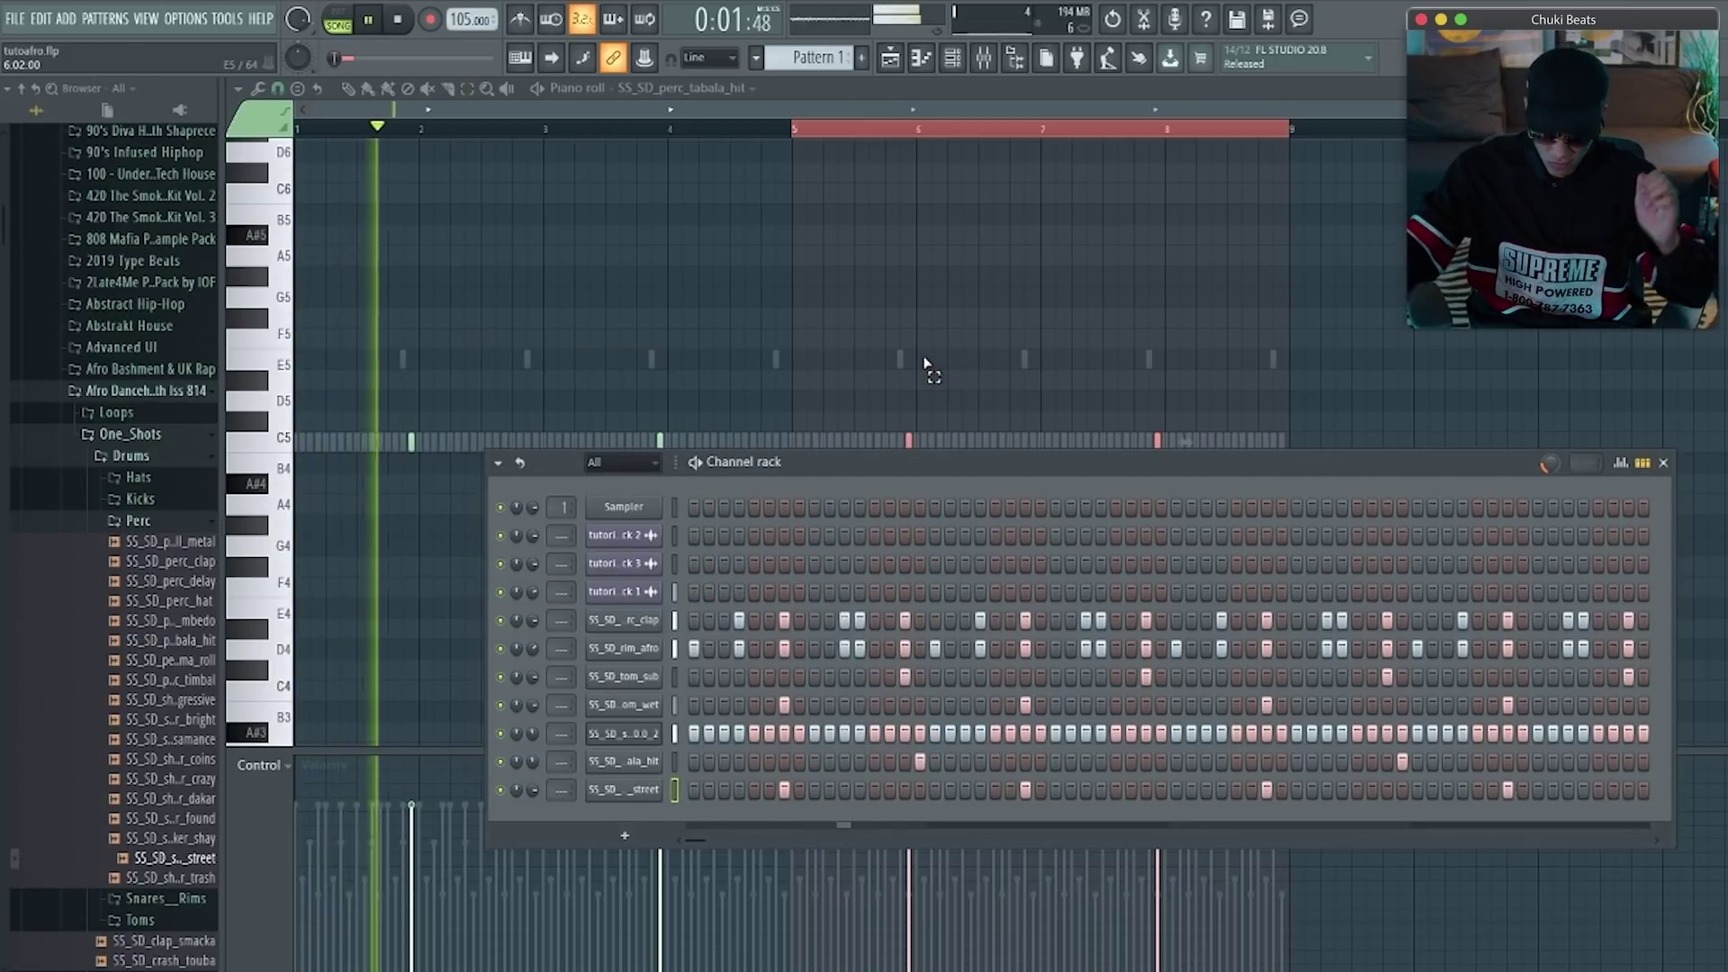
Duplicate the street shaker's four-bar notes into bars 5 to 8 in the piano roll and reopen the channel rack
right_click(652, 782)
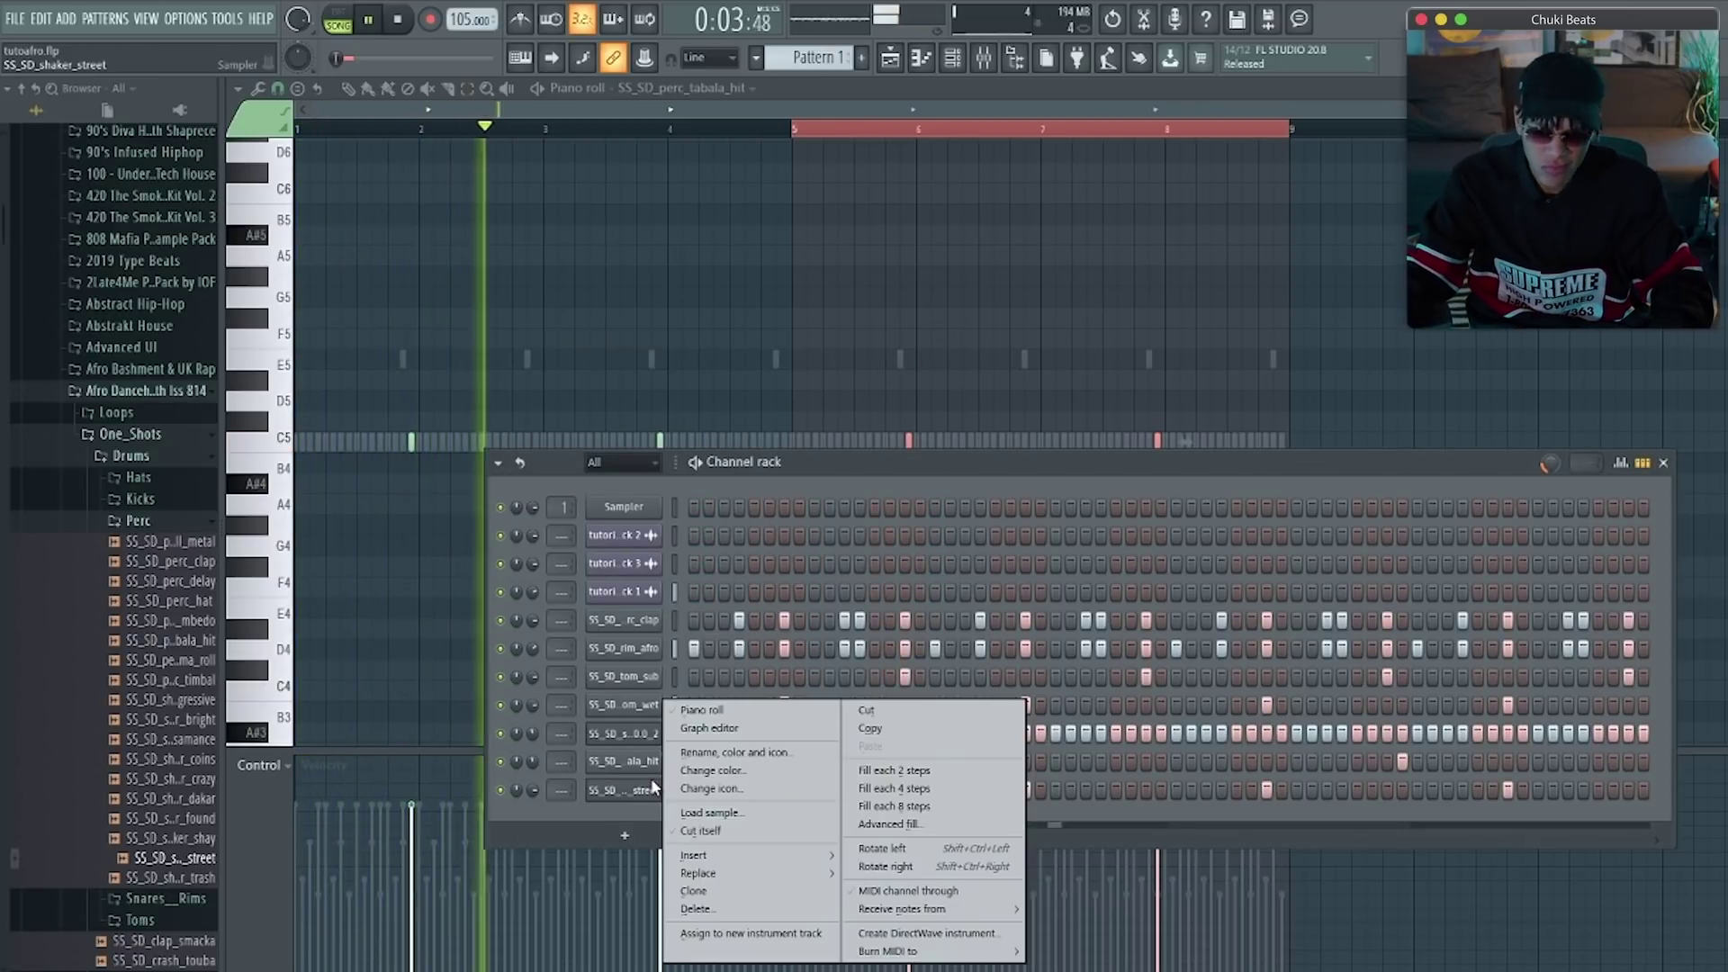
click(702, 710)
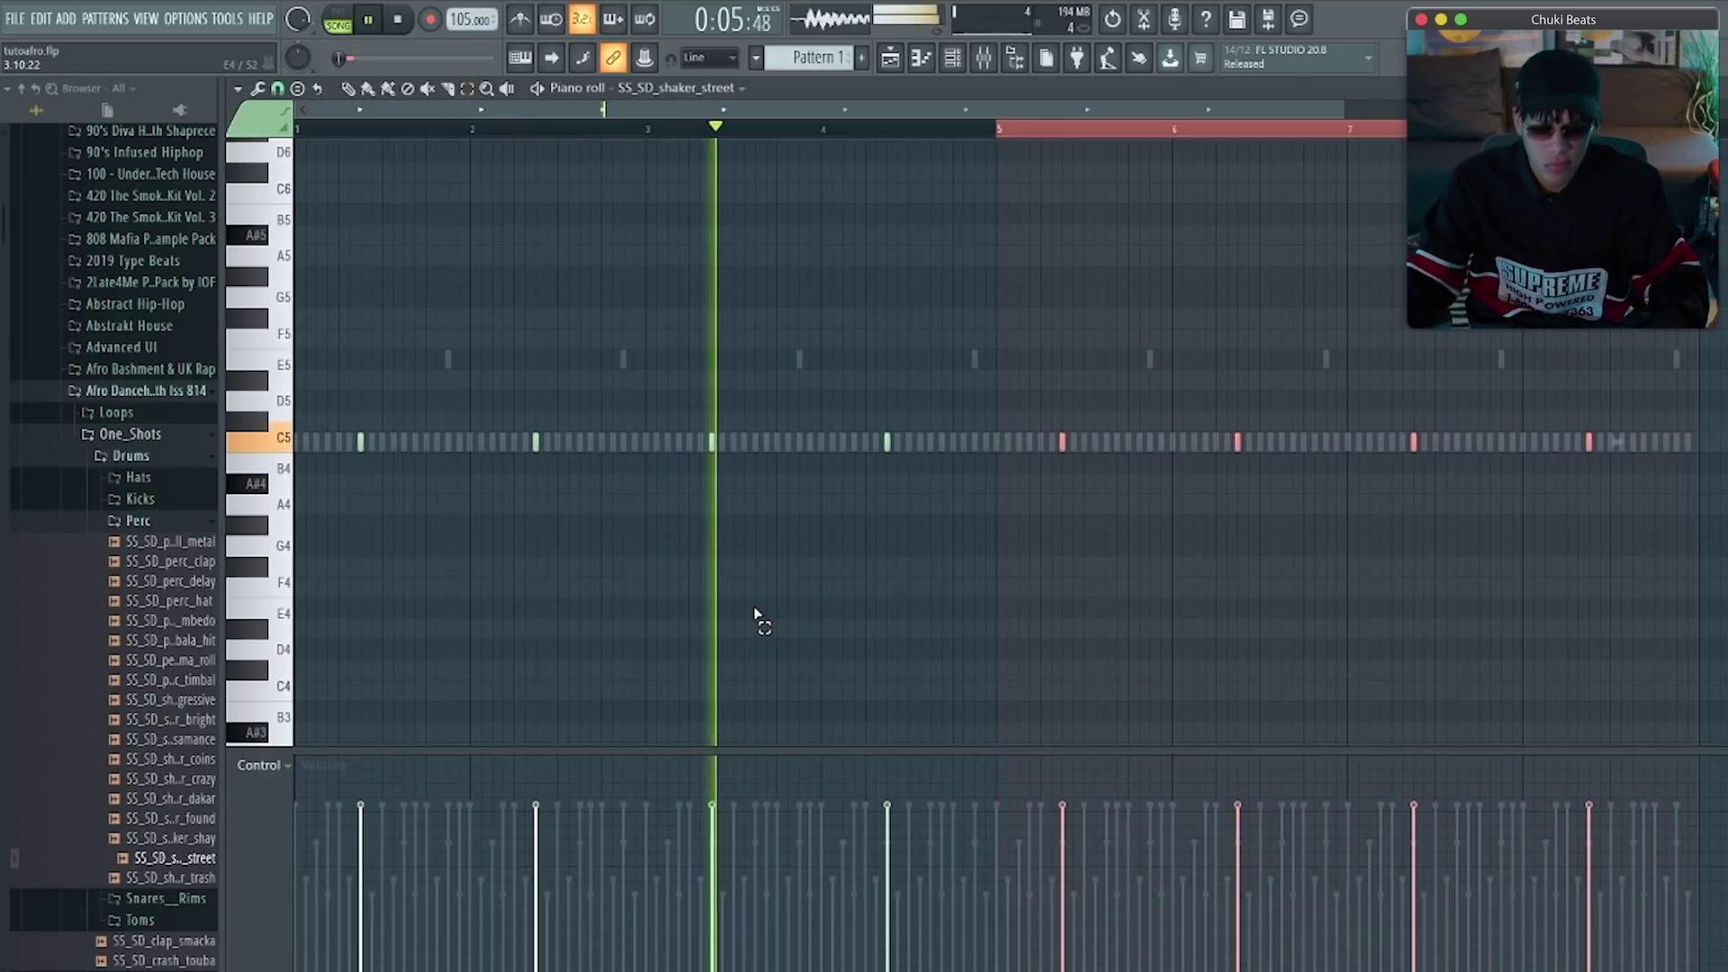
click(953, 57)
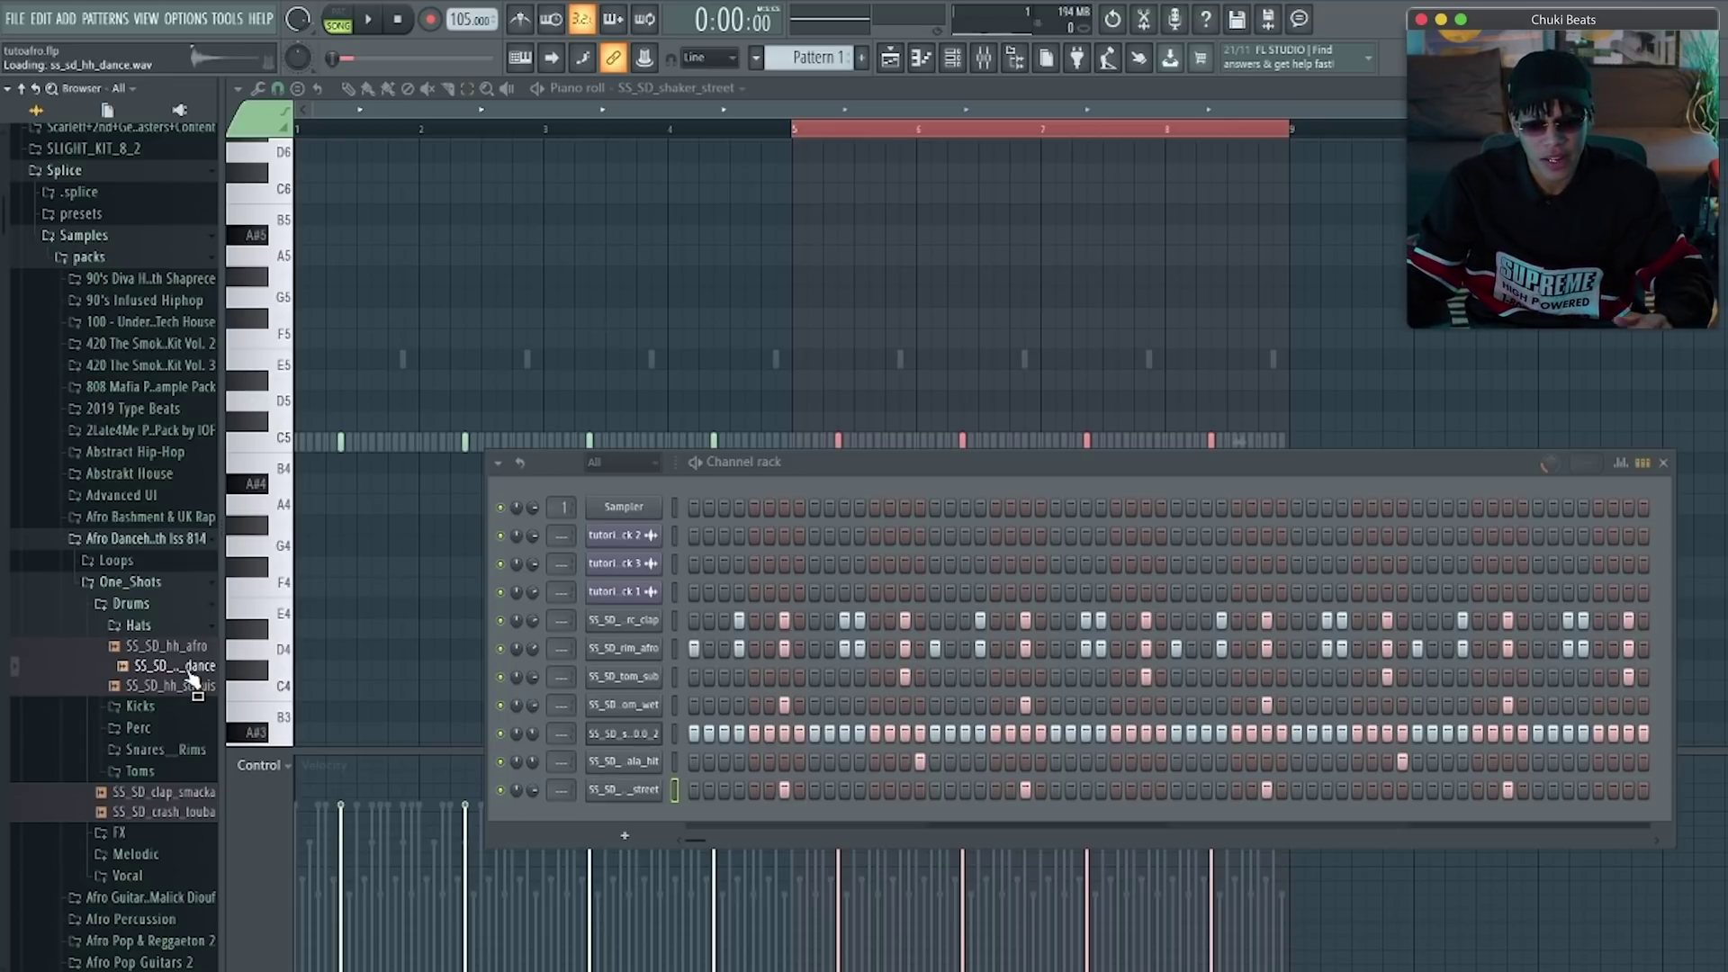
Add SS_SD_hh_dance as a new channel with hits on steps 1 to 3 of bar 1 and steps 1 and 3 of bar 2
drag(593, 799, 631, 809)
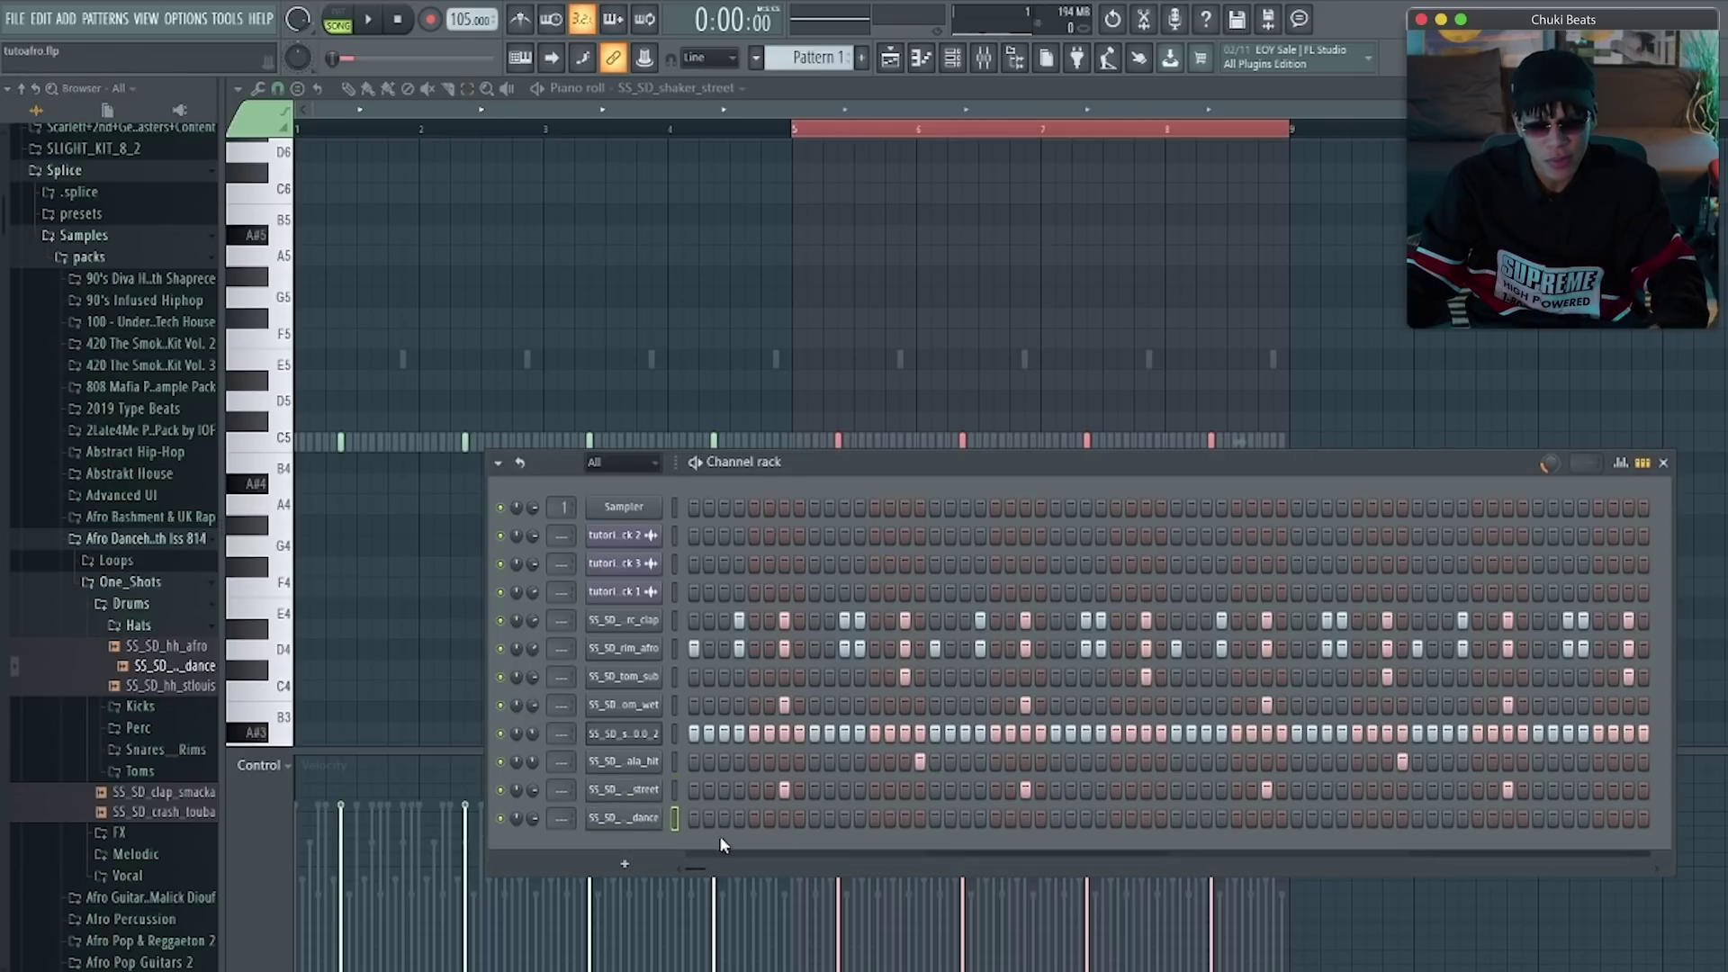
click(721, 818)
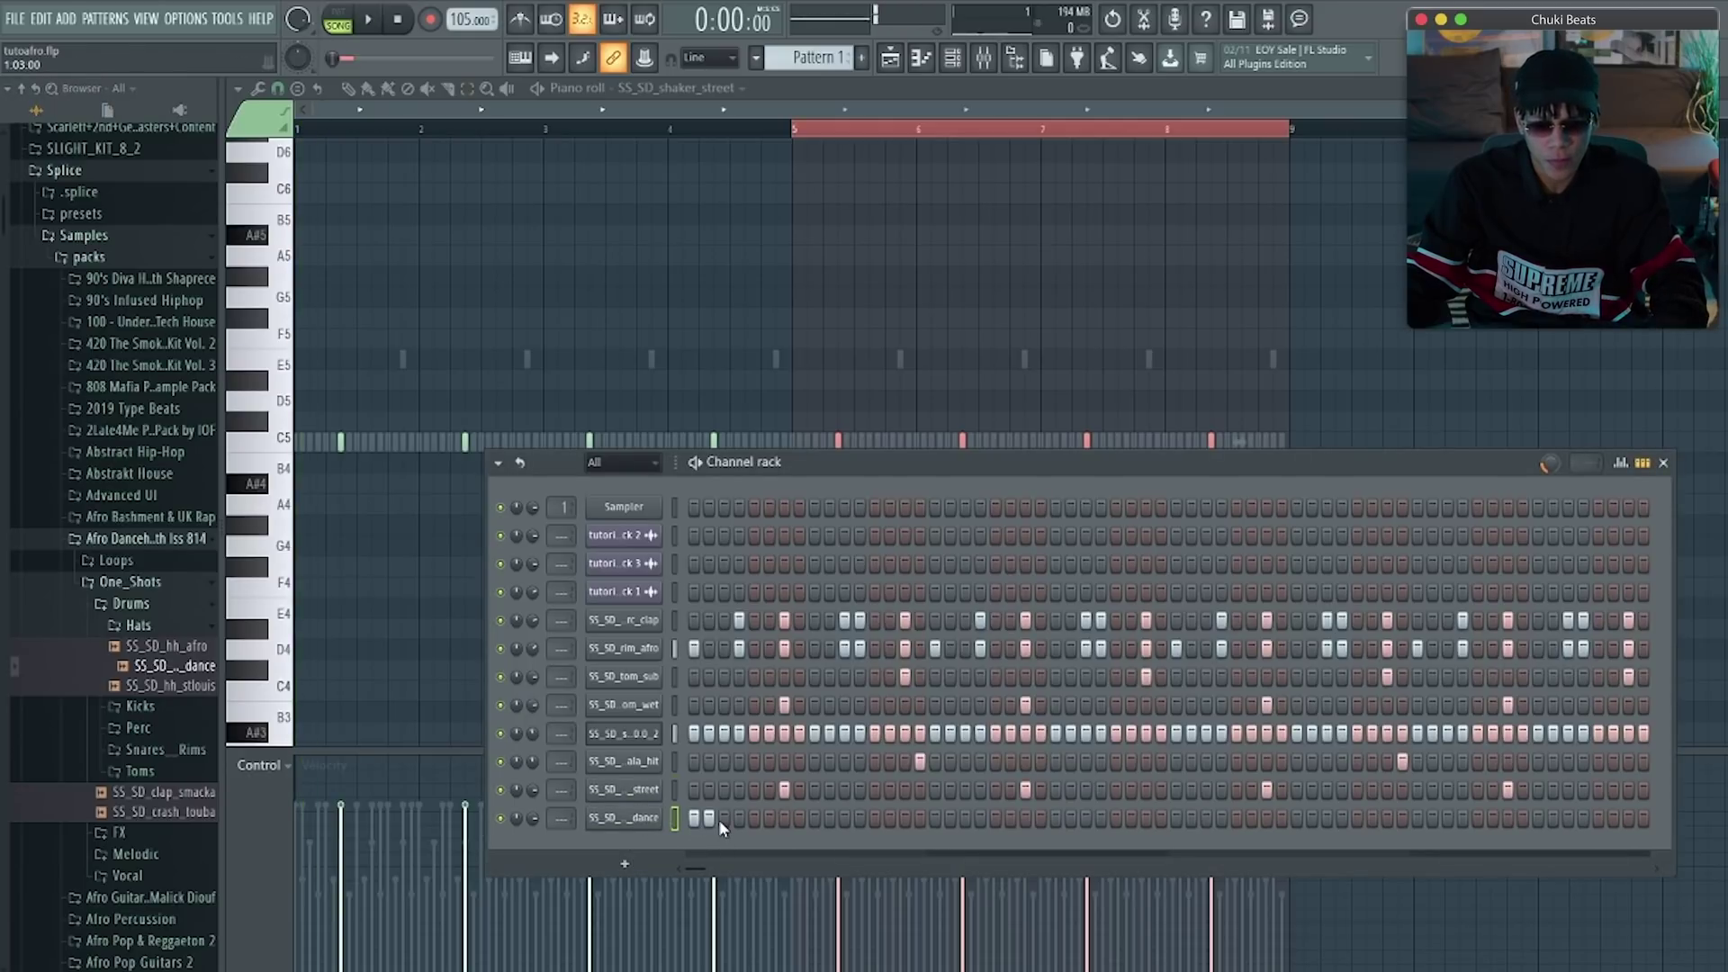
key(space)
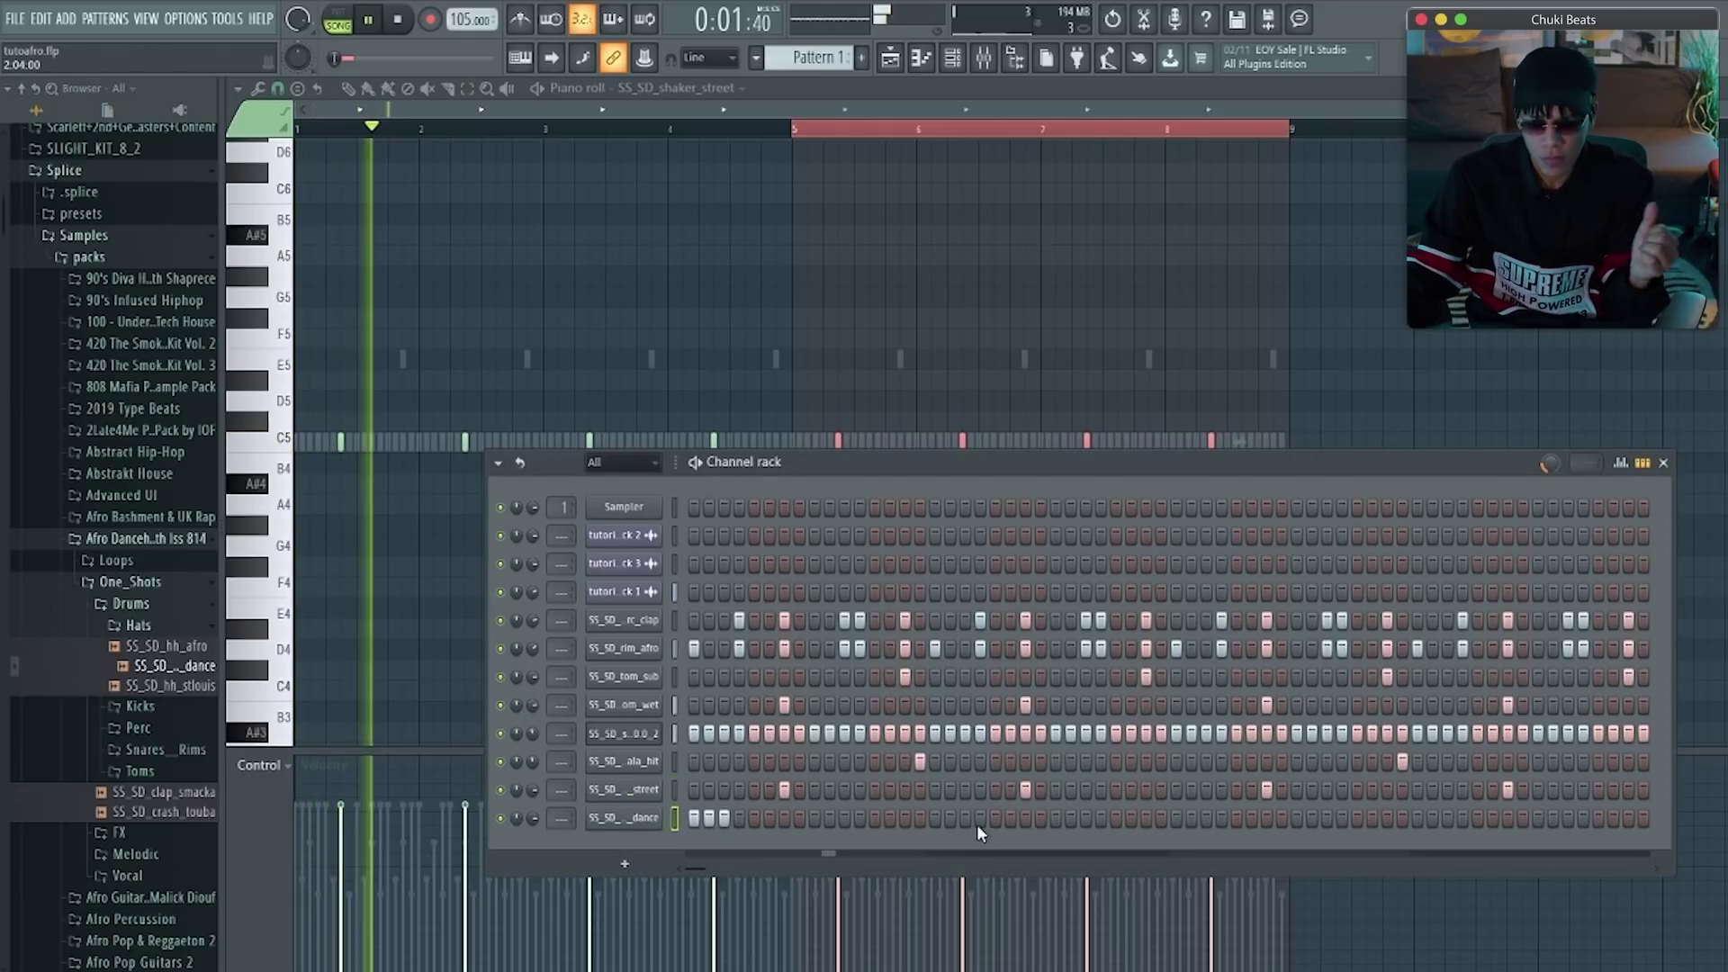
key(space)
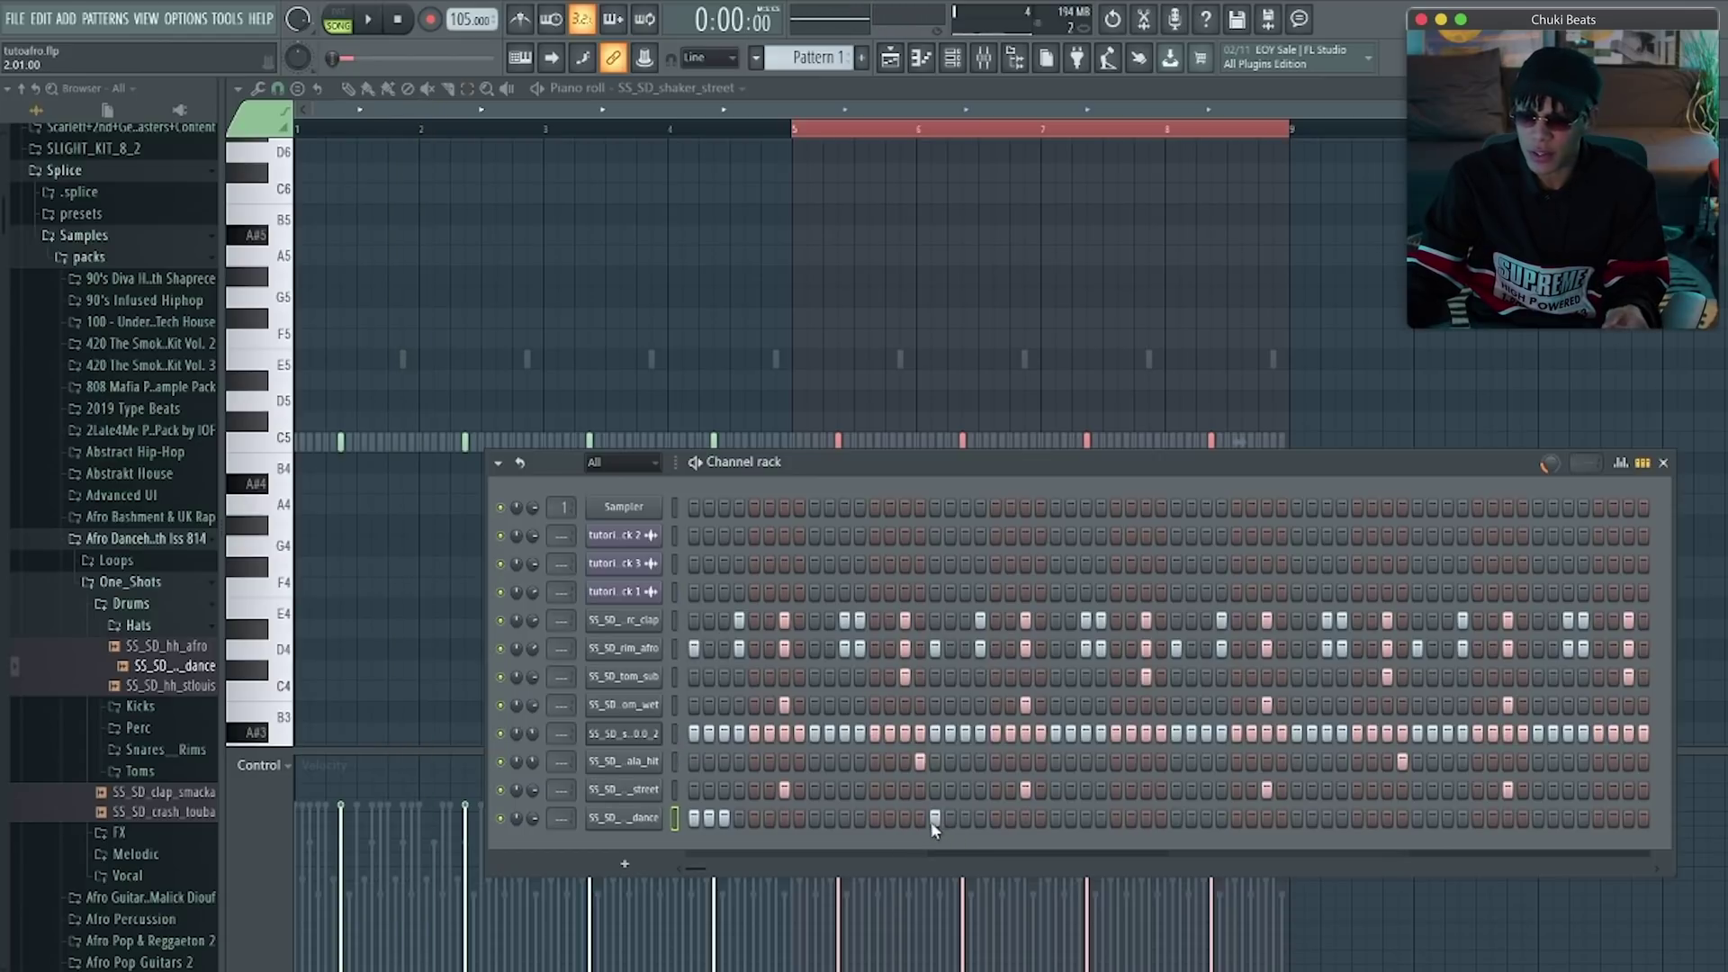
click(963, 817)
key(space)
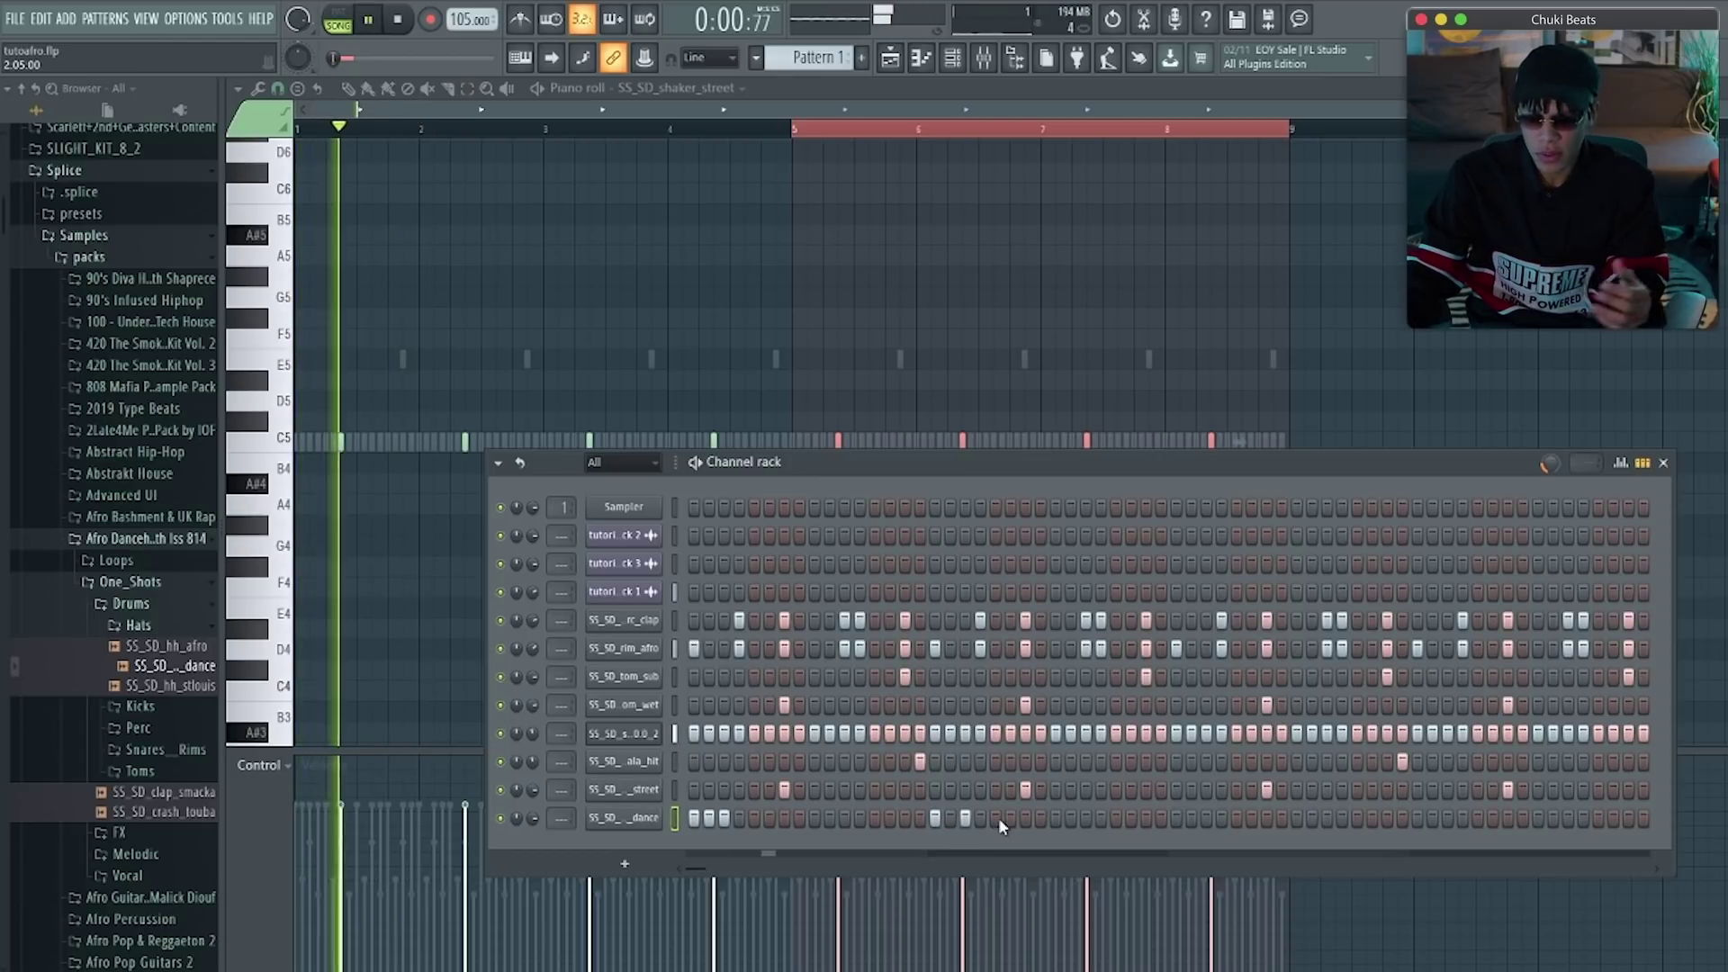
Place the dance hi-hat on steps 1 to 3 of bar 3 and steps 1 and 3 of bar 4
click(1176, 818)
click(1191, 818)
click(1206, 818)
click(1417, 819)
click(1446, 819)
Duplicate the dance hi-hat notes into bars 5 to 8 in the piano roll, stop playback, and return to the channel rack
right_click(648, 818)
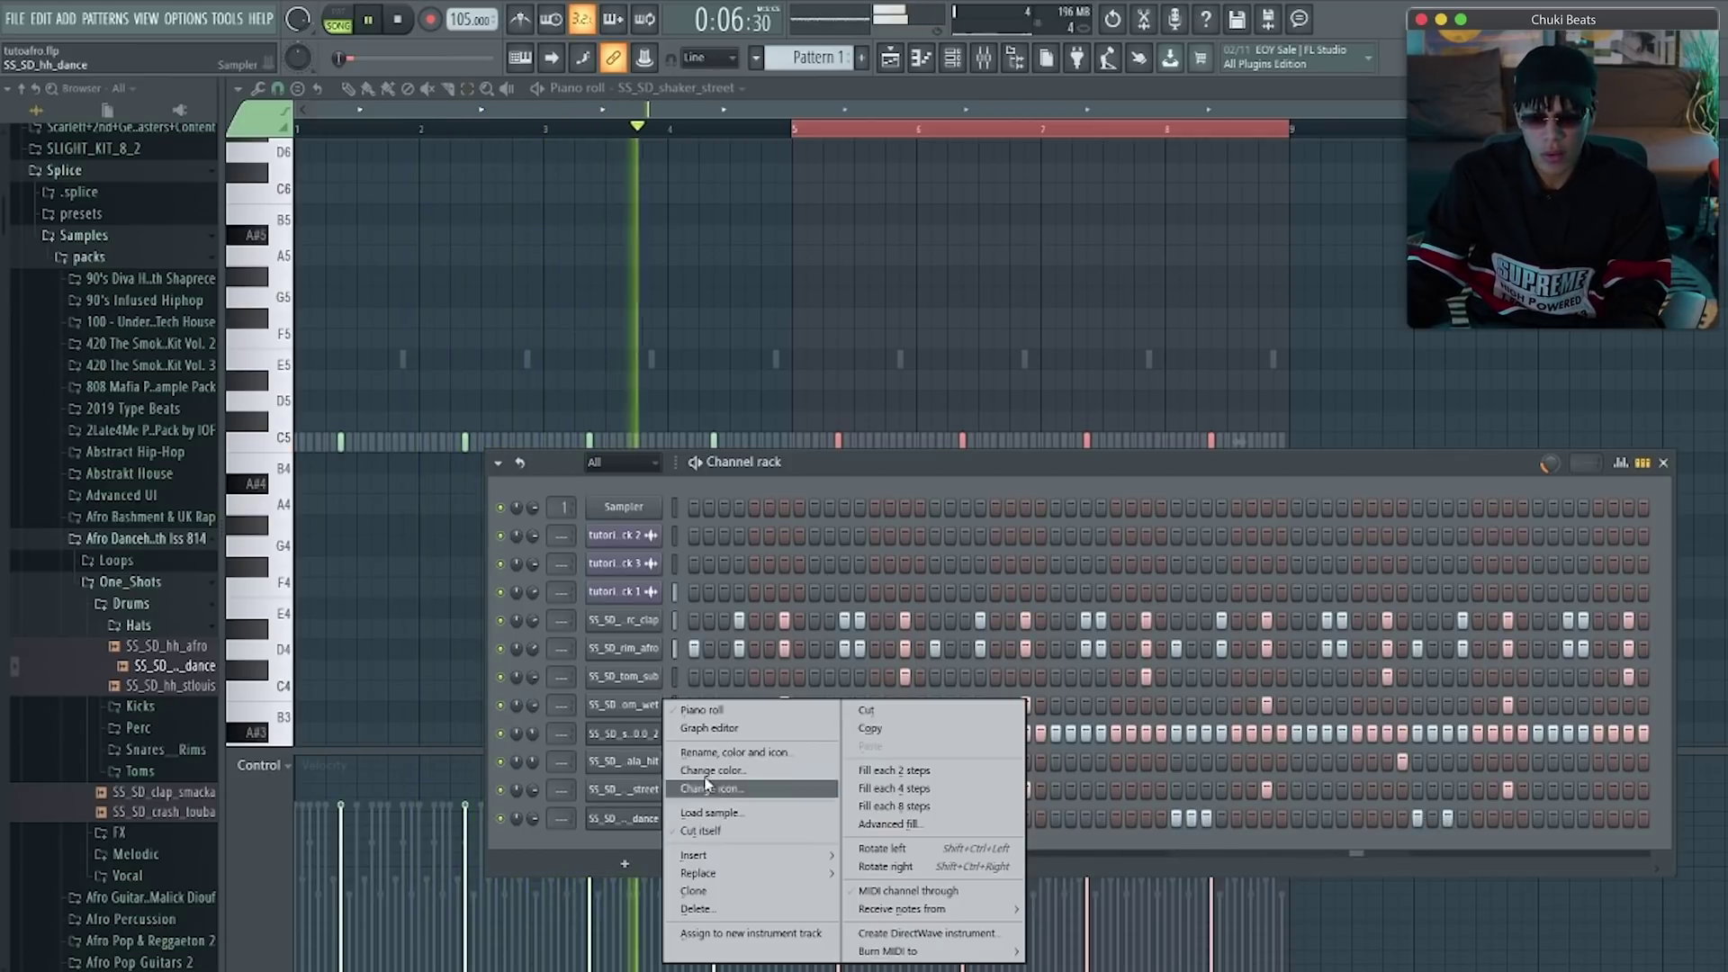
click(707, 715)
scroll(707, 716, down, 3)
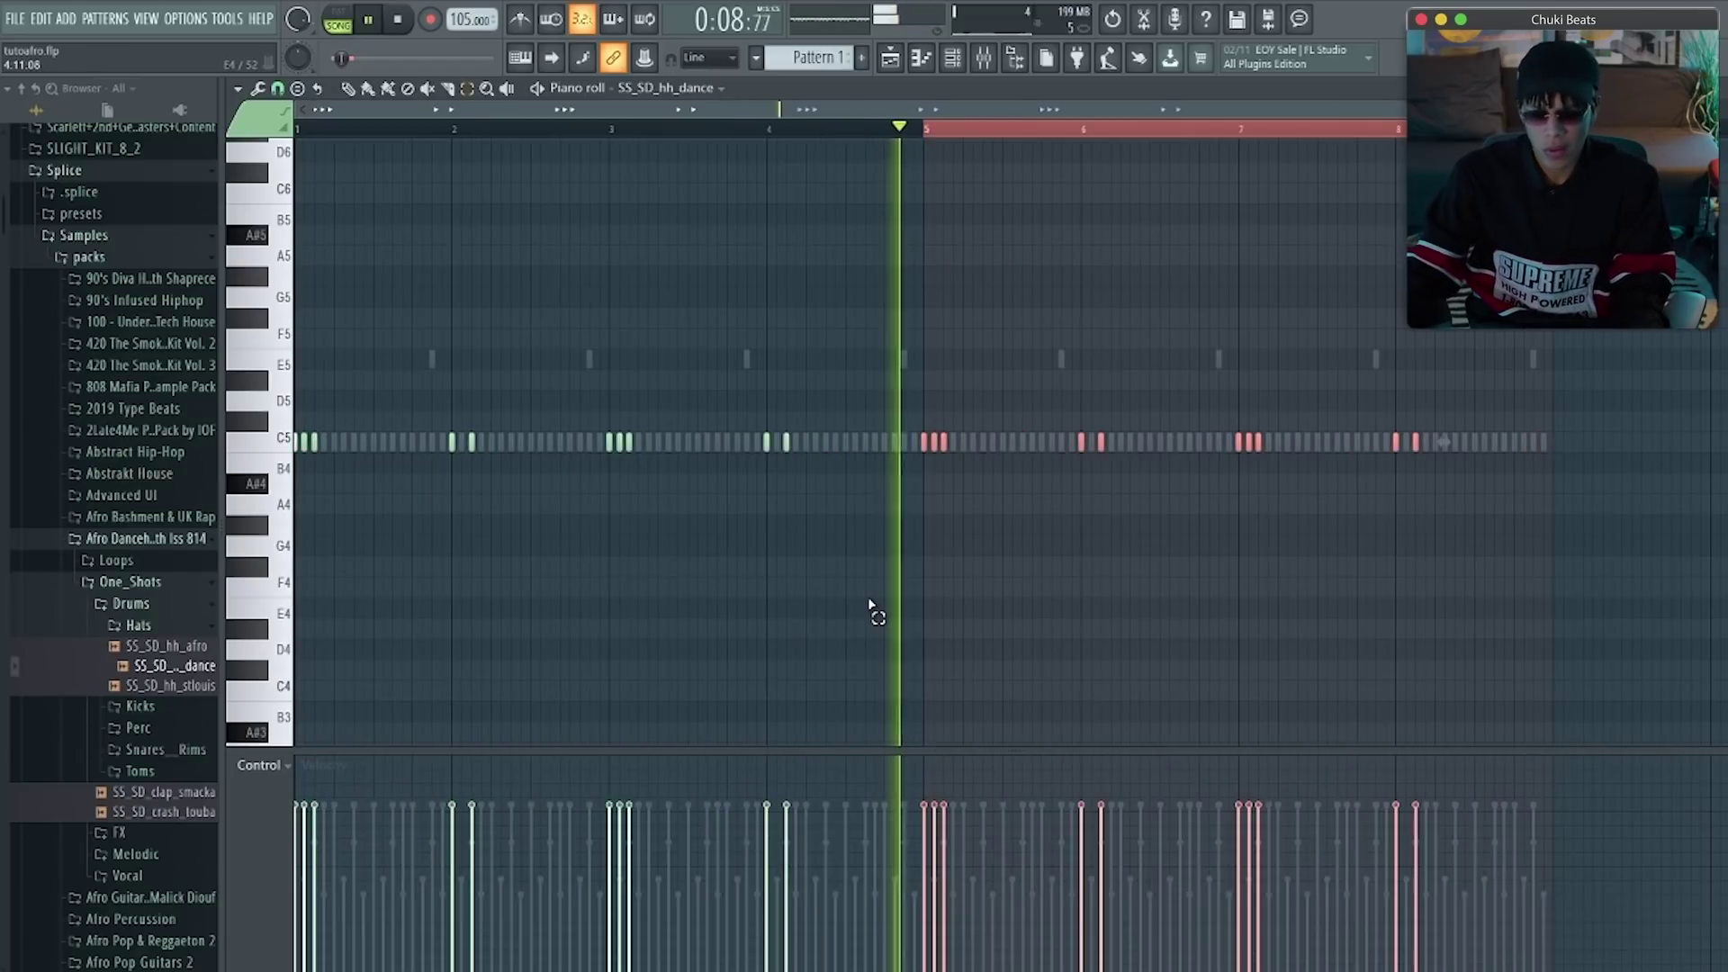
key(space)
key(F6)
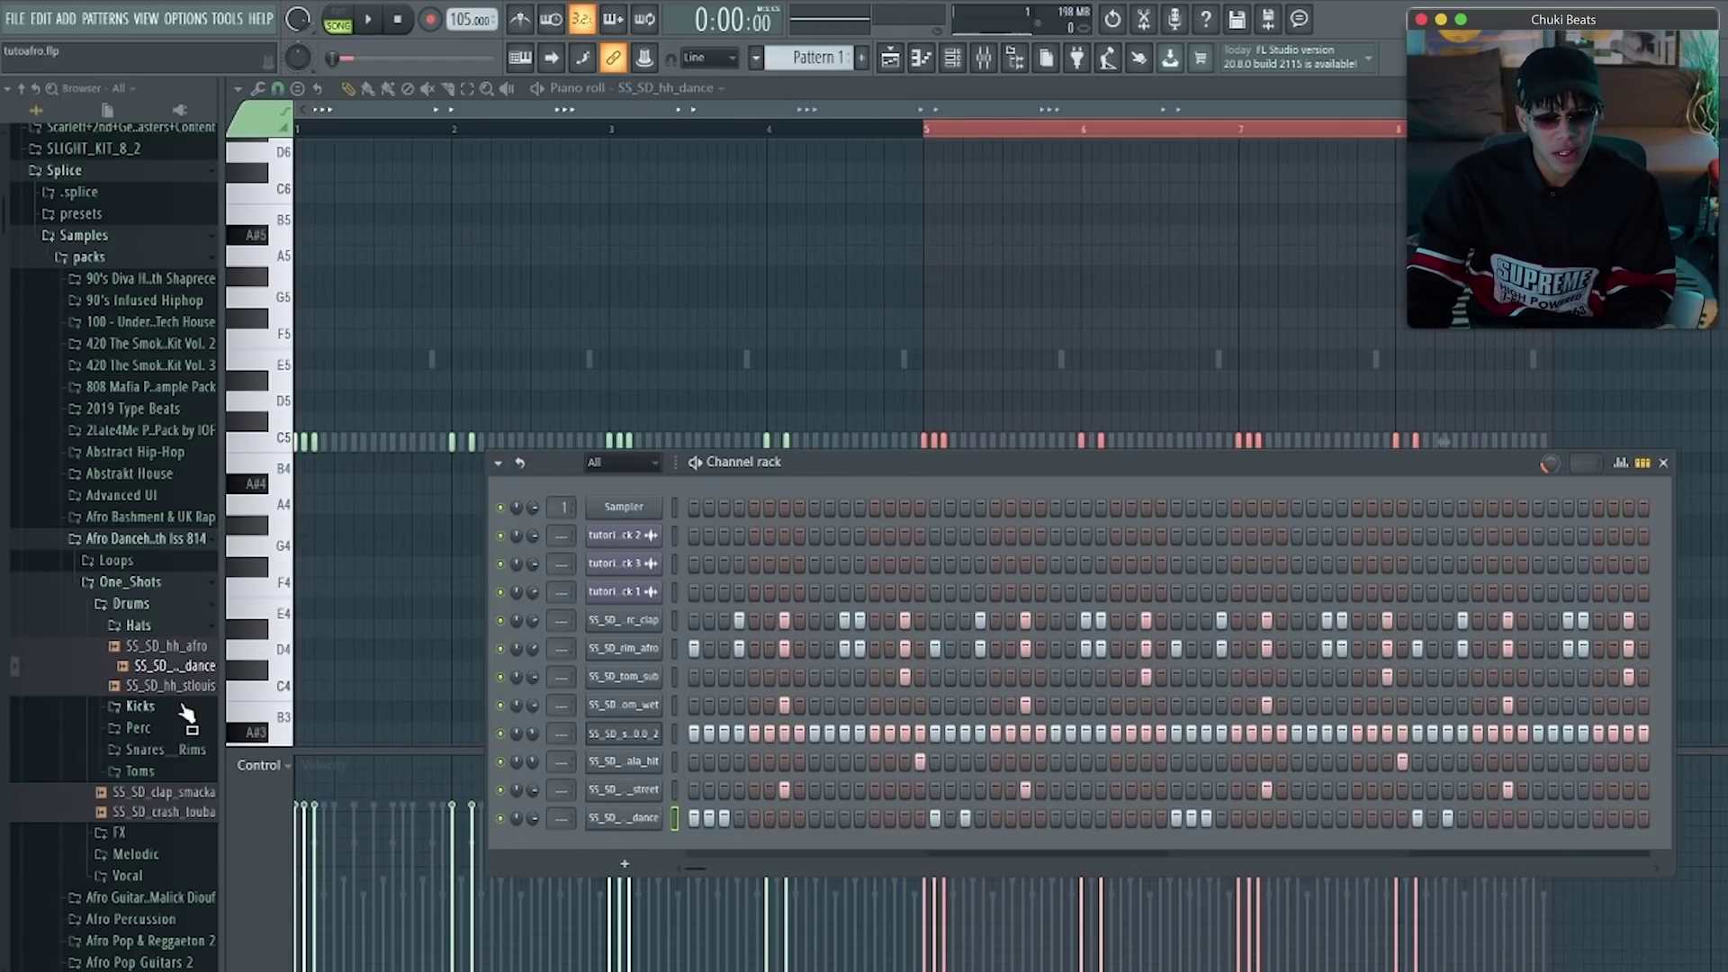
Audition the samples in the Kicks folder and add SS_SD_kick_orange as a new channel below the hi-hat
click(183, 716)
scroll(175, 685, down, 3)
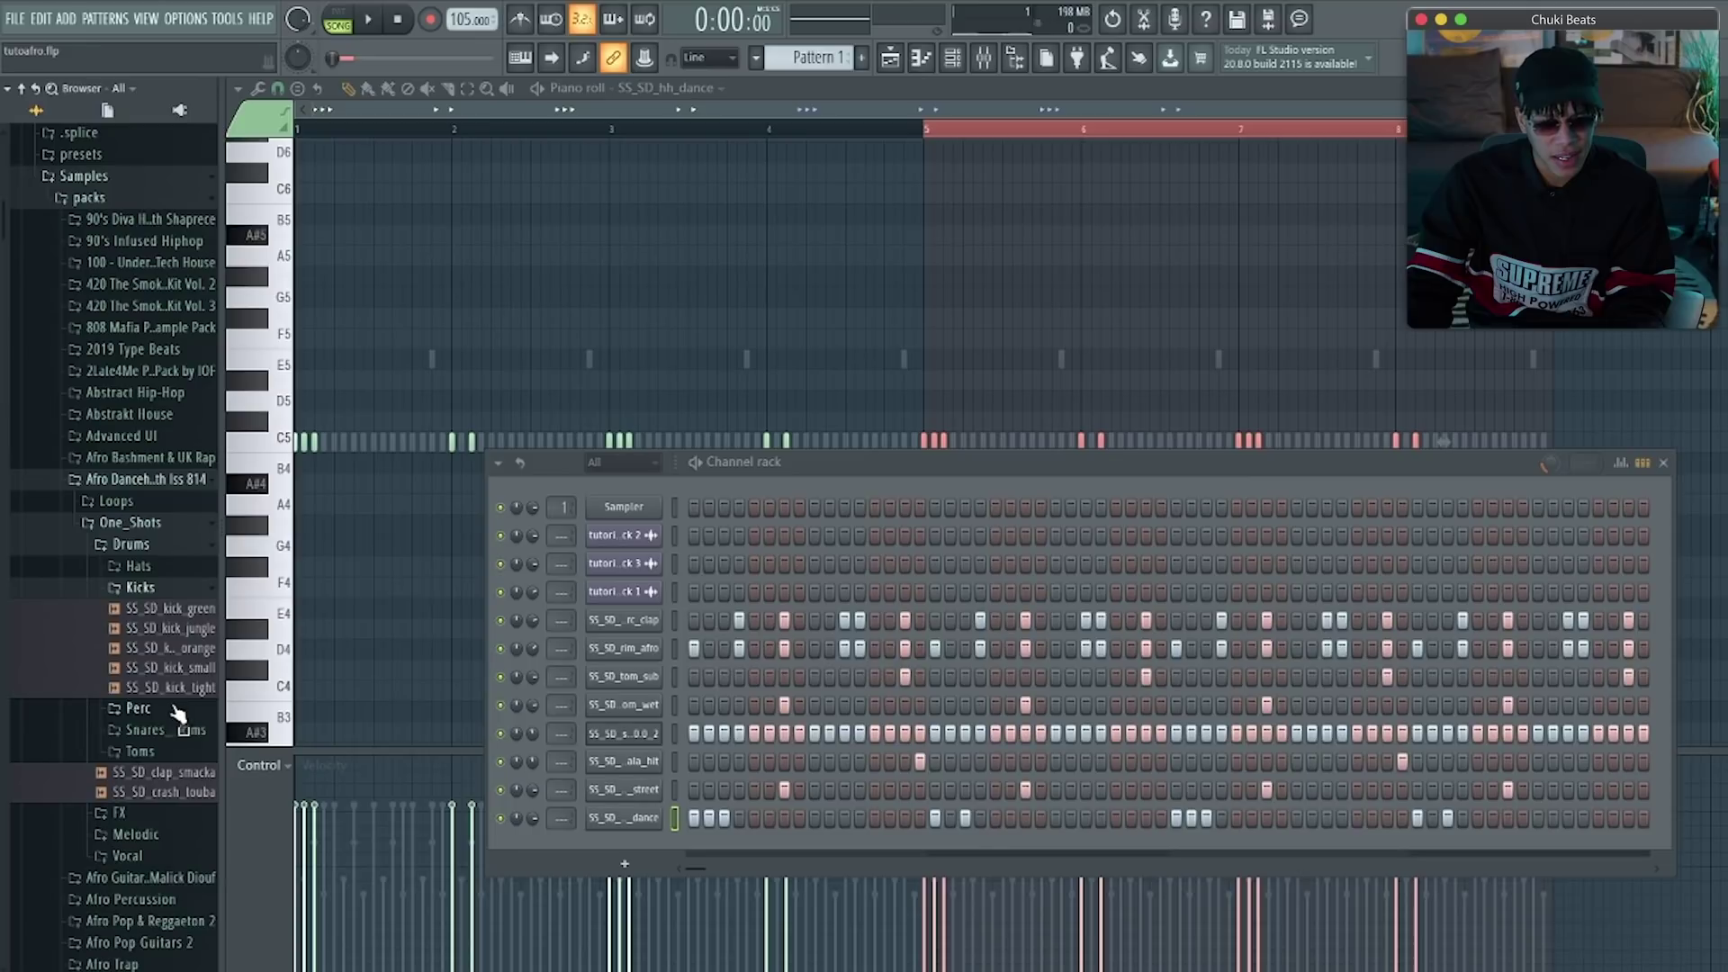
click(190, 630)
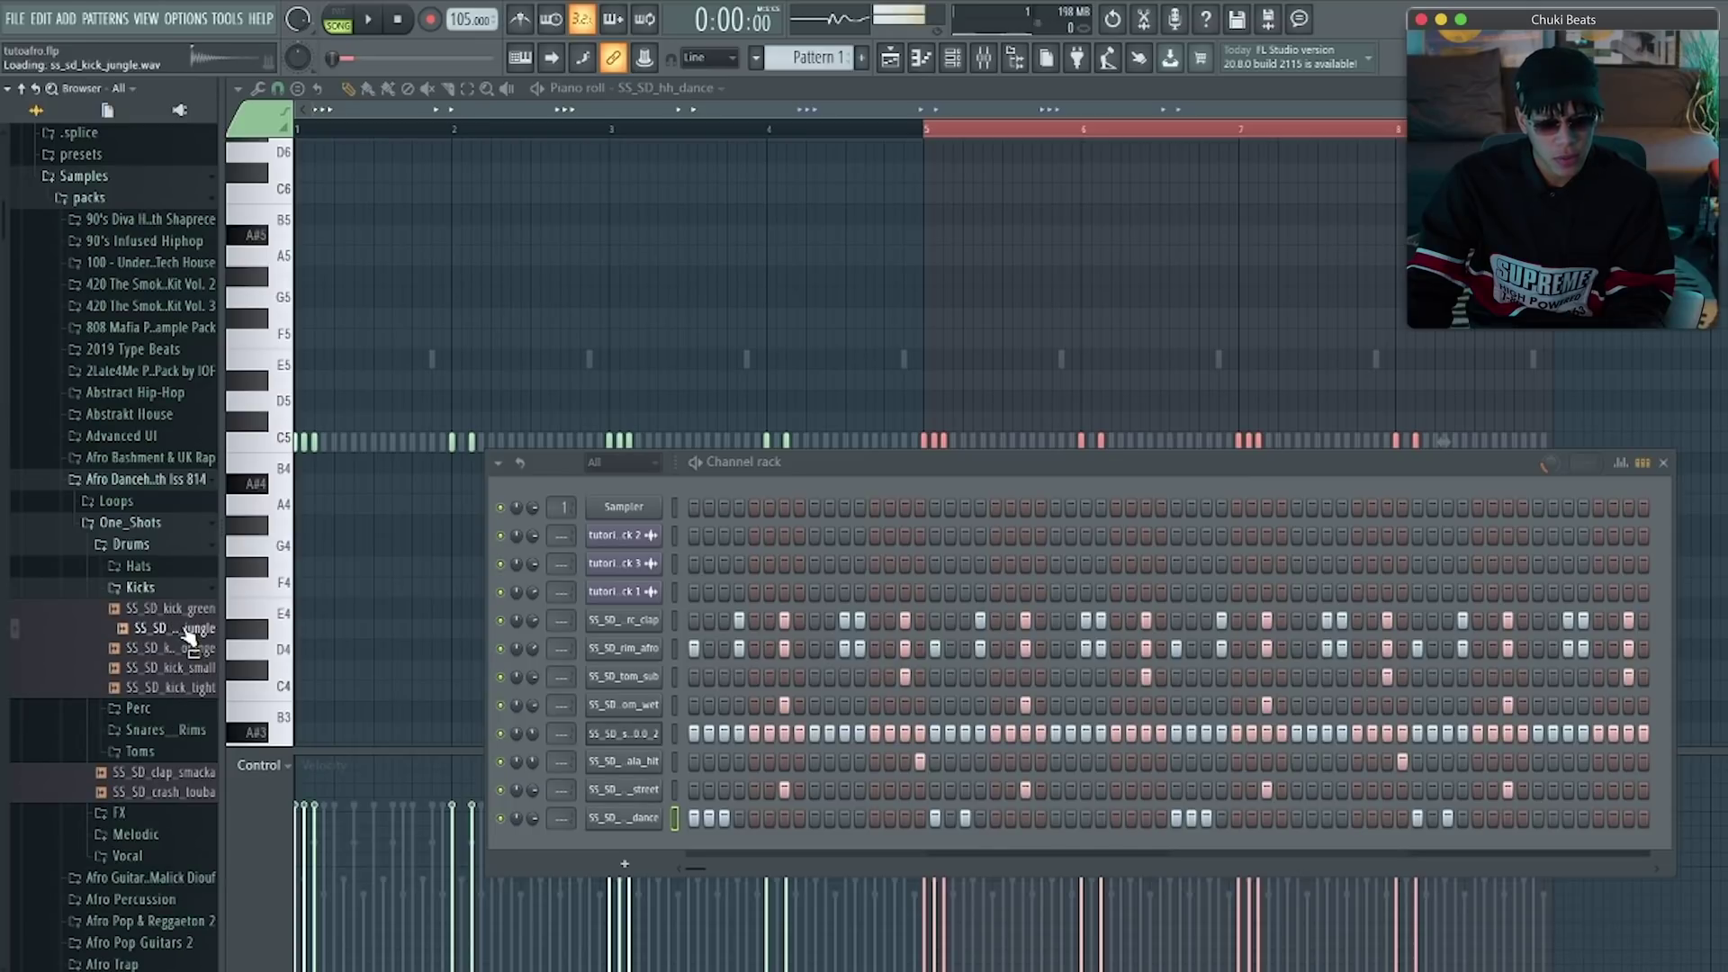
key(Up)
click(192, 686)
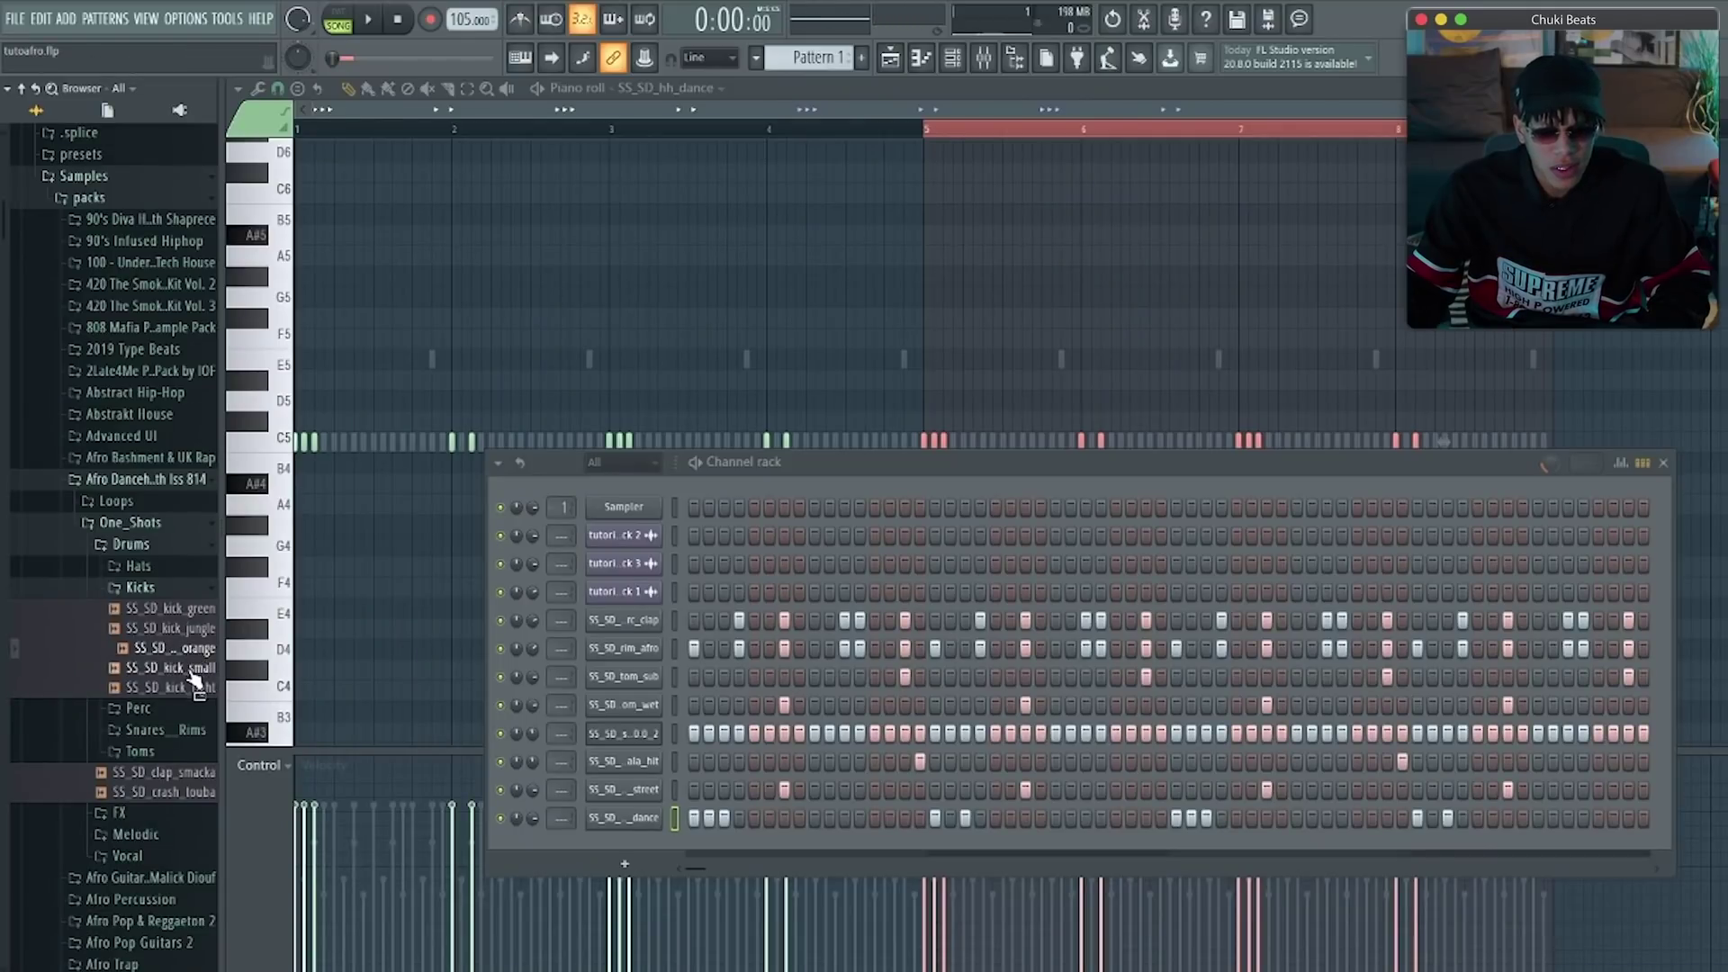
click(190, 669)
drag(198, 646, 670, 846)
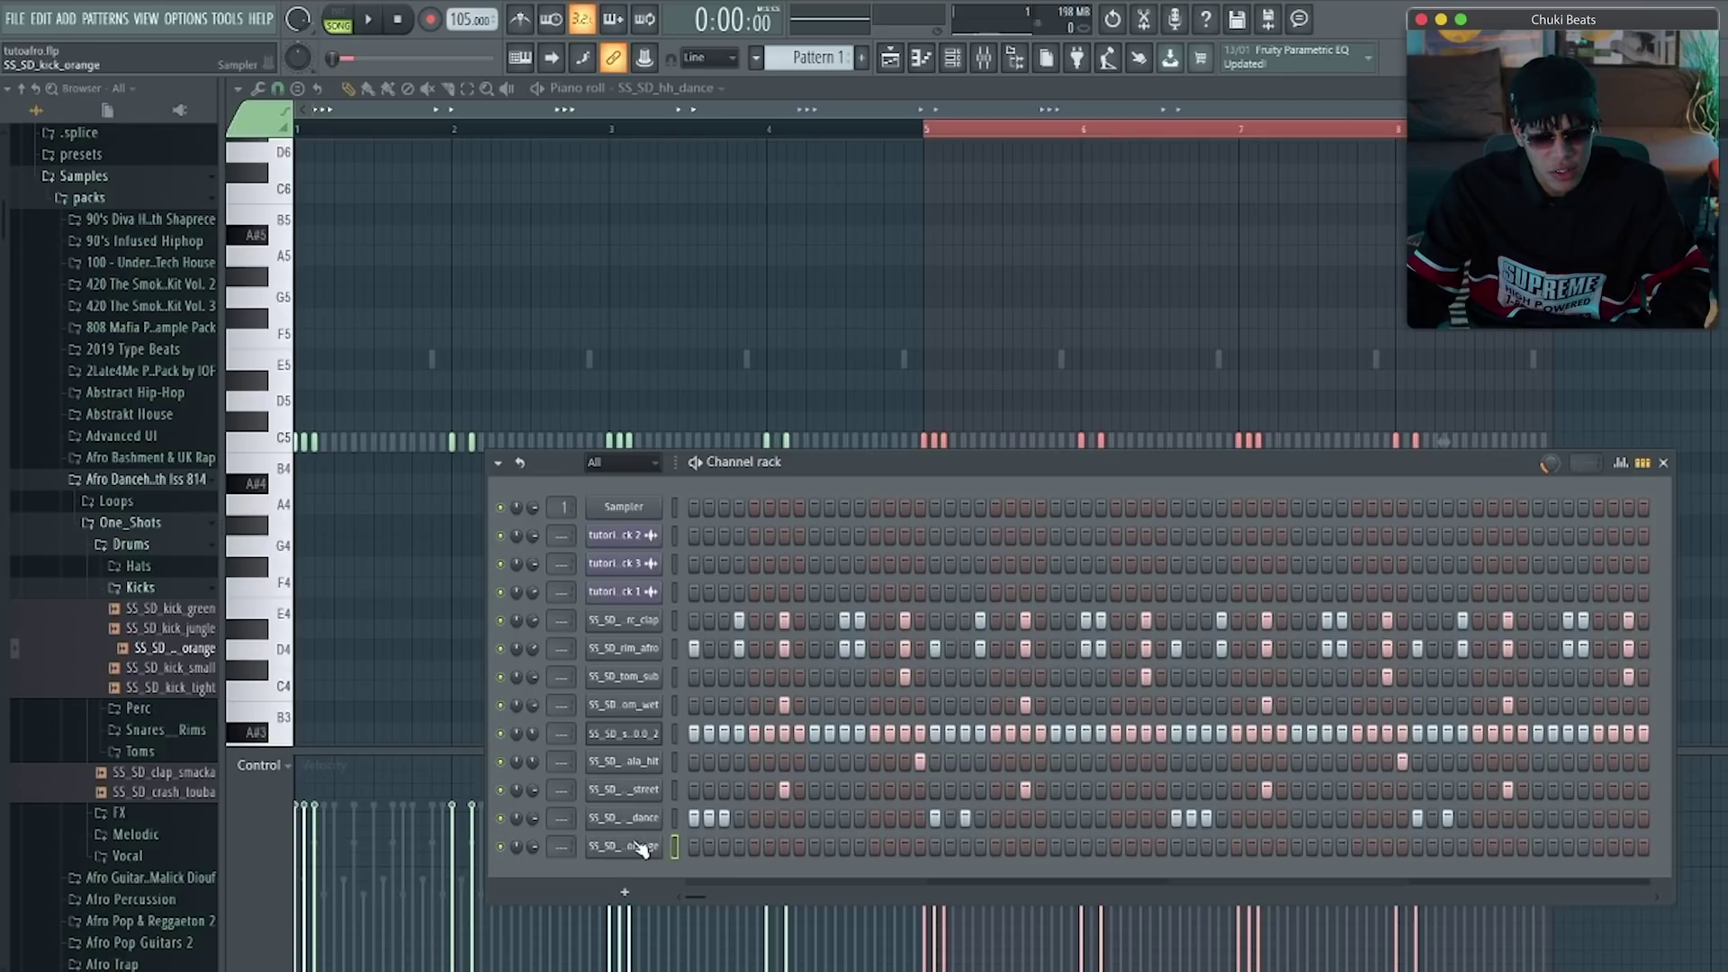
Fill the orange kick channel on every fourth step and play the pattern
right_click(645, 851)
click(891, 787)
key(space)
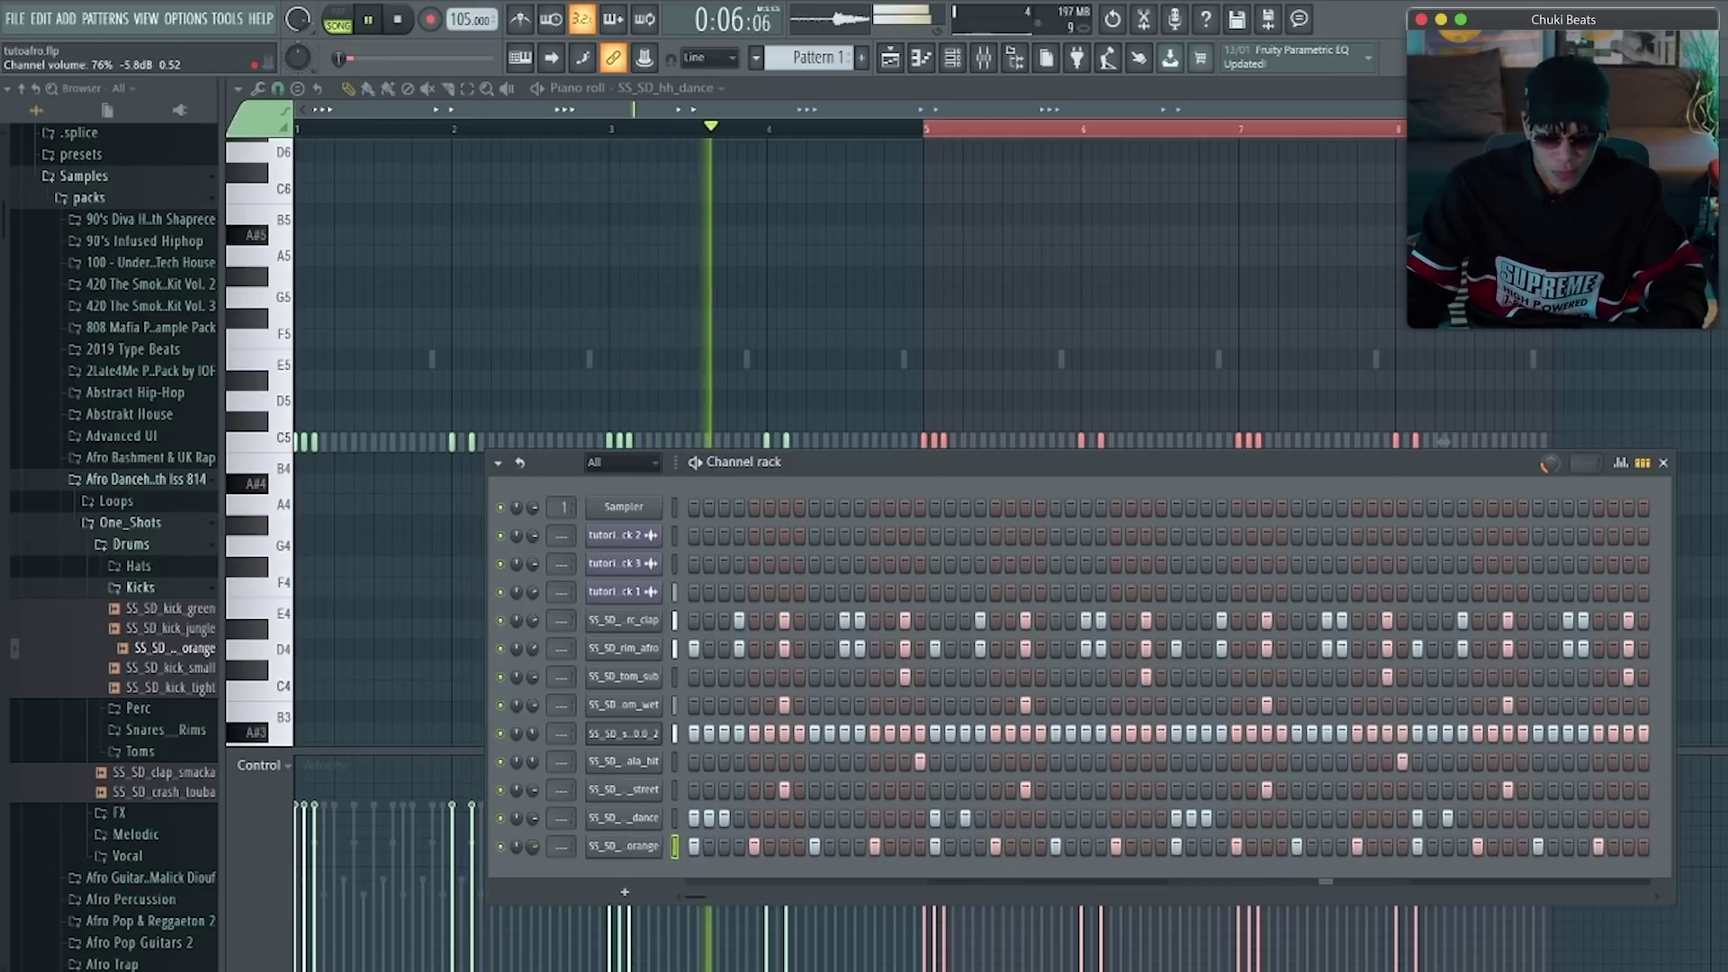
Stop playback and add SS_SD_kick_small as a new channel below the orange kick
key(space)
click(200, 629)
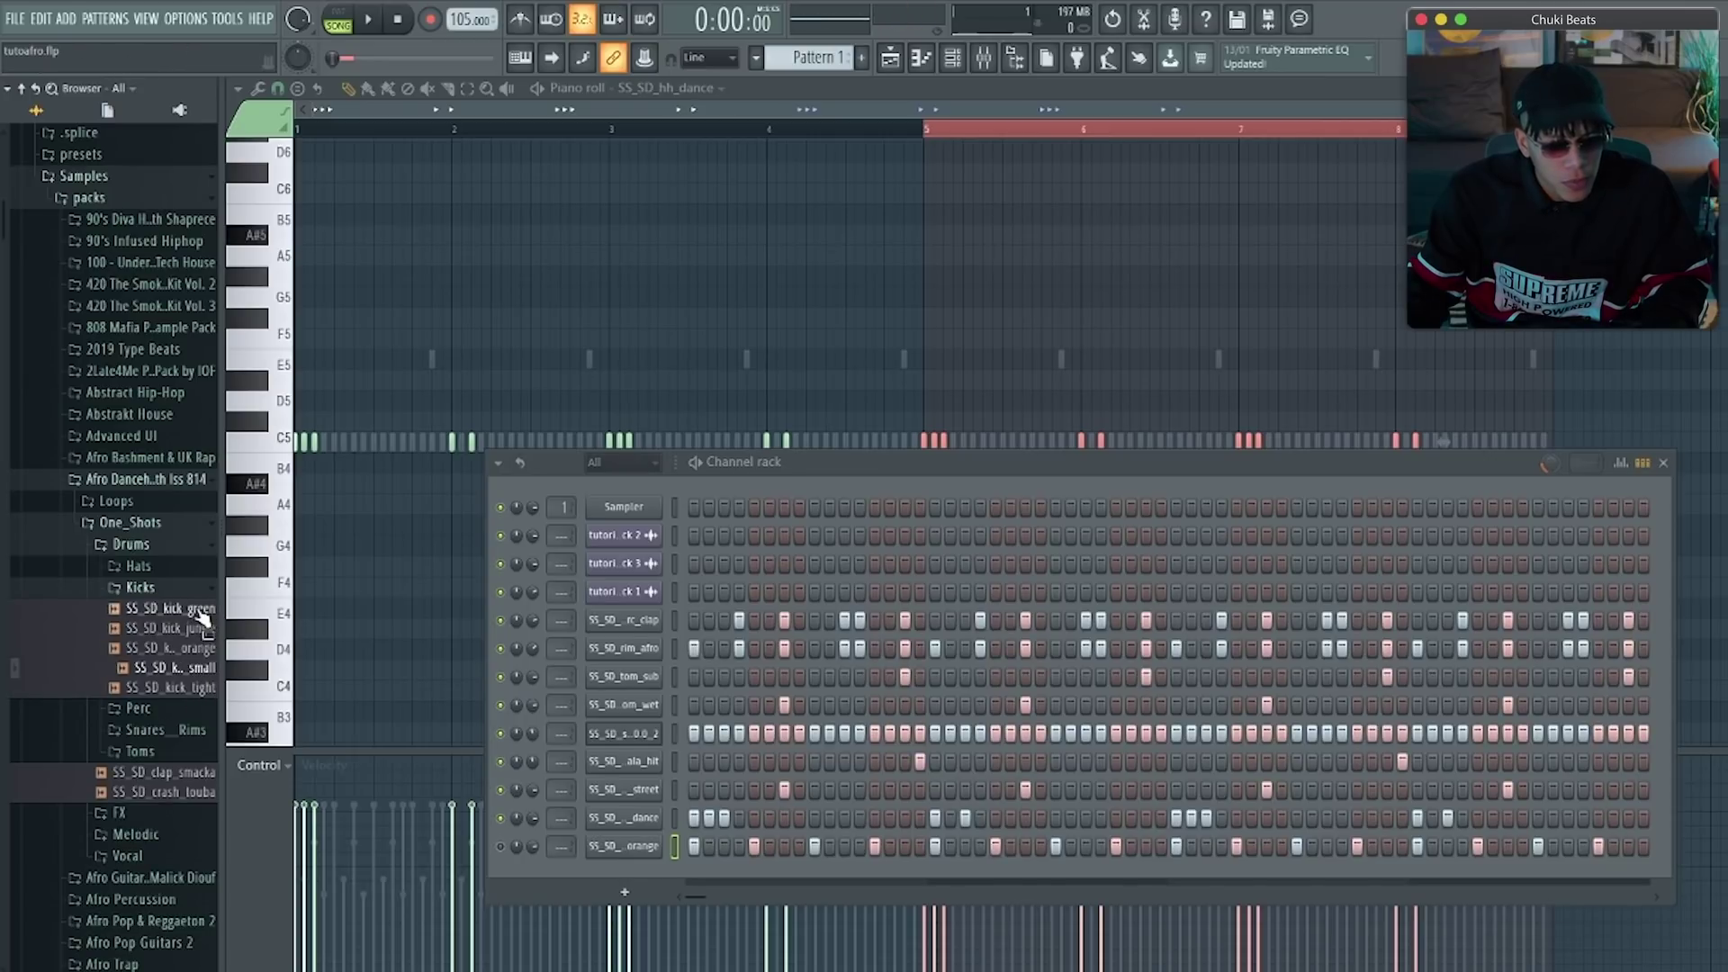
drag(643, 867, 642, 868)
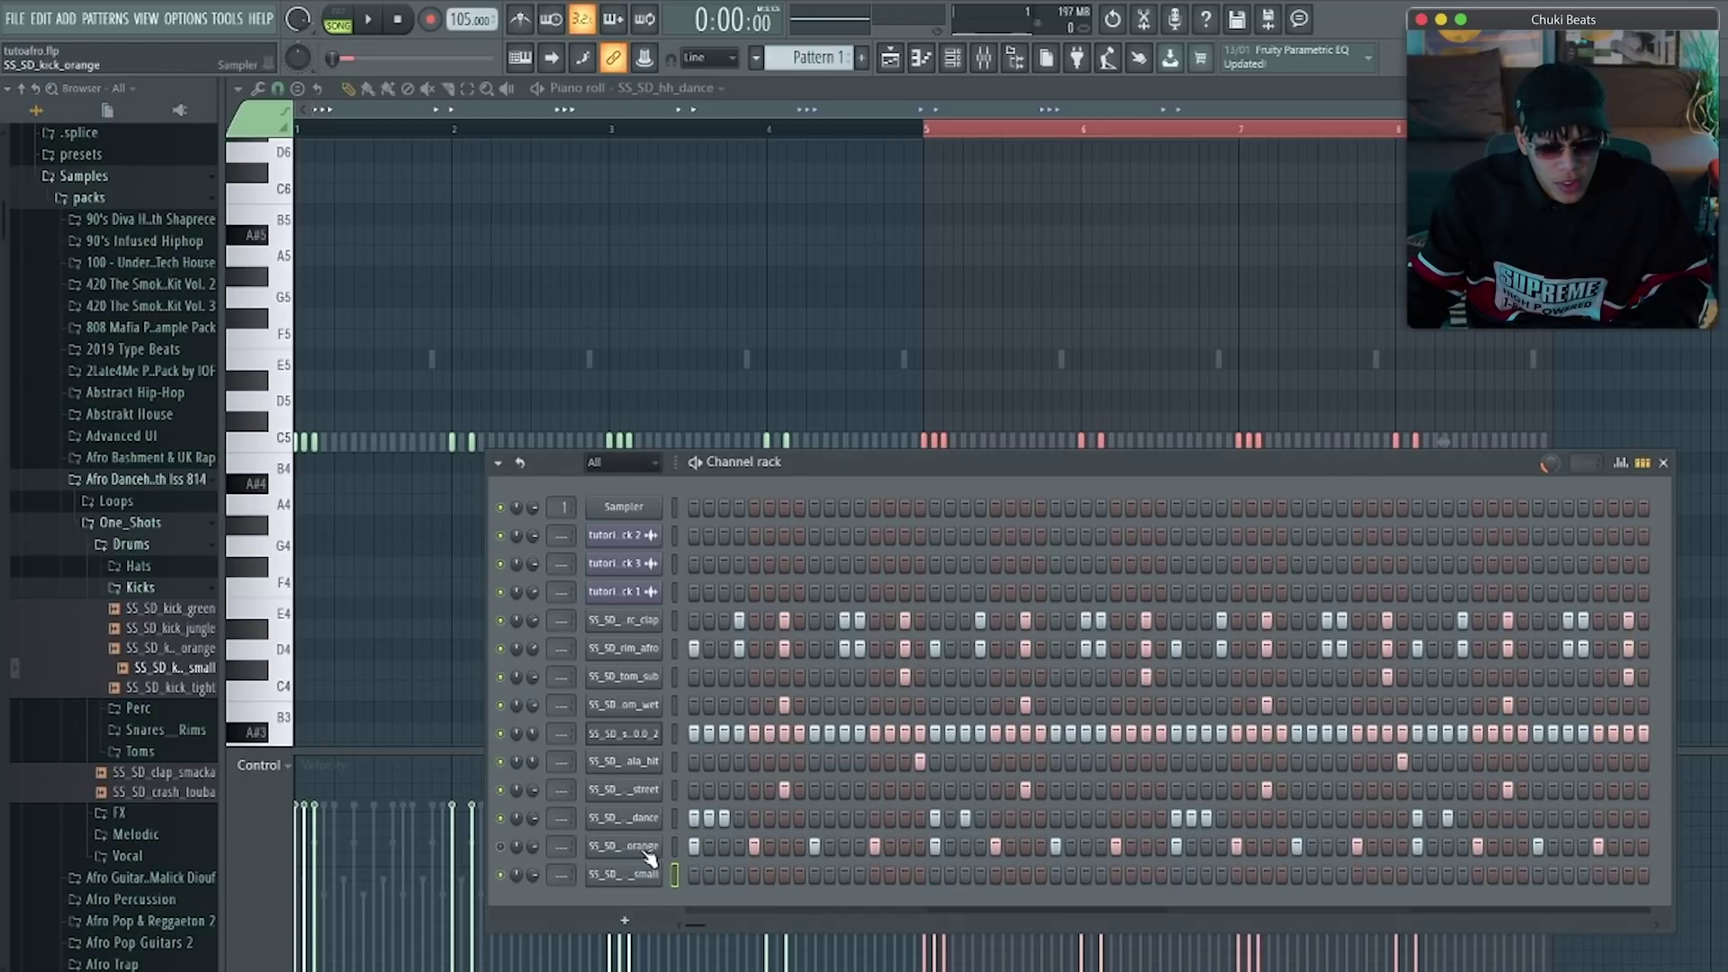
Fill the small kick channel on every fourth step and play the pattern
right_click(643, 846)
click(912, 740)
right_click(621, 875)
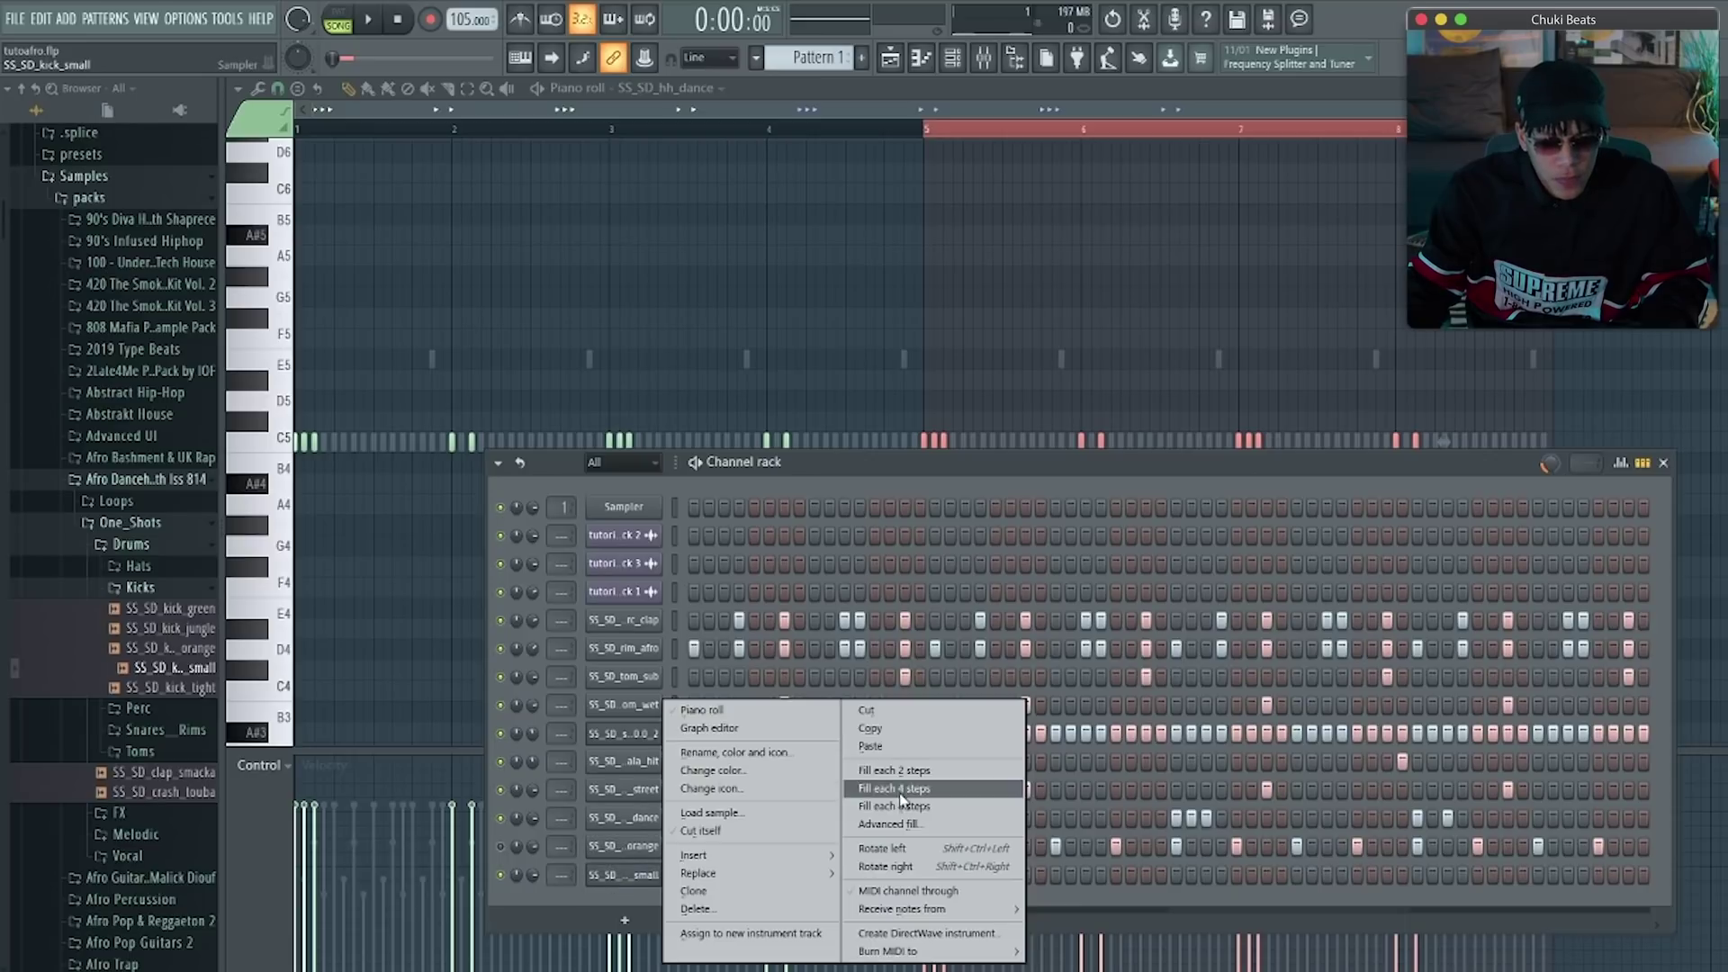
click(917, 789)
key(space)
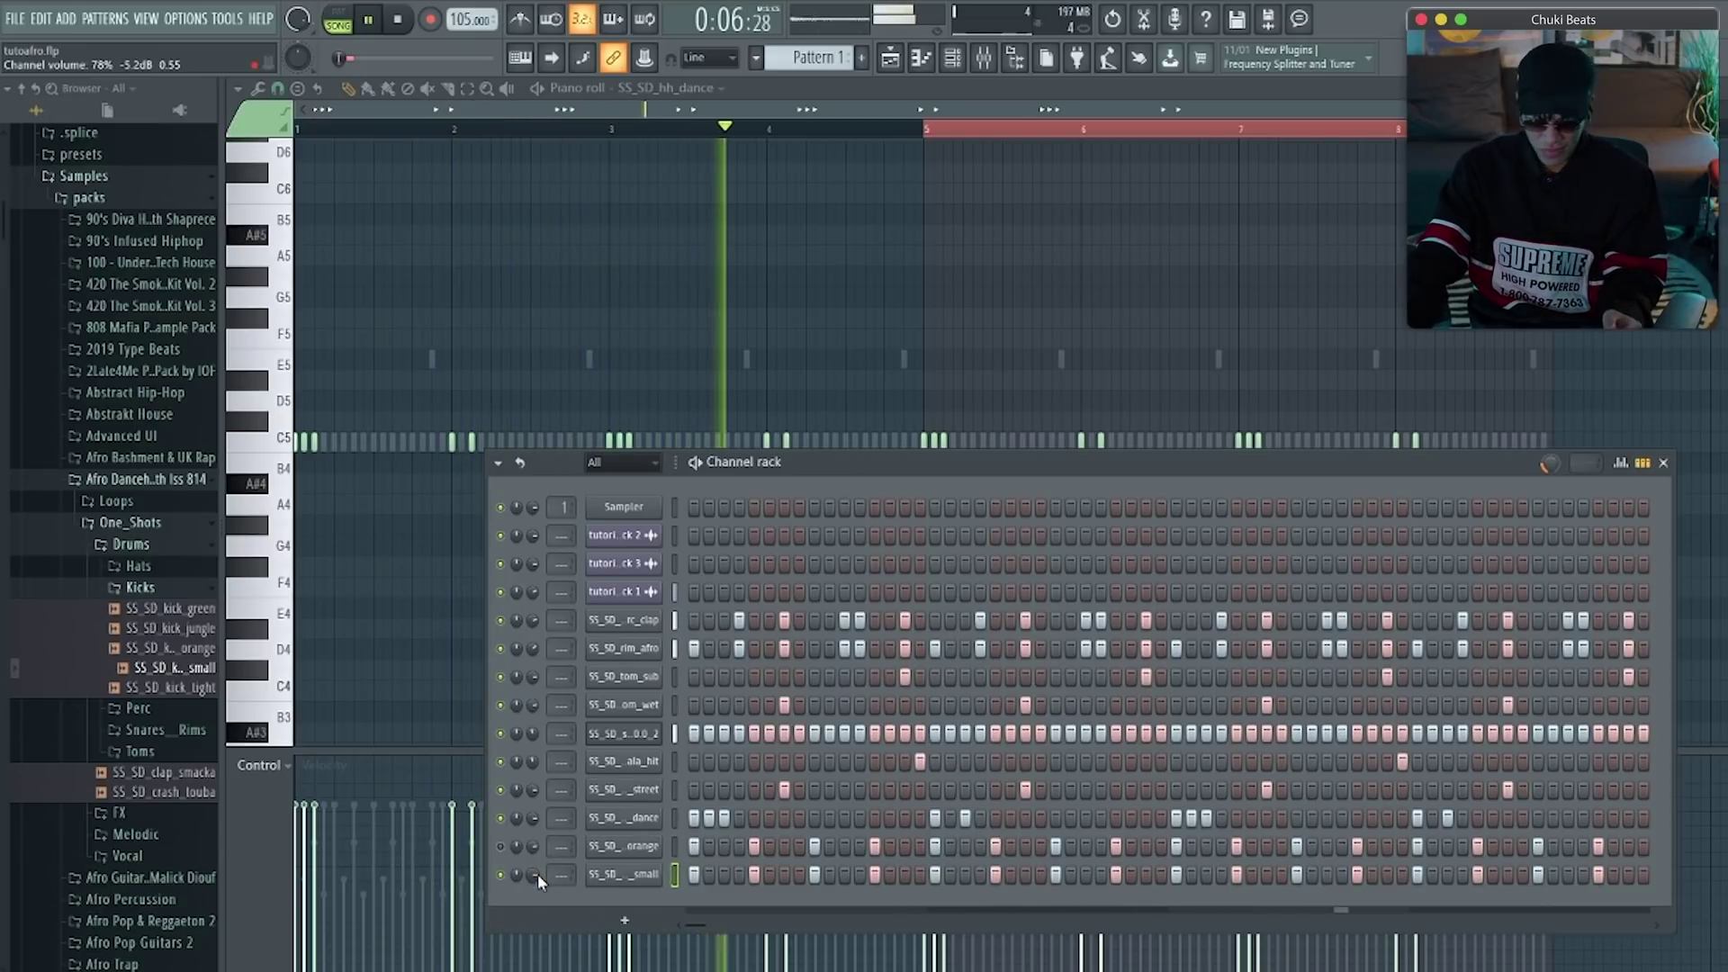
Compare the orange and small kicks by muting each in turn during playback, keeping the small kick active
key(space)
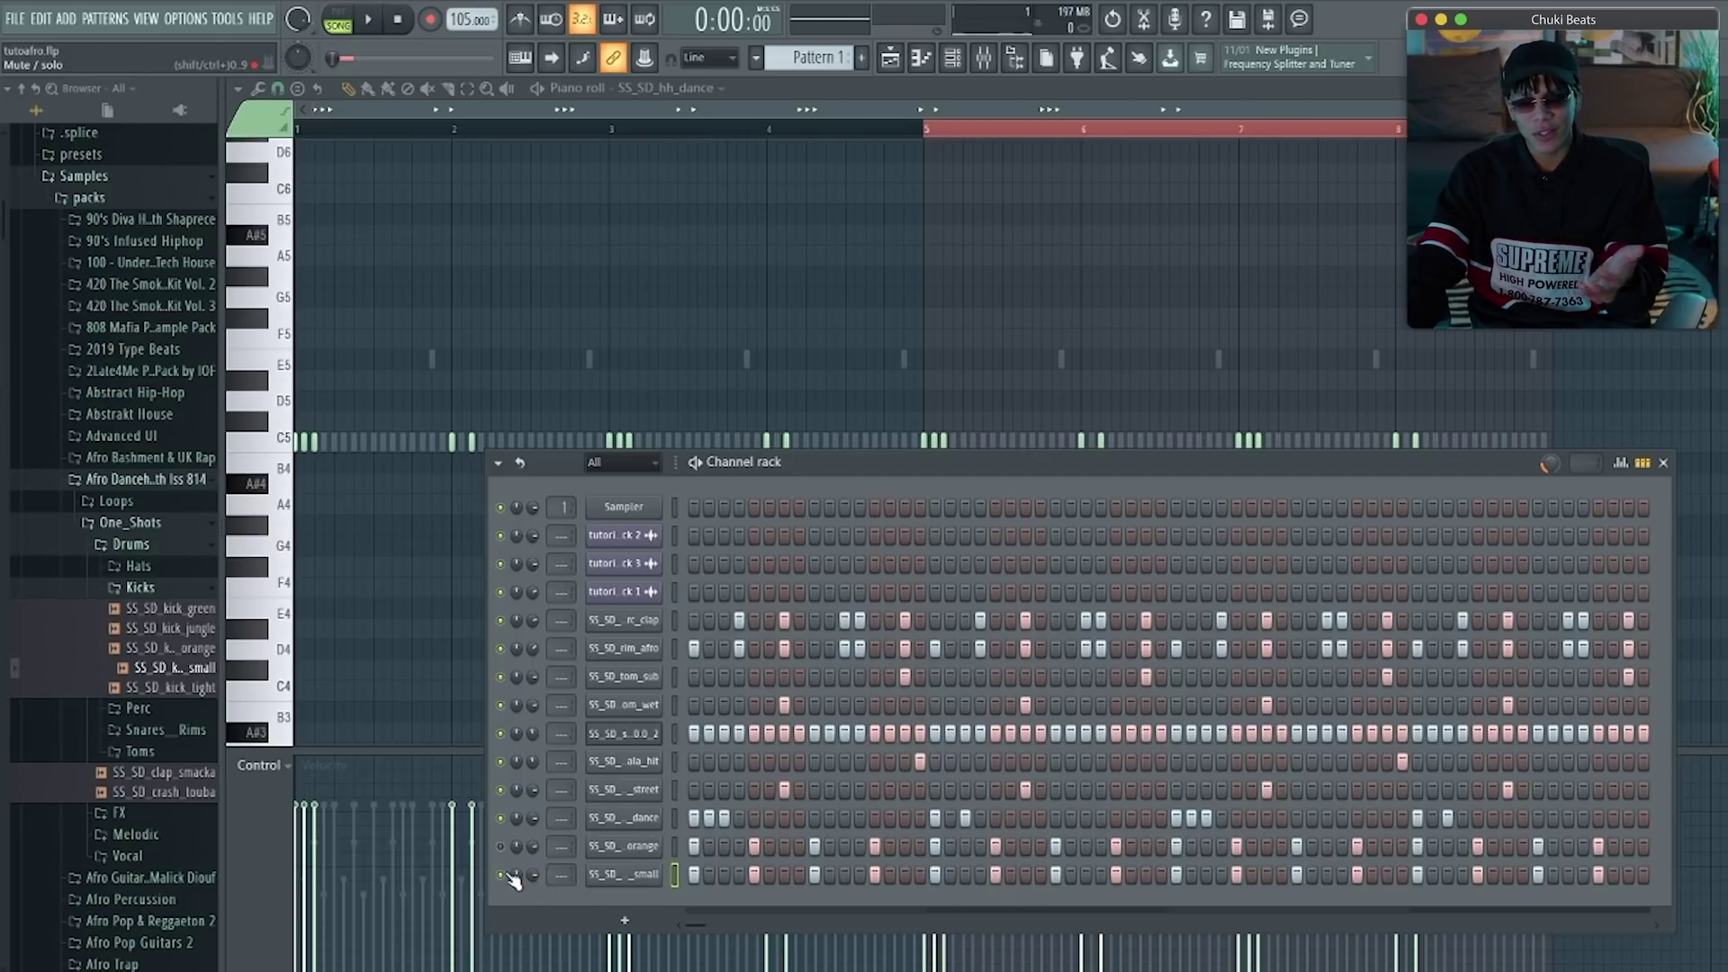
key(space)
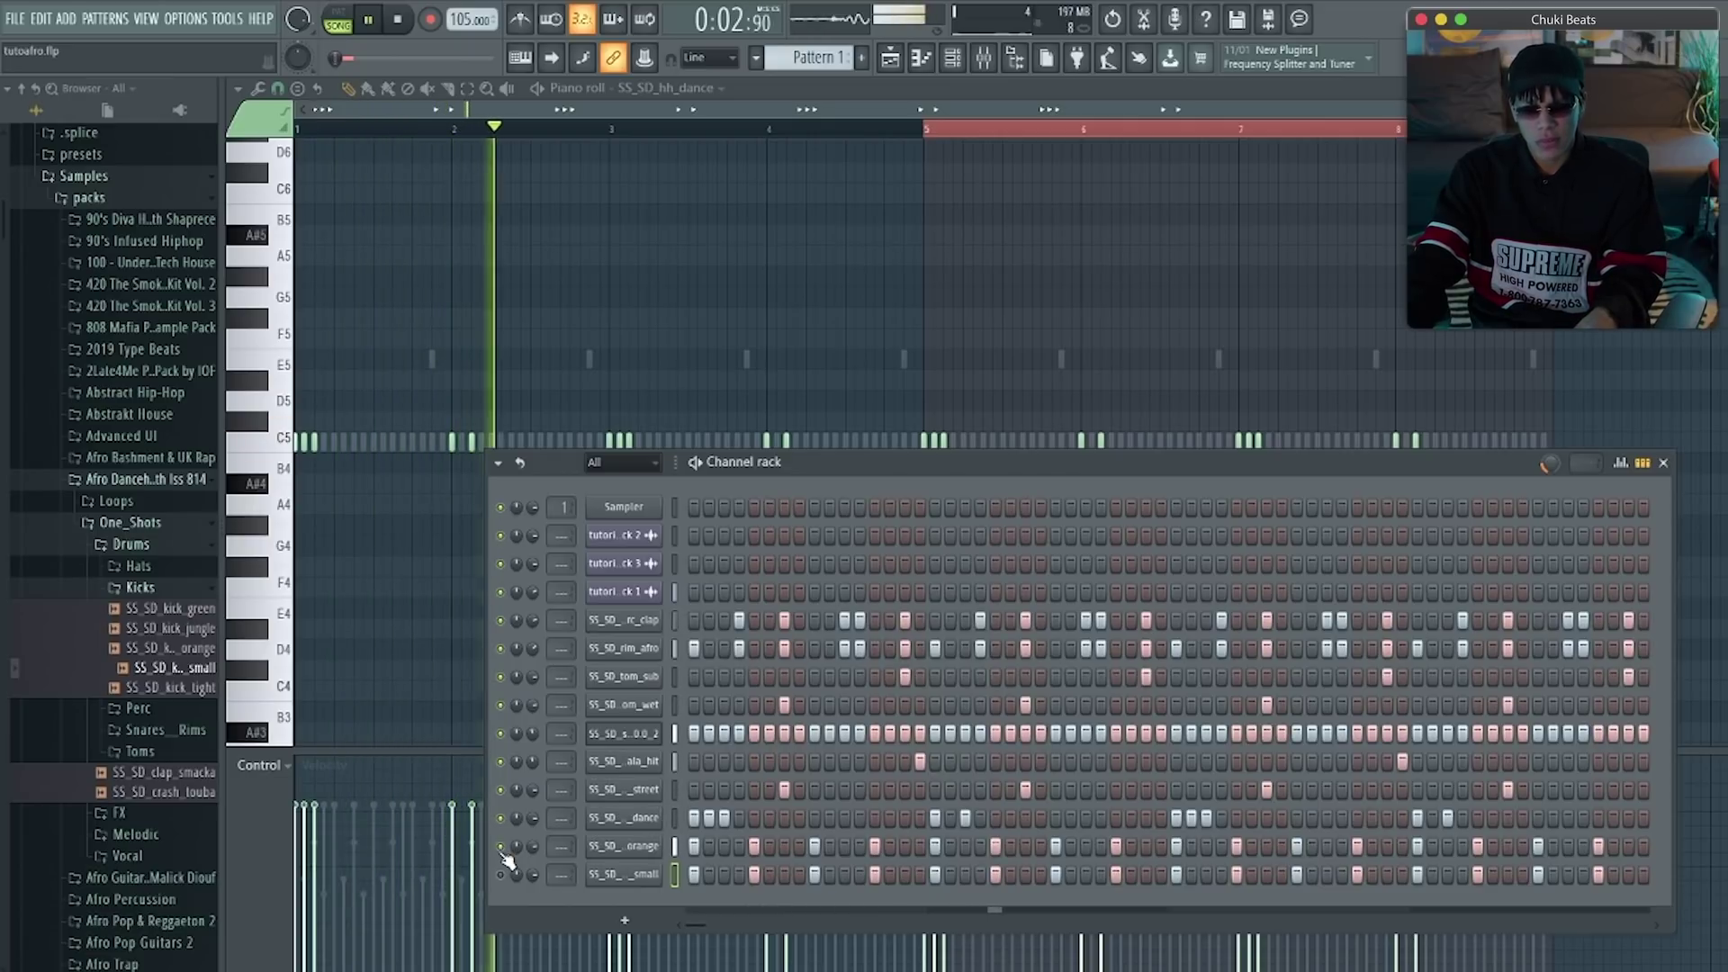
key(space)
key(space)
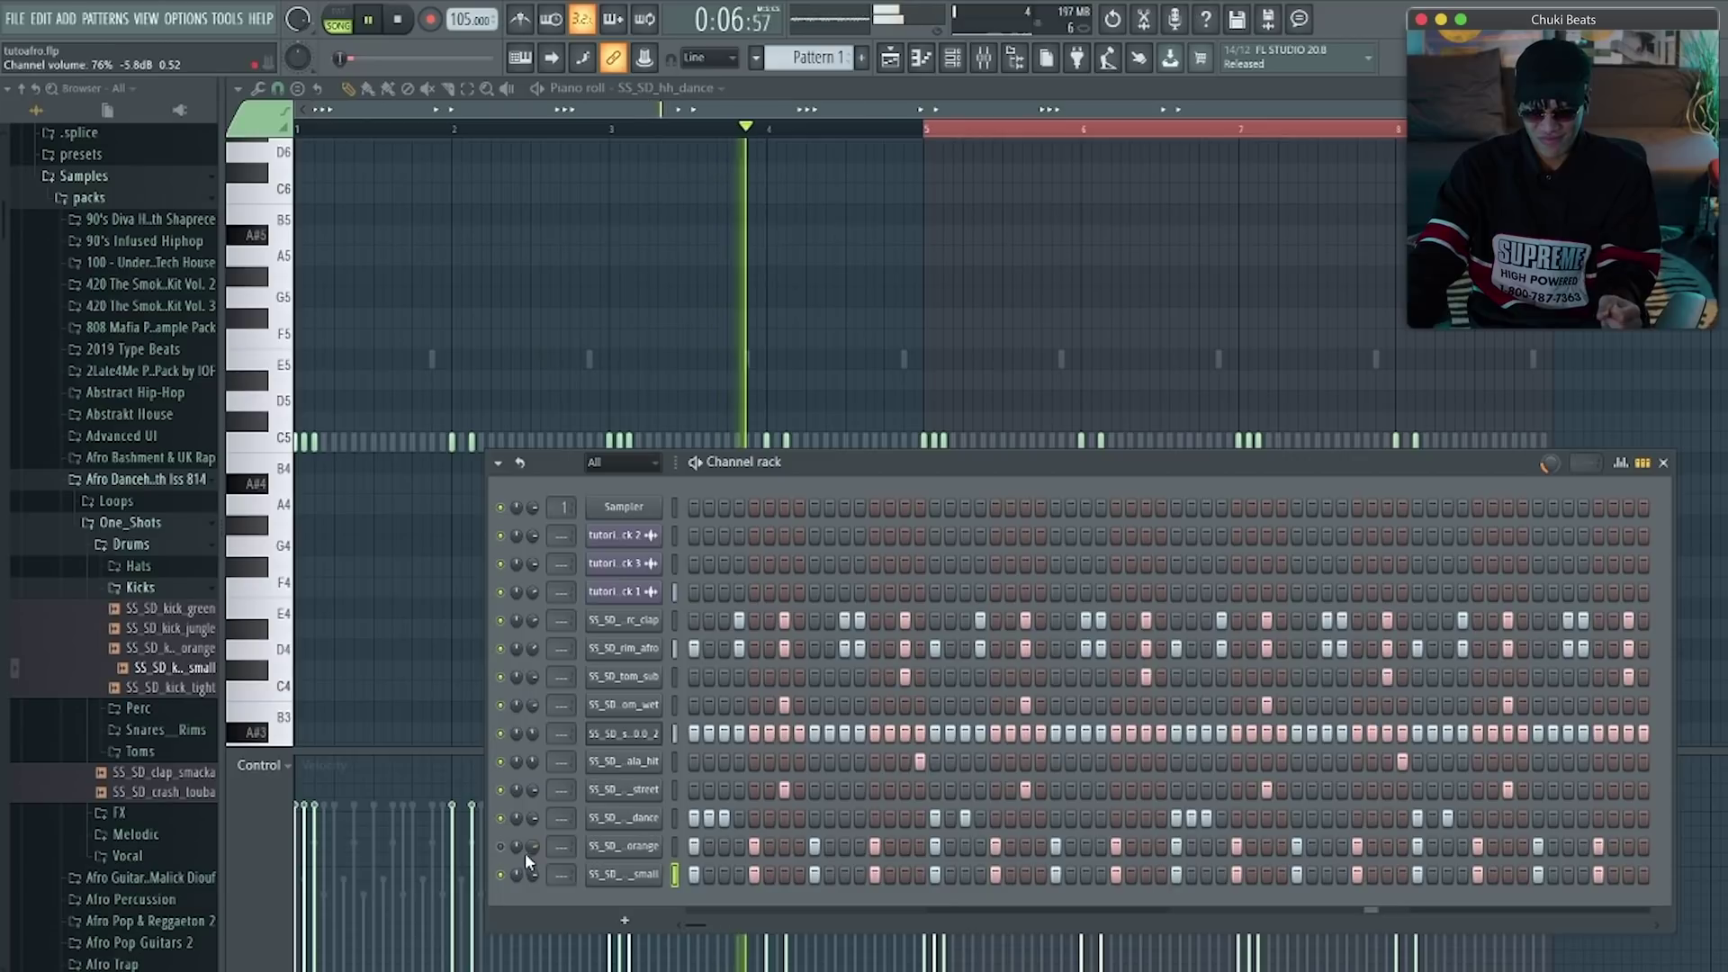
key(space)
Select the channels from the clap to the small kick and route them to separate mixer tracks 2 to 11
click(675, 620)
drag(676, 628, 683, 846)
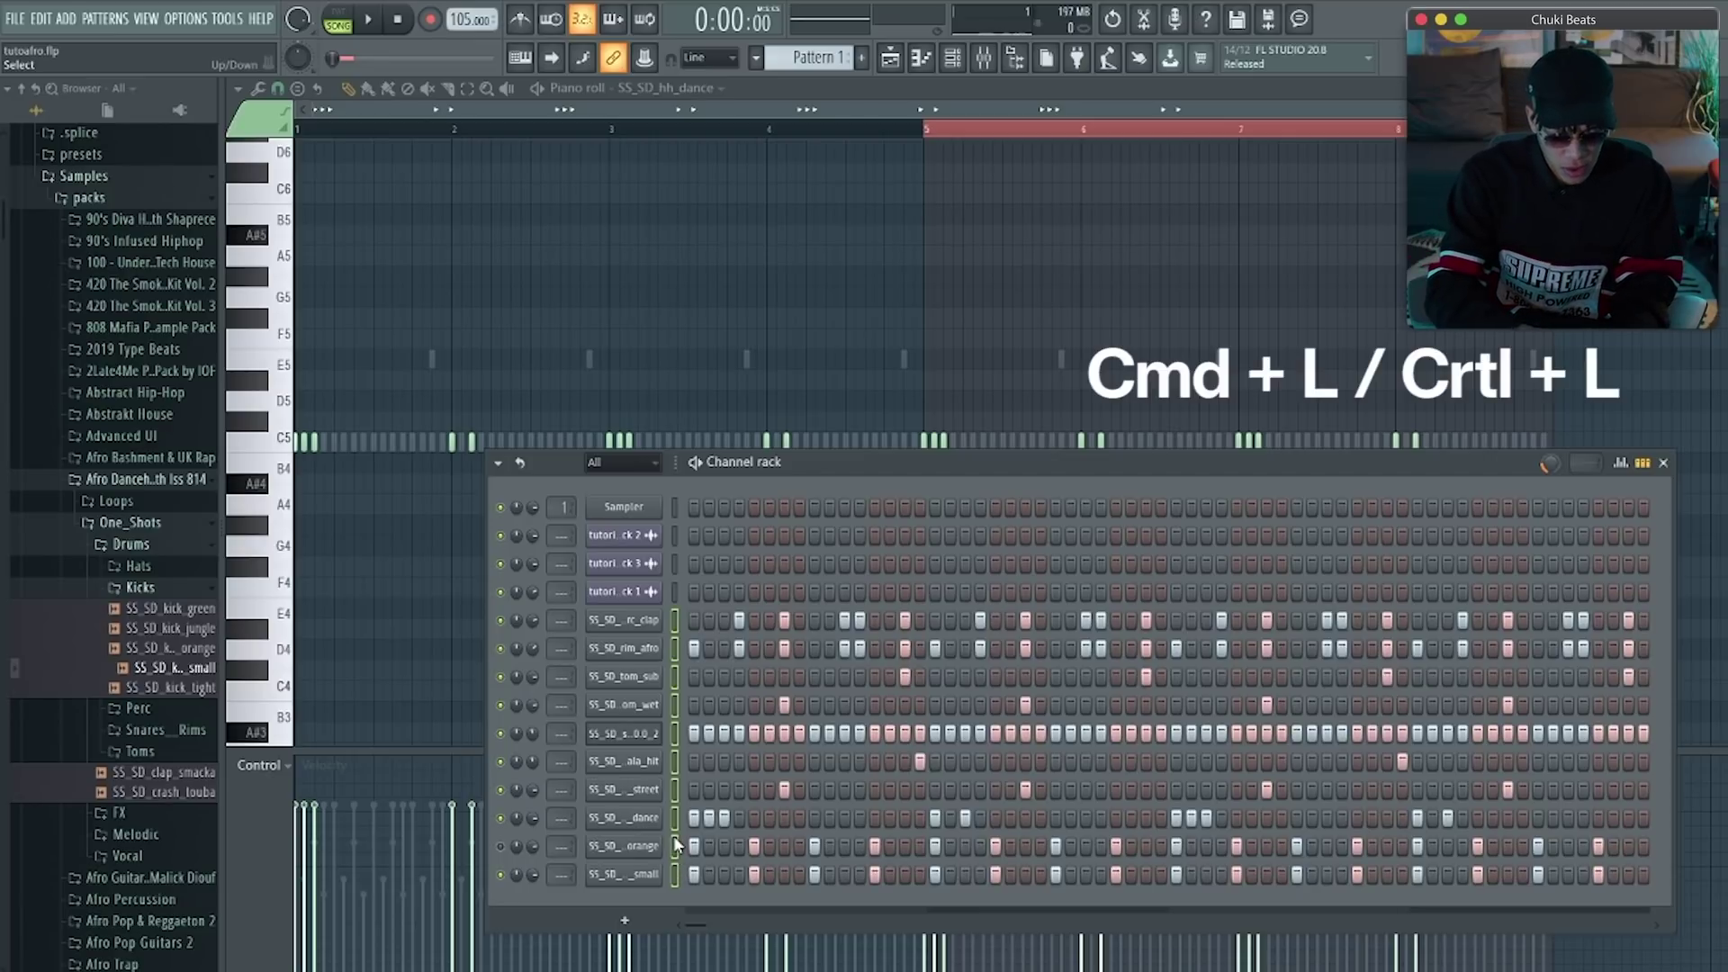
key(ctrl+l)
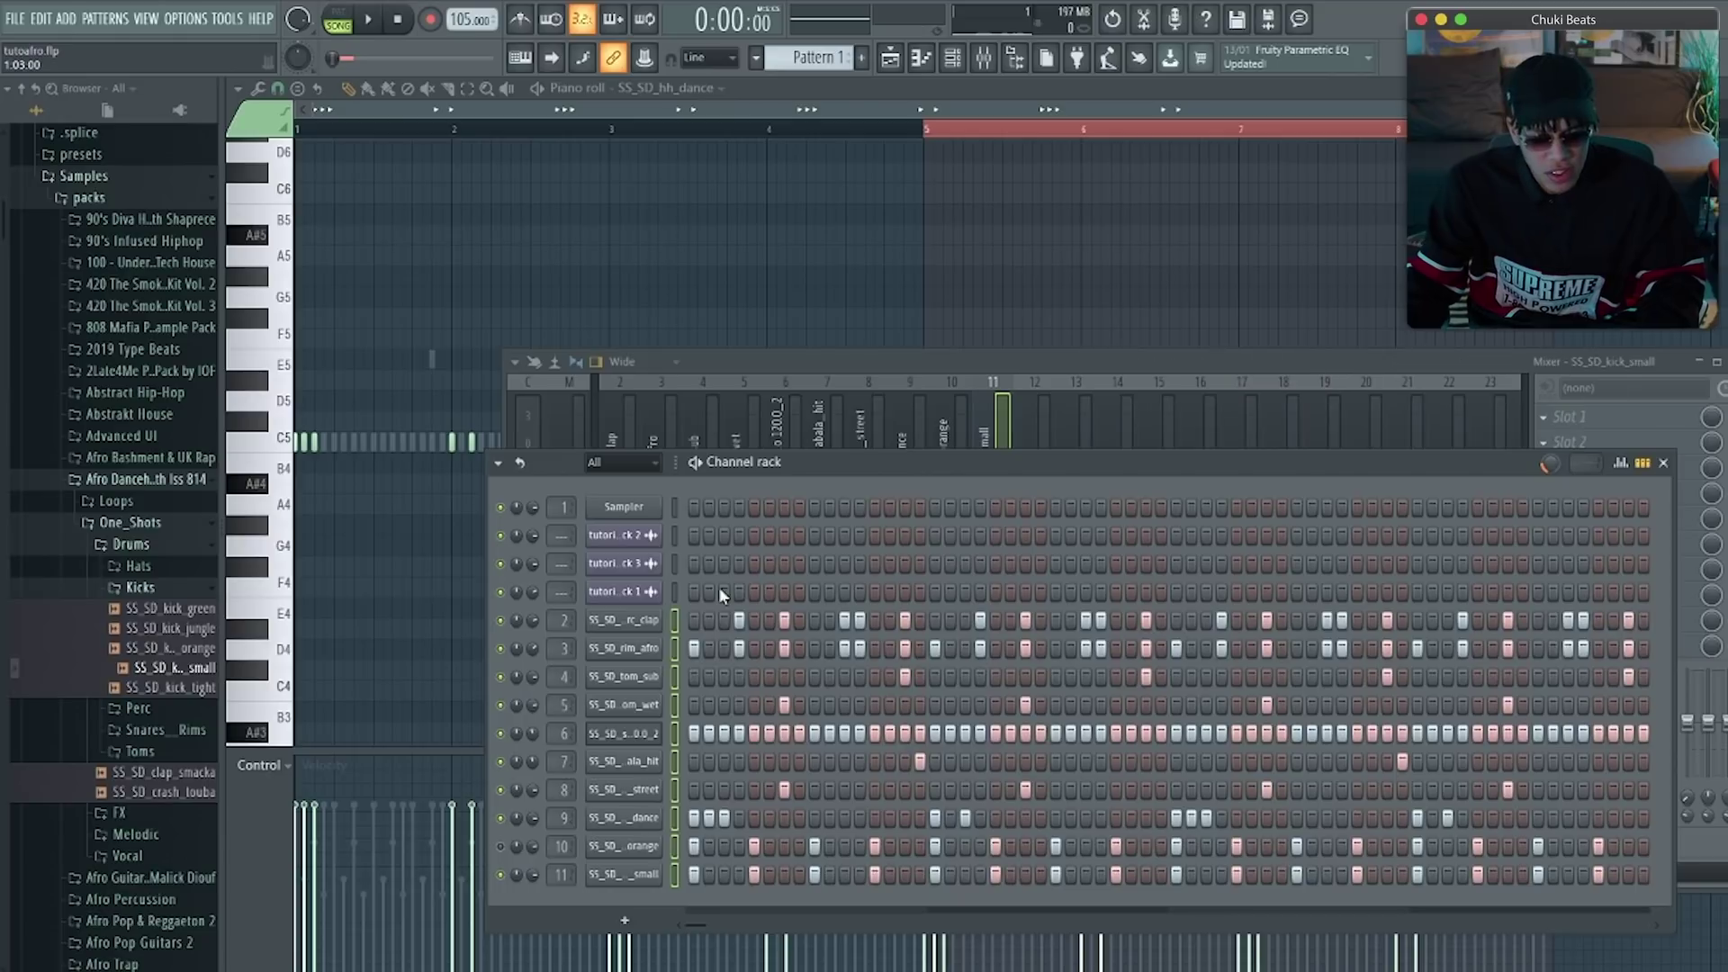
Open the 808 folder of Chuki Beats Kit Vol. 3 - Copy and audition Chuki Beats 808 (5)
scroll(162, 522, up, 4)
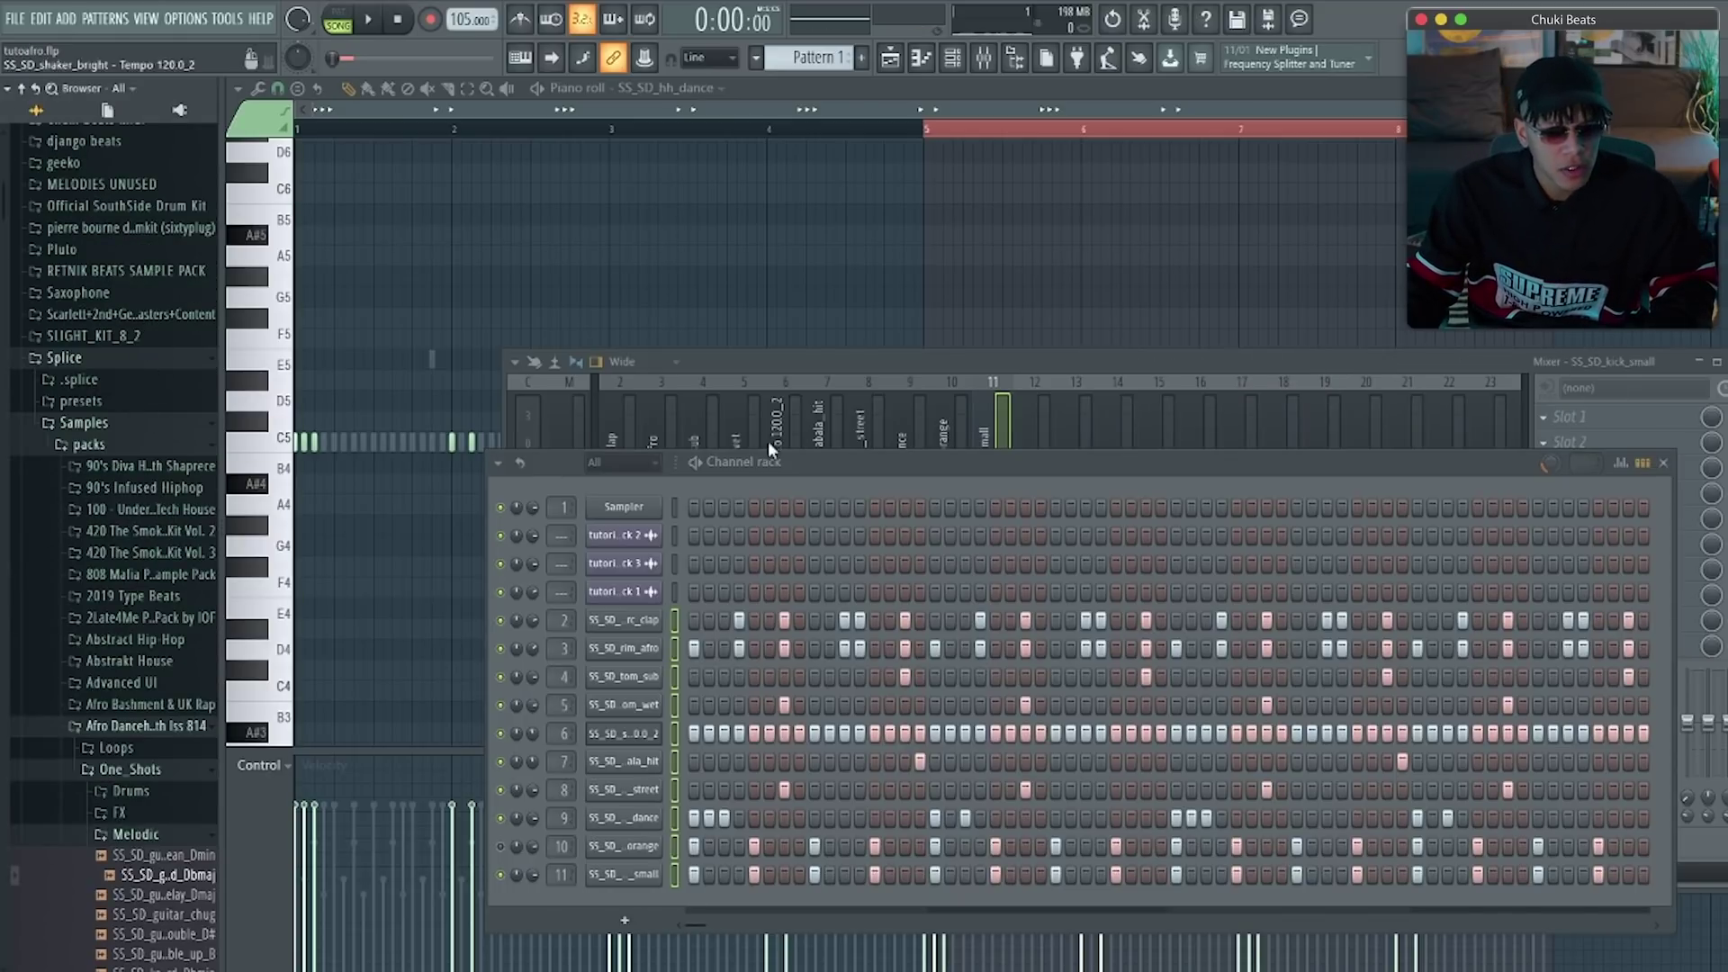
scroll(142, 422, up, 5)
click(165, 391)
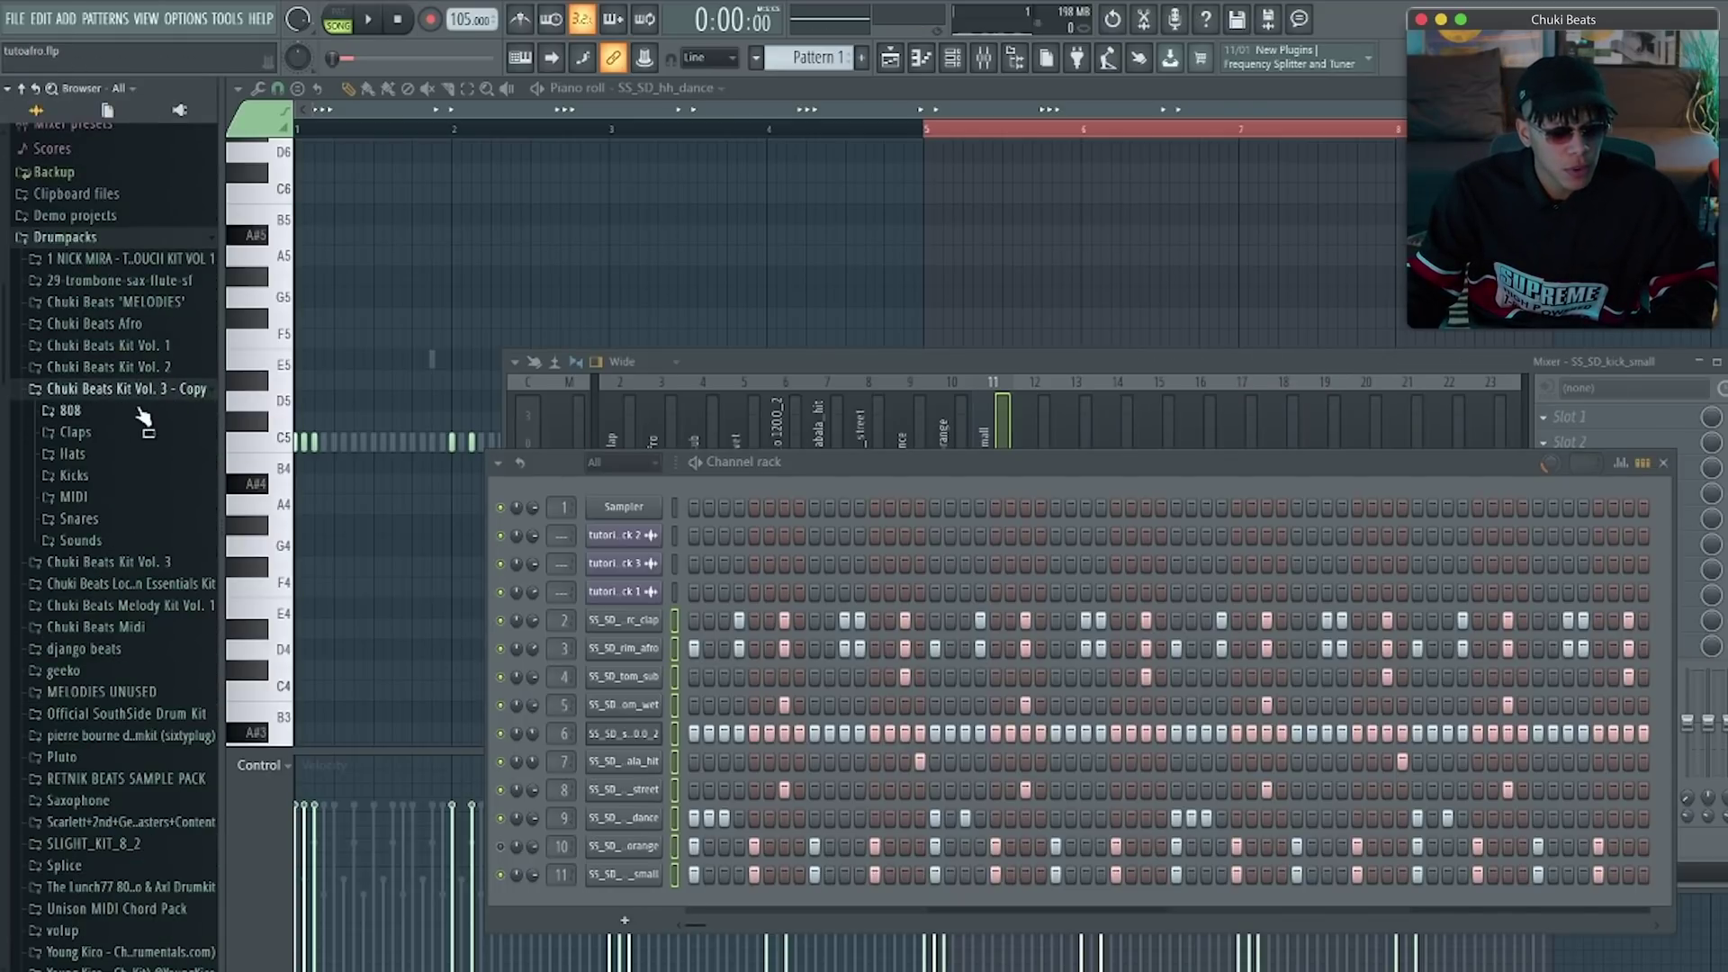
click(114, 416)
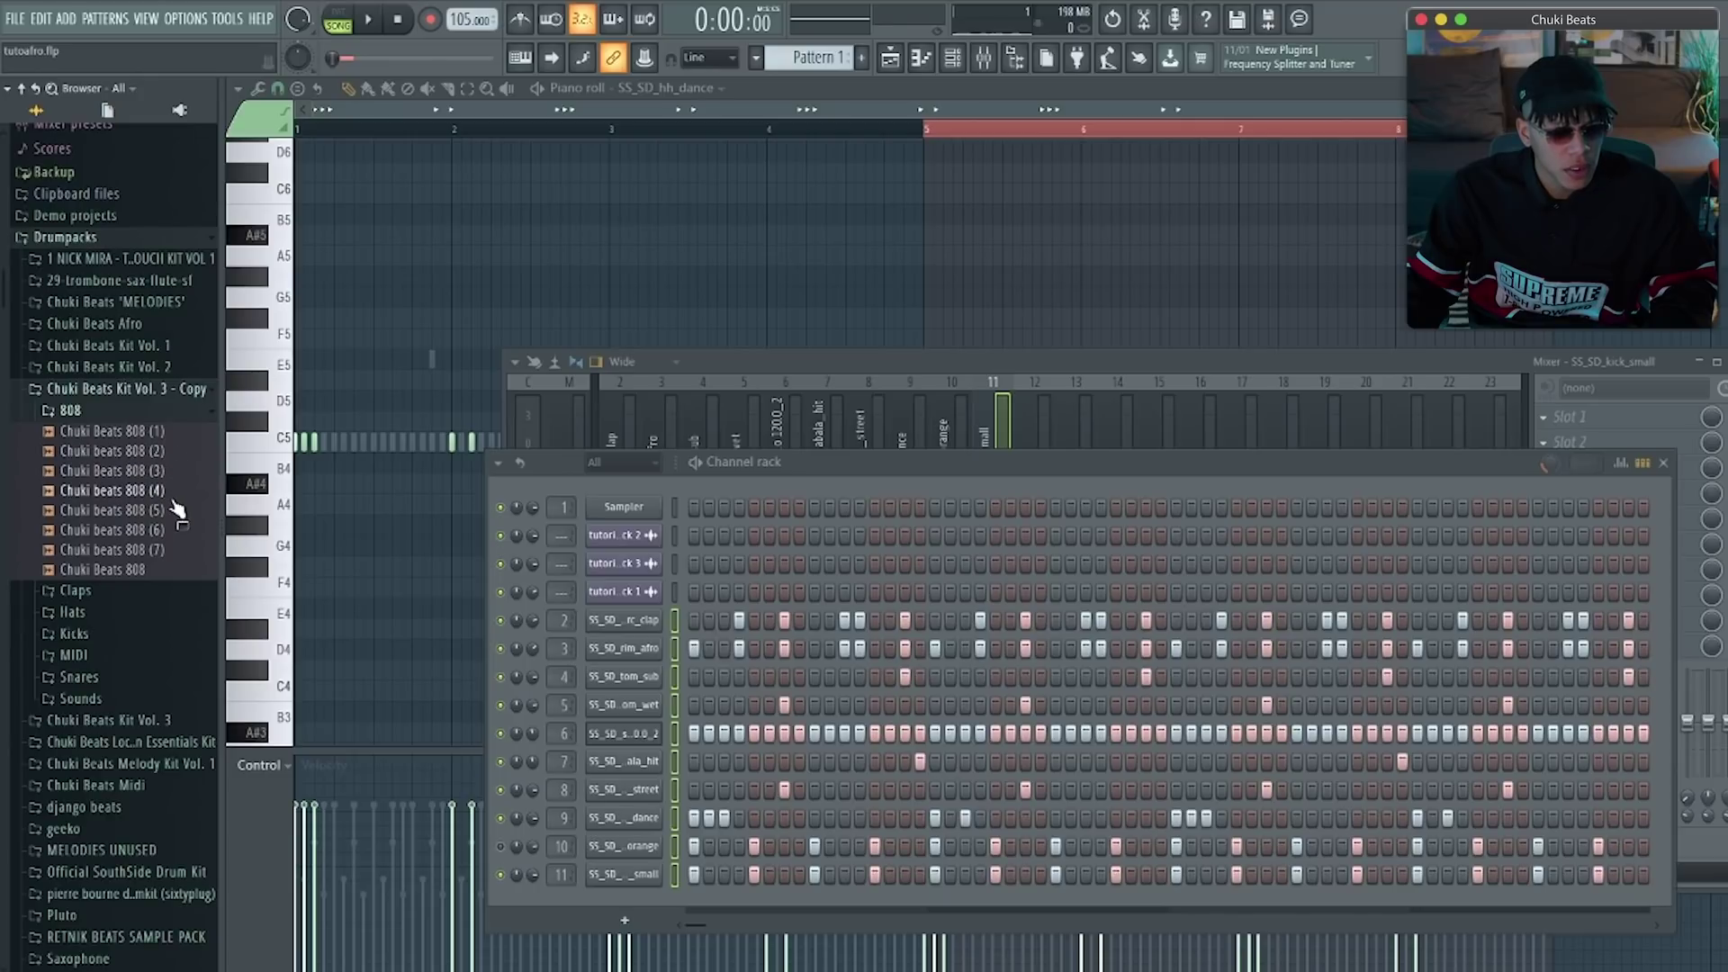
click(169, 510)
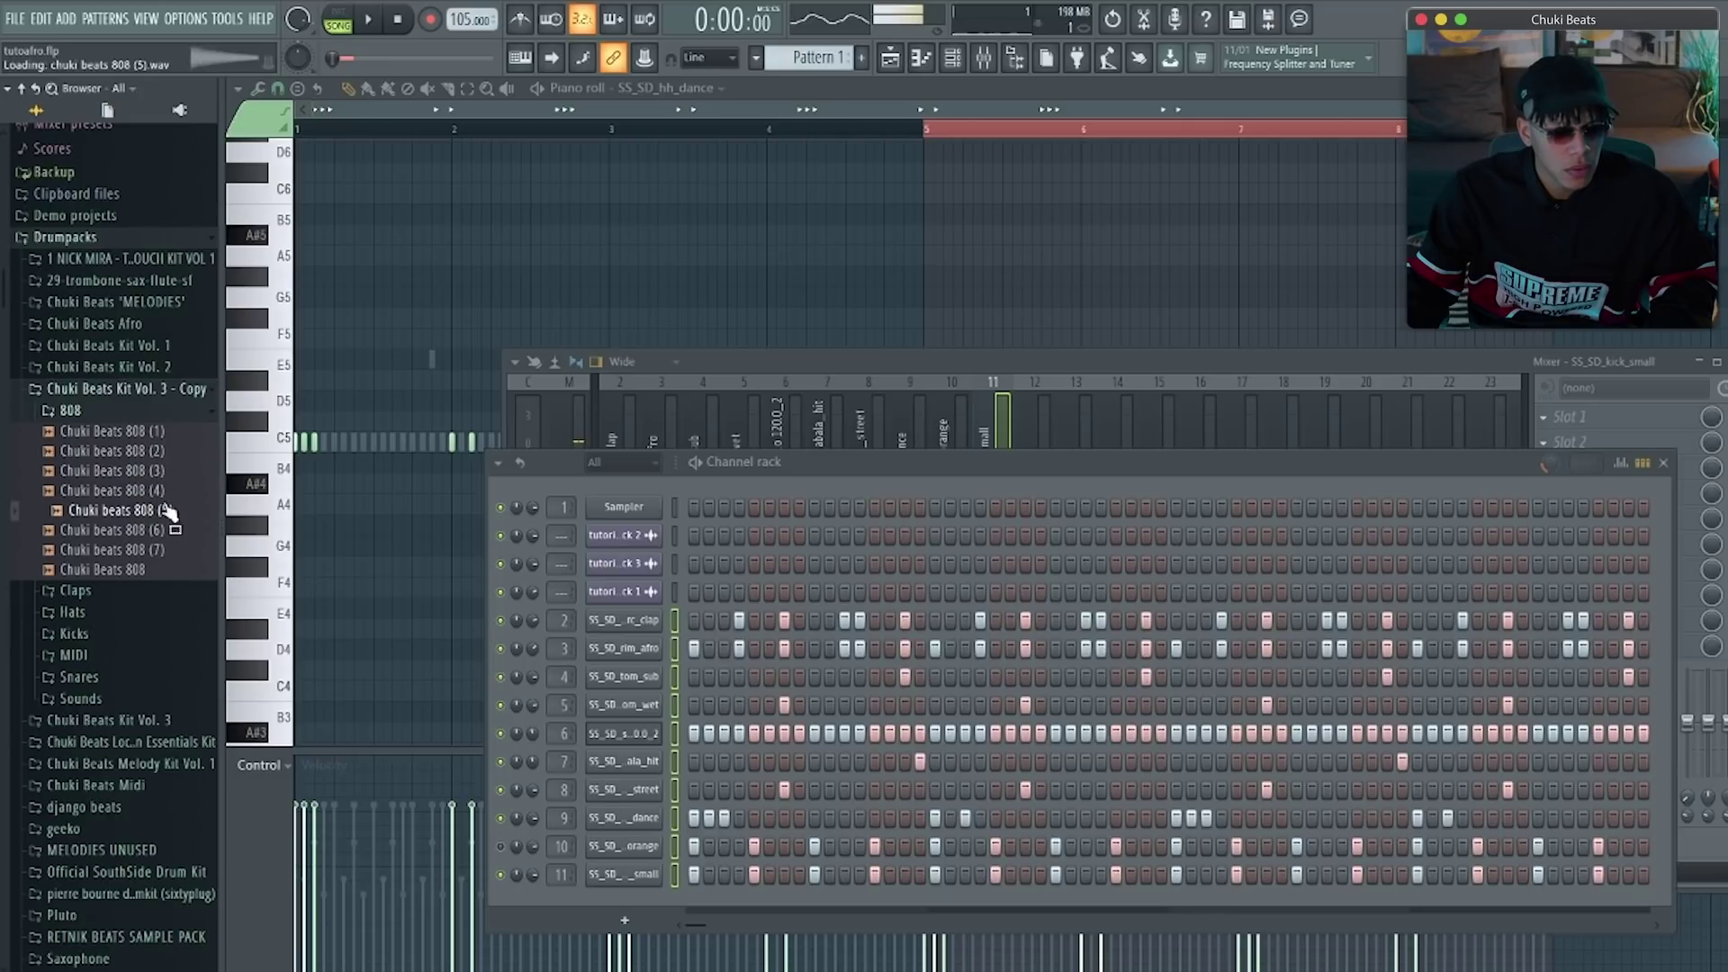
Add Chuki Beats 808 (3) from the Chuki Beats Kit Vol. 2 808 folder as a new channel below the small kick
click(179, 367)
click(125, 399)
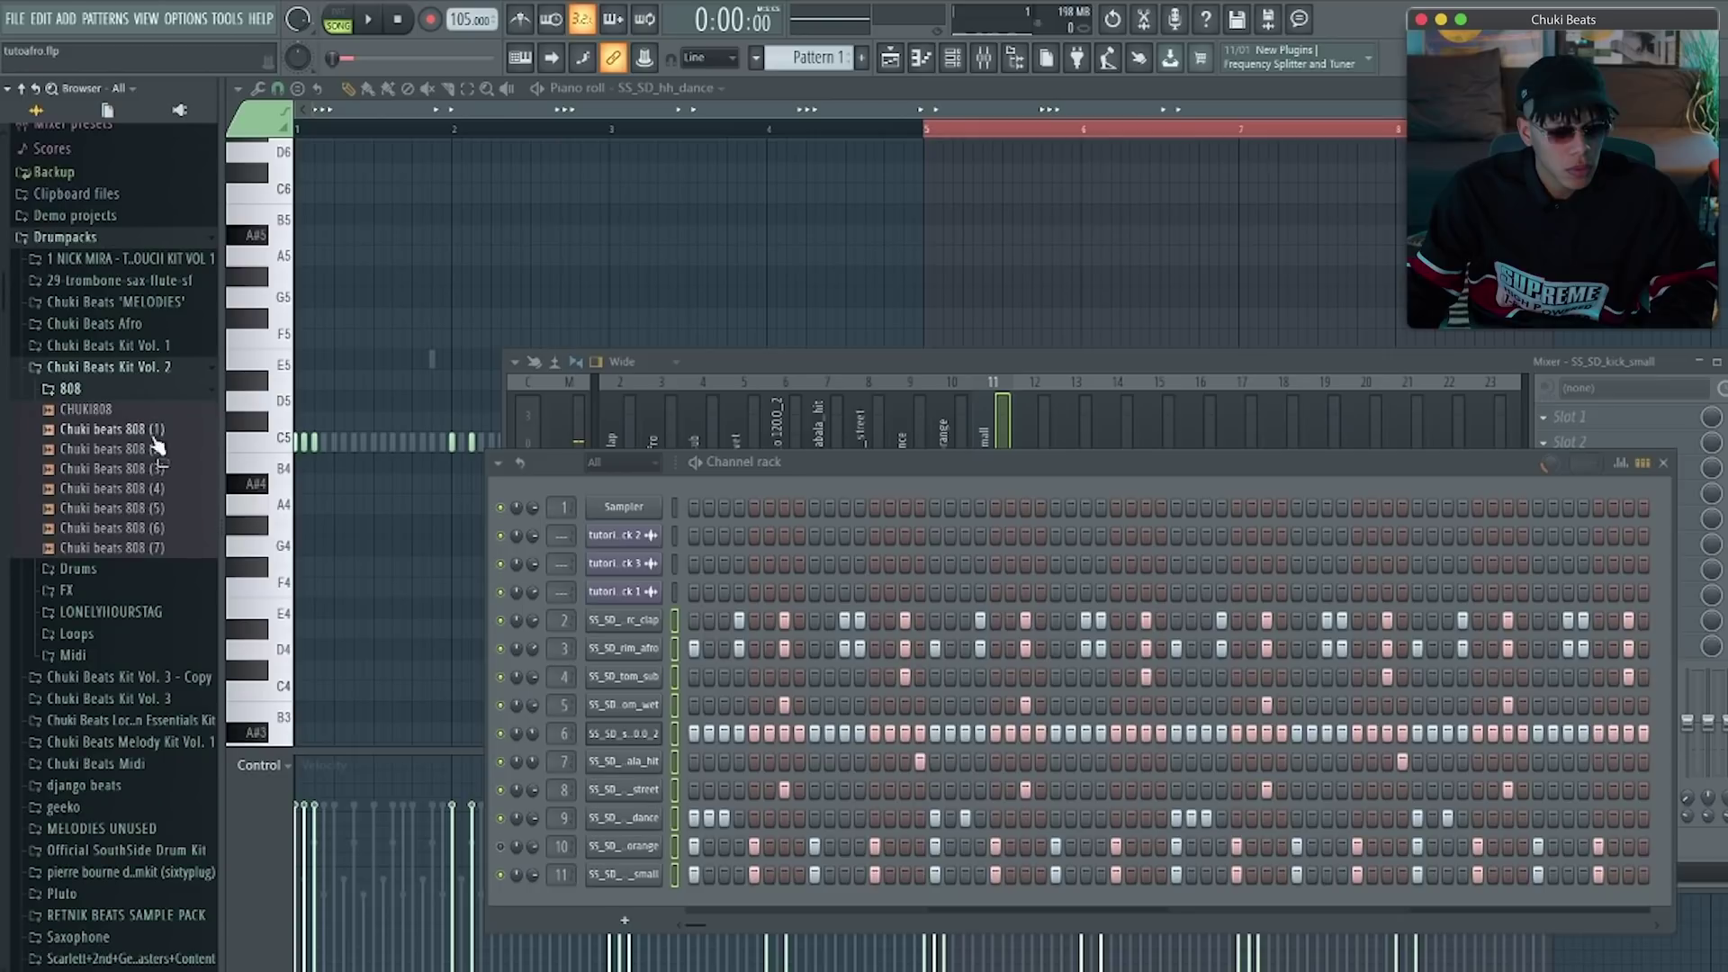
click(170, 471)
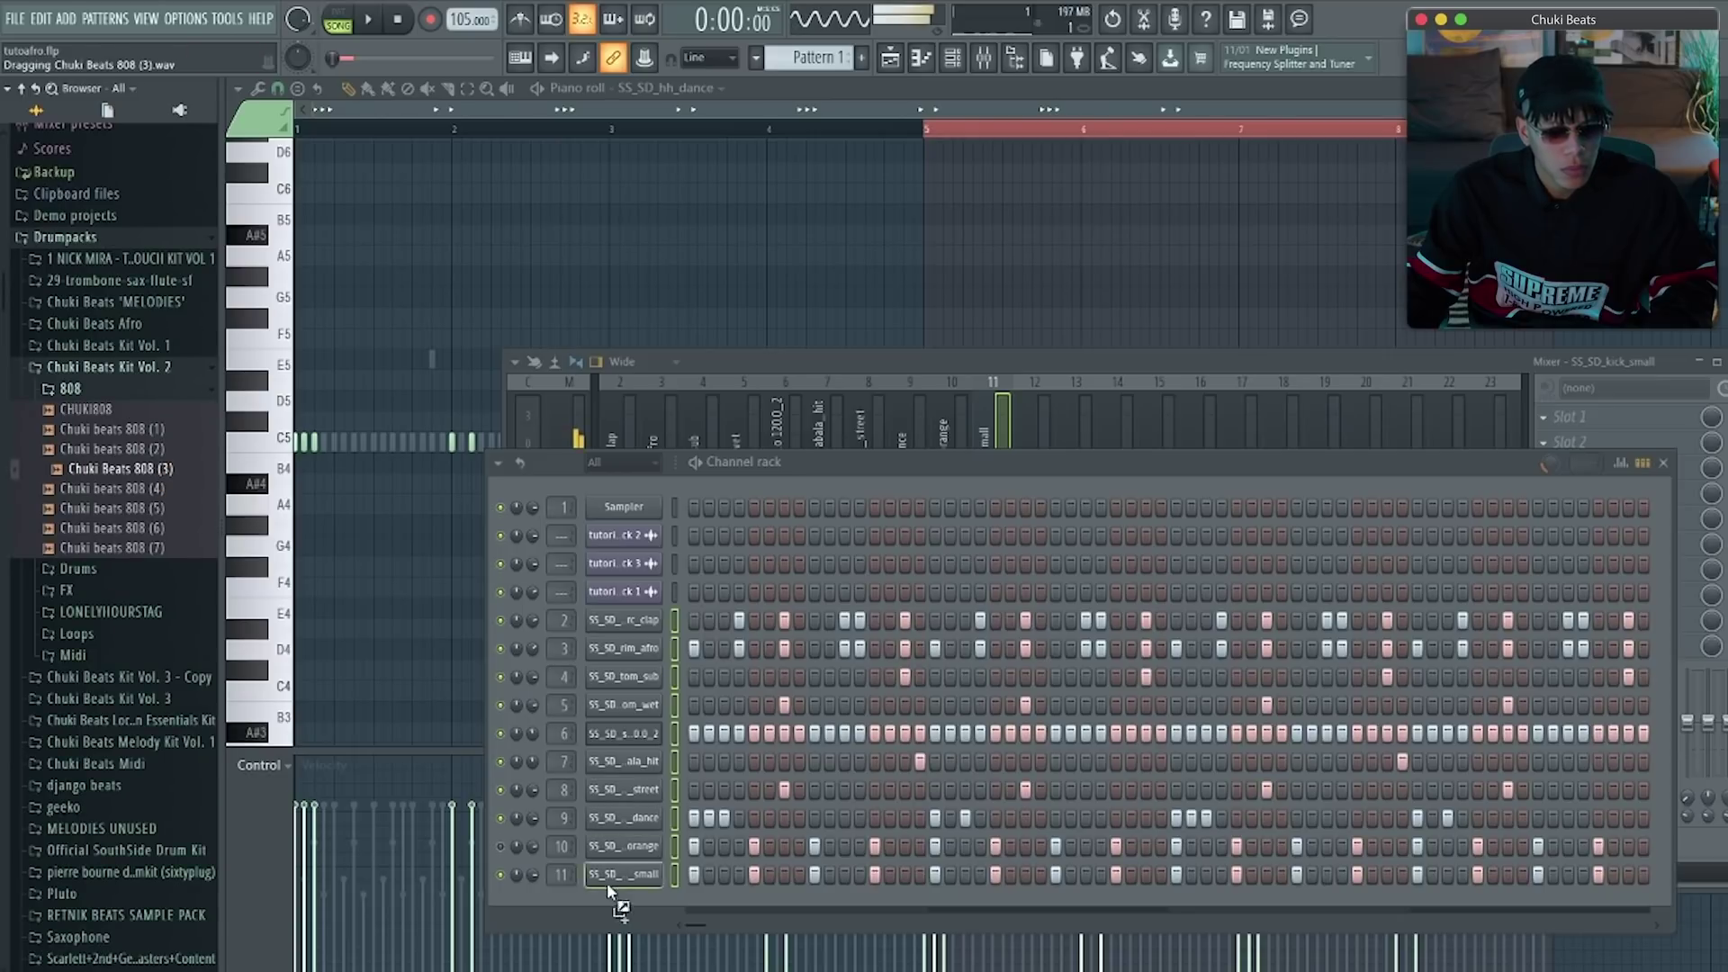
drag(608, 887, 620, 905)
Enable the volume envelope of Chuki Beats 808 (3) with a 0% sustain level and close its settings
right_click(653, 901)
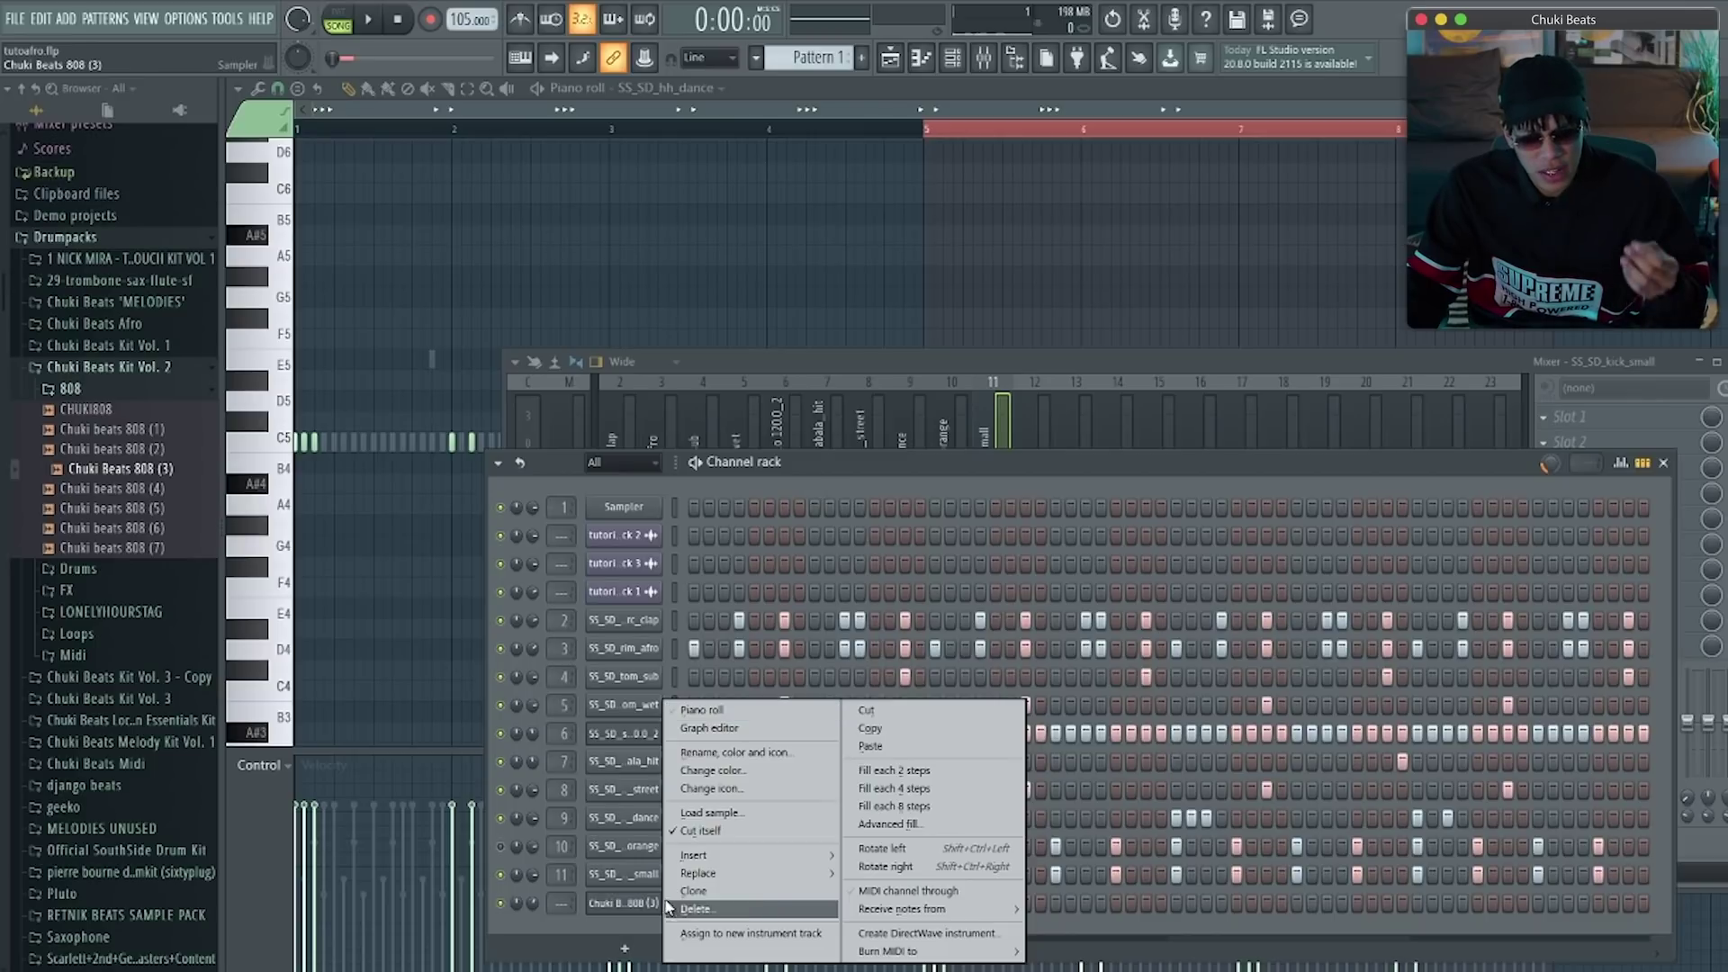
click(635, 908)
click(635, 908)
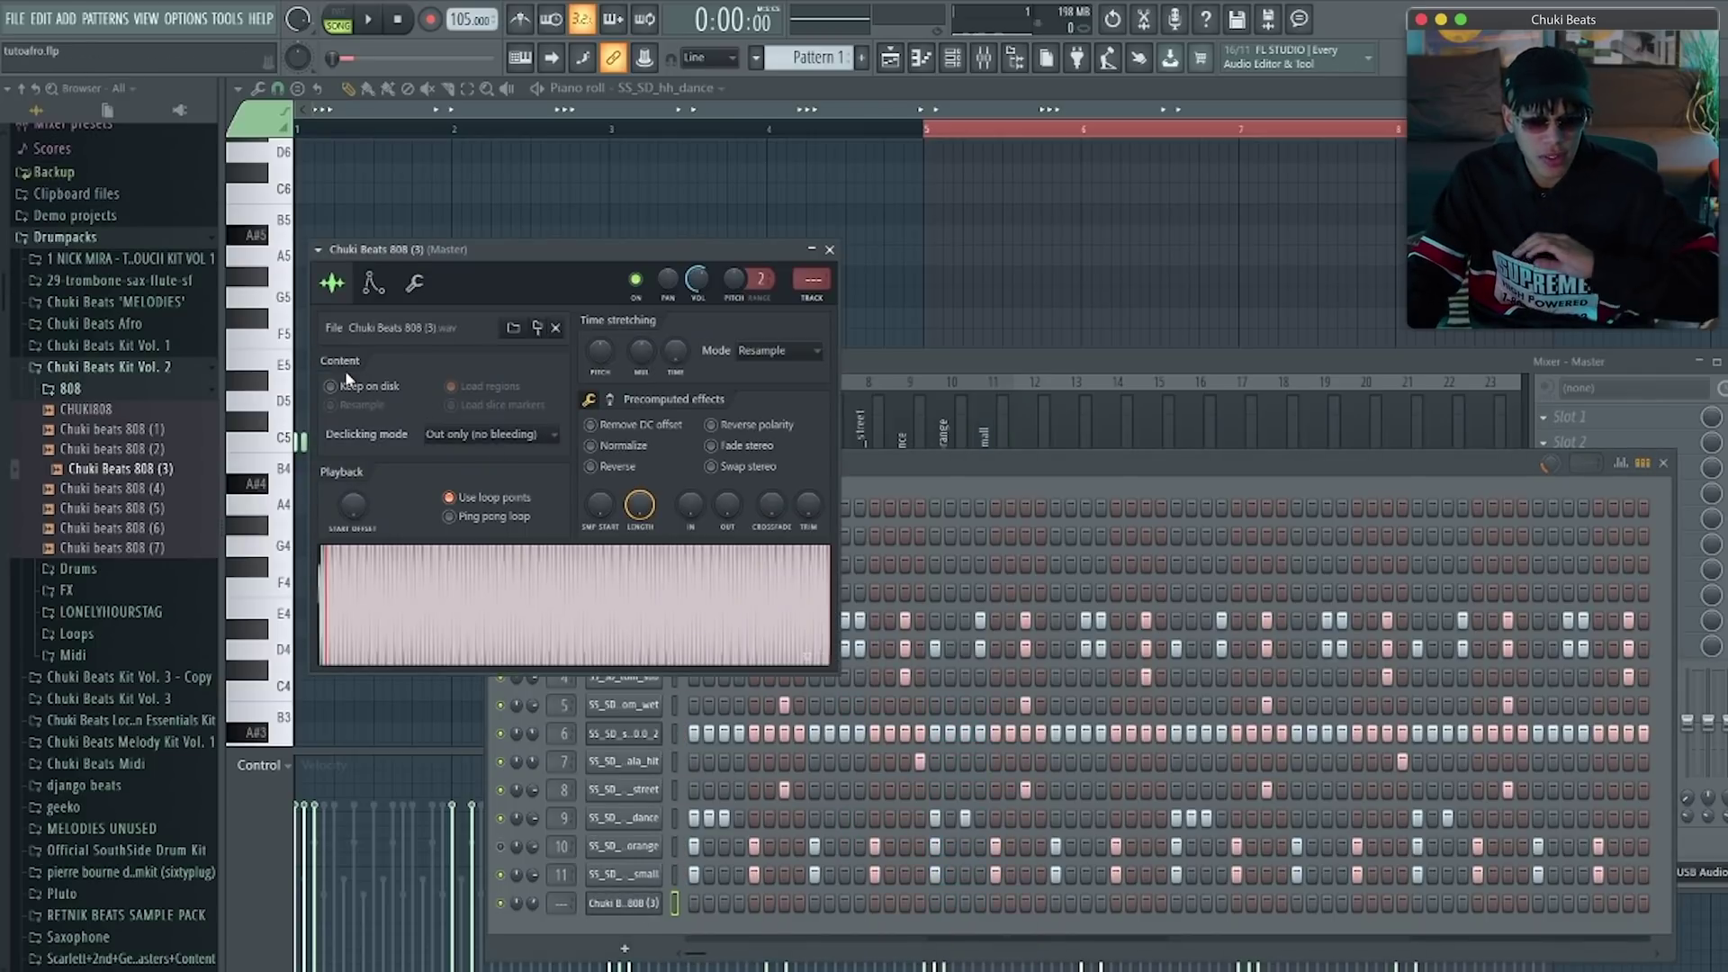
click(372, 283)
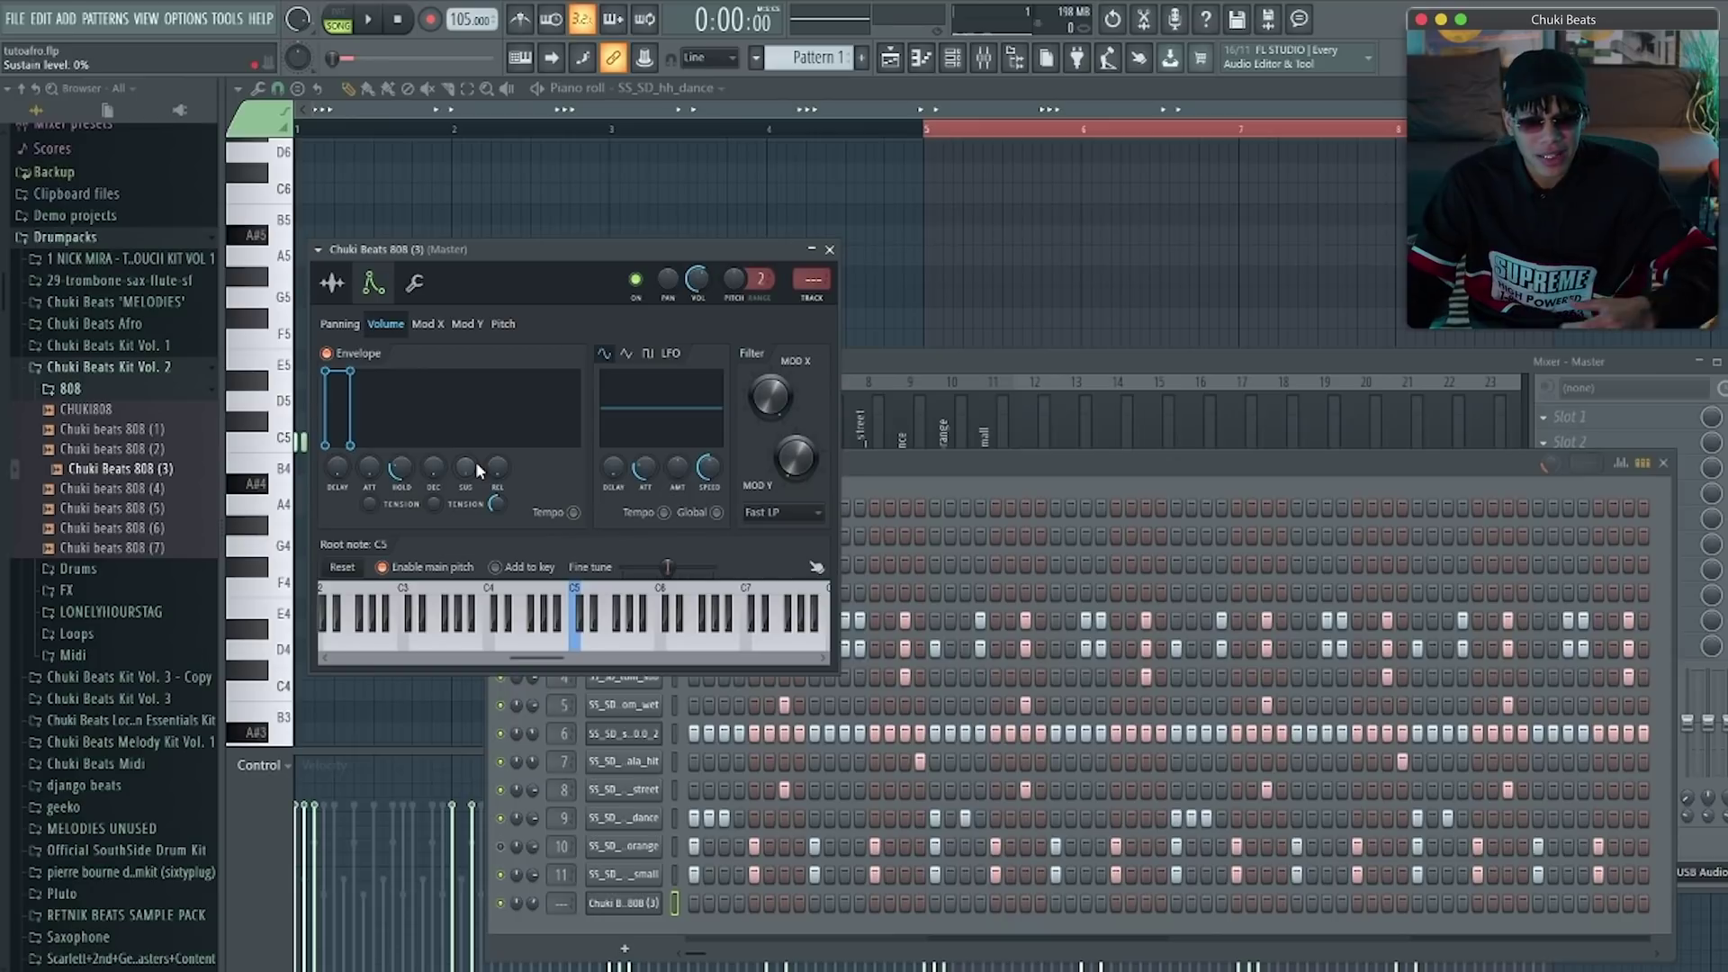
click(829, 250)
Open the 808's piano roll and place two-step A4 notes on steps 1, 5, 9 and 13 of bar 1
right_click(643, 909)
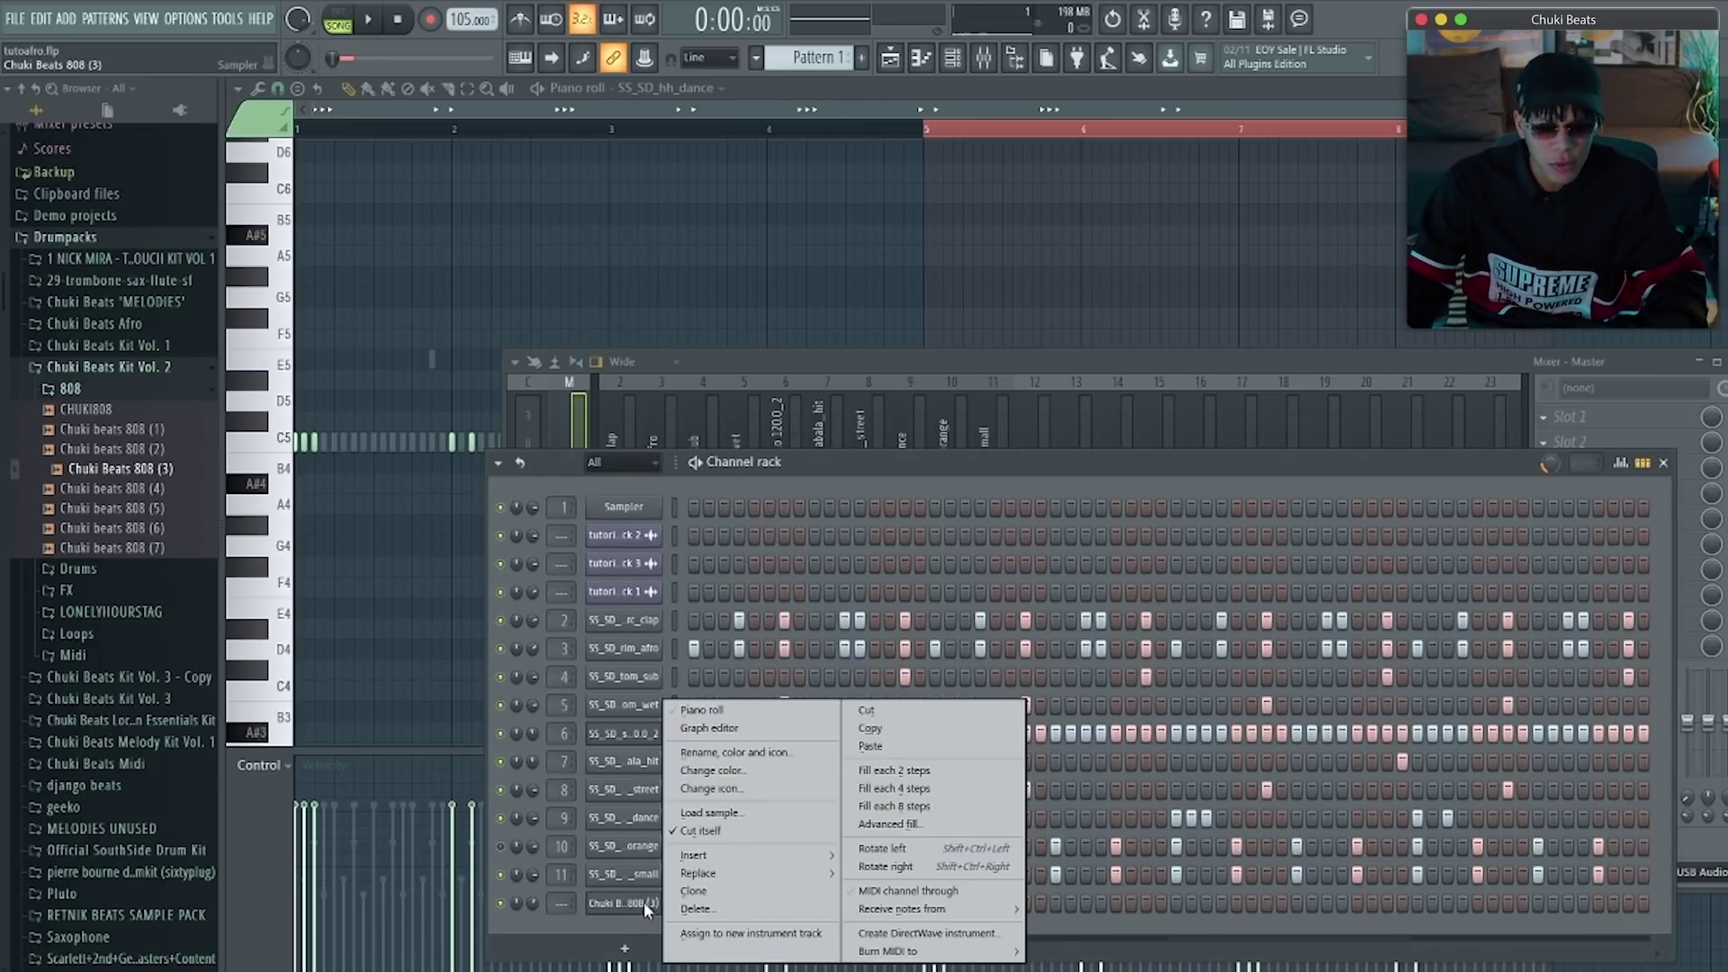
click(716, 711)
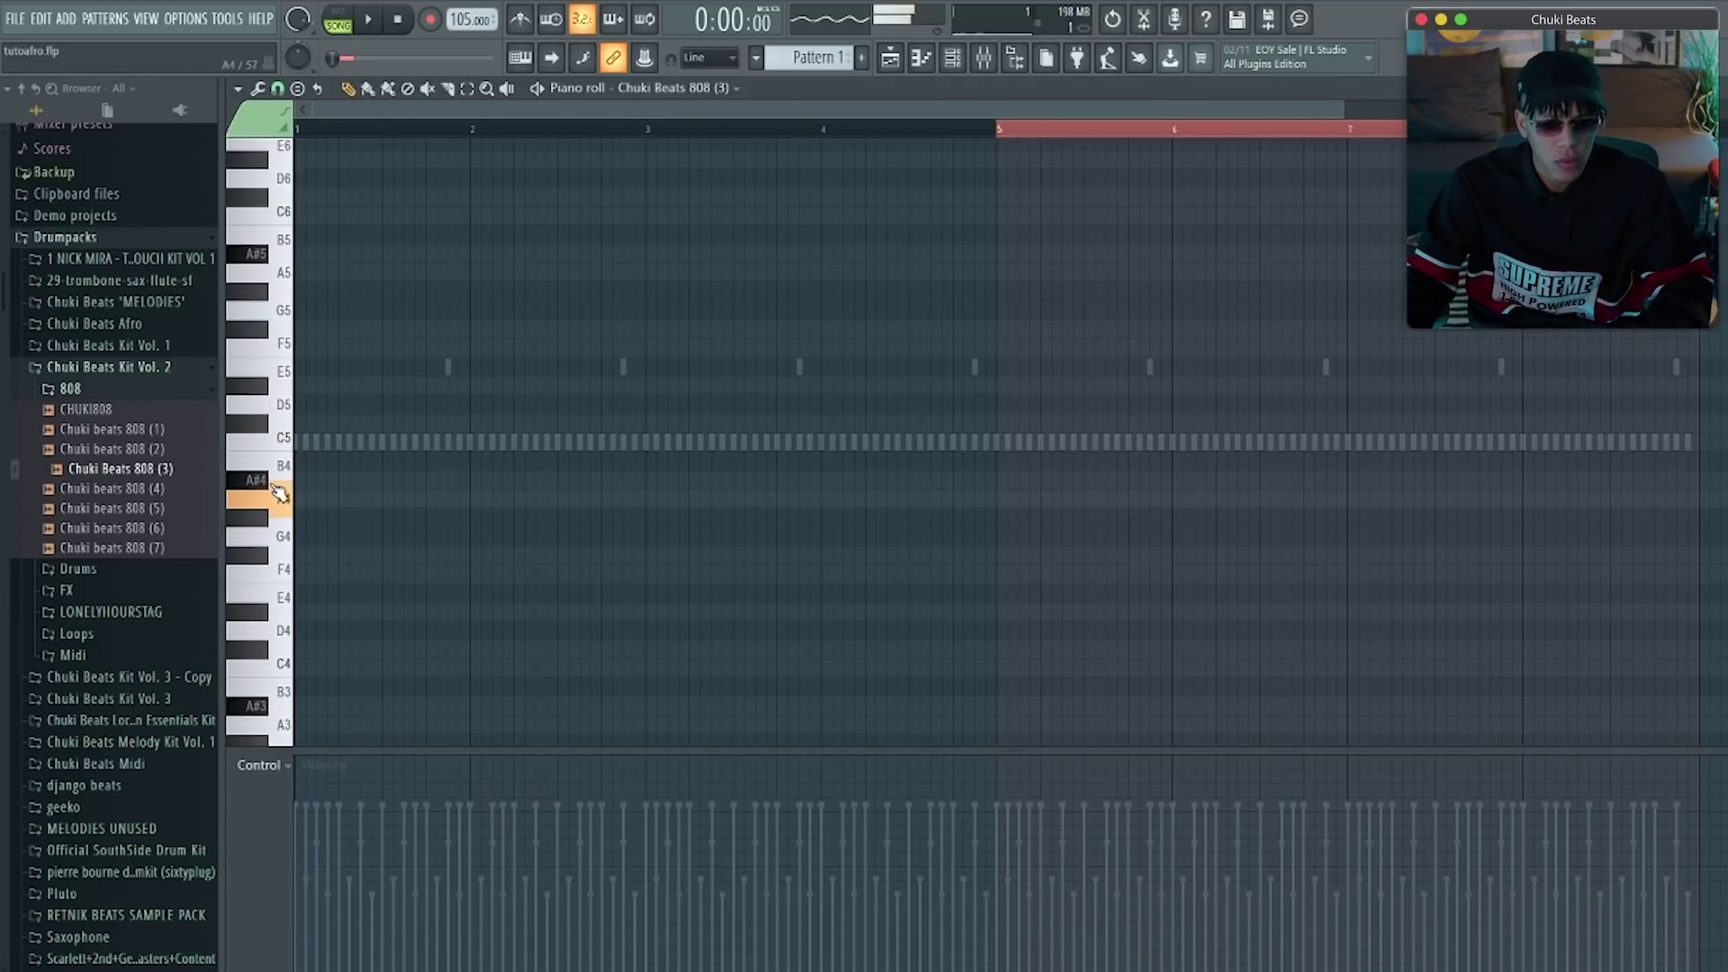
key(space)
key(space)
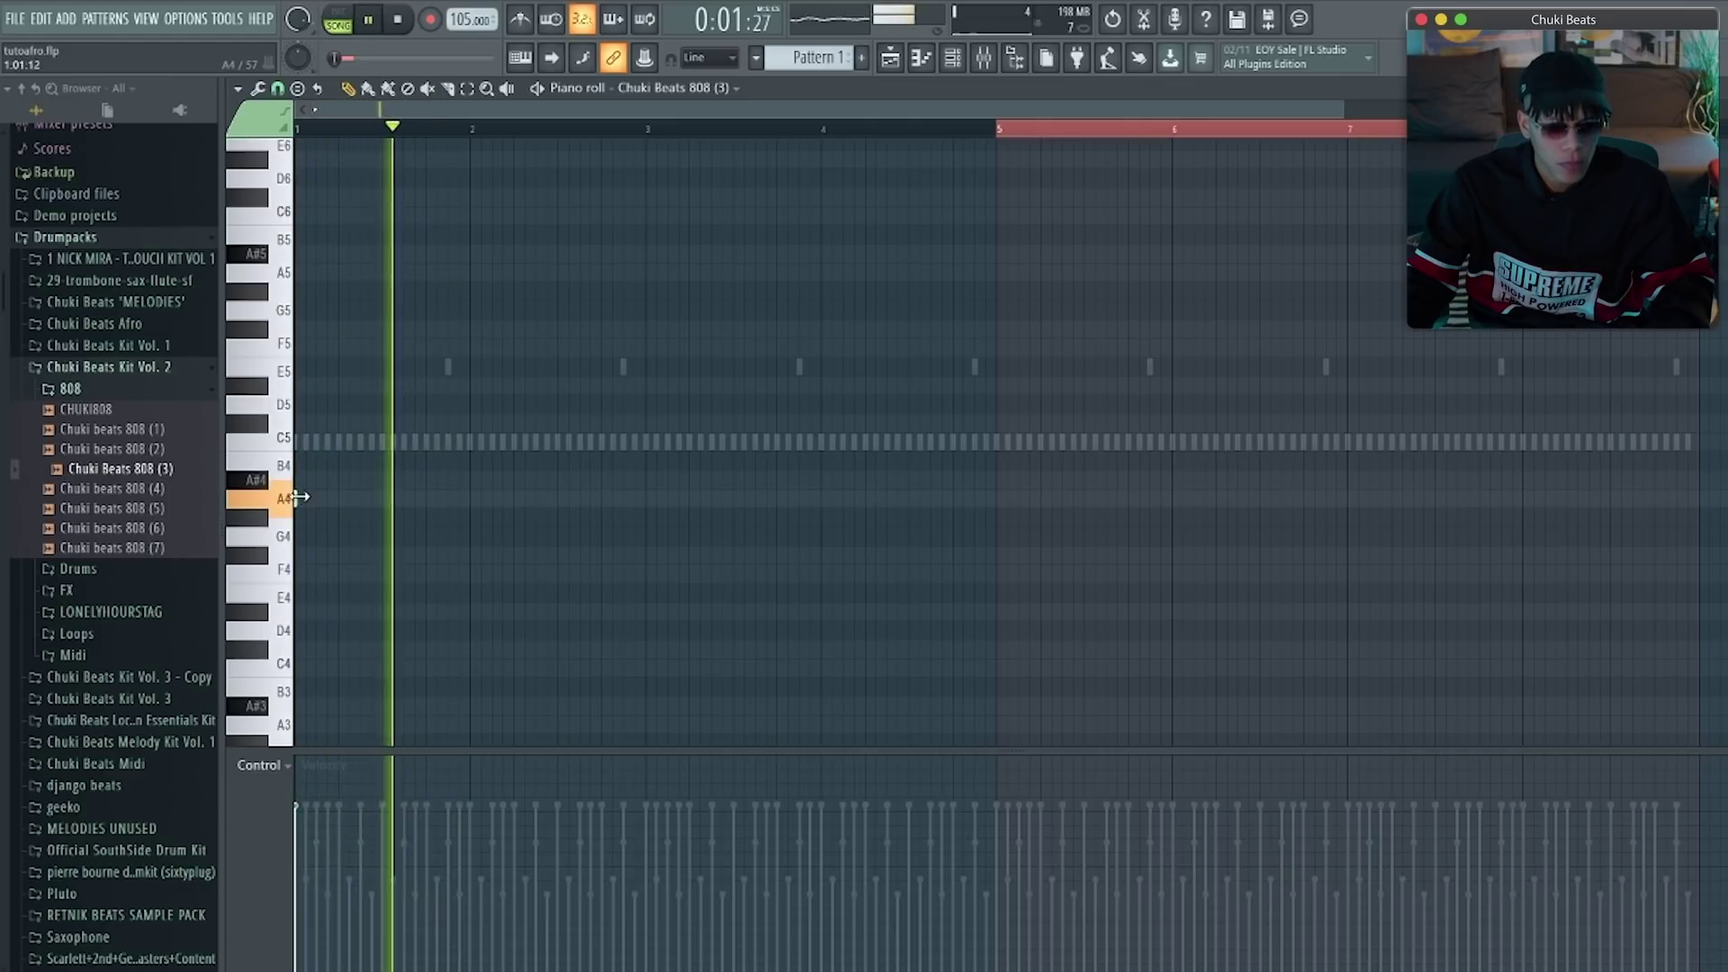
key(space)
key(space)
click(347, 499)
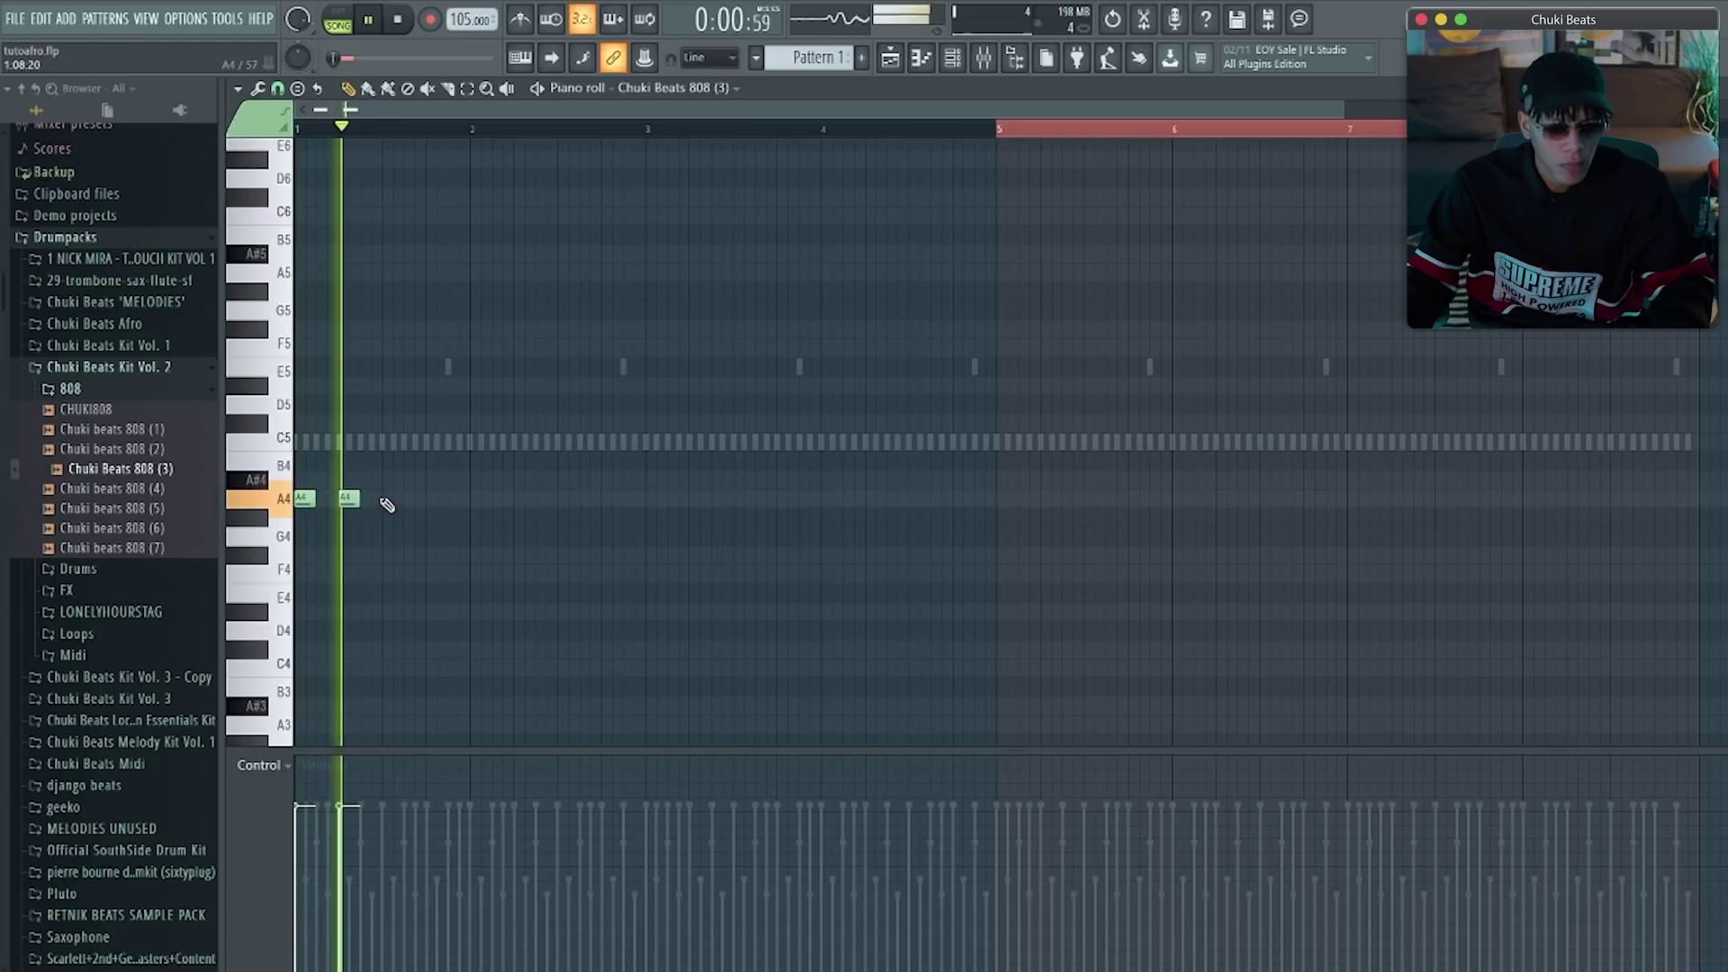
click(391, 499)
click(435, 498)
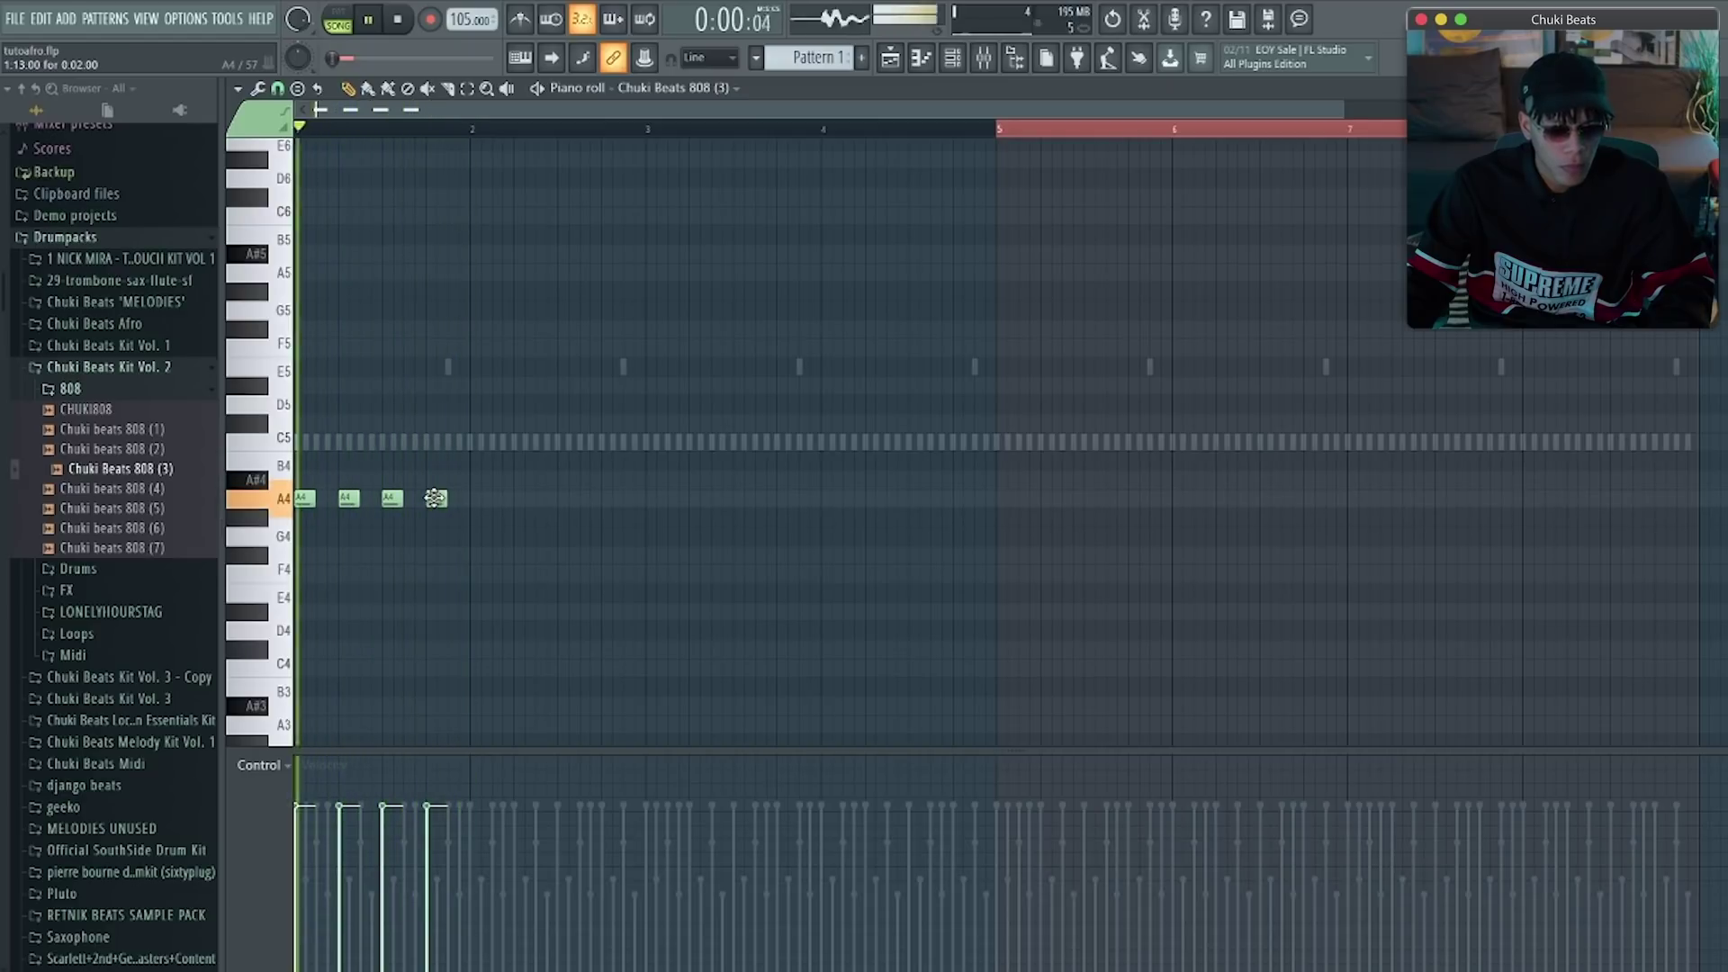
Add 808 notes G#4 on step 15 of bar 1, A4 on steps 1, 5, 9 and 13 of bar 2, and G#4 on its step 11
scroll(439, 508, up, 2)
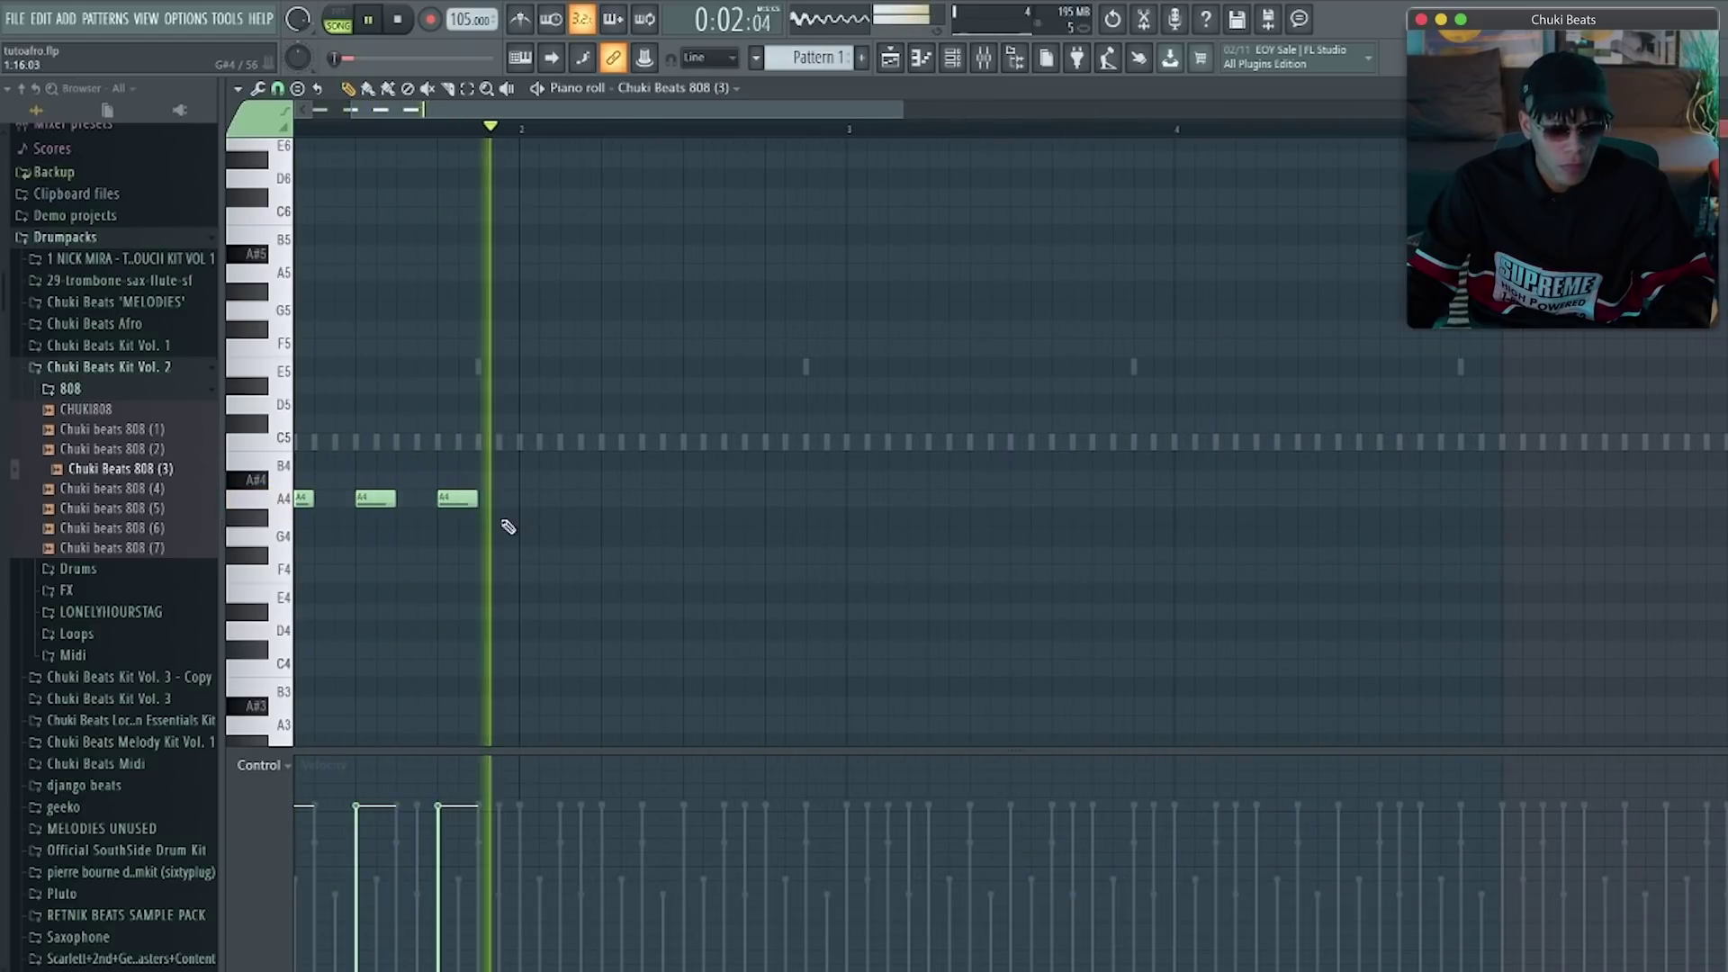
click(607, 498)
click(688, 499)
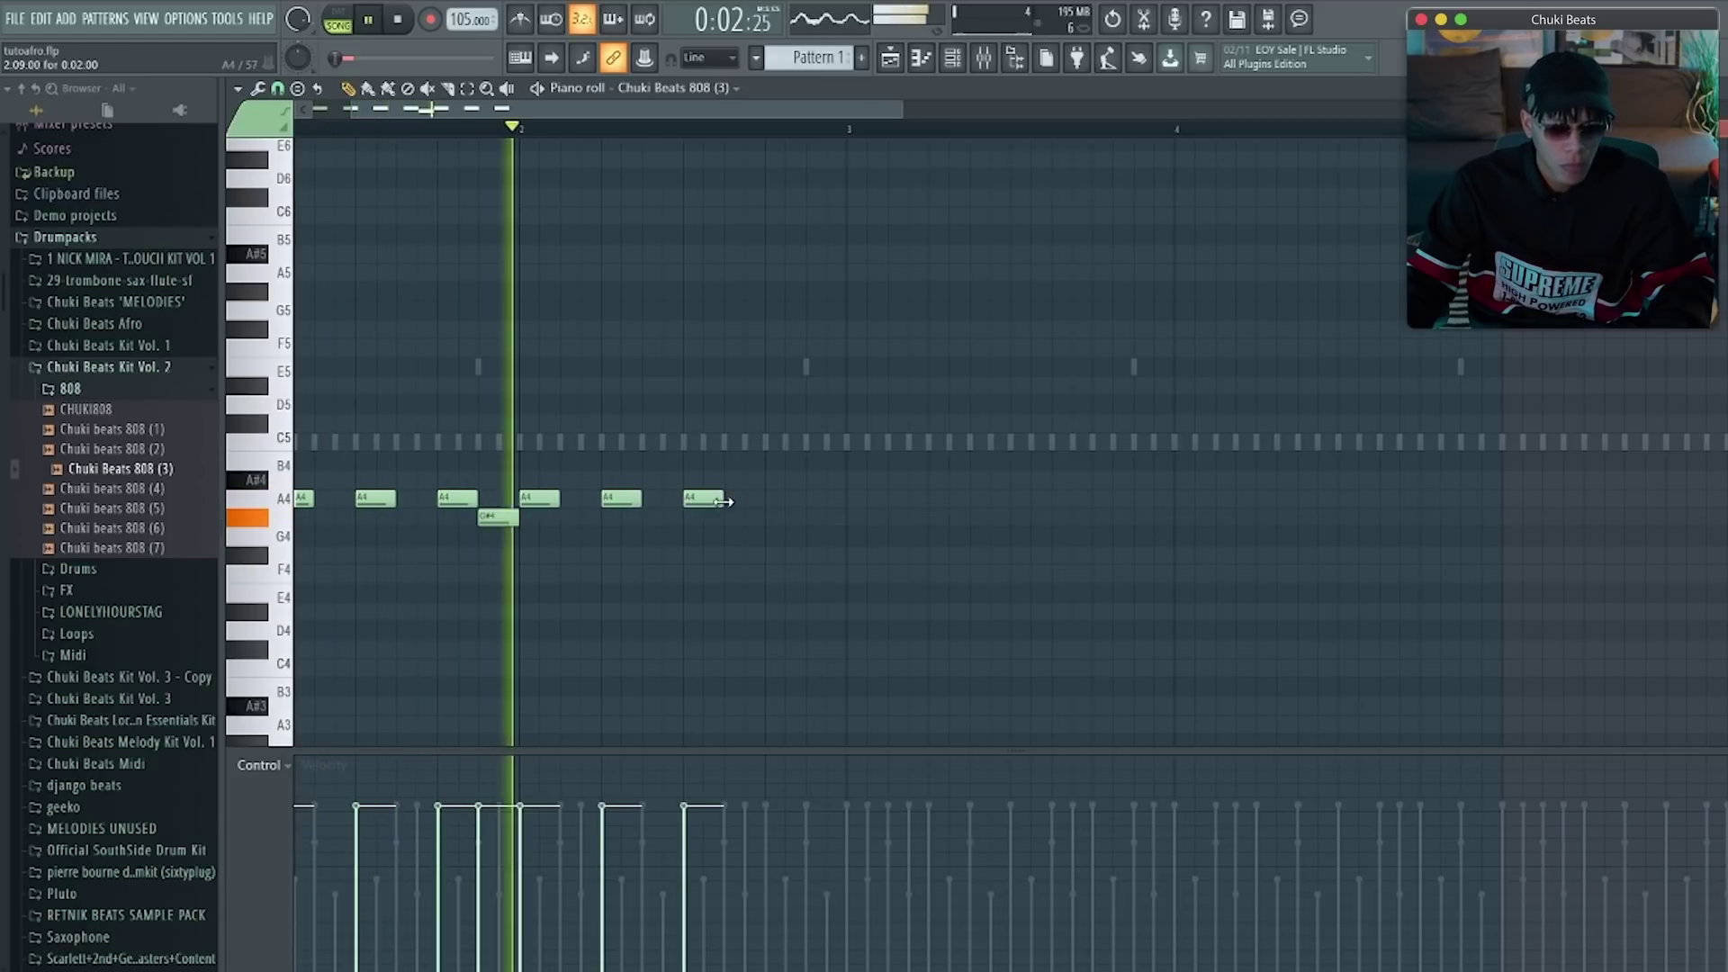
click(764, 500)
key(space)
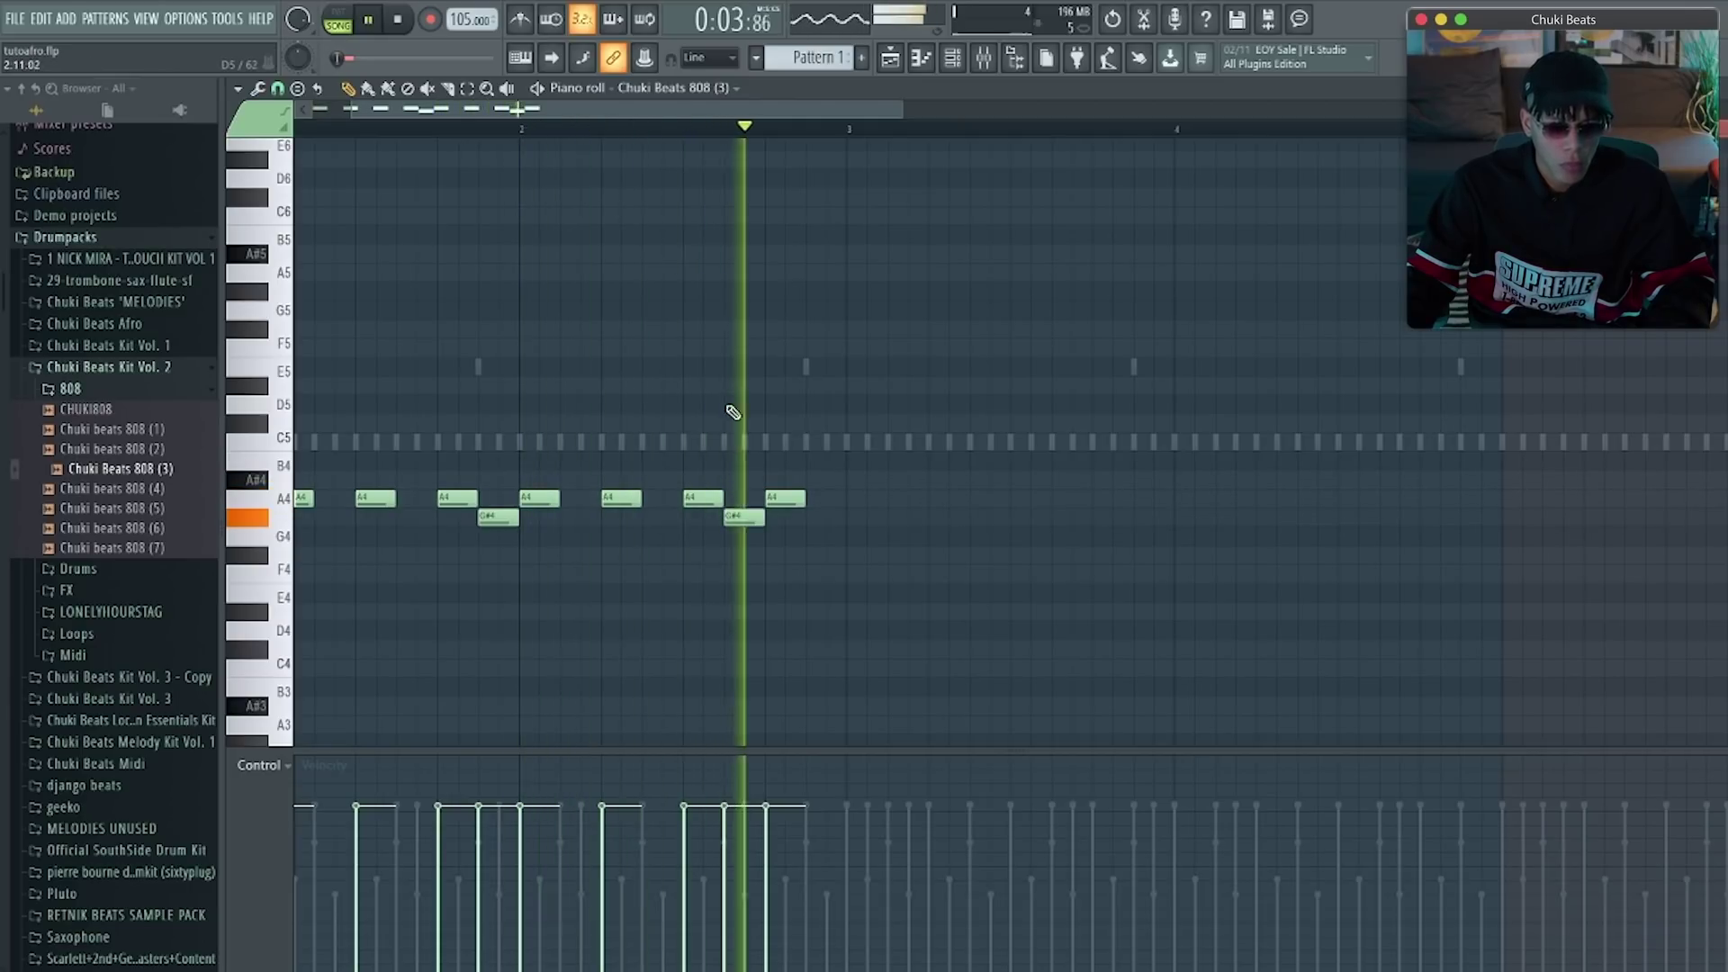
Try A#4 for the 808 note on step 11 of bar 2 and move it back to G#4
key(space)
key(space)
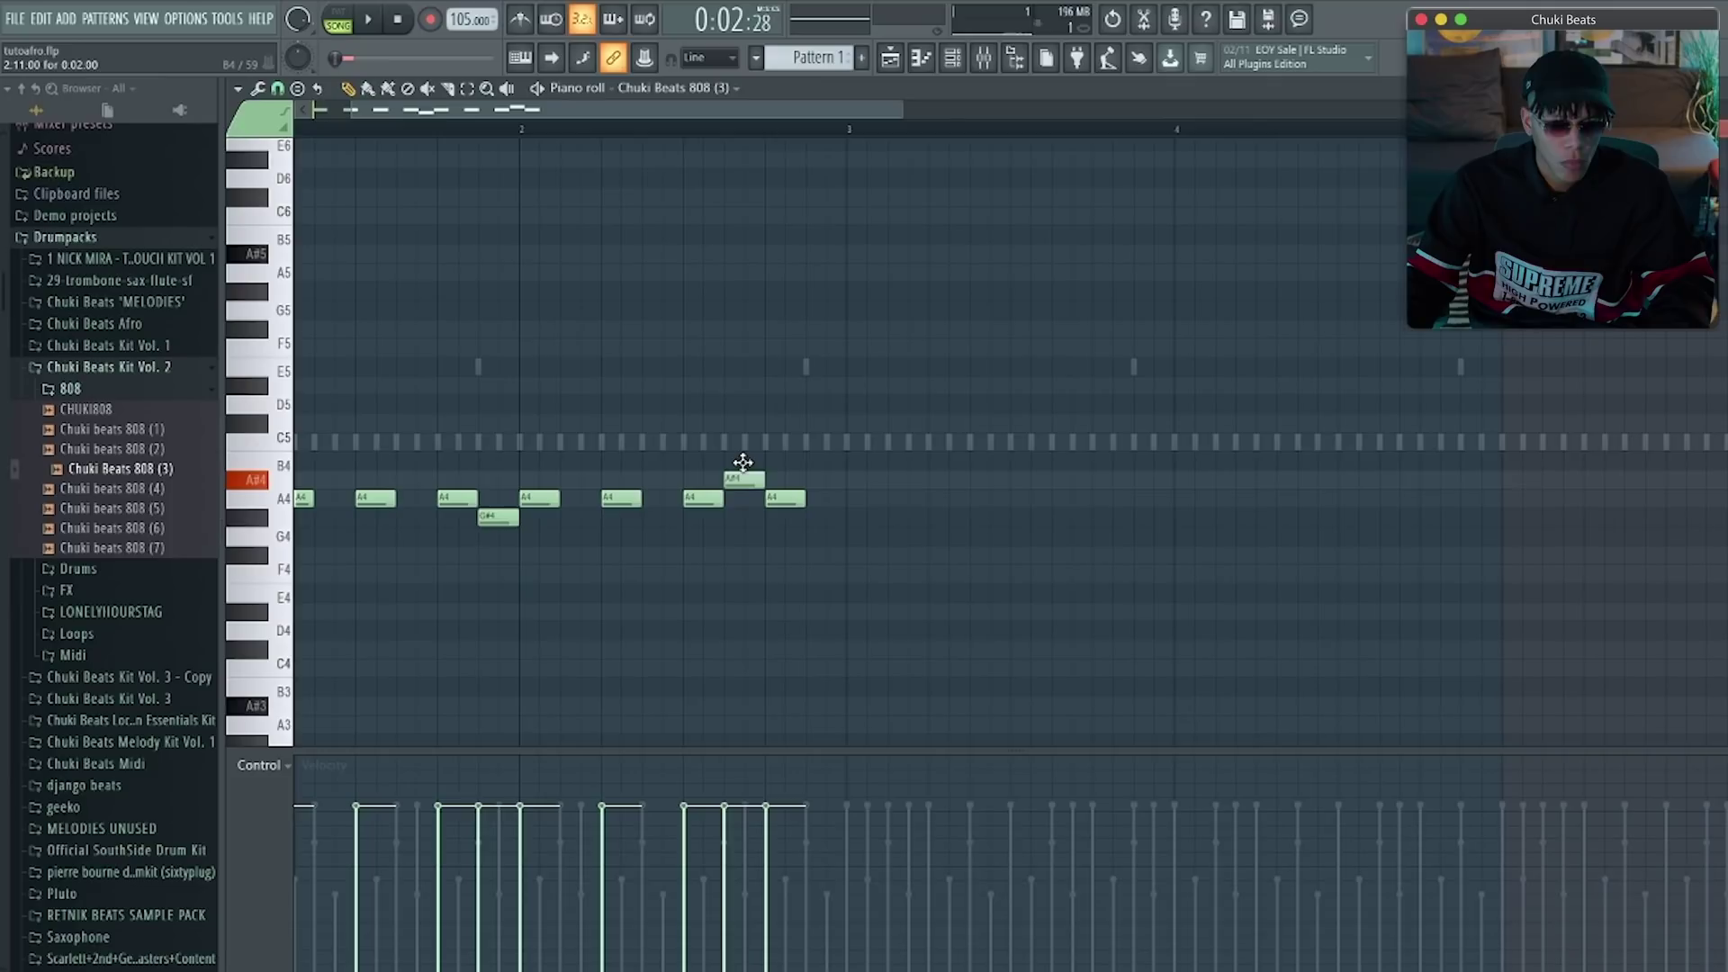
key(space)
drag(743, 447, 747, 483)
key(space)
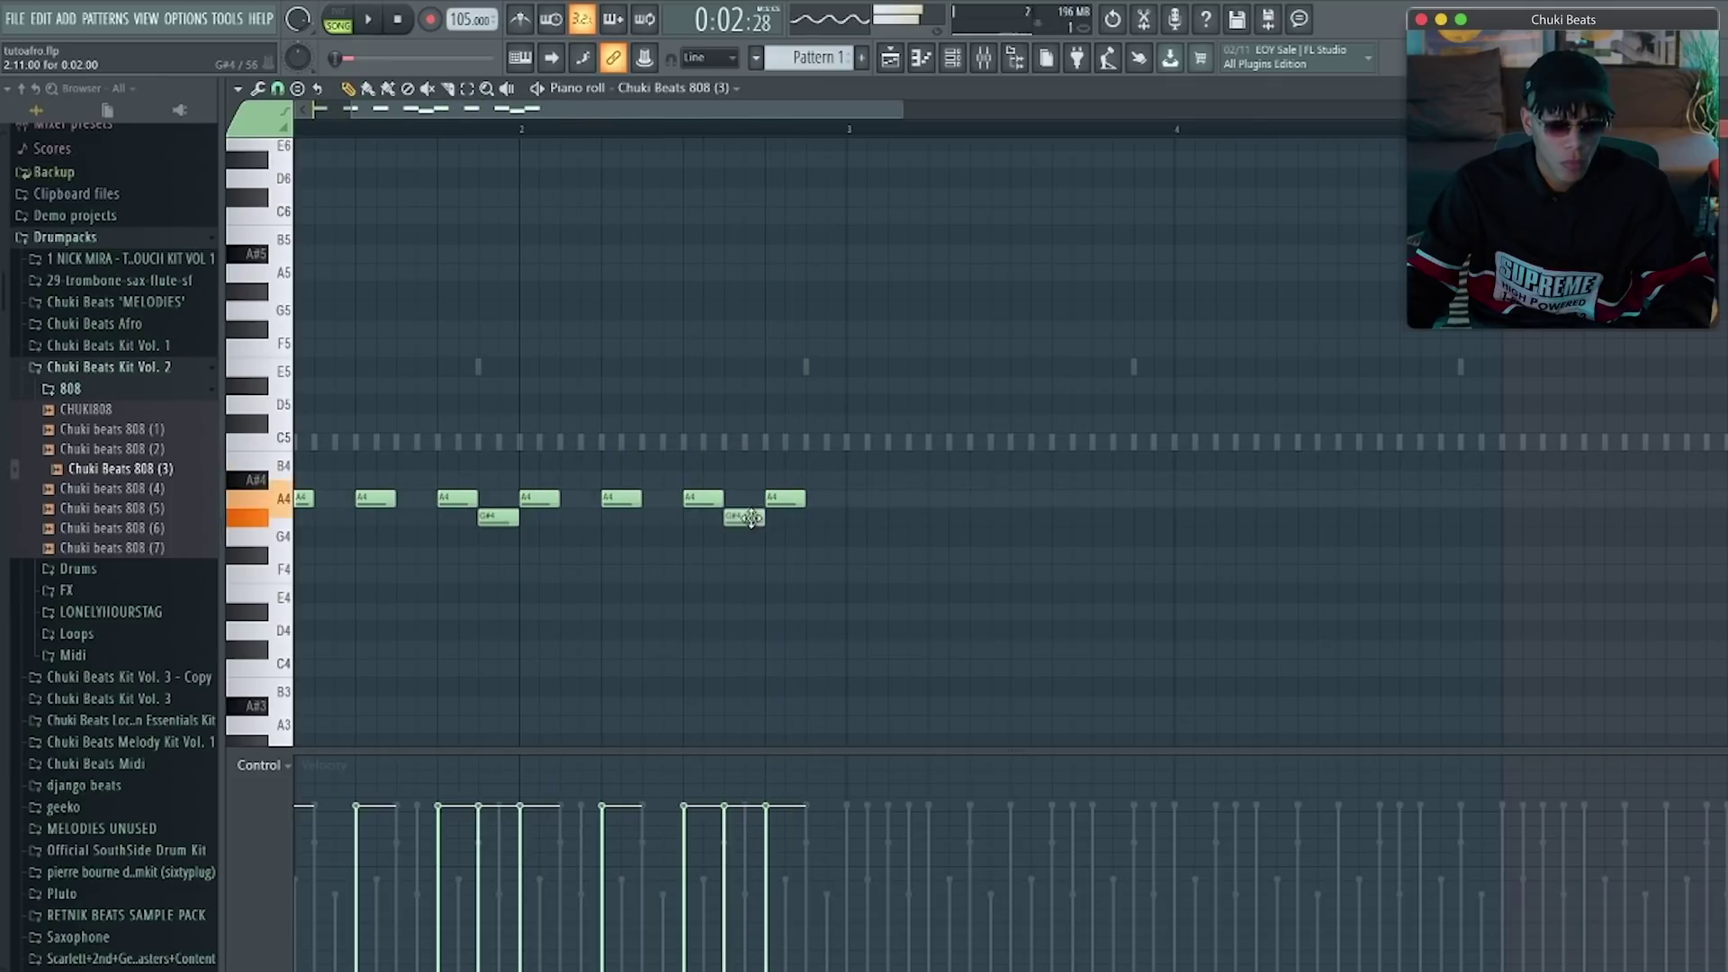
Add 808 notes B4 on step 15 of bar 2, C#5 on steps 1, 5, 9 and 13 of bar 3, and D#5 on its step 15
key(space)
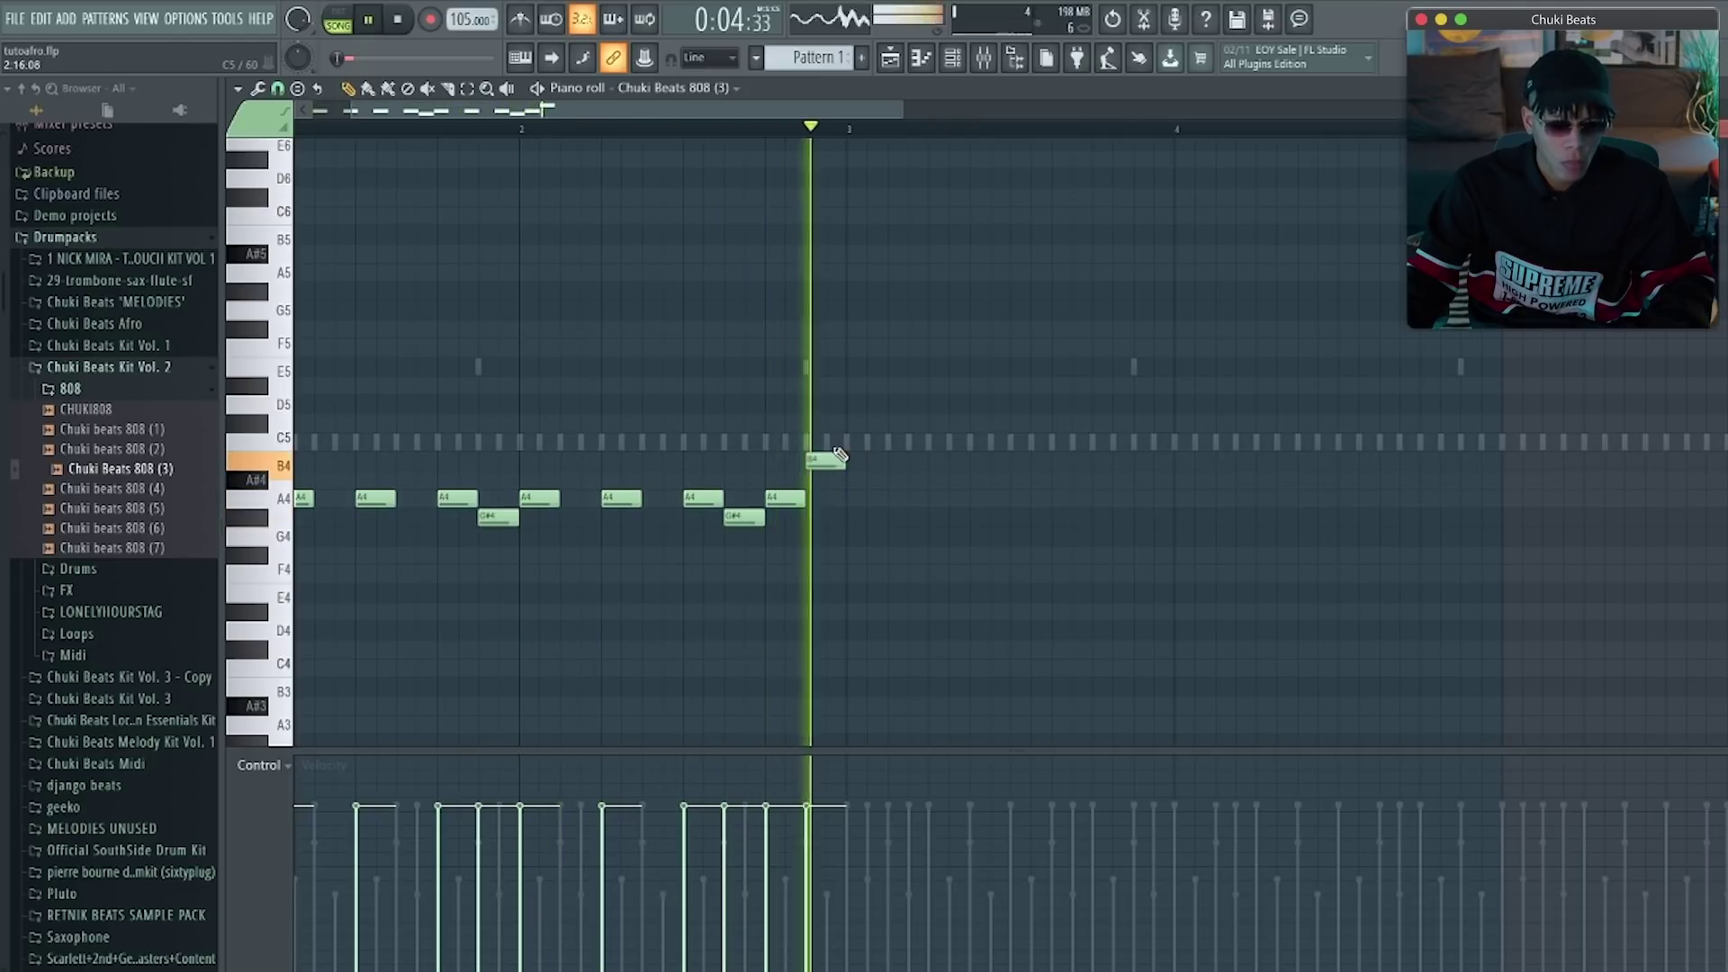
key(space)
click(933, 424)
click(1015, 425)
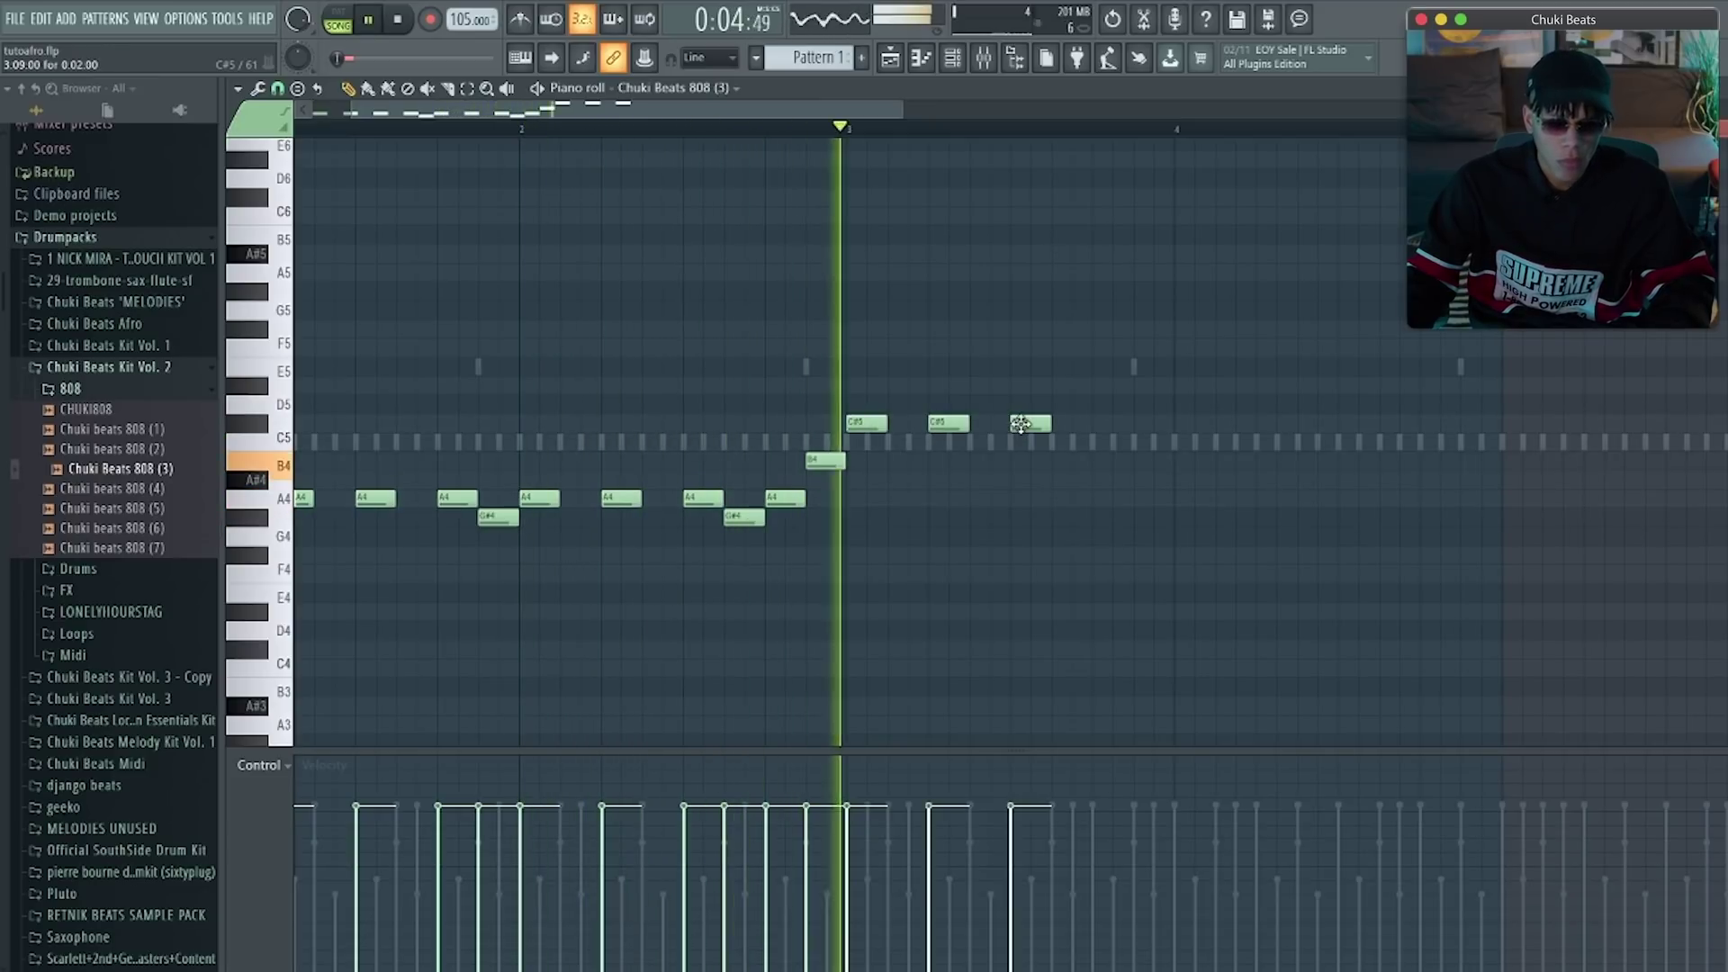
click(1093, 425)
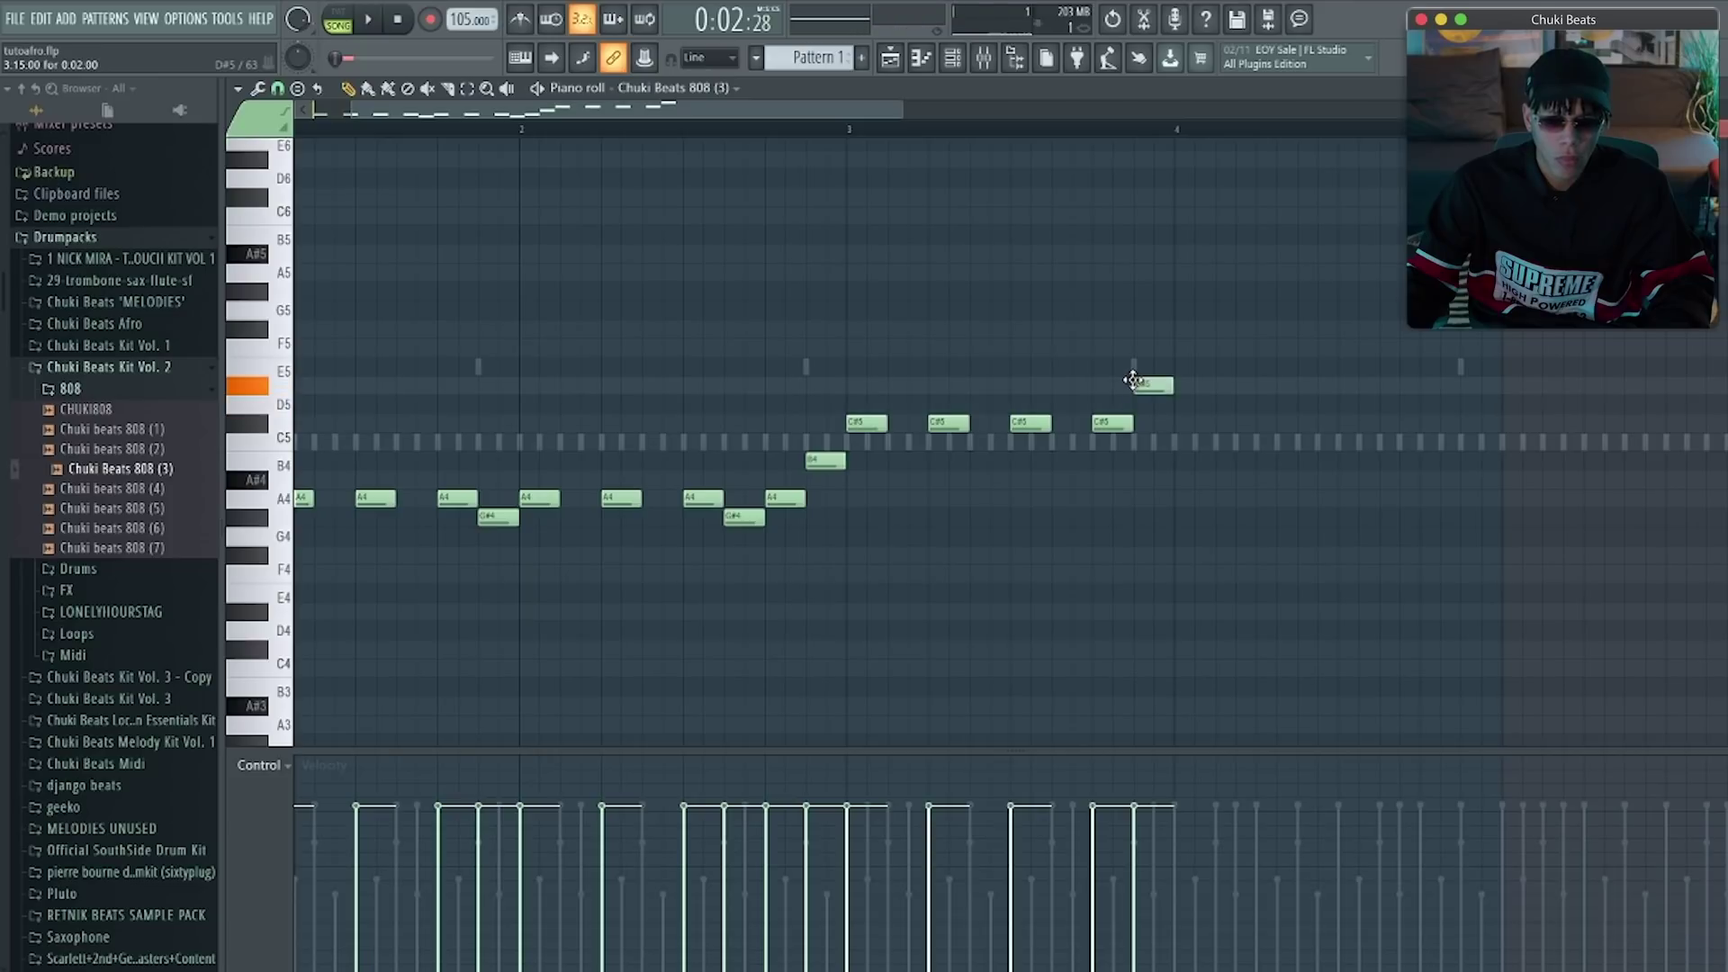
Place 808 notes in bar 4, B4 on steps 1, 5, 9 and 13, A4 on step 11 and G#4 on step 15, and play the line
key(space)
click(1259, 461)
click(1340, 461)
click(1421, 463)
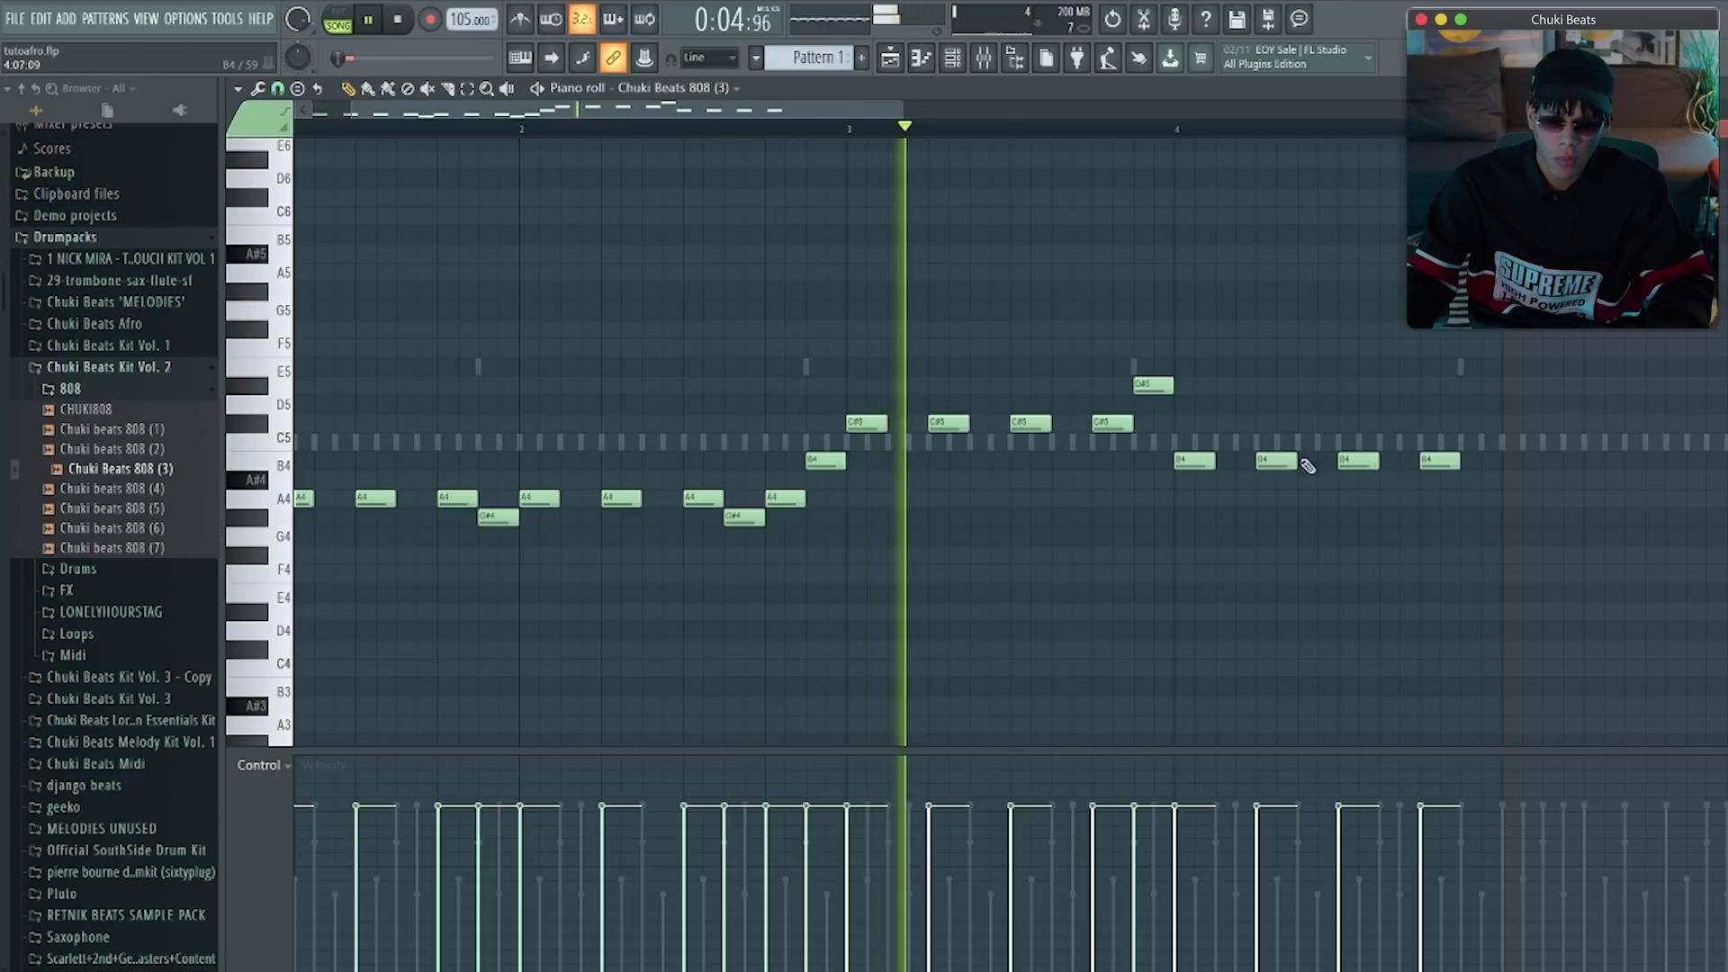
ctrl+scroll(1175, 456, down, 2)
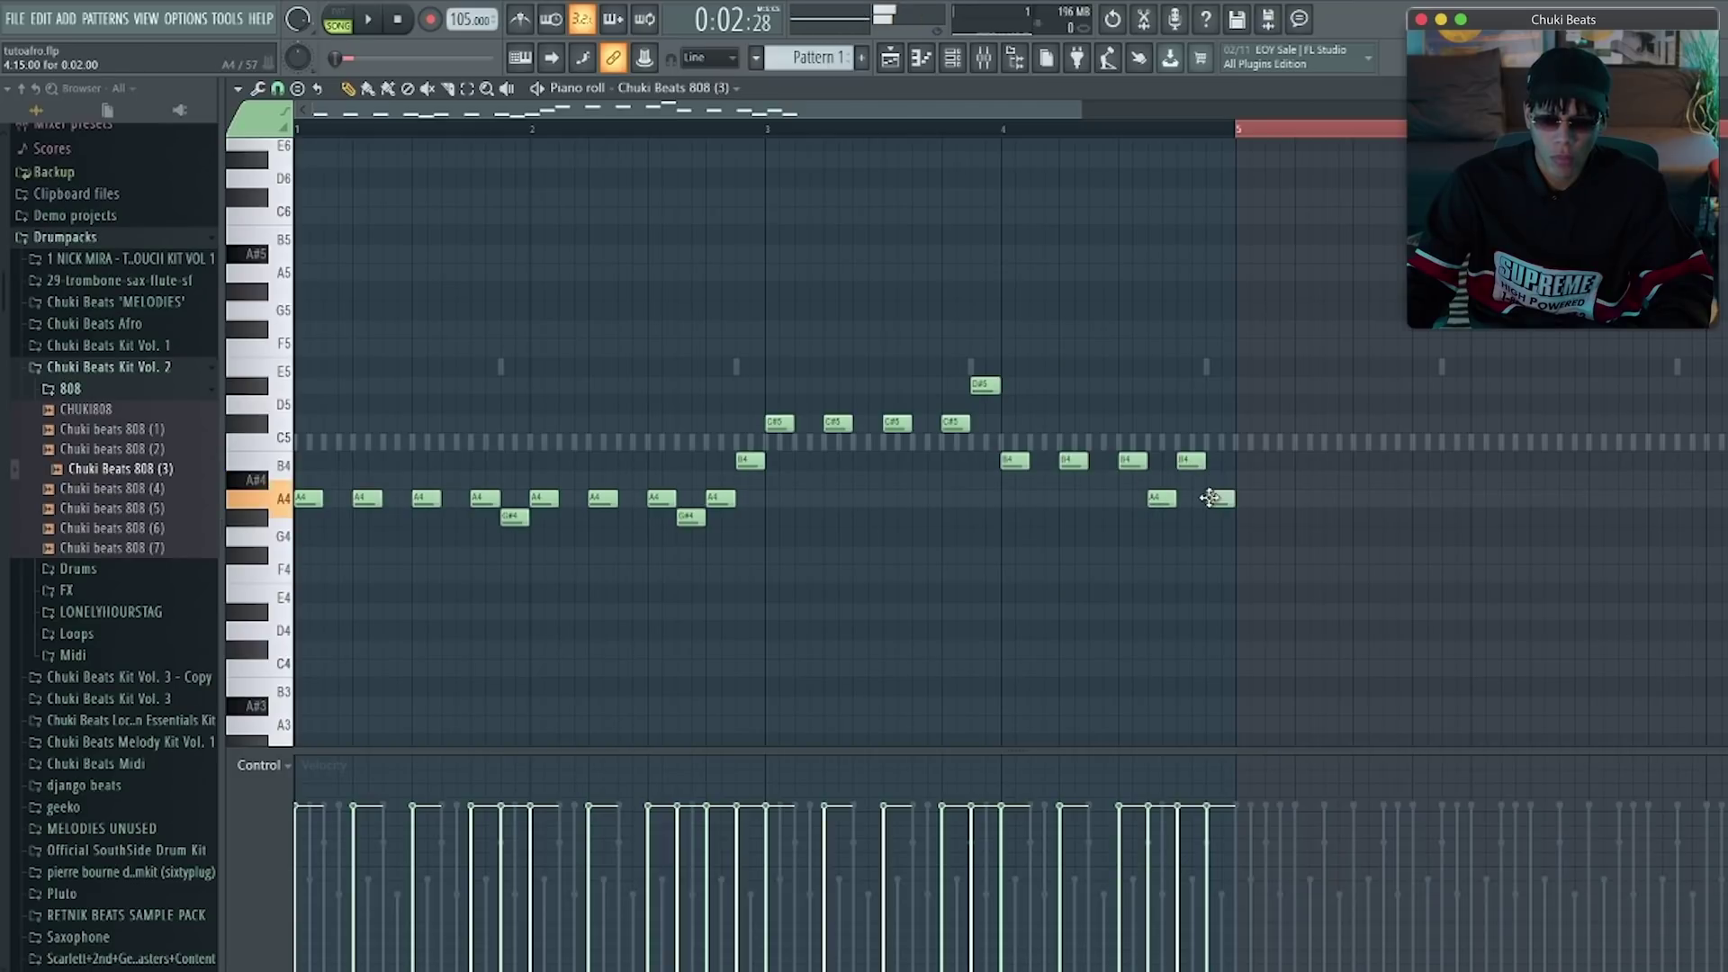
key(space)
ctrl+scroll(999, 355, down, 2)
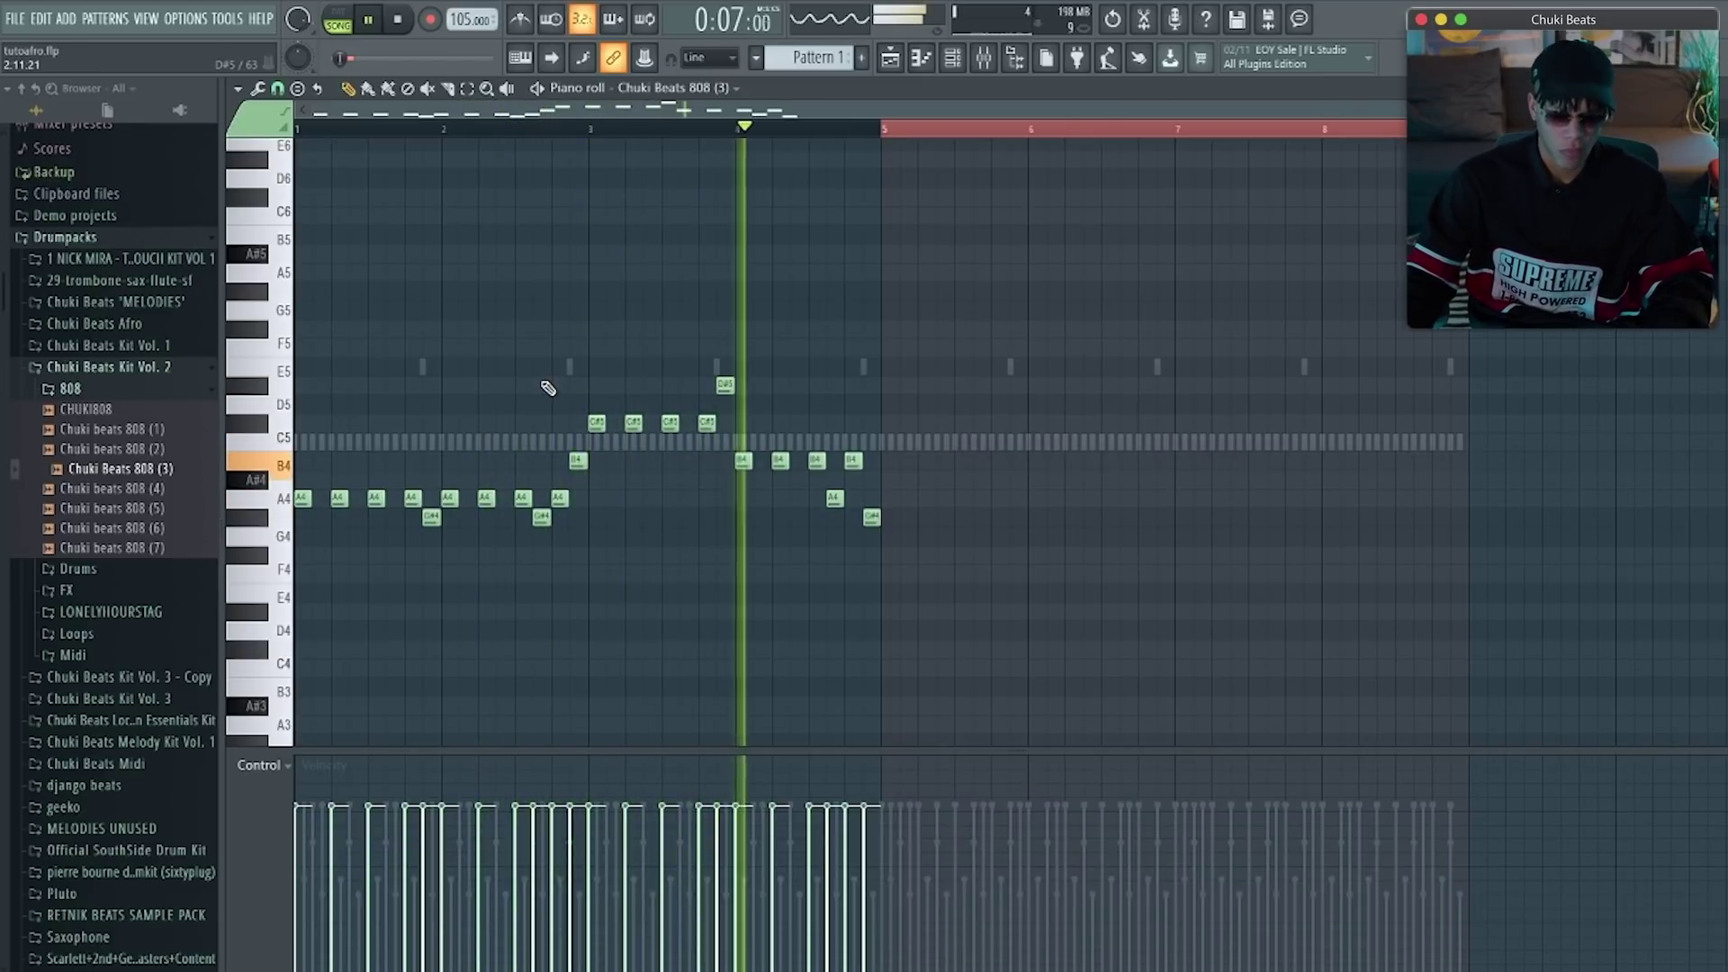
key(space)
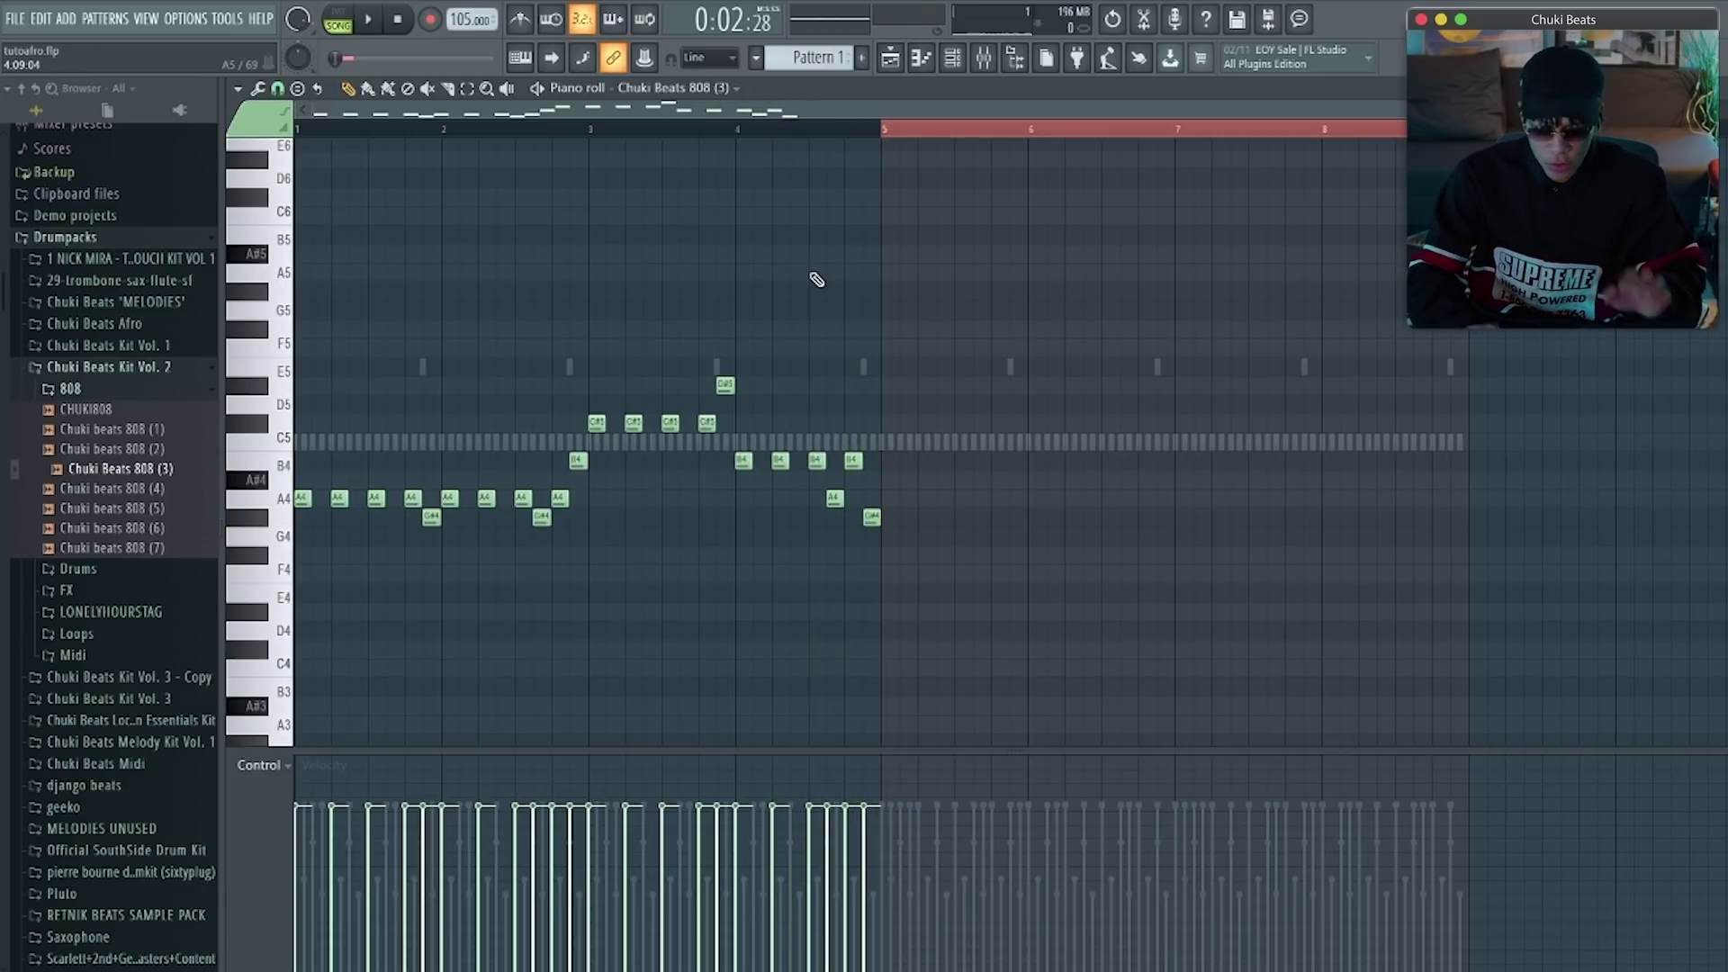
Play the four-bar 808 line and duplicate bars 1 to 4 into bars 5 to 8
click(697, 137)
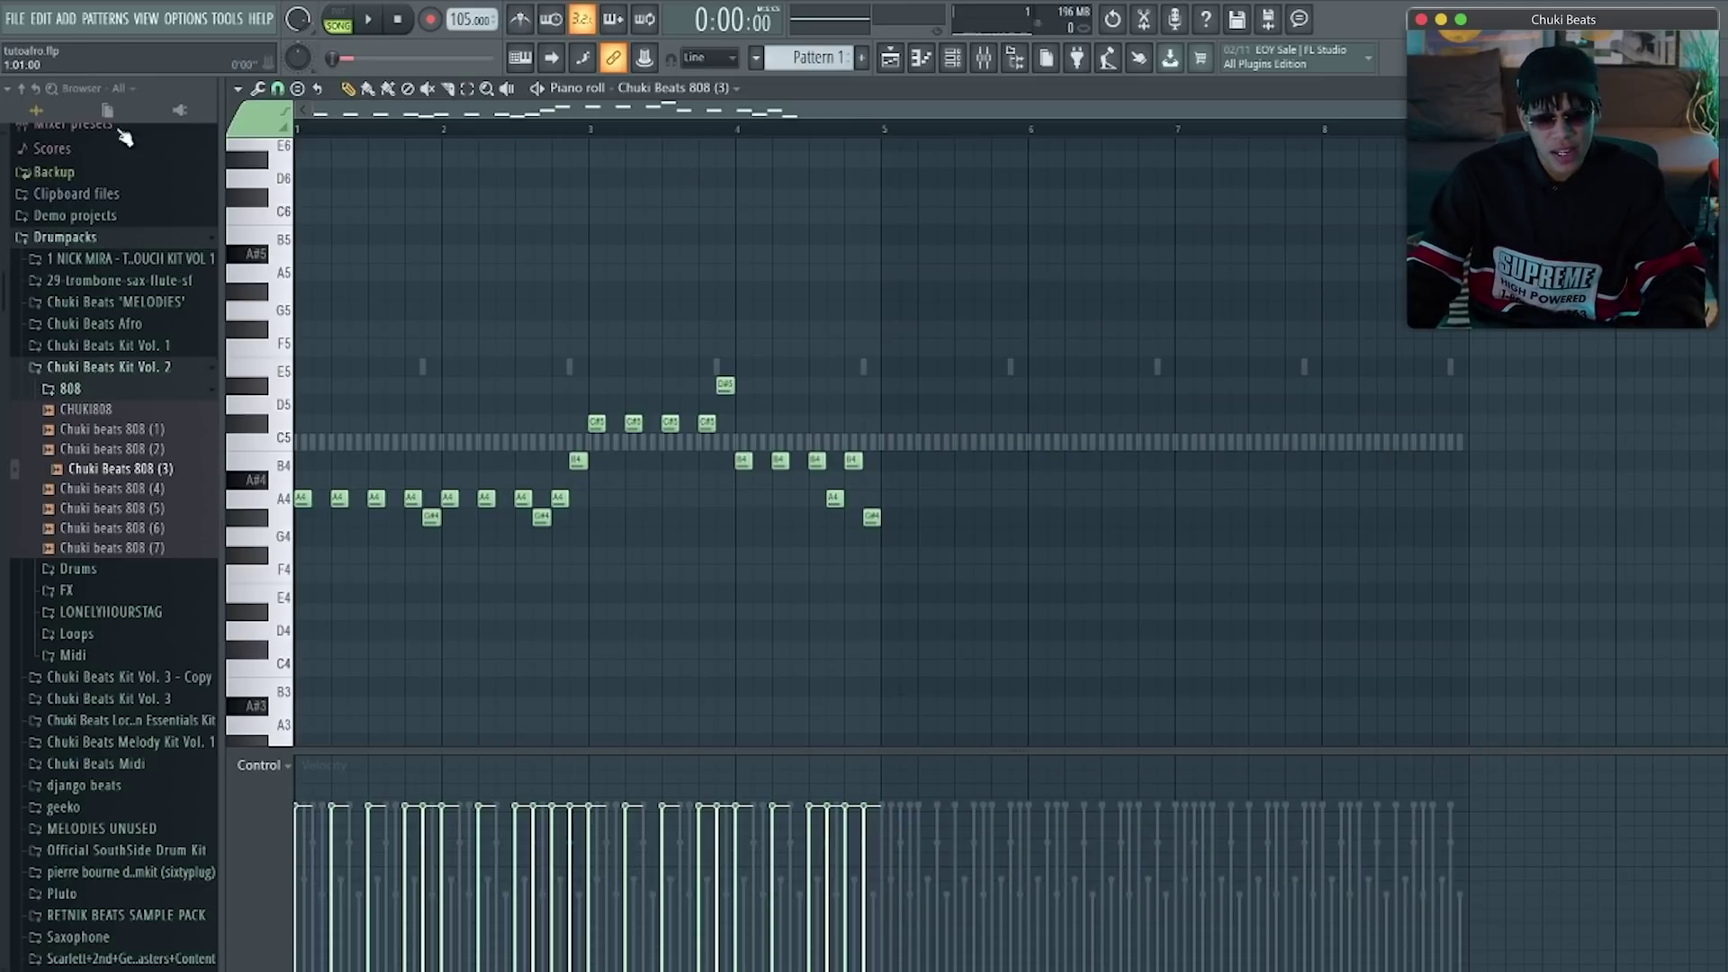
key(space)
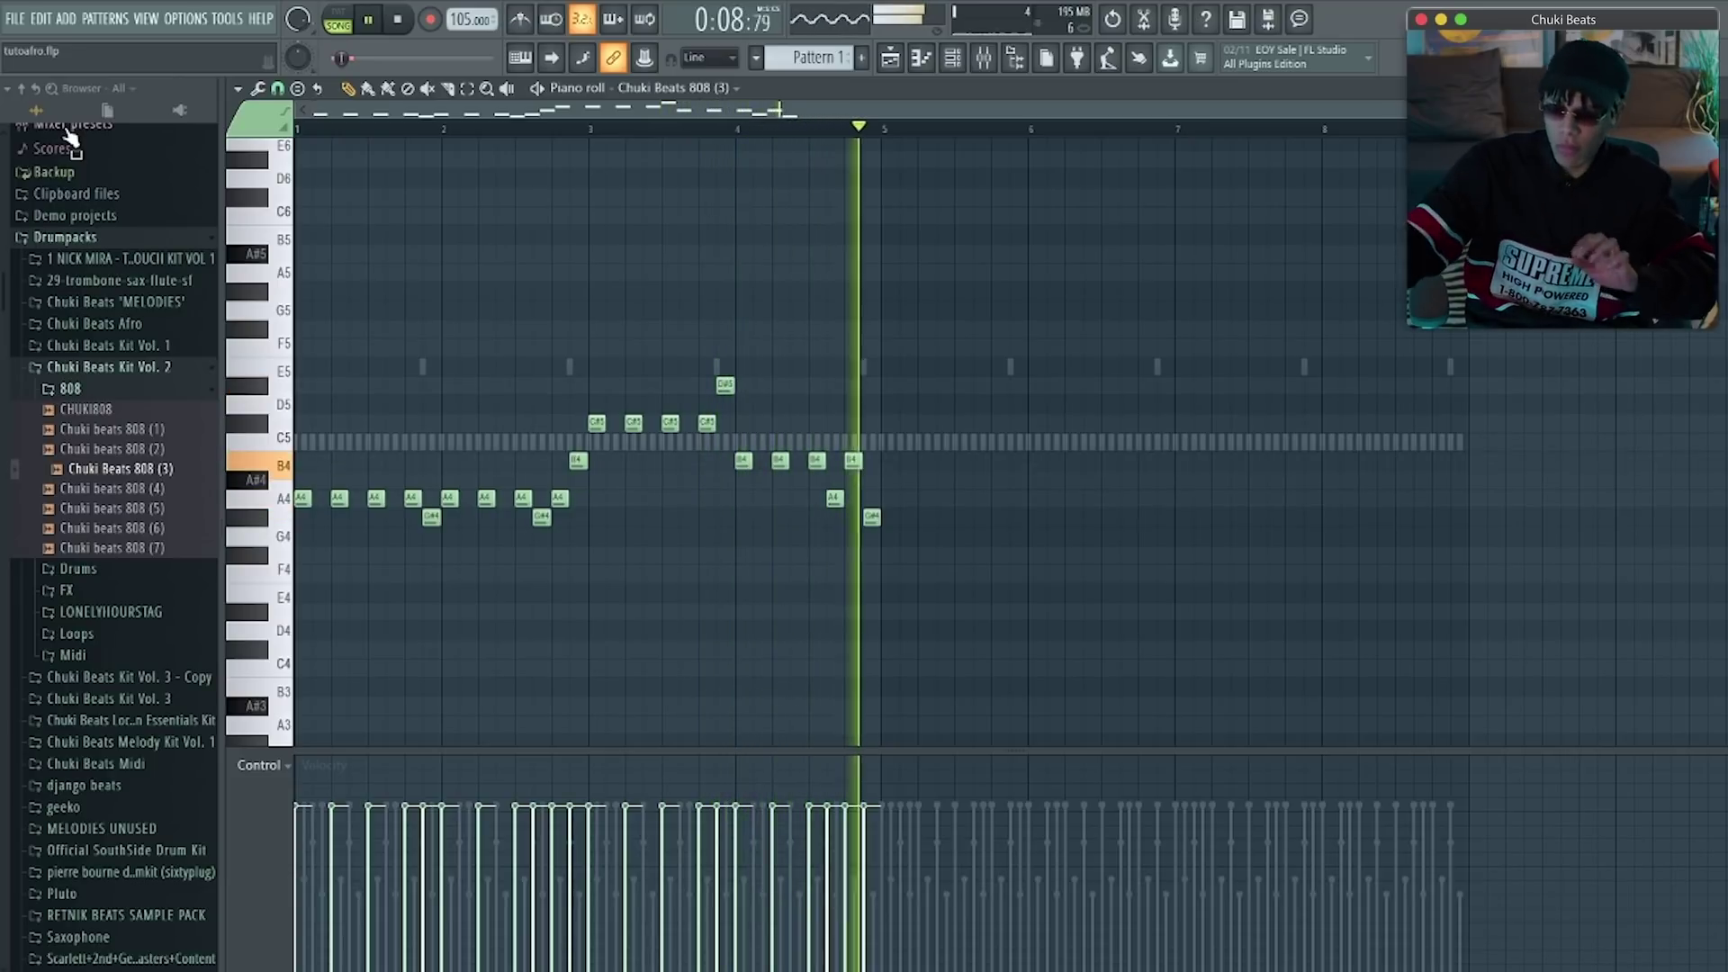
key(space)
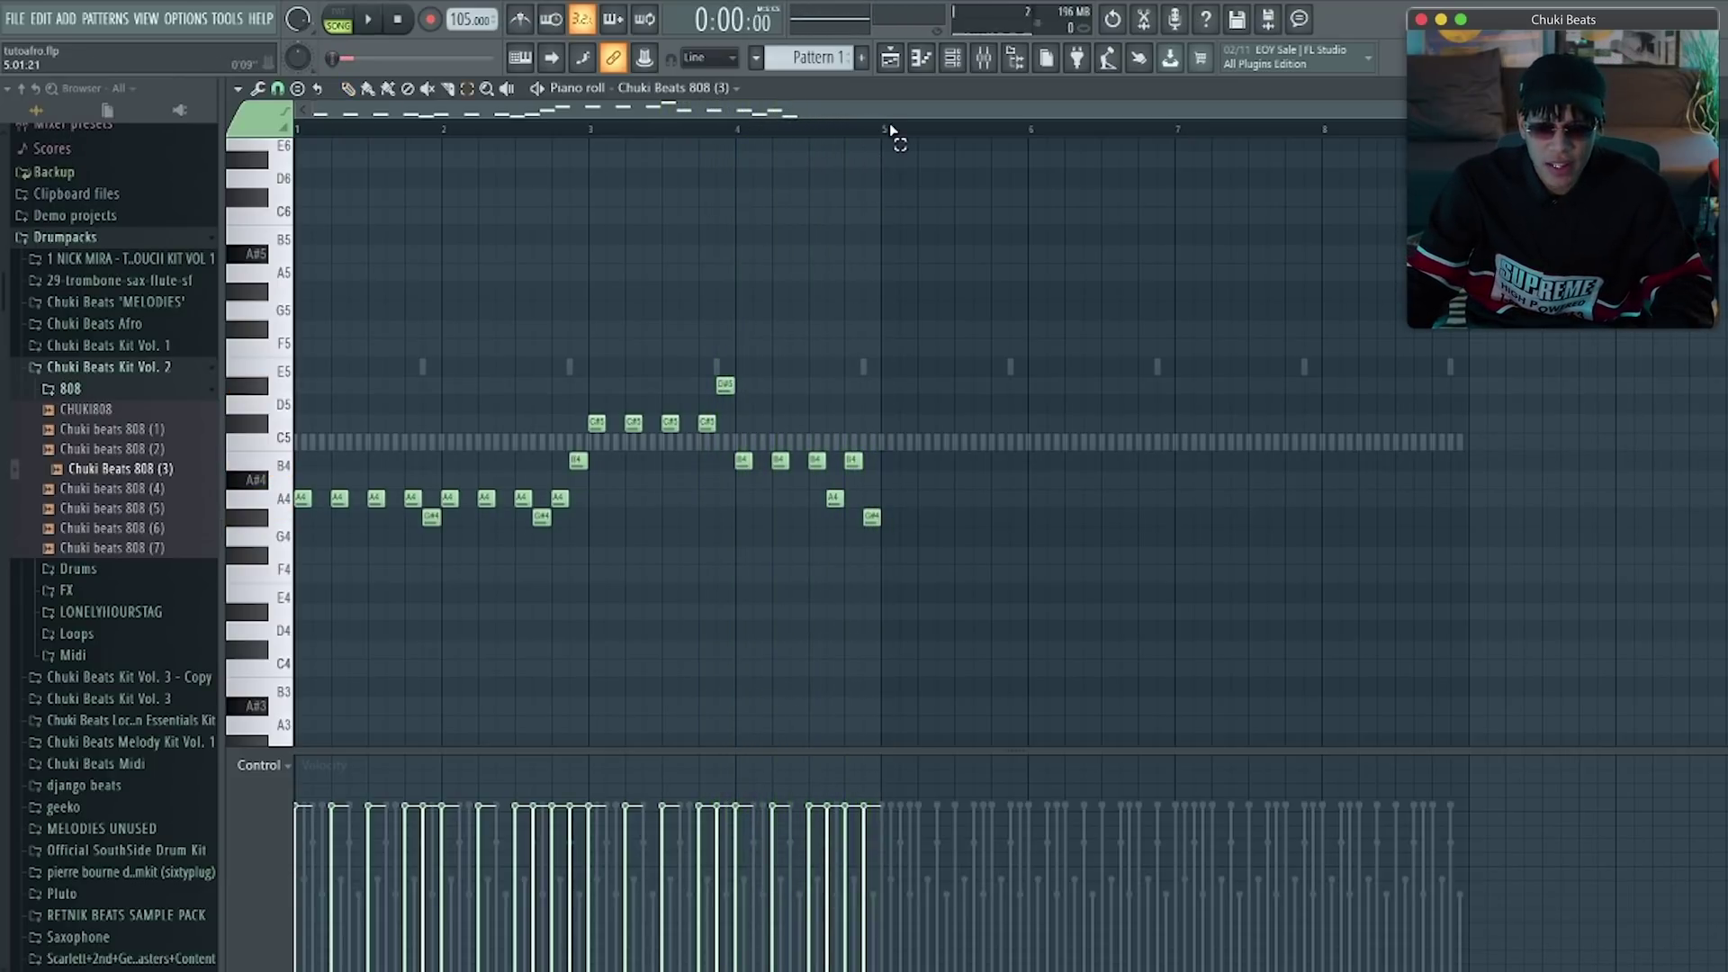
drag(881, 133, 297, 133)
key(ctrl+b)
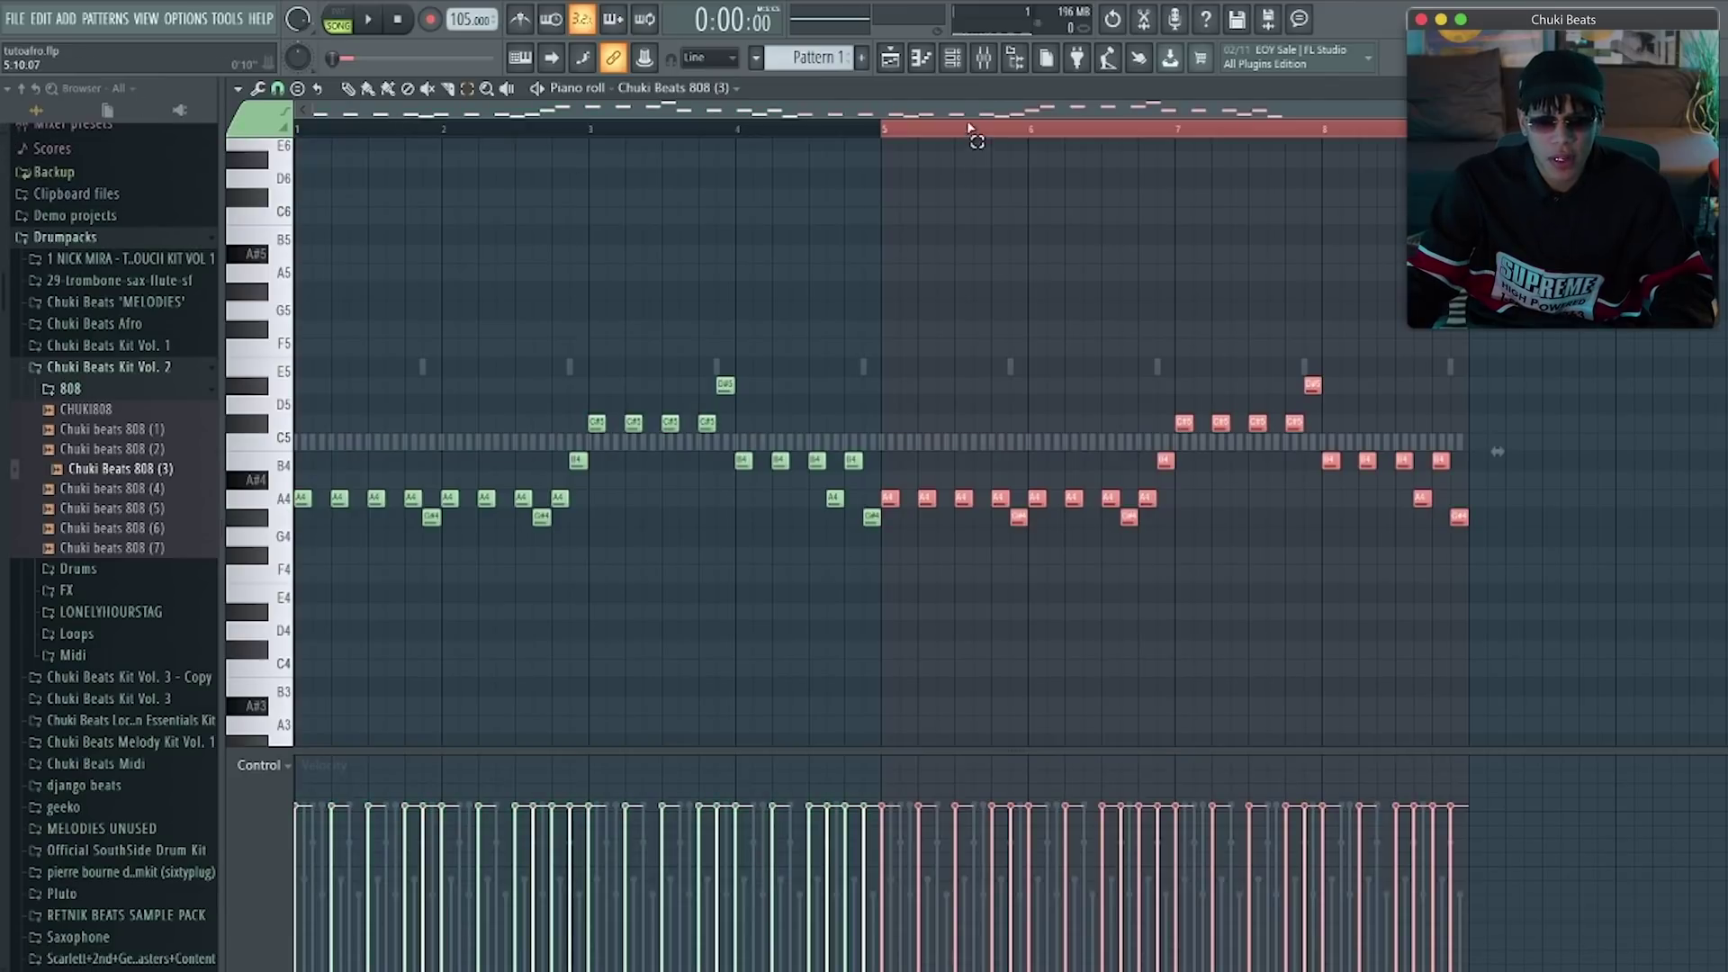
Lower the 808 channel's volume to 33% during playback and transpose all of its notes down one octave
click(962, 64)
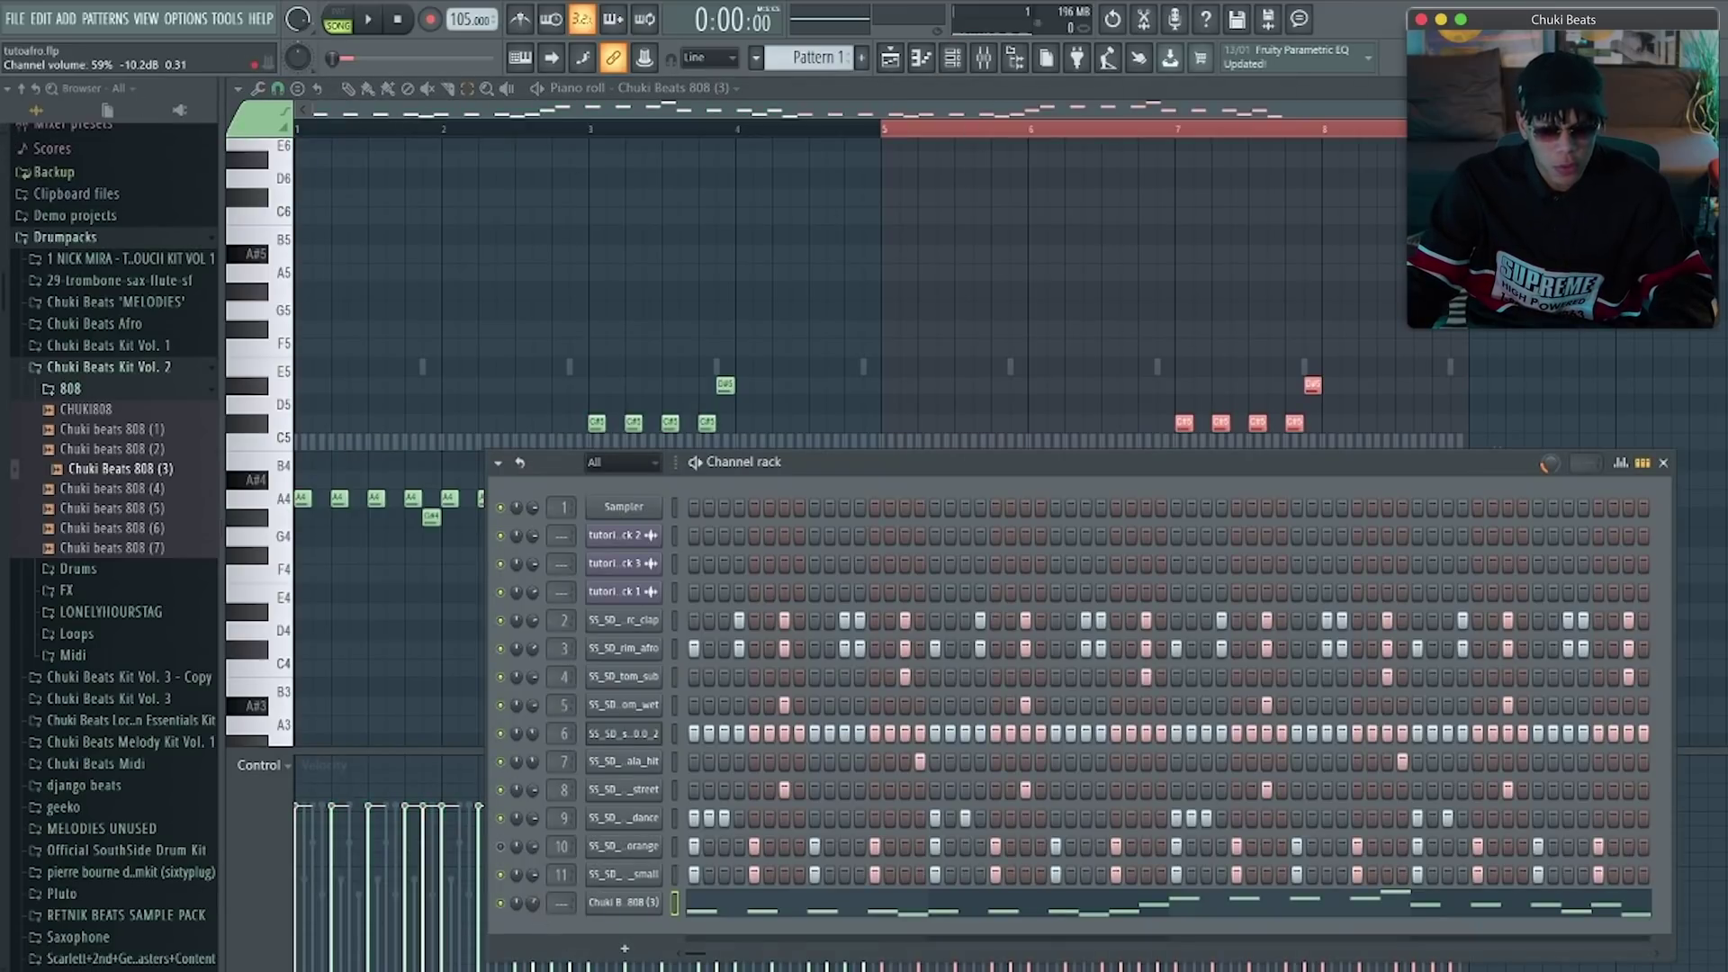
key(space)
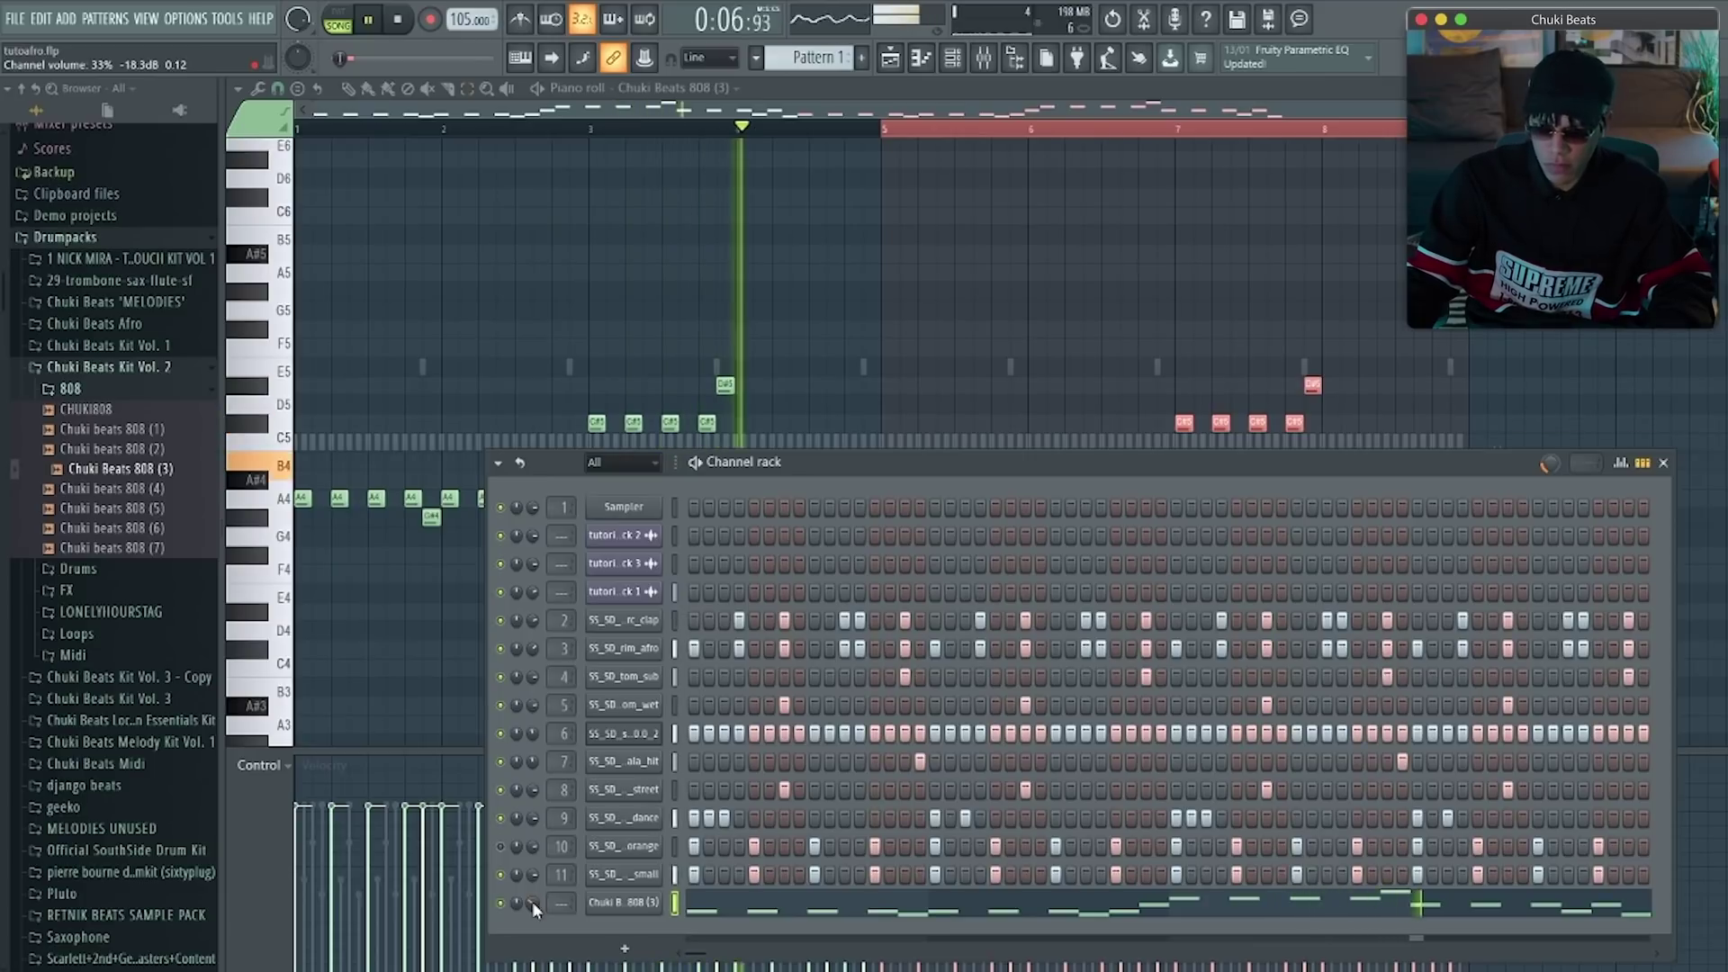
key(F6)
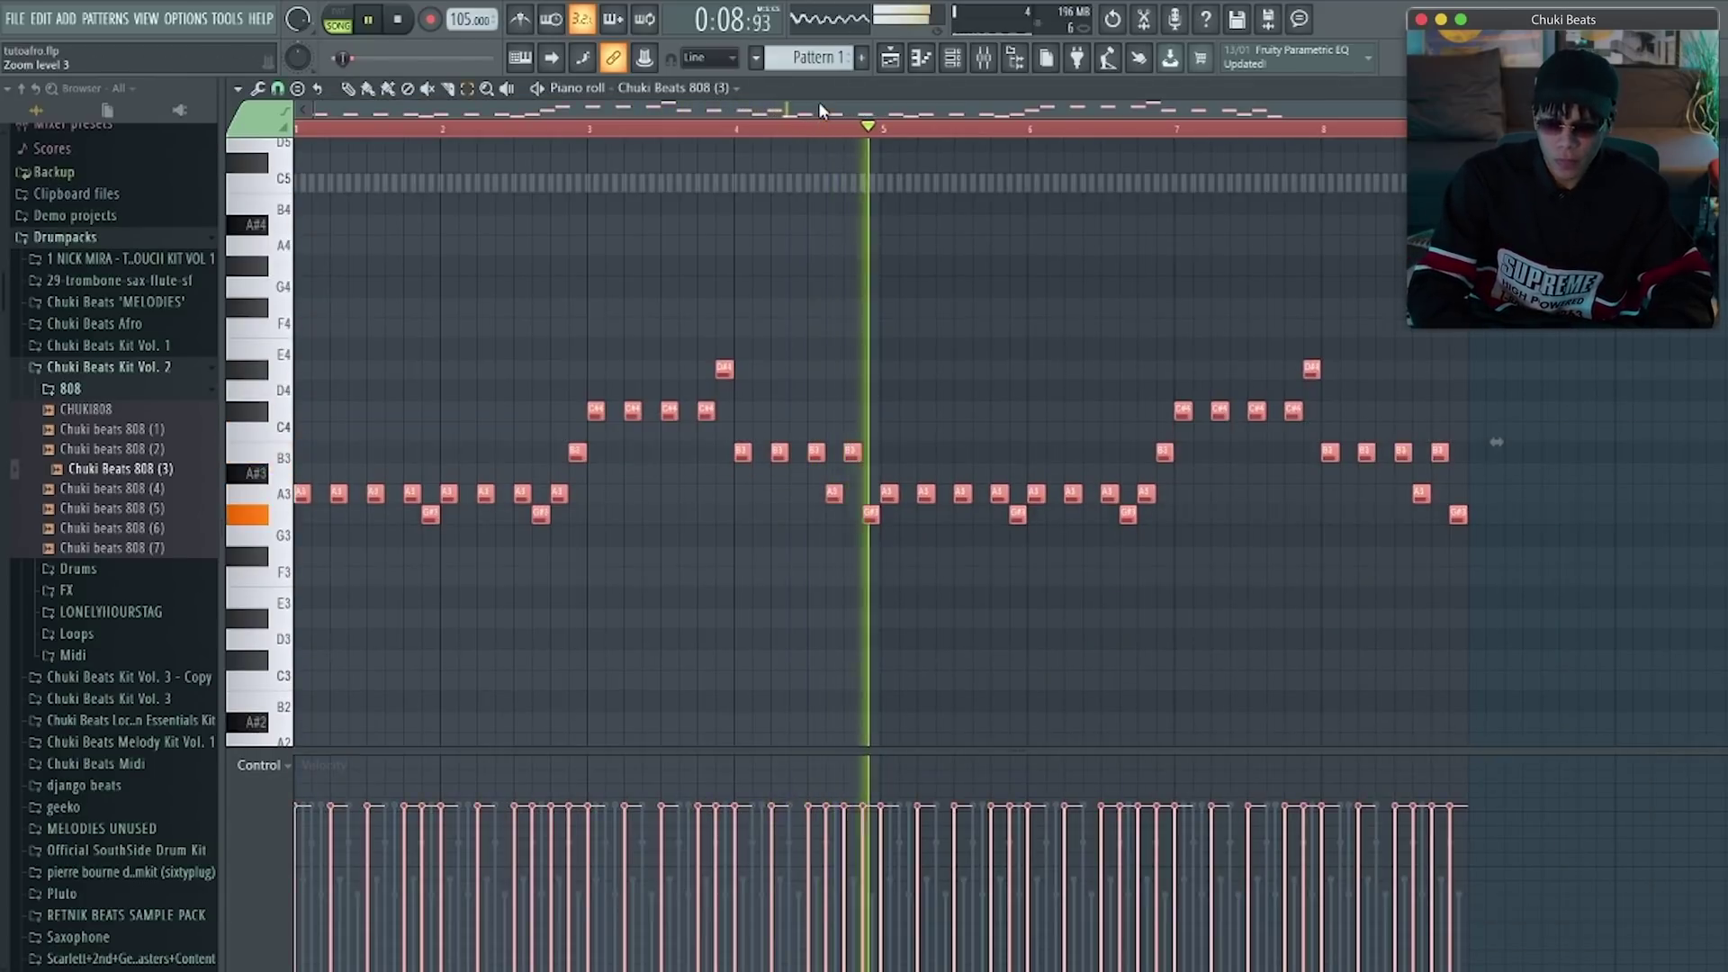